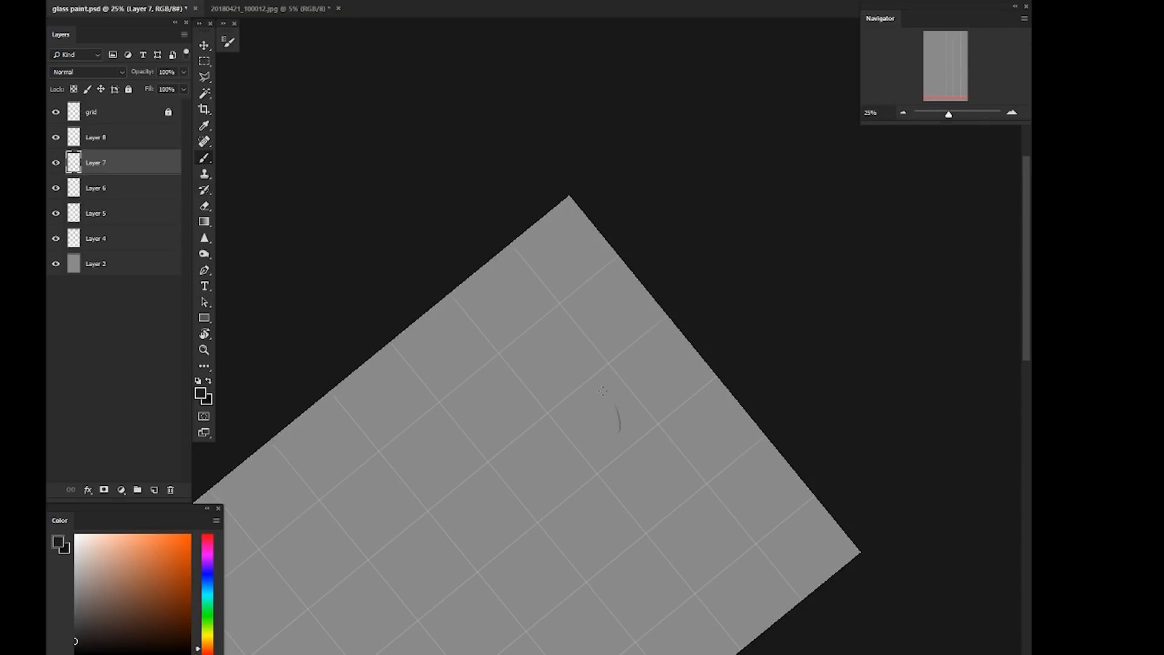
Sketch the upper curve of the glass's rim on Layer 7, near the top of the canvas
{"action": "left_click_drag", "start_coordinate": [628, 404], "coordinate": [466, 295]}
{"action": "key", "text": "Escape"}
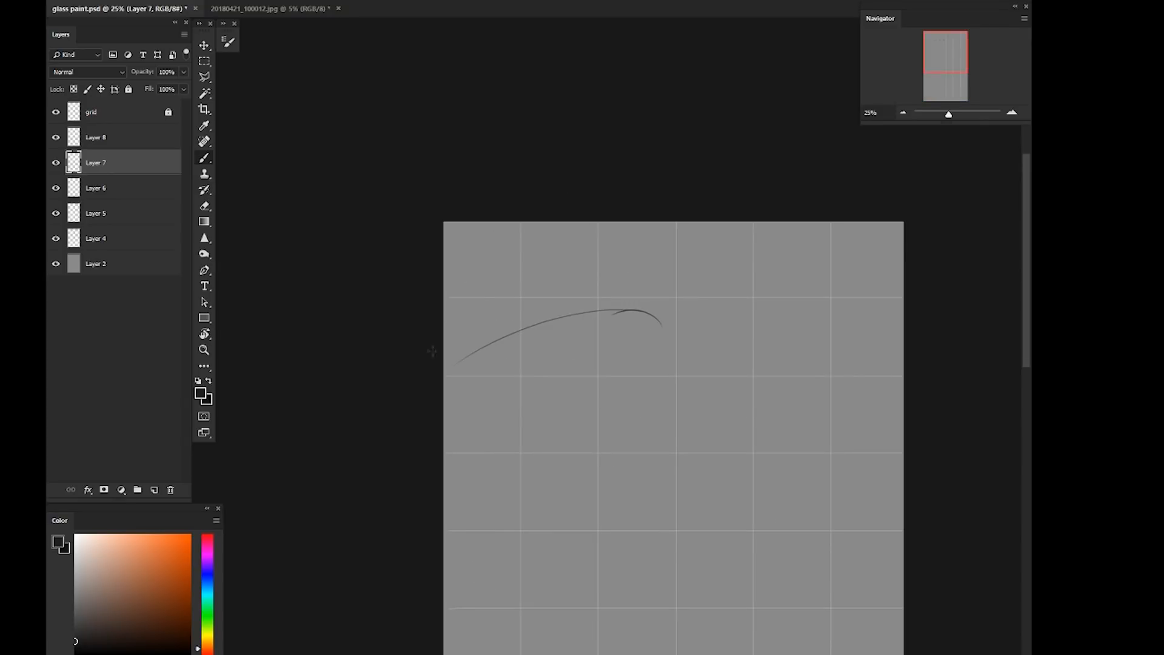
{"action": "key", "text": "ctrl+t"}
{"action": "mouse_move", "coordinate": [443, 340]}
{"action": "left_mouse_down"}
{"action": "mouse_move", "coordinate": [433, 340]}
{"action": "mouse_move", "coordinate": [471, 265]}
{"action": "left_mouse_up"}
{"action": "key", "text": "Return"}
{"action": "key", "text": "r"}
{"action": "key", "text": "Escape"}
Sketch the bowl's right side as a long curve descending from the rim, redoing the stroke until it flows smoothly
{"action": "mouse_move", "coordinate": [657, 328]}
{"action": "left_mouse_down"}
{"action": "mouse_move", "coordinate": [662, 270]}
{"action": "mouse_move", "coordinate": [698, 437]}
{"action": "left_mouse_up"}
{"action": "left_click_drag", "start_coordinate": [698, 437], "coordinate": [707, 381]}
{"action": "key", "text": "ctrl+z"}
{"action": "left_click_drag", "start_coordinate": [675, 213], "coordinate": [722, 428]}
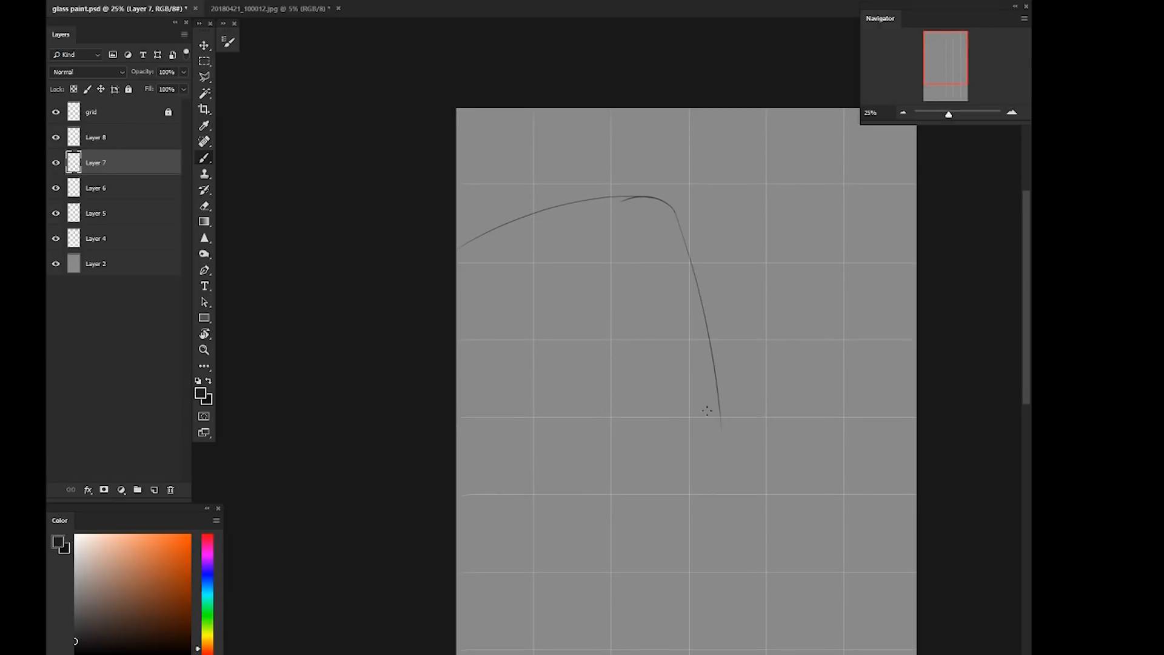
{"action": "key", "text": "ctrl+z"}
{"action": "left_click_drag", "start_coordinate": [675, 215], "coordinate": [722, 454]}
{"action": "mouse_move", "coordinate": [613, 555]}
{"action": "left_mouse_down"}
{"action": "mouse_move", "coordinate": [613, 447]}
{"action": "mouse_move", "coordinate": [636, 425]}
{"action": "left_mouse_up"}
{"action": "key", "text": "r"}
{"action": "left_click_drag", "start_coordinate": [444, 432], "coordinate": [367, 461]}
{"action": "key", "text": "b"}
{"action": "left_click_drag", "start_coordinate": [572, 164], "coordinate": [648, 401]}
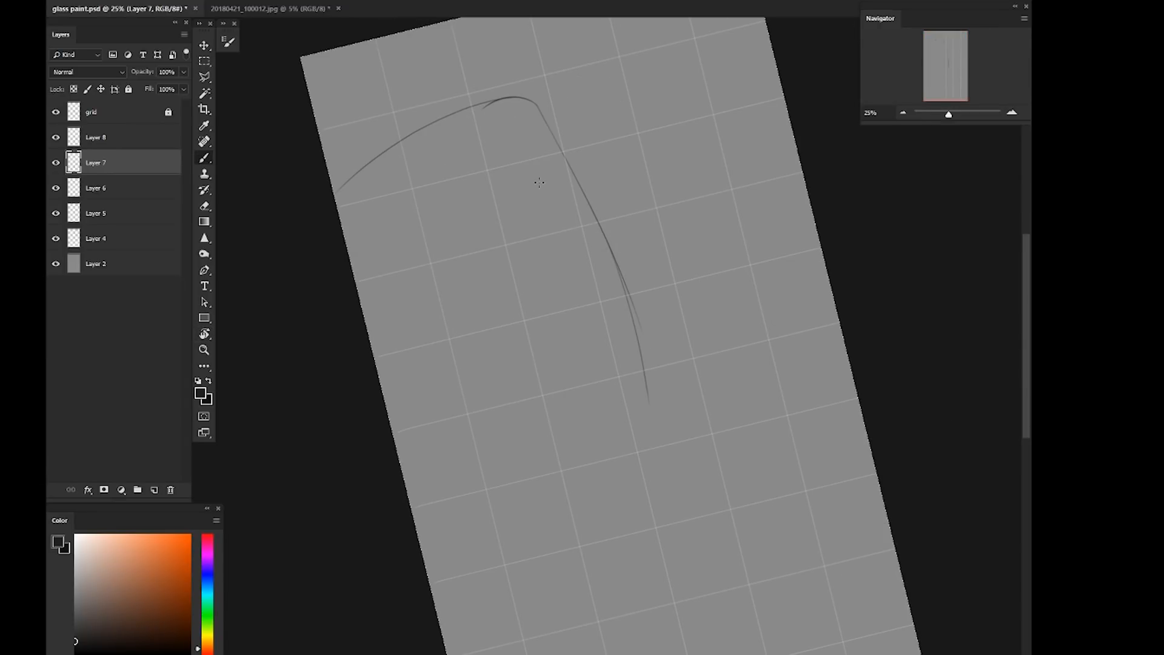
Sketch the rest of the bowl's outline down to its rounded bottom and add the two lines of the stem
{"action": "left_click_drag", "start_coordinate": [646, 468], "coordinate": [564, 477]}
{"action": "key", "text": "r"}
{"action": "left_click_drag", "start_coordinate": [476, 279], "coordinate": [623, 414]}
{"action": "key", "text": "b"}
{"action": "mouse_move", "coordinate": [490, 209]}
{"action": "left_mouse_down"}
{"action": "mouse_move", "coordinate": [736, 430]}
{"action": "mouse_move", "coordinate": [491, 210]}
{"action": "left_mouse_up"}
{"action": "key", "text": "ctrl+z"}
{"action": "key", "text": "Escape"}
{"action": "left_click_drag", "start_coordinate": [506, 466], "coordinate": [501, 358]}
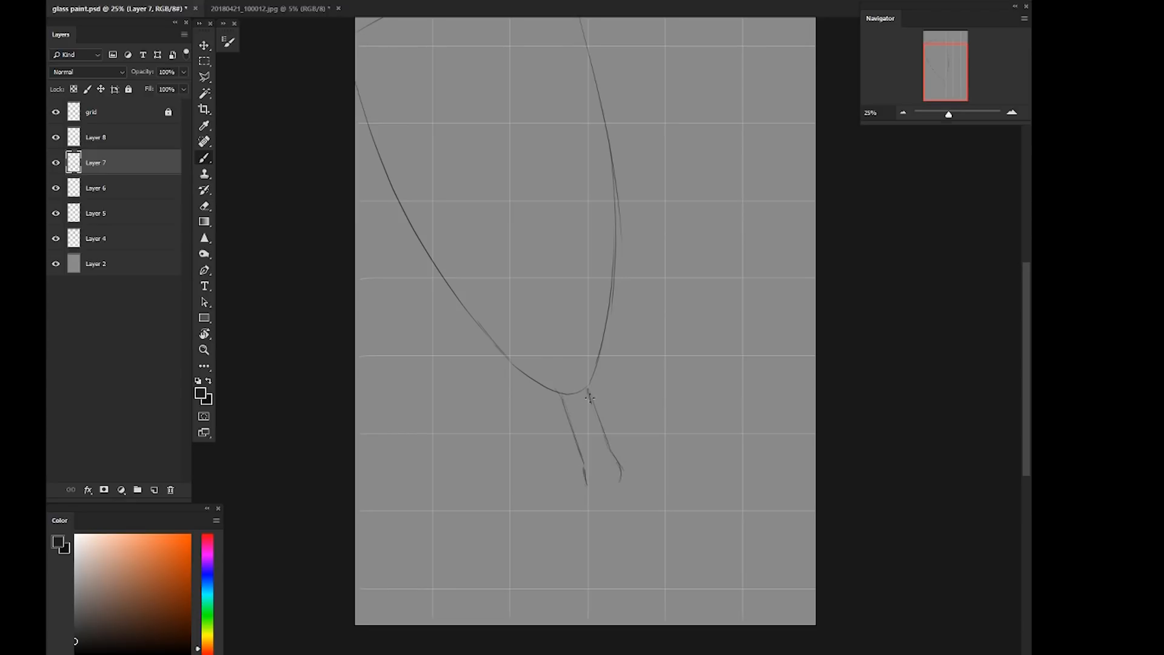
Rough in the round foot of the glass with curved strokes around the lower end of the stem
{"action": "key", "text": "r"}
{"action": "mouse_move", "coordinate": [681, 497]}
{"action": "left_mouse_down"}
{"action": "mouse_move", "coordinate": [454, 467]}
{"action": "mouse_move", "coordinate": [834, 399]}
{"action": "left_mouse_up"}
{"action": "key", "text": "Escape"}
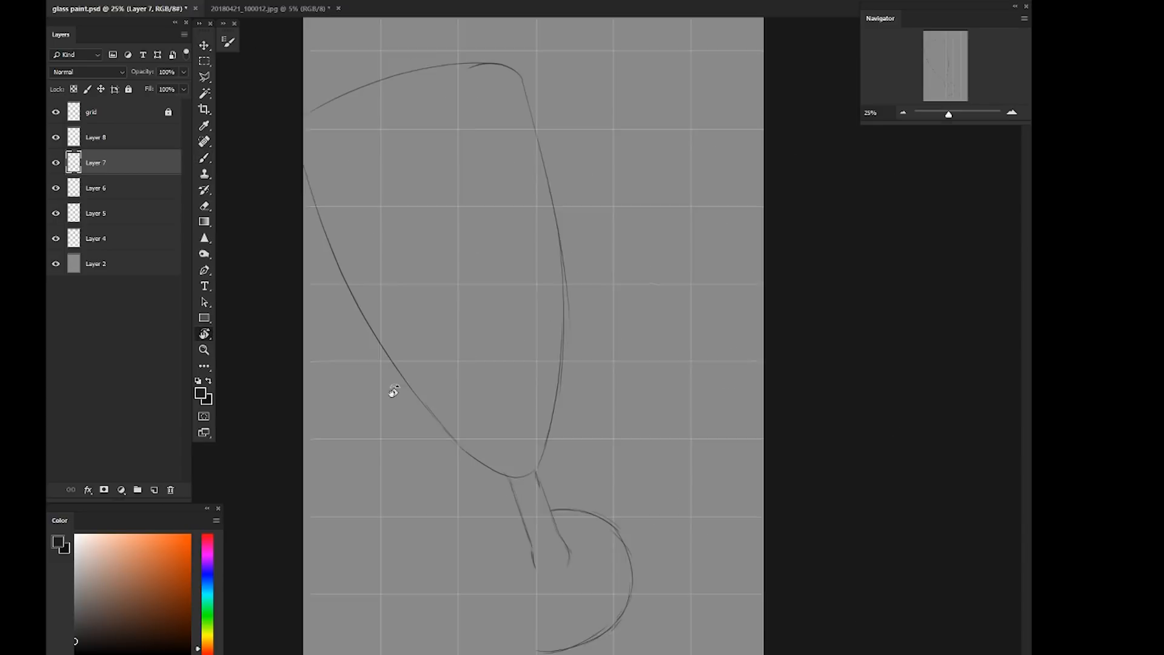
{"action": "left_click_drag", "start_coordinate": [295, 496], "coordinate": [341, 408]}
{"action": "left_click_drag", "start_coordinate": [564, 432], "coordinate": [585, 579]}
{"action": "key", "text": "ctrl+z"}
{"action": "mouse_move", "coordinate": [563, 431]}
{"action": "left_mouse_down"}
{"action": "mouse_move", "coordinate": [526, 519]}
{"action": "mouse_move", "coordinate": [595, 562]}
{"action": "left_mouse_up"}
{"action": "key", "text": "ctrl+z"}
{"action": "left_click_drag", "start_coordinate": [523, 499], "coordinate": [568, 555]}
Draw a clean elliptical outline for the glass's foot on Layer 8 by stroking an elliptical selection
{"action": "left_click", "coordinate": [96, 137]}
{"action": "right_click", "coordinate": [205, 61]}
{"action": "left_click", "coordinate": [270, 72]}
{"action": "left_click_drag", "start_coordinate": [602, 488], "coordinate": [678, 565]}
{"action": "left_click", "coordinate": [97, 1]}
{"action": "left_click", "coordinate": [109, 173]}
{"action": "left_click", "coordinate": [510, 296]}
Rotate and reshape the ellipse with Free Transform so it fits the roughly sketched foot
{"action": "key", "text": "ctrl+t"}
{"action": "key", "text": "Return"}
{"action": "left_click_drag", "start_coordinate": [486, 409], "coordinate": [464, 485]}
{"action": "key", "text": "ctrl+t"}
{"action": "left_click_drag", "start_coordinate": [558, 422], "coordinate": [563, 430]}
{"action": "left_click_drag", "start_coordinate": [628, 555], "coordinate": [623, 549]}
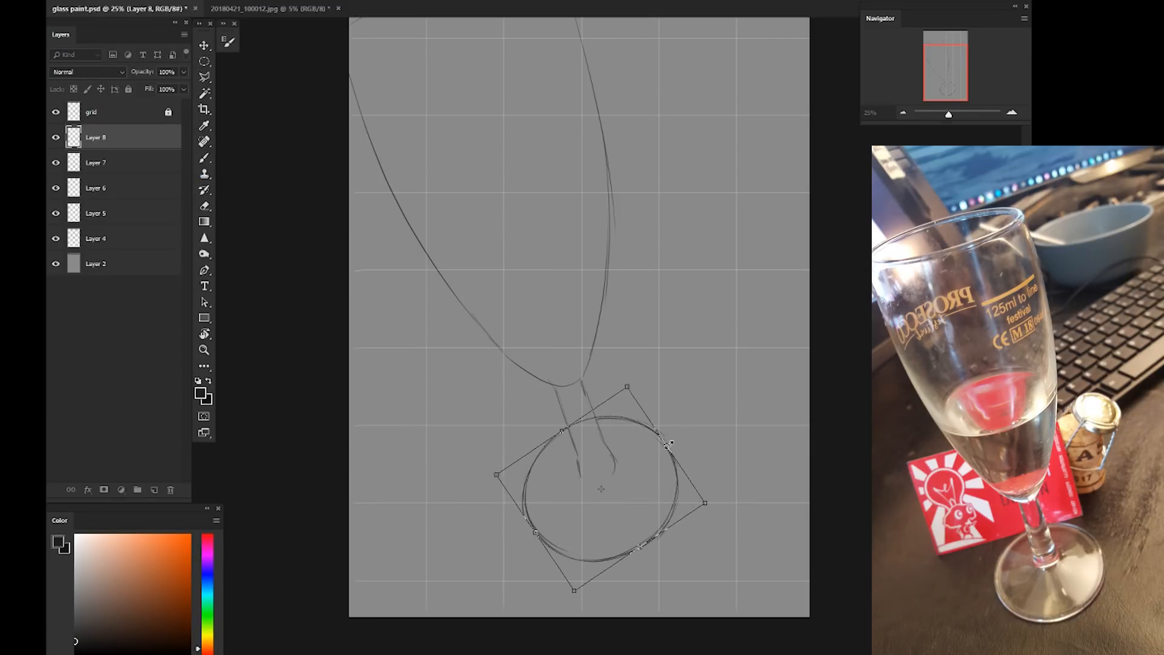
{"action": "key", "text": "Return"}
Erase the rough foot lines on Layer 7 and merge the glass sketch into Layer 8
{"action": "key", "text": "alt+bracketleft"}
{"action": "key", "text": "e"}
{"action": "key", "text": "Delete"}
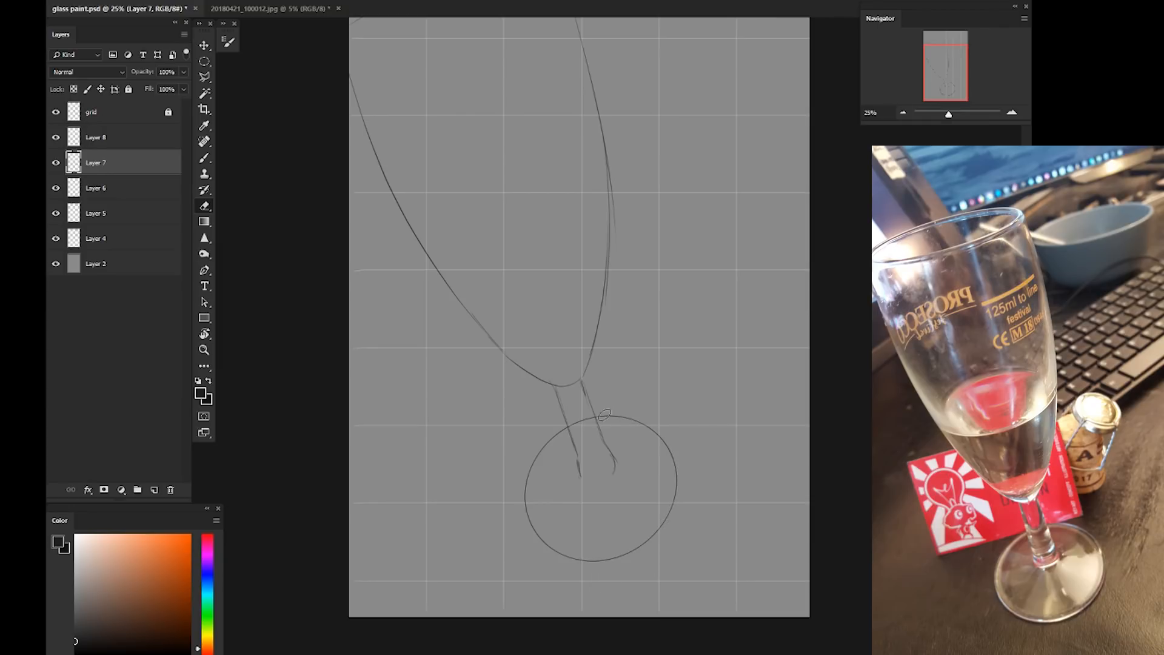
{"action": "key", "text": "b"}
{"action": "mouse_move", "coordinate": [434, 383]}
{"action": "left_mouse_down"}
{"action": "mouse_move", "coordinate": [424, 503]}
{"action": "mouse_move", "coordinate": [445, 546]}
{"action": "mouse_move", "coordinate": [567, 574]}
{"action": "mouse_move", "coordinate": [721, 388]}
{"action": "left_mouse_up"}
{"action": "key", "text": "alt+bracketright"}
Sketch the rounded corner and front curve of the glass's rim on Layer 8
{"action": "key", "text": "r"}
{"action": "key", "text": "f"}
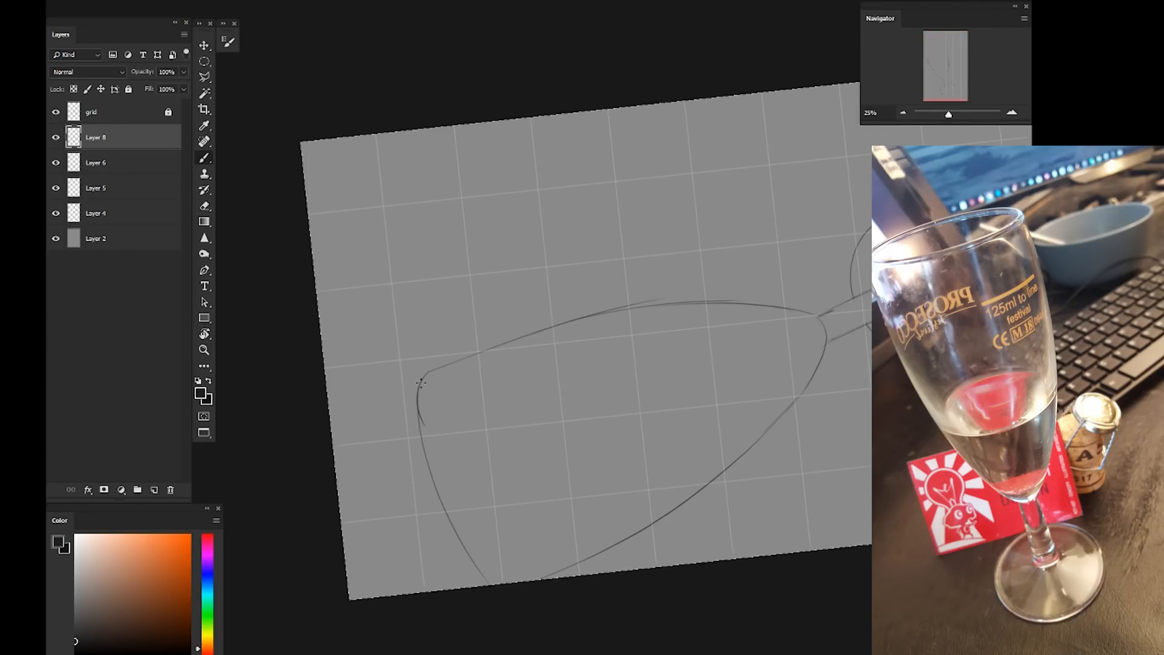
{"action": "left_click_drag", "start_coordinate": [439, 382], "coordinate": [506, 555]}
{"action": "mouse_move", "coordinate": [441, 396]}
{"action": "left_mouse_down"}
{"action": "mouse_move", "coordinate": [509, 548]}
{"action": "mouse_move", "coordinate": [427, 401]}
{"action": "left_mouse_up"}
{"action": "key", "text": "Escape"}
Lasso the rim sketch and adjust its shape with Free Transform
{"action": "key", "text": "l"}
{"action": "mouse_move", "coordinate": [320, 306]}
{"action": "left_mouse_down"}
{"action": "mouse_move", "coordinate": [499, 238]}
{"action": "mouse_move", "coordinate": [318, 320]}
{"action": "left_mouse_up"}
{"action": "key", "text": "ctrl+t"}
{"action": "right_click", "coordinate": [401, 281]}
{"action": "left_click", "coordinate": [423, 357]}
{"action": "key", "text": "Return"}
Sketch the straight monitor edges behind the glass's rim on Layer 6
{"action": "left_click", "coordinate": [101, 162]}
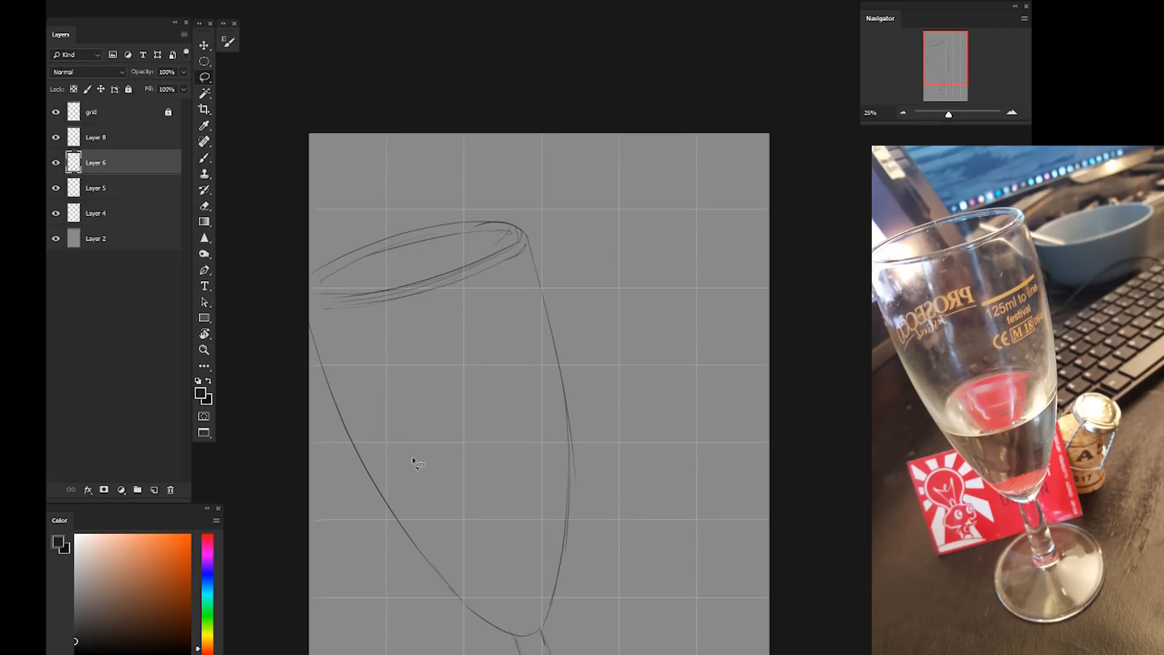
{"action": "key", "text": "b"}
{"action": "left_click_drag", "start_coordinate": [380, 265], "coordinate": [412, 360]}
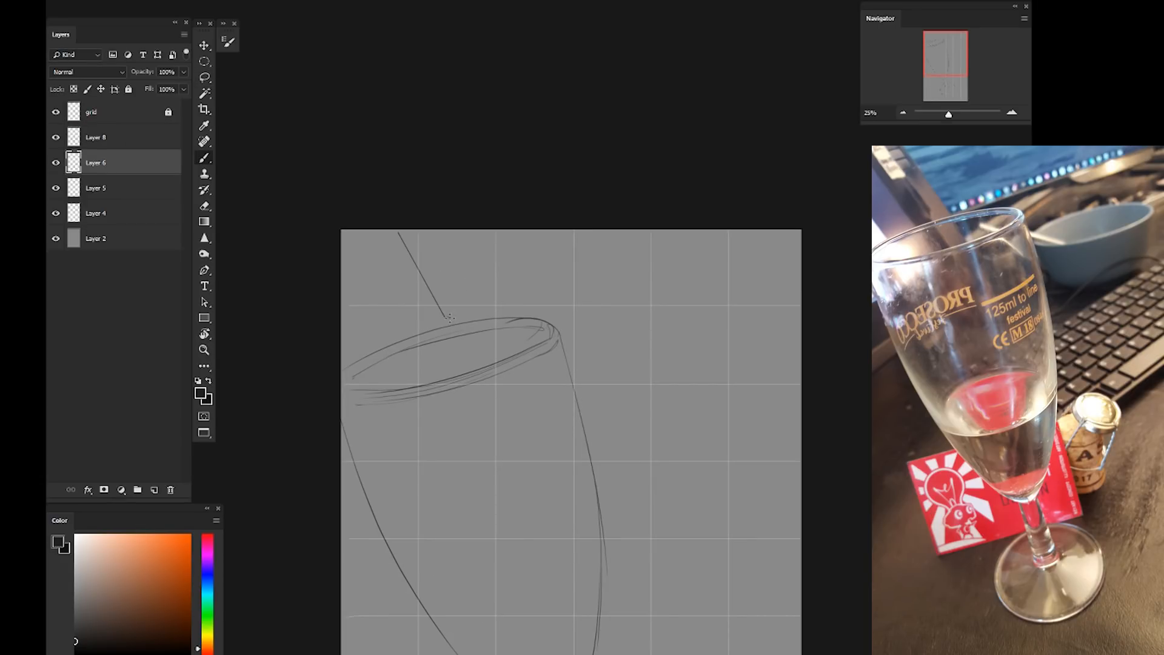
{"action": "left_click", "coordinate": [446, 317], "text": "shift"}
{"action": "left_click_drag", "start_coordinate": [341, 230], "coordinate": [395, 341]}
{"action": "left_click_drag", "start_coordinate": [468, 419], "coordinate": [468, 423]}
{"action": "left_click_drag", "start_coordinate": [459, 416], "coordinate": [402, 451]}
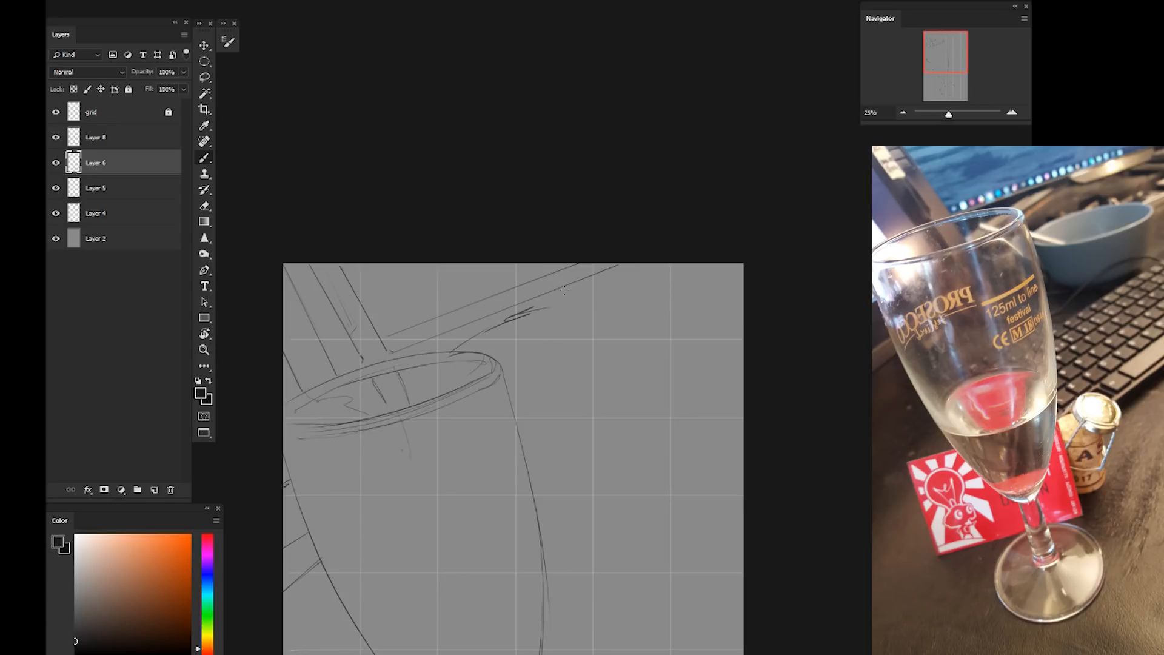
Sketch the bowl behind the glass, with its elliptical opening and curved sides, to the right of the rim
{"action": "mouse_move", "coordinate": [463, 515]}
{"action": "left_mouse_down"}
{"action": "mouse_move", "coordinate": [619, 436]}
{"action": "mouse_move", "coordinate": [495, 354]}
{"action": "left_mouse_up"}
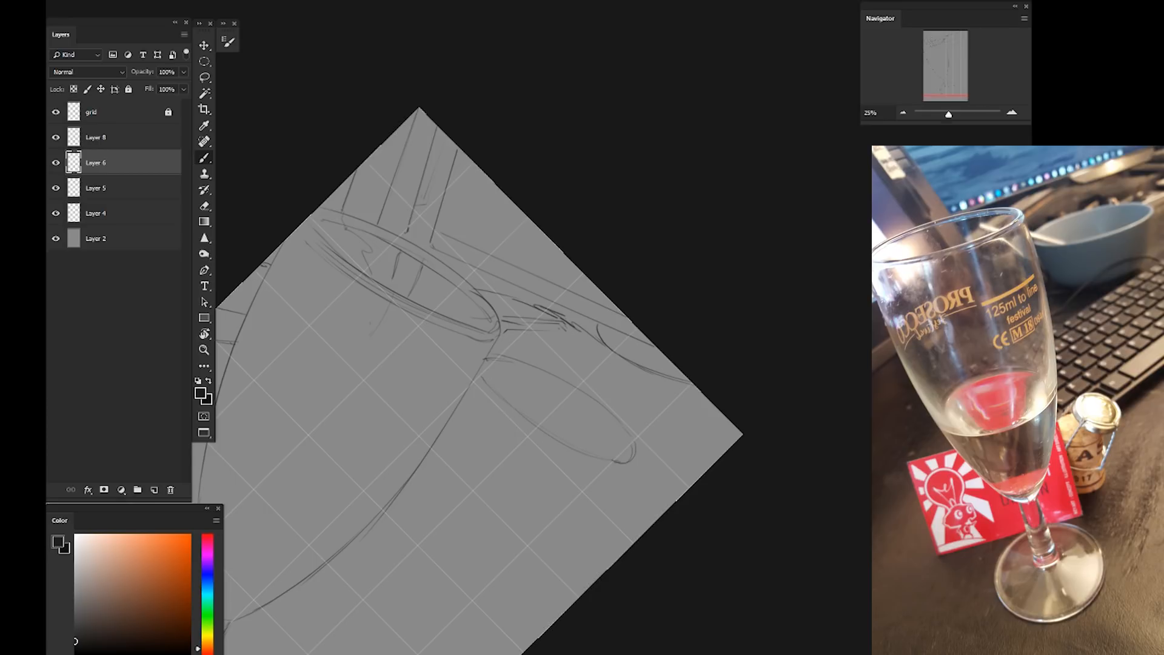
{"action": "key", "text": "Escape"}
{"action": "left_click_drag", "start_coordinate": [387, 491], "coordinate": [380, 497]}
{"action": "left_click_drag", "start_coordinate": [483, 390], "coordinate": [567, 407]}
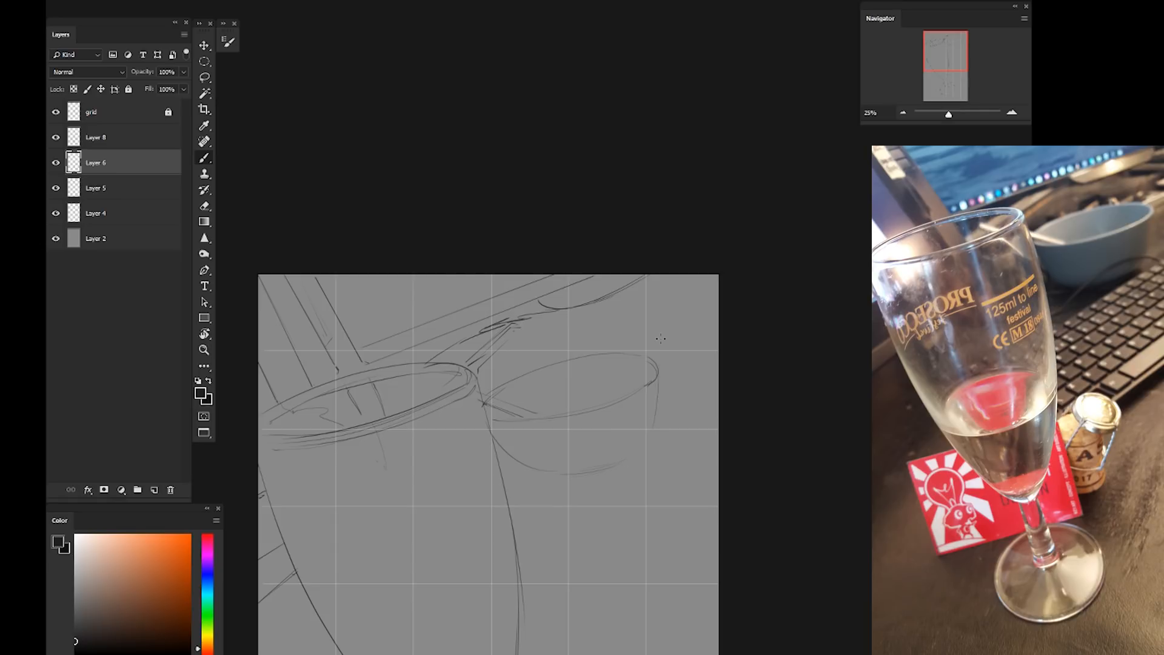
{"action": "left_click_drag", "start_coordinate": [682, 413], "coordinate": [661, 345]}
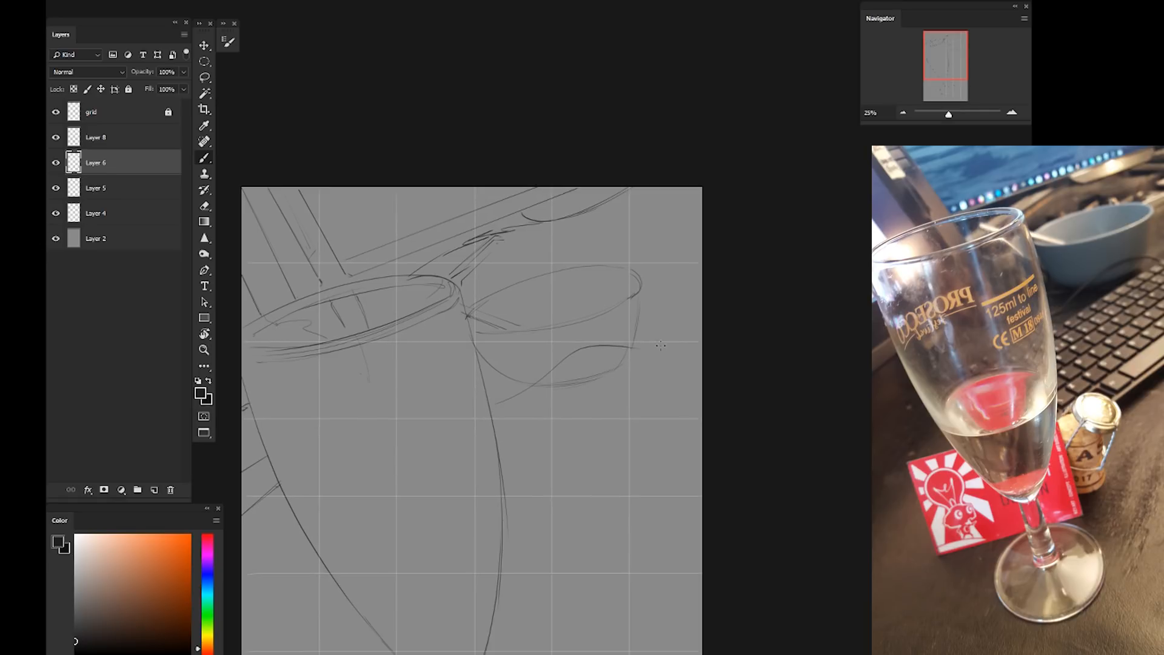
Sketch the keyboard's upper edge, the rectangular card behind the stem and the cork's rounded cap
{"action": "left_click_drag", "start_coordinate": [506, 445], "coordinate": [702, 360]}
{"action": "left_click_drag", "start_coordinate": [426, 503], "coordinate": [431, 424]}
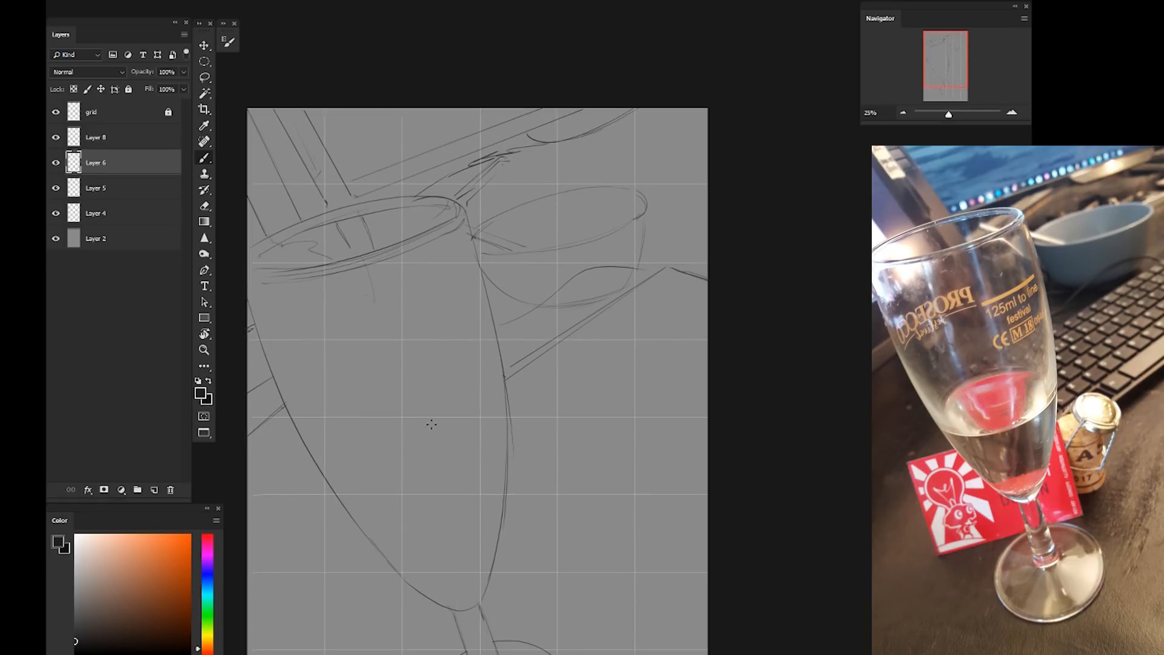
{"action": "left_click_drag", "start_coordinate": [546, 625], "coordinate": [508, 499]}
{"action": "mouse_move", "coordinate": [291, 443]}
{"action": "left_mouse_down"}
{"action": "mouse_move", "coordinate": [404, 363]}
{"action": "mouse_move", "coordinate": [437, 369]}
{"action": "left_mouse_up"}
{"action": "left_click_drag", "start_coordinate": [612, 578], "coordinate": [489, 608]}
{"action": "left_click_drag", "start_coordinate": [474, 474], "coordinate": [372, 511]}
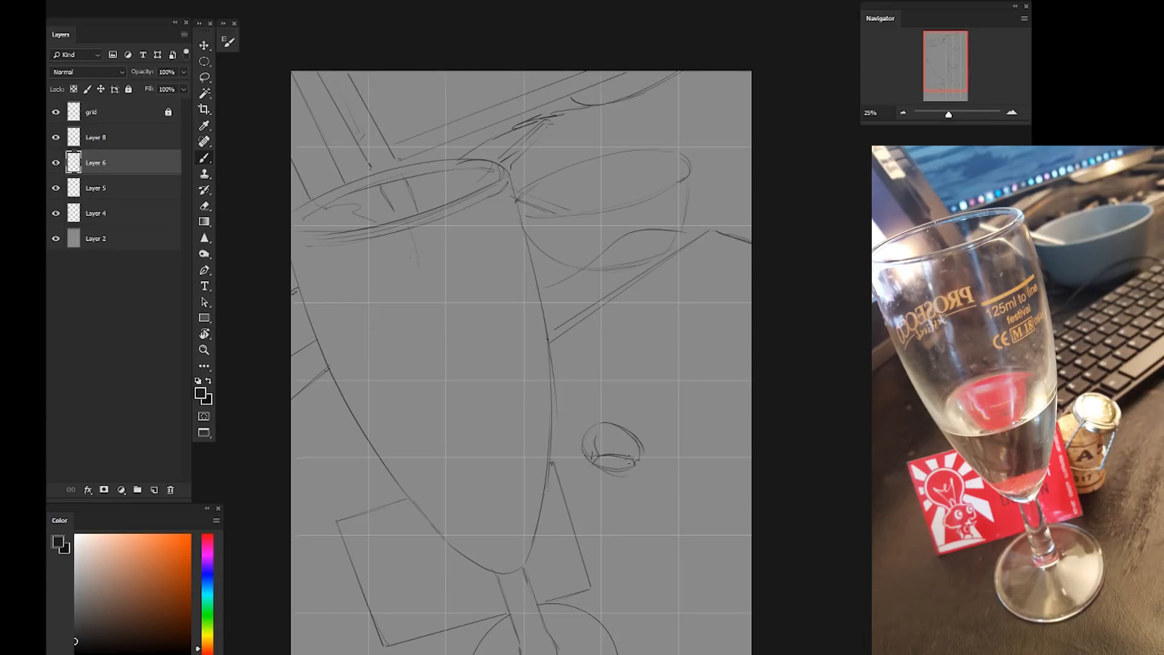
Lasso the cork's cap and adjust its placement with Free Transform
{"action": "key", "text": "l"}
{"action": "left_click_drag", "start_coordinate": [577, 451], "coordinate": [579, 454]}
{"action": "key", "text": "ctrl+t"}
{"action": "left_click_drag", "start_coordinate": [674, 393], "coordinate": [677, 388]}
{"action": "key", "text": "Return"}
{"action": "key", "text": "ctrl+d"}
{"action": "key", "text": "b"}
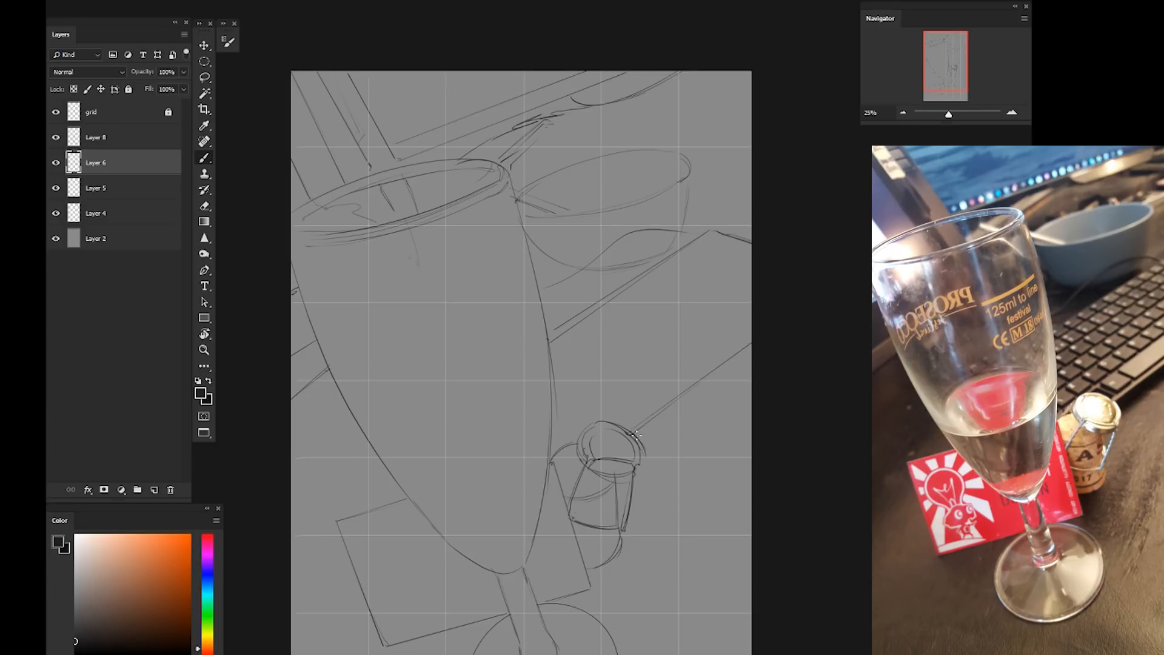
Sketch the parallel diagonal lines of the keyboard rows between the glass and the canvas's right edge
{"action": "left_click_drag", "start_coordinate": [625, 428], "coordinate": [761, 332]}
{"action": "left_click_drag", "start_coordinate": [604, 412], "coordinate": [758, 307]}
{"action": "key", "text": "ctrl+z"}
{"action": "left_click_drag", "start_coordinate": [749, 307], "coordinate": [552, 447]}
{"action": "left_click_drag", "start_coordinate": [747, 281], "coordinate": [558, 412]}
{"action": "left_click_drag", "start_coordinate": [554, 354], "coordinate": [725, 229]}
{"action": "left_click_drag", "start_coordinate": [553, 381], "coordinate": [751, 248]}
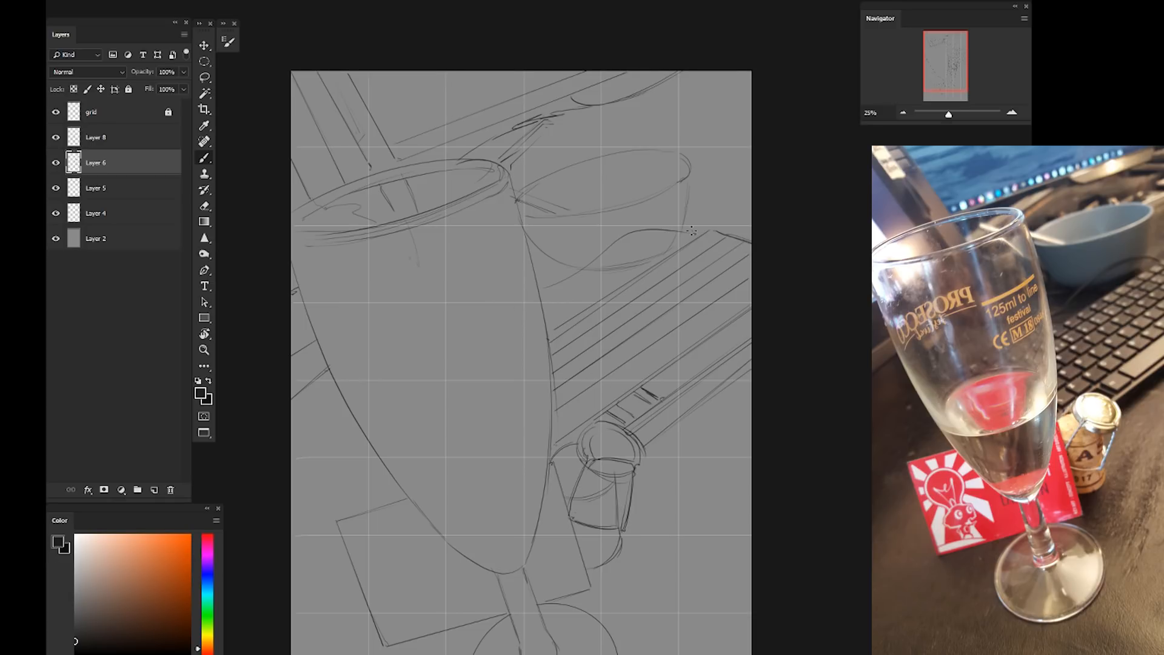
Sketch the steep parallel lines of the desk edge in the canvas's lower-right corner
{"action": "scroll", "coordinate": [728, 412], "scroll_direction": "down", "scroll_amount": 5}
{"action": "left_click_drag", "start_coordinate": [761, 434], "coordinate": [738, 620]}
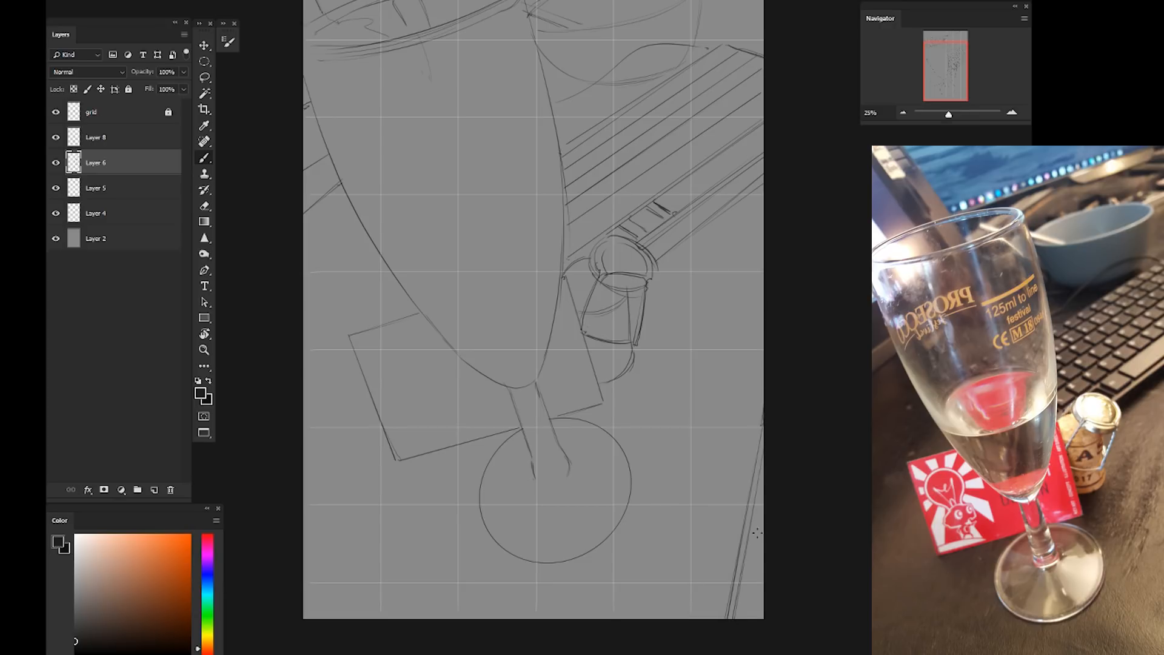
{"action": "scroll", "coordinate": [410, 505], "scroll_direction": "up", "scroll_amount": 4}
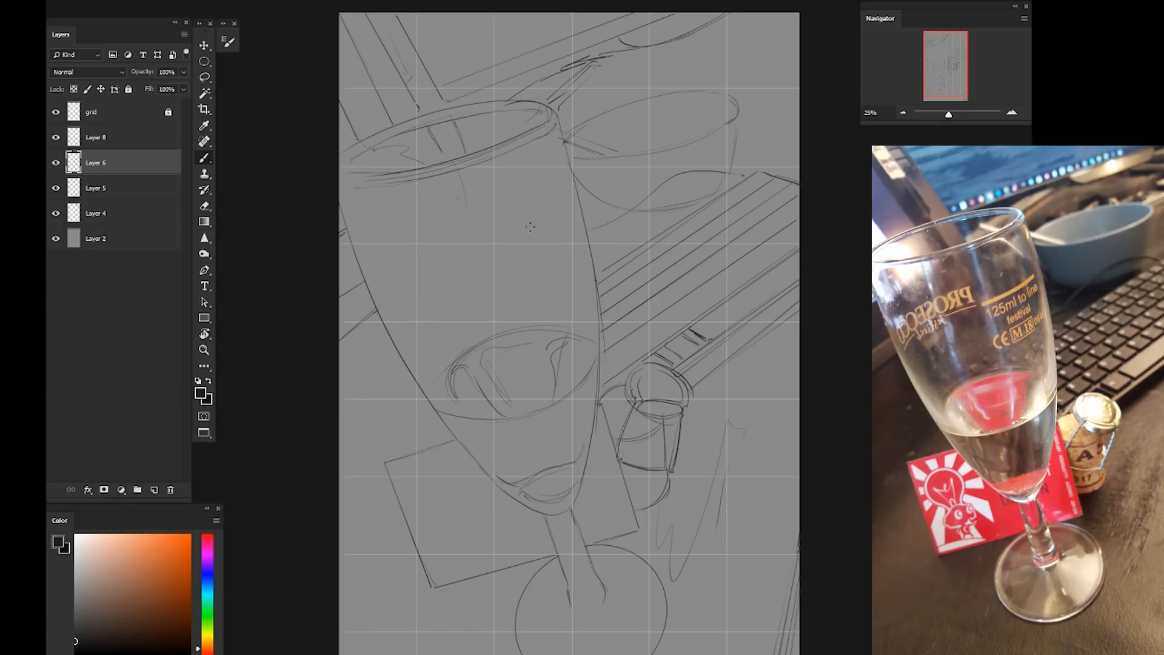
Sketch curved guide lines for the printed lettering across the upper part of the glass
{"action": "left_click_drag", "start_coordinate": [397, 289], "coordinate": [480, 225]}
{"action": "left_click_drag", "start_coordinate": [405, 297], "coordinate": [477, 235]}
{"action": "left_click_drag", "start_coordinate": [377, 271], "coordinate": [473, 210]}
{"action": "left_click_drag", "start_coordinate": [380, 260], "coordinate": [473, 205]}
{"action": "left_click_drag", "start_coordinate": [373, 439], "coordinate": [368, 423]}
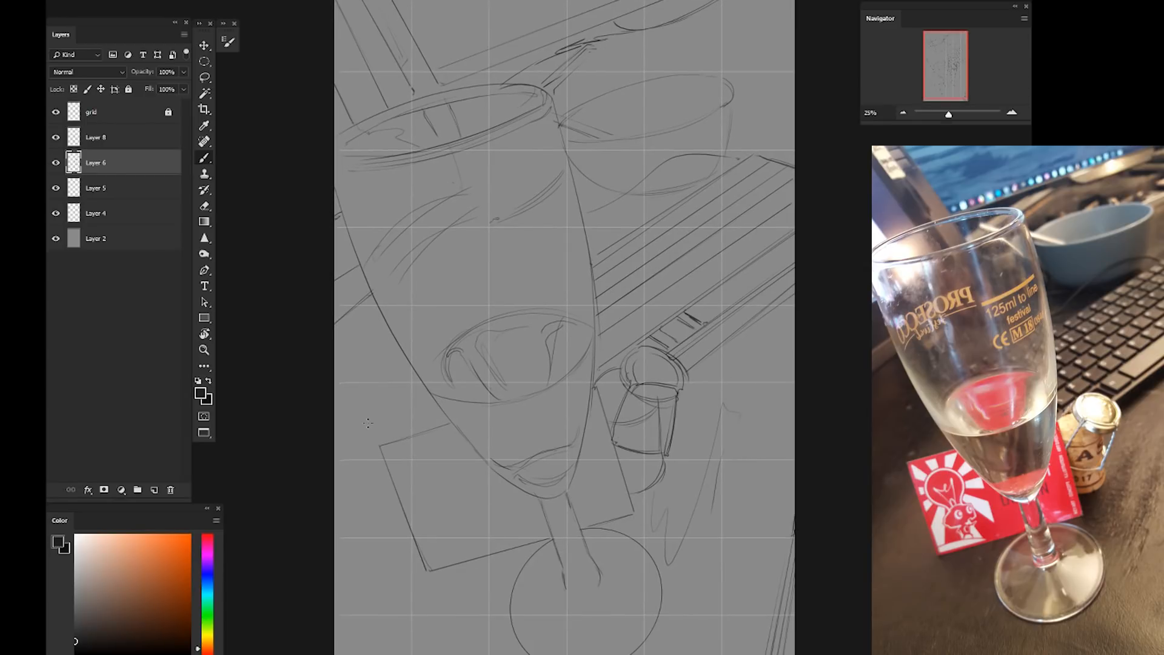
Hide the grid layer and set up an 800 px textured paint brush with a dark brown colour for Layer 5
{"action": "left_click", "coordinate": [56, 113]}
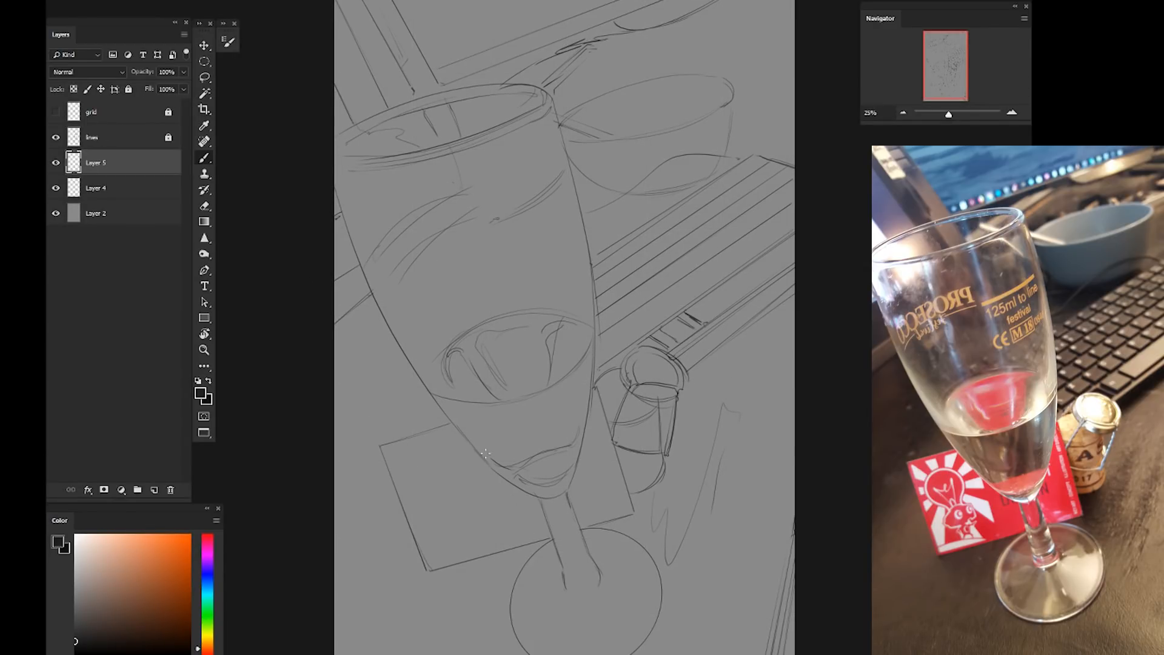
{"action": "right_click", "coordinate": [455, 450]}
{"action": "left_click", "coordinate": [617, 399]}
{"action": "left_click", "coordinate": [340, 401]}
{"action": "left_click_drag", "start_coordinate": [475, 492], "coordinate": [493, 472]}
{"action": "key", "text": "ctrl+z"}
{"action": "left_click_drag", "start_coordinate": [507, 469], "coordinate": [481, 368]}
{"action": "left_click", "coordinate": [111, 630]}
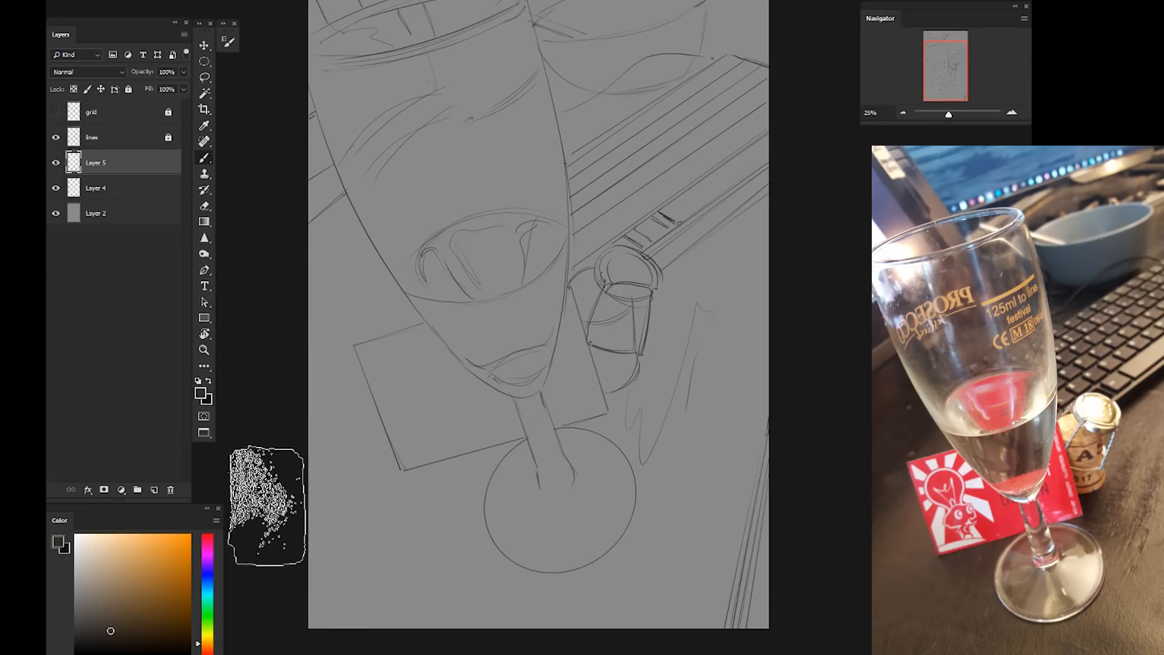
Block in the tabletop on Layer 5 with broad diagonal strokes of dark brown texture
{"action": "left_click_drag", "start_coordinate": [580, 139], "coordinate": [618, 285]}
{"action": "key", "text": "ctrl+minus"}
{"action": "left_click_drag", "start_coordinate": [626, 194], "coordinate": [372, 485]}
{"action": "left_click_drag", "start_coordinate": [706, 166], "coordinate": [404, 558]}
{"action": "left_click_drag", "start_coordinate": [655, 249], "coordinate": [549, 473]}
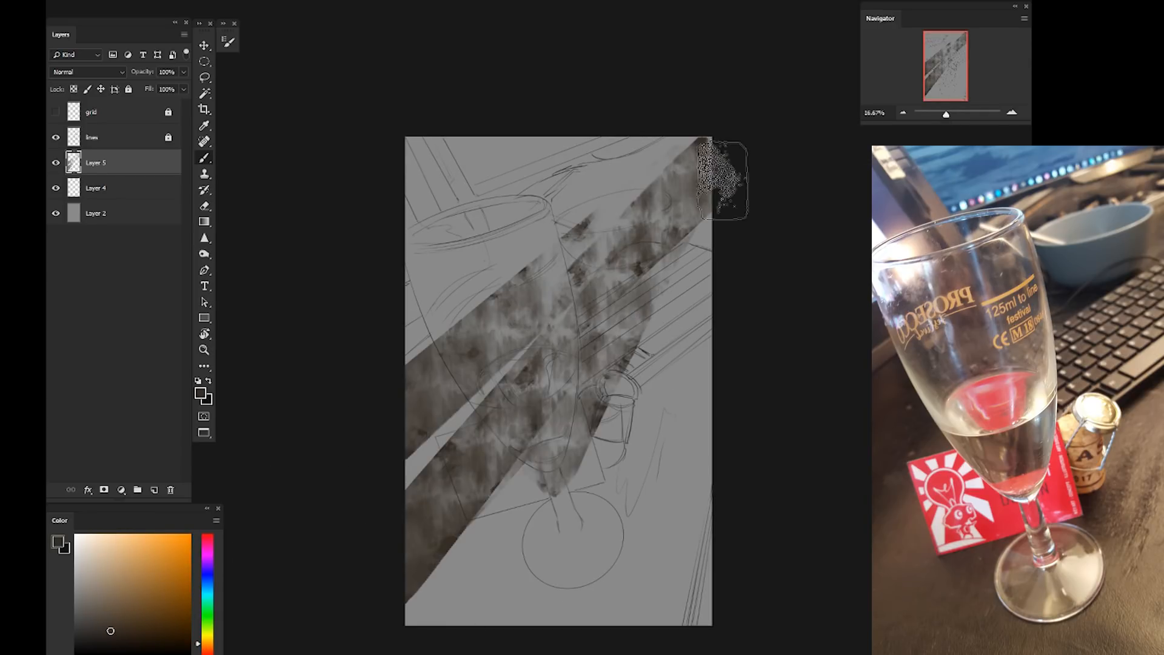
{"action": "left_click_drag", "start_coordinate": [728, 180], "coordinate": [479, 613]}
{"action": "left_click_drag", "start_coordinate": [702, 224], "coordinate": [597, 521]}
{"action": "left_click_drag", "start_coordinate": [721, 269], "coordinate": [642, 628]}
{"action": "left_click_drag", "start_coordinate": [706, 310], "coordinate": [673, 625]}
{"action": "left_click_drag", "start_coordinate": [521, 509], "coordinate": [418, 618]}
{"action": "left_click_drag", "start_coordinate": [625, 332], "coordinate": [407, 579]}
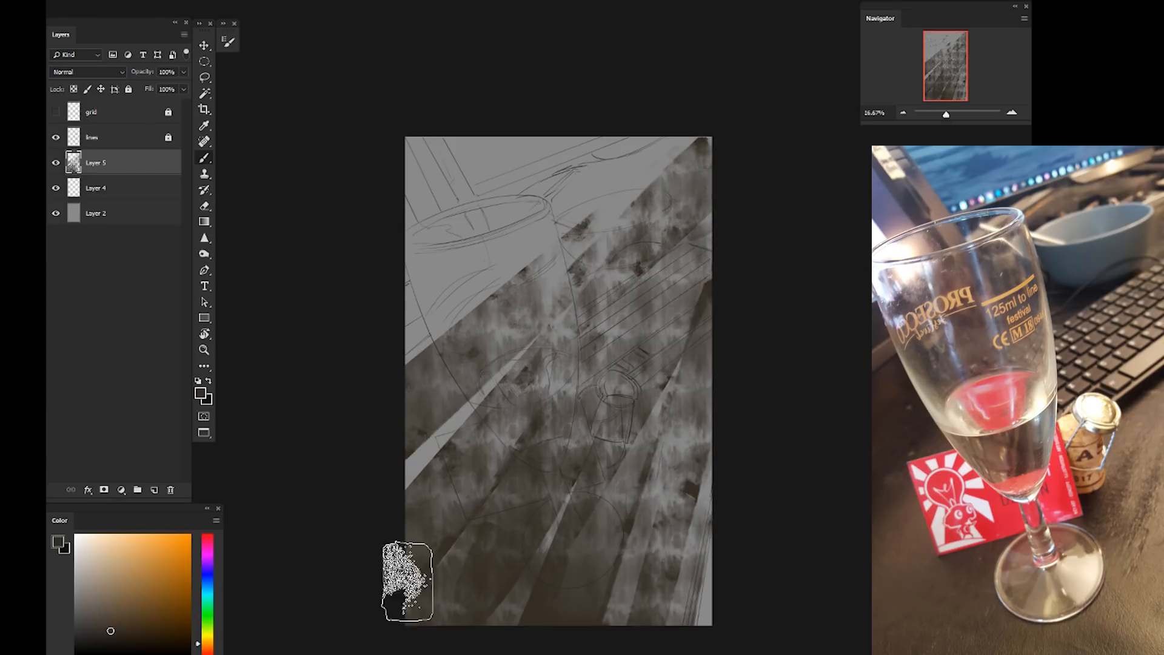
{"action": "left_click_drag", "start_coordinate": [636, 261], "coordinate": [318, 560]}
Switch to a different paint brush and lay dark brown diagonal strokes over the tabletop's upper-left part
{"action": "right_click", "coordinate": [415, 504]}
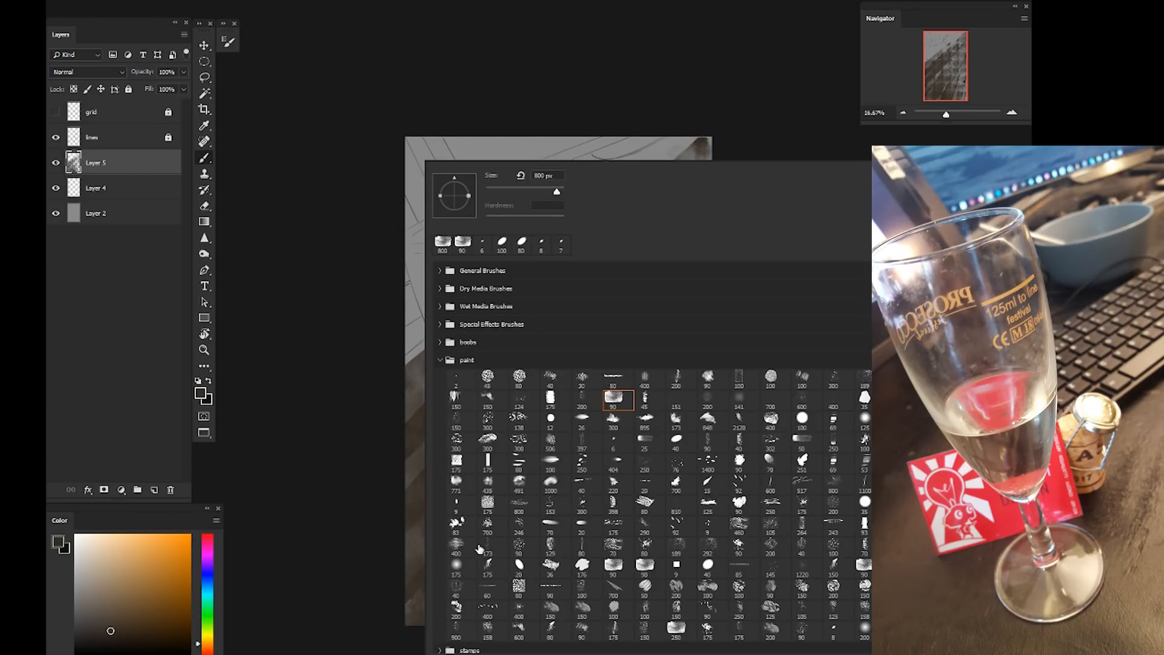
{"action": "left_click", "coordinate": [384, 499]}
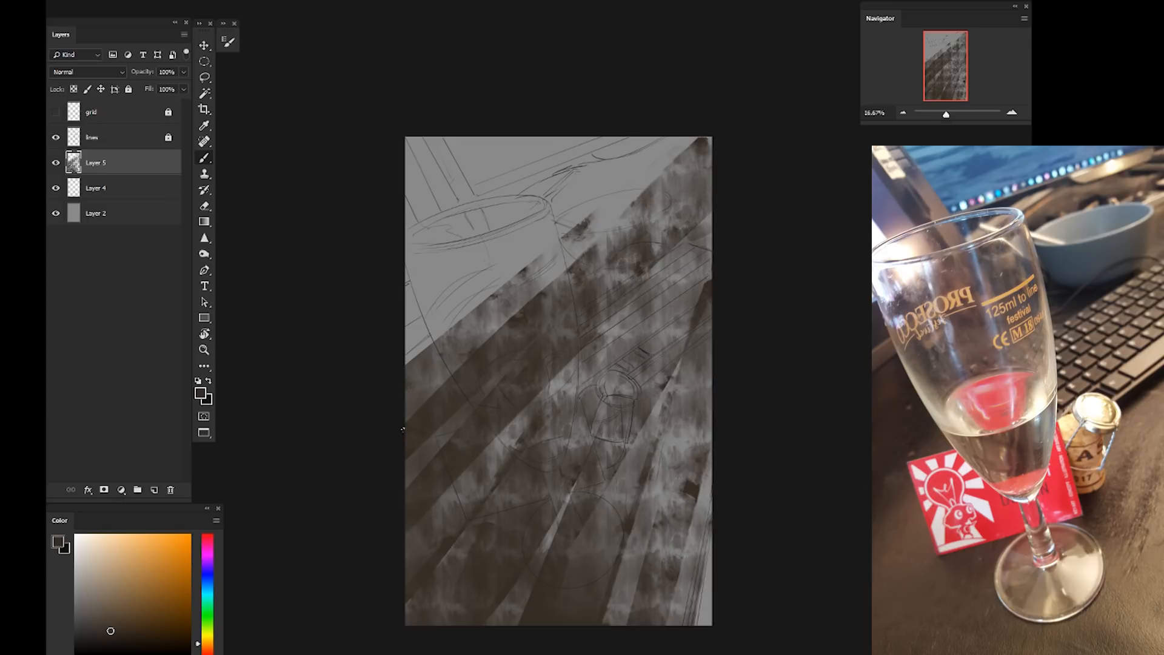
{"action": "left_click_drag", "start_coordinate": [428, 377], "coordinate": [388, 406]}
{"action": "left_click_drag", "start_coordinate": [122, 608], "coordinate": [114, 642]}
{"action": "left_click_drag", "start_coordinate": [457, 340], "coordinate": [394, 413]}
{"action": "left_click_drag", "start_coordinate": [515, 312], "coordinate": [406, 419]}
Deepen the dark diagonal band on the left side of the tabletop with a larger brush and a darker brown
{"action": "left_click", "coordinate": [120, 636]}
{"action": "key", "text": "]"}
{"action": "key", "text": "]"}
{"action": "key", "text": "]"}
{"action": "mouse_move", "coordinate": [453, 369]}
{"action": "left_mouse_down"}
{"action": "mouse_move", "coordinate": [407, 436]}
{"action": "mouse_move", "coordinate": [640, 246]}
{"action": "mouse_move", "coordinate": [375, 515]}
{"action": "left_mouse_up"}
{"action": "left_click", "coordinate": [183, 71]}
{"action": "left_click_drag", "start_coordinate": [182, 87], "coordinate": [184, 87]}
Paint warm ochre-brown strokes over the tabletop in the canvas's lower-left area
{"action": "left_click", "coordinate": [132, 620]}
{"action": "mouse_move", "coordinate": [442, 533]}
{"action": "left_mouse_down"}
{"action": "mouse_move", "coordinate": [468, 552]}
{"action": "mouse_move", "coordinate": [476, 488]}
{"action": "left_mouse_up"}
{"action": "left_click", "coordinate": [128, 603]}
{"action": "key", "text": "ctrl+z"}
{"action": "left_click", "coordinate": [133, 588]}
{"action": "mouse_move", "coordinate": [340, 549]}
{"action": "left_mouse_down"}
{"action": "mouse_move", "coordinate": [488, 486]}
{"action": "mouse_move", "coordinate": [409, 633]}
{"action": "left_mouse_up"}
Blend the warm brown towards the bottom centre of the tabletop using colours sampled from the painting
{"action": "left_click", "coordinate": [484, 504], "text": "alt"}
{"action": "mouse_move", "coordinate": [410, 634]}
{"action": "left_mouse_down"}
{"action": "mouse_move", "coordinate": [479, 553]}
{"action": "mouse_move", "coordinate": [461, 612]}
{"action": "left_mouse_up"}
{"action": "left_click", "coordinate": [480, 558], "text": "alt"}
{"action": "left_click", "coordinate": [515, 549], "text": "alt"}
{"action": "mouse_move", "coordinate": [564, 490]}
{"action": "left_mouse_down"}
{"action": "mouse_move", "coordinate": [514, 527]}
{"action": "mouse_move", "coordinate": [442, 624]}
{"action": "mouse_move", "coordinate": [535, 634]}
{"action": "left_mouse_up"}
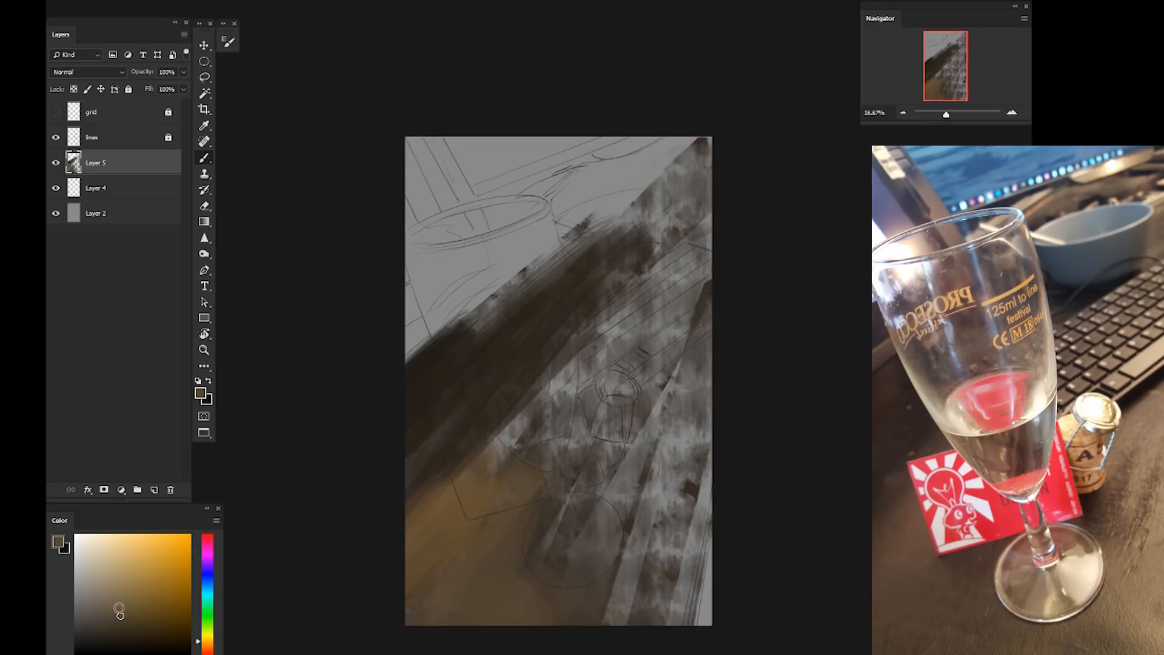
Paint lighter yellowish-brown strokes over the tabletop in the canvas's lower-right area
{"action": "left_click", "coordinate": [120, 603]}
{"action": "left_click_drag", "start_coordinate": [613, 583], "coordinate": [627, 566]}
{"action": "left_click", "coordinate": [646, 563], "text": "alt"}
{"action": "mouse_move", "coordinate": [691, 485]}
{"action": "left_mouse_down"}
{"action": "mouse_move", "coordinate": [656, 645]}
{"action": "mouse_move", "coordinate": [641, 582]}
{"action": "left_mouse_up"}
{"action": "left_click", "coordinate": [657, 613], "text": "alt"}
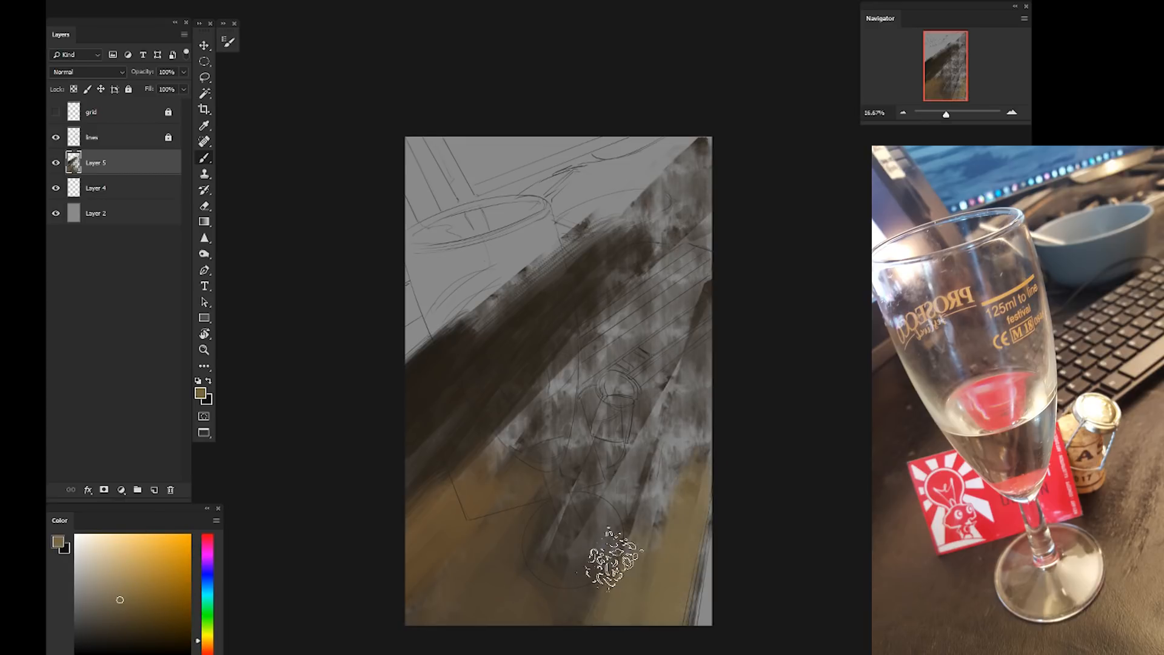
Paint dark shadow strokes around the glass's foot and extend the light brown up the tabletop's right side
{"action": "left_click", "coordinate": [602, 483], "text": "alt"}
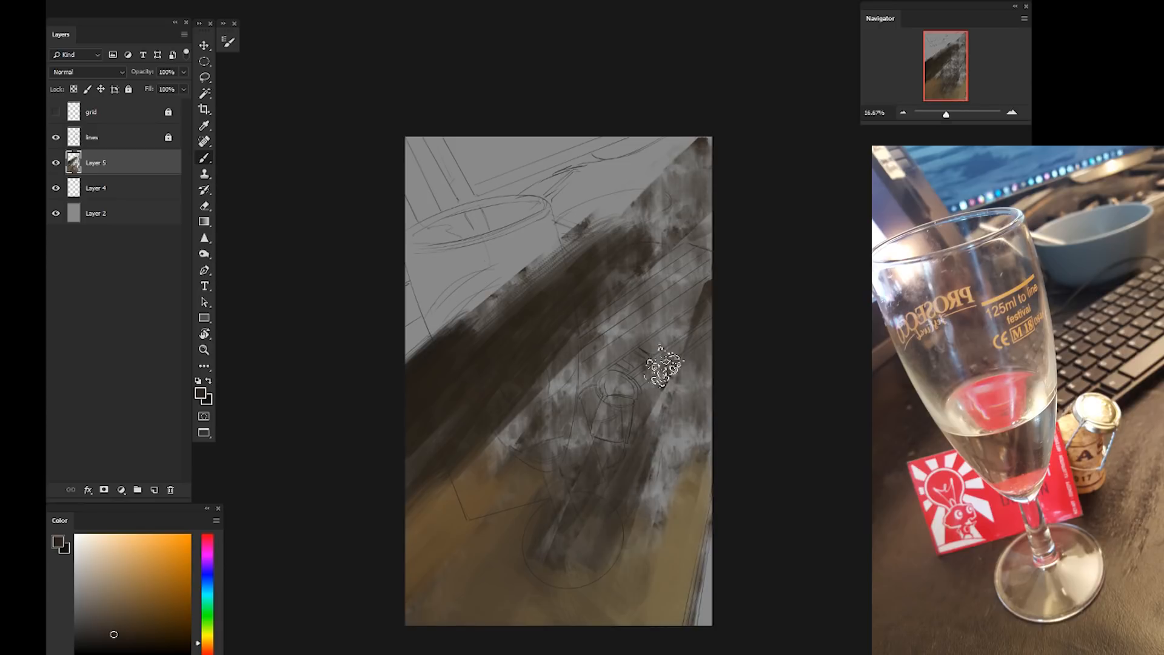
{"action": "left_click_drag", "start_coordinate": [697, 345], "coordinate": [636, 521]}
{"action": "left_click", "coordinate": [674, 473], "text": "alt"}
{"action": "mouse_move", "coordinate": [665, 449]}
{"action": "left_mouse_down"}
{"action": "mouse_move", "coordinate": [693, 420]}
{"action": "mouse_move", "coordinate": [684, 358]}
{"action": "mouse_move", "coordinate": [639, 405]}
{"action": "left_mouse_up"}
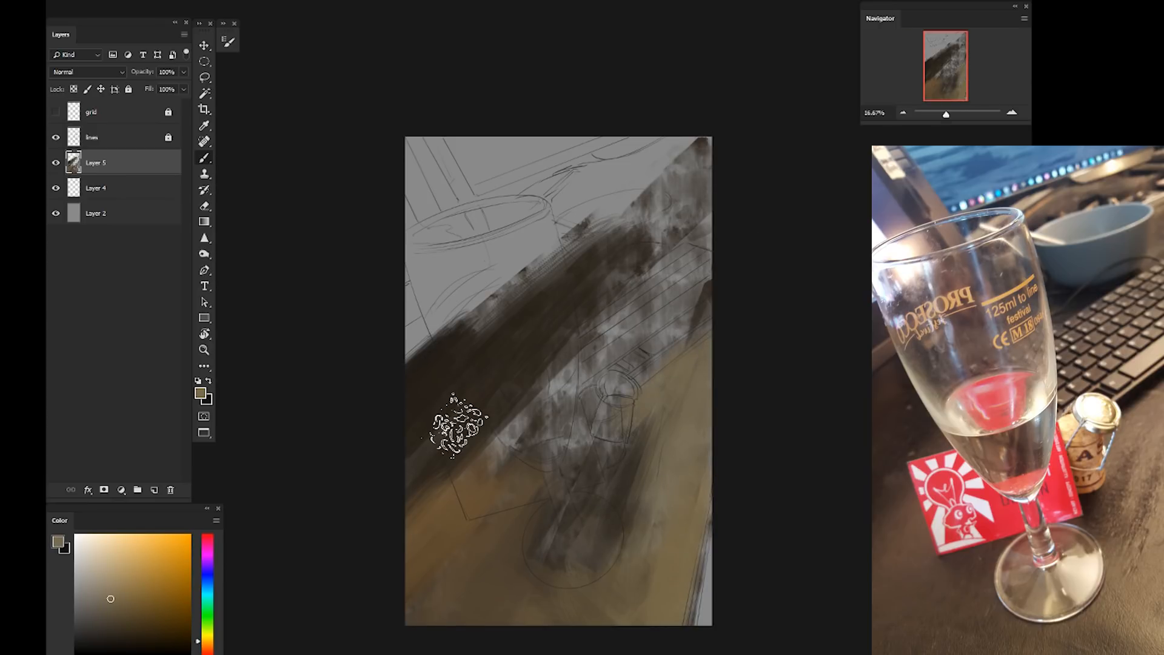
Paint dark grey and brown strokes across the background around the bowl, using a picked grey and colours sampled from the painting
{"action": "left_click", "coordinate": [476, 374], "text": "alt"}
{"action": "mouse_move", "coordinate": [476, 374]}
{"action": "left_mouse_down"}
{"action": "mouse_move", "coordinate": [384, 506]}
{"action": "mouse_move", "coordinate": [397, 449]}
{"action": "left_mouse_up"}
{"action": "left_click", "coordinate": [473, 388], "text": "alt"}
{"action": "left_click_drag", "start_coordinate": [560, 178], "coordinate": [544, 271]}
{"action": "left_click", "coordinate": [96, 635]}
{"action": "left_click", "coordinate": [206, 639]}
{"action": "mouse_move", "coordinate": [551, 343]}
{"action": "left_mouse_down"}
{"action": "mouse_move", "coordinate": [608, 351]}
{"action": "mouse_move", "coordinate": [711, 291]}
{"action": "mouse_move", "coordinate": [670, 268]}
{"action": "mouse_move", "coordinate": [517, 257]}
{"action": "mouse_move", "coordinate": [485, 298]}
{"action": "left_mouse_up"}
{"action": "left_click", "coordinate": [667, 278], "text": "alt"}
{"action": "mouse_move", "coordinate": [564, 303]}
{"action": "left_mouse_down"}
{"action": "mouse_move", "coordinate": [647, 249]}
{"action": "mouse_move", "coordinate": [673, 270]}
{"action": "left_mouse_up"}
{"action": "left_click", "coordinate": [638, 279], "text": "alt"}
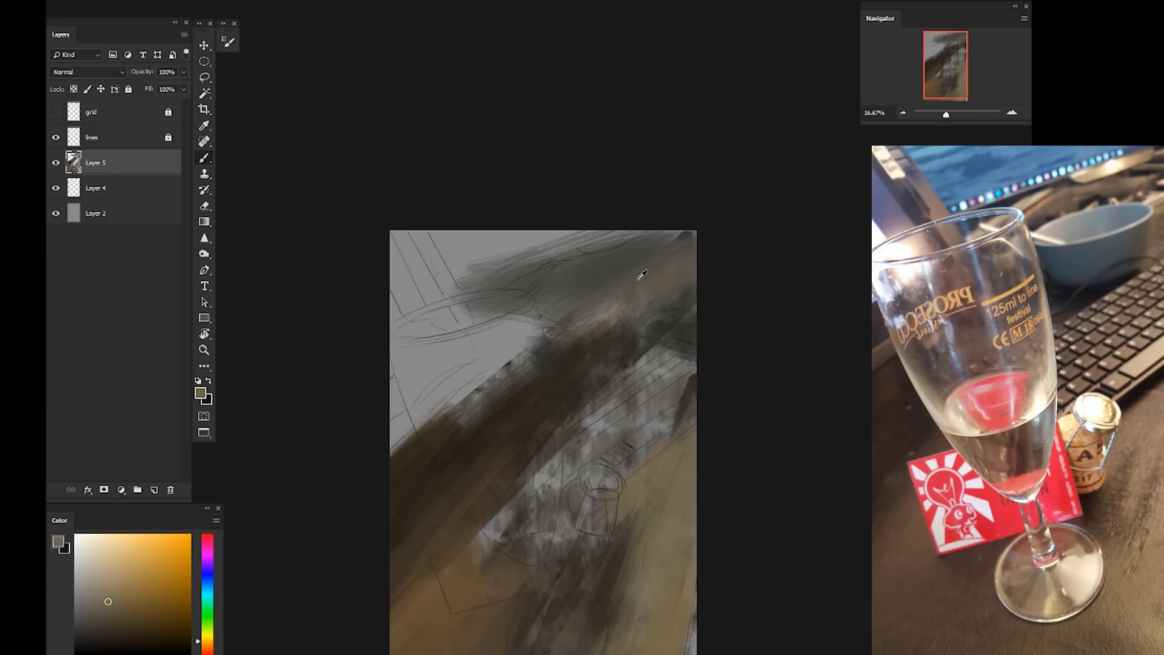
Paint near-black shadow strokes beneath the bowl, along the keyboard's upper edge
{"action": "key", "text": "r"}
{"action": "mouse_move", "coordinate": [424, 394]}
{"action": "left_mouse_down"}
{"action": "mouse_move", "coordinate": [358, 356]}
{"action": "mouse_move", "coordinate": [417, 375]}
{"action": "mouse_move", "coordinate": [544, 304]}
{"action": "mouse_move", "coordinate": [546, 333]}
{"action": "mouse_move", "coordinate": [592, 325]}
{"action": "mouse_move", "coordinate": [595, 350]}
{"action": "left_mouse_up"}
{"action": "key", "text": "b"}
{"action": "left_click", "coordinate": [490, 366], "text": "alt"}
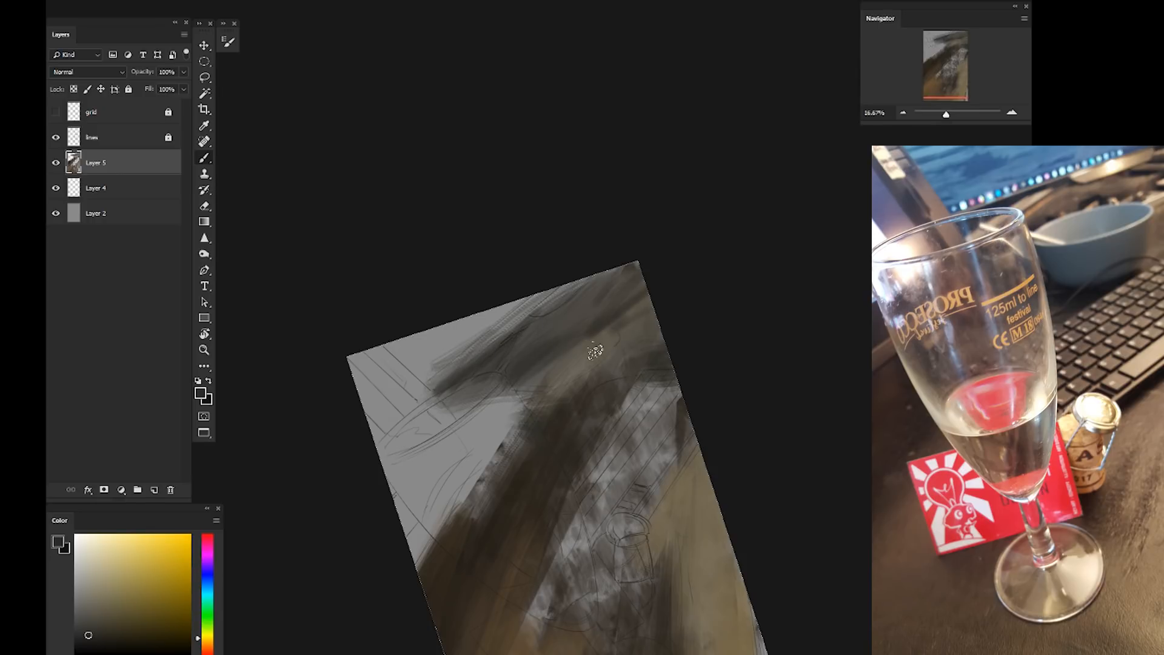
{"action": "key", "text": "ctrl+plus"}
{"action": "left_click", "coordinate": [84, 642]}
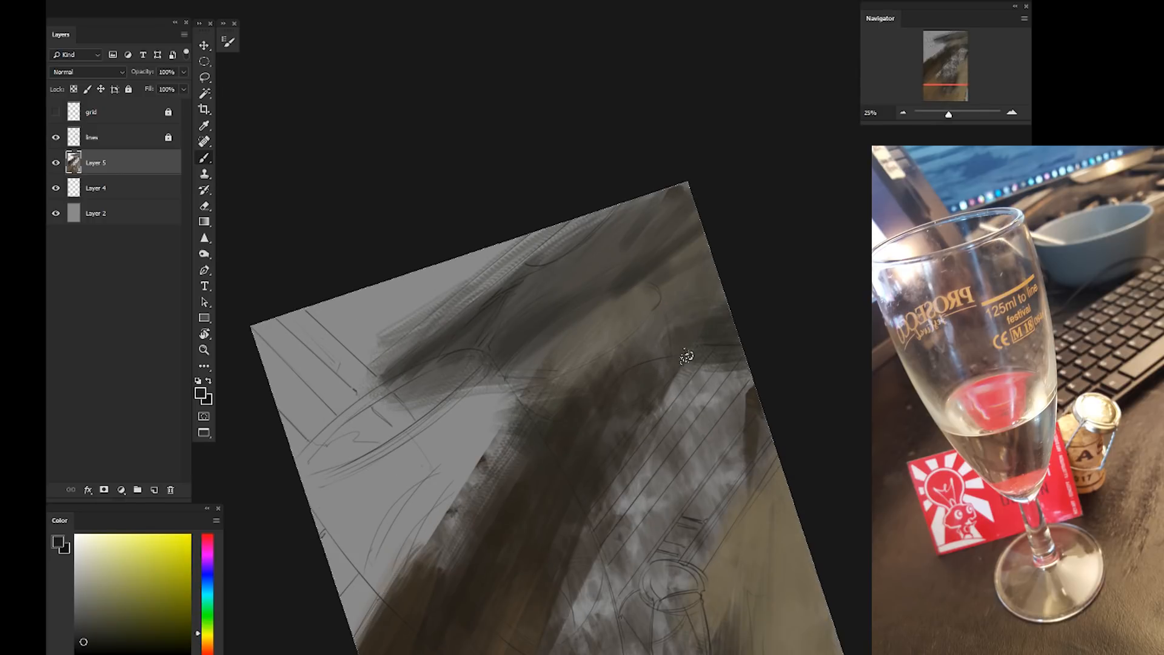
{"action": "left_click_drag", "start_coordinate": [687, 356], "coordinate": [579, 482]}
{"action": "left_click_drag", "start_coordinate": [623, 418], "coordinate": [564, 443]}
{"action": "left_click", "coordinate": [88, 646]}
{"action": "left_click_drag", "start_coordinate": [644, 397], "coordinate": [599, 421]}
{"action": "left_click_drag", "start_coordinate": [671, 374], "coordinate": [586, 458]}
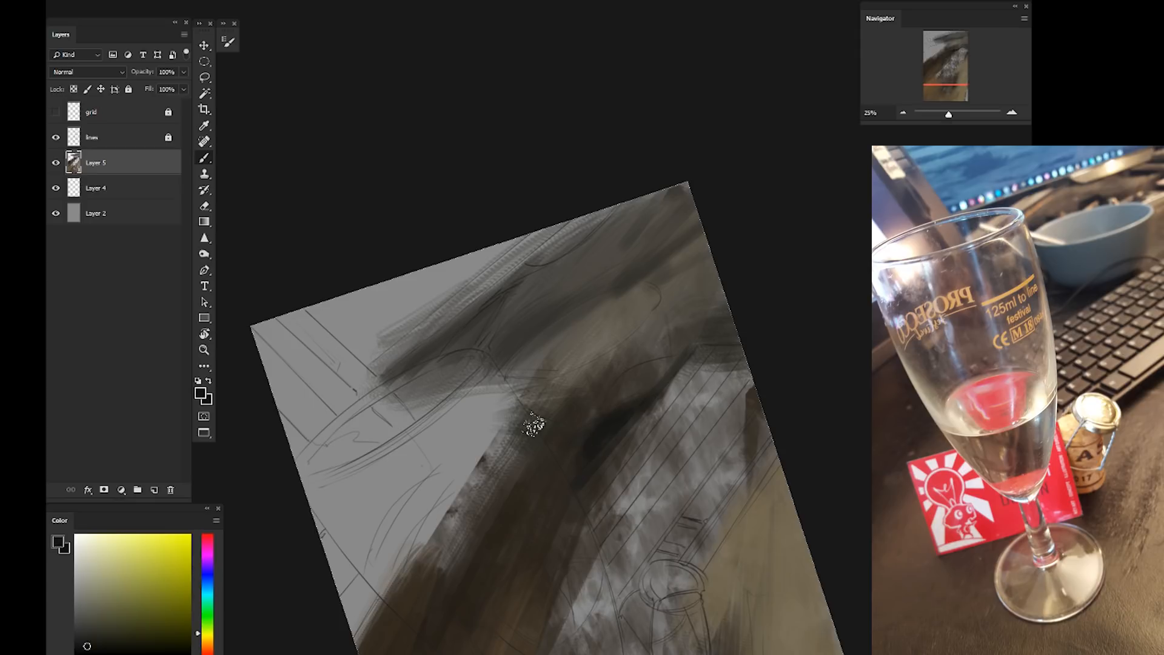
{"action": "left_click_drag", "start_coordinate": [636, 418], "coordinate": [576, 487]}
Blend the bowl's underside and side with grey-brown tones sampled from the surrounding paint
{"action": "left_click", "coordinate": [542, 372], "text": "alt"}
{"action": "left_click", "coordinate": [607, 427], "text": "alt"}
{"action": "left_click", "coordinate": [577, 432], "text": "alt"}
{"action": "left_click_drag", "start_coordinate": [535, 418], "coordinate": [568, 431]}
{"action": "left_click", "coordinate": [691, 291], "text": "alt"}
{"action": "left_click", "coordinate": [697, 250], "text": "alt"}
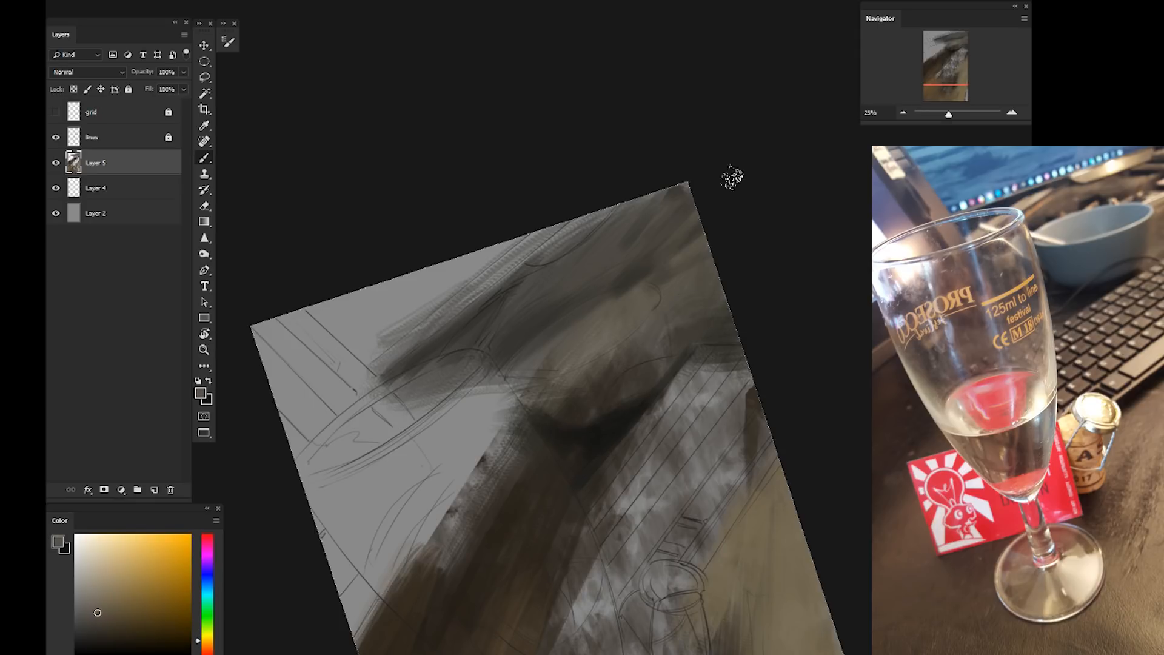
{"action": "left_click_drag", "start_coordinate": [646, 273], "coordinate": [684, 240]}
Paint broad dark brown-grey strokes over the upper part of the glass with an enlarged brush and sampled colours
{"action": "left_click_drag", "start_coordinate": [373, 450], "coordinate": [425, 444]}
{"action": "left_click", "coordinate": [522, 563], "text": "alt"}
{"action": "key", "text": "]"}
{"action": "key", "text": "]"}
{"action": "key", "text": "]"}
{"action": "key", "text": "]"}
{"action": "mouse_move", "coordinate": [533, 405]}
{"action": "left_mouse_down"}
{"action": "mouse_move", "coordinate": [548, 441]}
{"action": "mouse_move", "coordinate": [464, 545]}
{"action": "left_mouse_up"}
{"action": "left_click", "coordinate": [548, 441], "text": "alt"}
{"action": "left_click", "coordinate": [515, 551], "text": "alt"}
{"action": "left_click", "coordinate": [475, 458], "text": "alt"}
{"action": "left_click_drag", "start_coordinate": [509, 391], "coordinate": [379, 478]}
{"action": "left_click_drag", "start_coordinate": [485, 443], "coordinate": [403, 588]}
Extend dark grey strokes over the bare grey area at the canvas's left edge below the glass rim
{"action": "left_click", "coordinate": [589, 406], "text": "alt"}
{"action": "left_click_drag", "start_coordinate": [422, 534], "coordinate": [382, 578]}
{"action": "left_click_drag", "start_coordinate": [425, 488], "coordinate": [382, 549]}
{"action": "left_click_drag", "start_coordinate": [470, 448], "coordinate": [381, 525]}
{"action": "left_click_drag", "start_coordinate": [470, 437], "coordinate": [419, 488]}
Paint dark and brownish strokes along the monitor's frame in the canvas's upper-left corner
{"action": "left_click_drag", "start_coordinate": [276, 297], "coordinate": [455, 437]}
{"action": "left_click_drag", "start_coordinate": [253, 262], "coordinate": [415, 418]}
{"action": "mouse_move", "coordinate": [312, 327]}
{"action": "left_mouse_down"}
{"action": "mouse_move", "coordinate": [409, 441]}
{"action": "mouse_move", "coordinate": [386, 361]}
{"action": "left_mouse_up"}
{"action": "left_click", "coordinate": [638, 534], "text": "alt"}
{"action": "left_click_drag", "start_coordinate": [337, 304], "coordinate": [435, 393]}
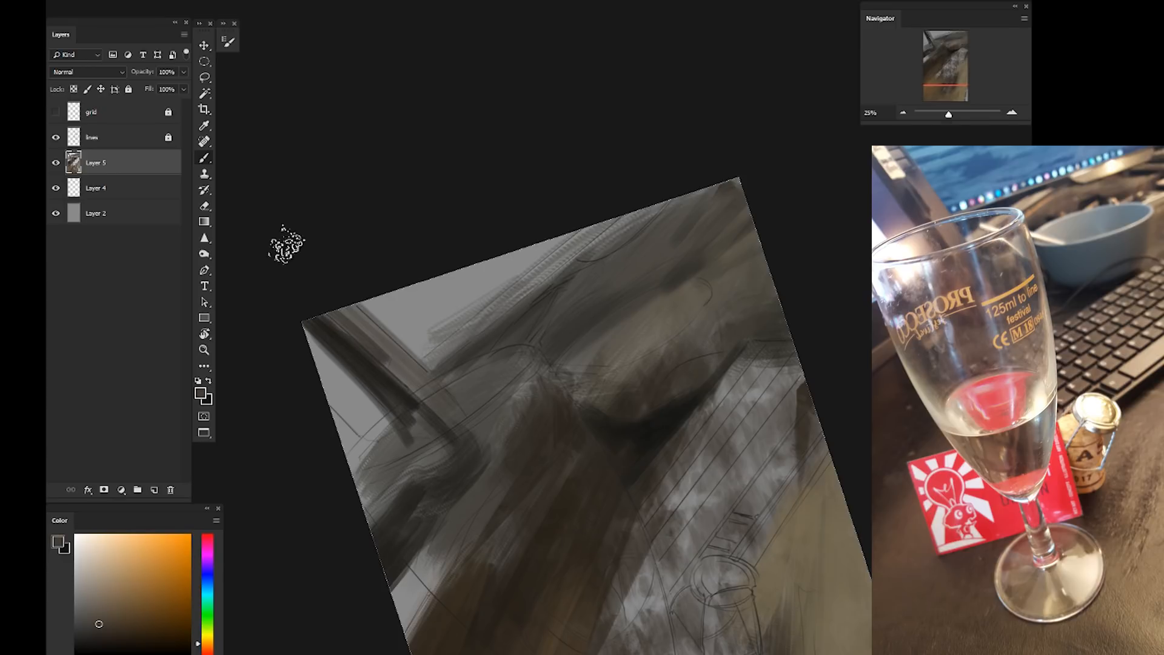
Fill the monitor's screen area with dark to medium blue strokes
{"action": "left_click", "coordinate": [207, 585]}
{"action": "left_click_drag", "start_coordinate": [388, 285], "coordinate": [438, 332]}
{"action": "left_click", "coordinate": [108, 627]}
{"action": "left_click_drag", "start_coordinate": [365, 304], "coordinate": [418, 355]}
{"action": "left_click_drag", "start_coordinate": [581, 227], "coordinate": [426, 357]}
{"action": "left_click_drag", "start_coordinate": [474, 284], "coordinate": [379, 313]}
{"action": "left_click_drag", "start_coordinate": [394, 291], "coordinate": [439, 342]}
{"action": "left_click", "coordinate": [122, 620]}
{"action": "left_click_drag", "start_coordinate": [546, 247], "coordinate": [437, 325]}
{"action": "mouse_move", "coordinate": [524, 258]}
{"action": "left_mouse_down"}
{"action": "mouse_move", "coordinate": [443, 304]}
{"action": "mouse_move", "coordinate": [576, 227]}
{"action": "left_mouse_up"}
{"action": "left_click", "coordinate": [118, 610]}
Paint muted purple-blue strokes into the gap beside the monitor's frame at the canvas's upper-left edge
{"action": "left_click_drag", "start_coordinate": [304, 517], "coordinate": [362, 473]}
{"action": "left_click", "coordinate": [206, 568]}
{"action": "left_click", "coordinate": [100, 617]}
{"action": "left_click_drag", "start_coordinate": [435, 385], "coordinate": [368, 316]}
{"action": "left_click", "coordinate": [422, 357], "text": "alt"}
{"action": "mouse_move", "coordinate": [403, 359]}
{"action": "left_mouse_down"}
{"action": "mouse_move", "coordinate": [399, 326]}
{"action": "mouse_move", "coordinate": [360, 297]}
{"action": "mouse_move", "coordinate": [372, 318]}
{"action": "left_mouse_up"}
{"action": "left_click", "coordinate": [424, 359], "text": "alt"}
Blend warm yellowish strokes into the lower part of the purple area beside the monitor's frame
{"action": "left_click", "coordinate": [206, 642]}
{"action": "left_click", "coordinate": [107, 582]}
{"action": "left_click_drag", "start_coordinate": [447, 393], "coordinate": [412, 371]}
{"action": "left_click", "coordinate": [402, 347], "text": "alt"}
{"action": "mouse_move", "coordinate": [388, 327]}
{"action": "left_mouse_down"}
{"action": "mouse_move", "coordinate": [405, 405]}
{"action": "mouse_move", "coordinate": [424, 421]}
{"action": "left_mouse_up"}
Paint near-white highlight strokes at the canvas's left edge around the glass rim
{"action": "left_click", "coordinate": [81, 555]}
{"action": "left_click", "coordinate": [82, 549]}
{"action": "mouse_move", "coordinate": [394, 383]}
{"action": "left_mouse_down"}
{"action": "mouse_move", "coordinate": [420, 442]}
{"action": "mouse_move", "coordinate": [470, 476]}
{"action": "left_mouse_up"}
{"action": "key", "text": "Escape"}
{"action": "left_click_drag", "start_coordinate": [434, 424], "coordinate": [439, 446]}
{"action": "left_click_drag", "start_coordinate": [407, 409], "coordinate": [430, 443]}
{"action": "left_click_drag", "start_coordinate": [406, 411], "coordinate": [421, 431]}
{"action": "mouse_move", "coordinate": [491, 411]}
{"action": "left_mouse_down"}
{"action": "mouse_move", "coordinate": [403, 418]}
{"action": "mouse_move", "coordinate": [479, 394]}
{"action": "left_mouse_up"}
Add pale cream highlights inside the left end of the glass rim
{"action": "left_click", "coordinate": [207, 638]}
{"action": "left_click", "coordinate": [91, 548]}
{"action": "key", "text": "bracketright"}
{"action": "key", "text": "bracketright"}
{"action": "key", "text": "bracketright"}
{"action": "left_click_drag", "start_coordinate": [329, 371], "coordinate": [308, 319]}
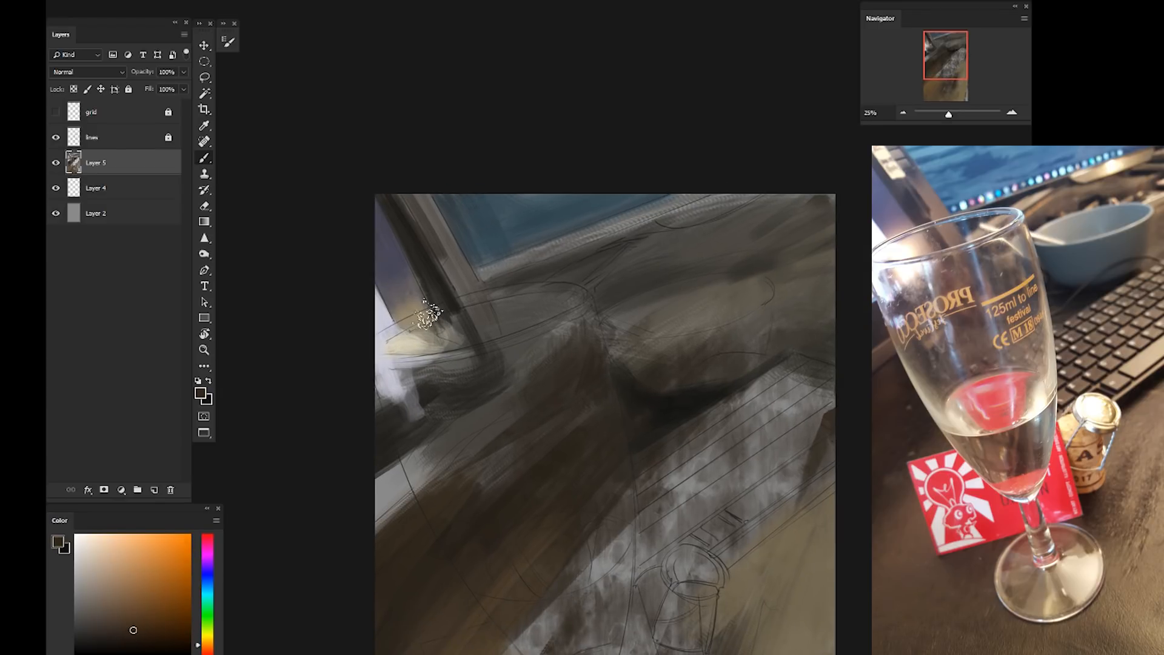
Paint a rusty orange-brown patch inside the upper part of the glass and blend it with sampled browns
{"action": "left_click_drag", "start_coordinate": [469, 362], "coordinate": [471, 410]}
{"action": "left_click", "coordinate": [207, 648]}
{"action": "left_click", "coordinate": [148, 617]}
{"action": "left_click", "coordinate": [137, 621]}
{"action": "left_click_drag", "start_coordinate": [464, 364], "coordinate": [516, 418]}
{"action": "left_click", "coordinate": [450, 306], "text": "alt"}
{"action": "mouse_move", "coordinate": [466, 327]}
{"action": "left_mouse_down"}
{"action": "mouse_move", "coordinate": [499, 397]}
{"action": "mouse_move", "coordinate": [545, 436]}
{"action": "left_mouse_up"}
{"action": "left_click", "coordinate": [527, 388], "text": "alt"}
Cover the pale wedge at the canvas's left edge beside the glass with sampled warm brown
{"action": "key", "text": "bracketright"}
{"action": "left_click", "coordinate": [477, 469], "text": "alt"}
{"action": "mouse_move", "coordinate": [475, 467]}
{"action": "left_mouse_down"}
{"action": "mouse_move", "coordinate": [514, 545]}
{"action": "mouse_move", "coordinate": [479, 524]}
{"action": "mouse_move", "coordinate": [442, 463]}
{"action": "mouse_move", "coordinate": [422, 471]}
{"action": "left_mouse_up"}
{"action": "left_click", "coordinate": [516, 504], "text": "alt"}
{"action": "left_click", "coordinate": [477, 639], "text": "alt"}
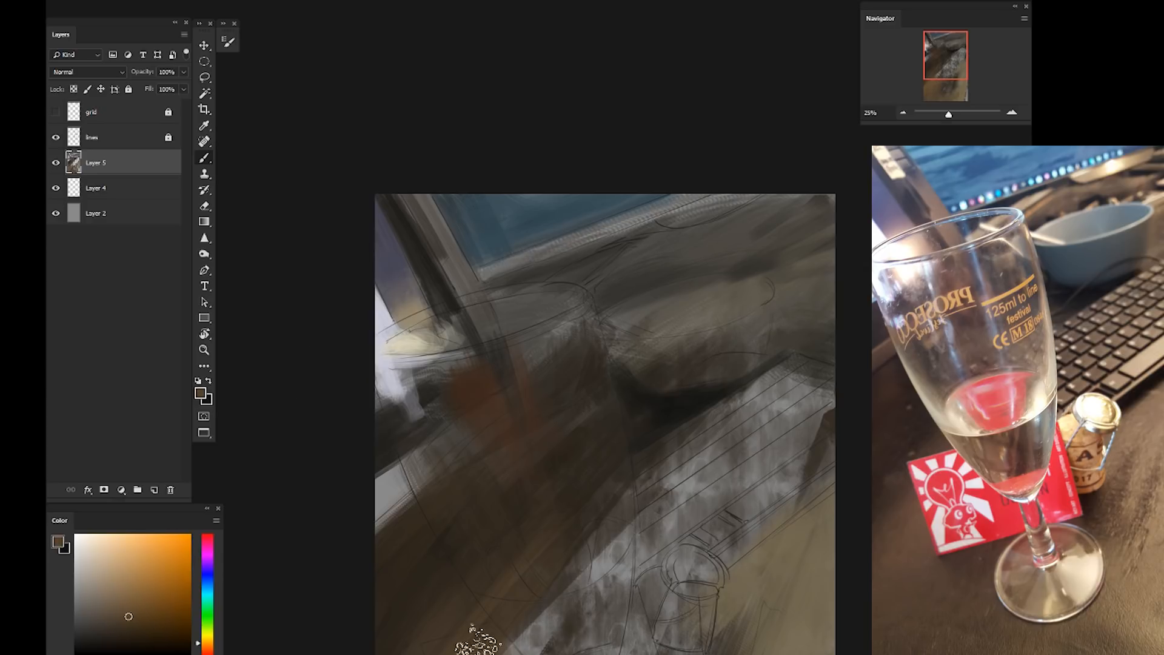
{"action": "mouse_move", "coordinate": [367, 512]}
{"action": "left_mouse_down"}
{"action": "mouse_move", "coordinate": [394, 457]}
{"action": "mouse_move", "coordinate": [411, 467]}
{"action": "left_mouse_up"}
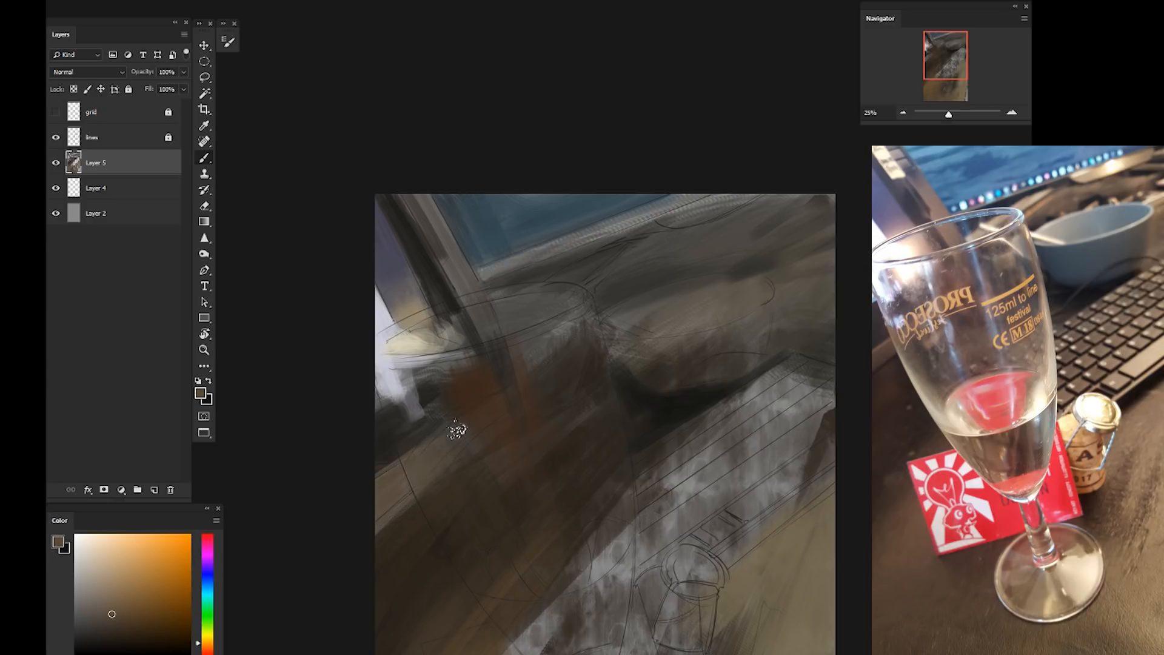
Paint dark and grey strokes down the right side of the glass
{"action": "mouse_move", "coordinate": [399, 506]}
{"action": "left_mouse_down"}
{"action": "mouse_move", "coordinate": [431, 519]}
{"action": "mouse_move", "coordinate": [385, 474]}
{"action": "mouse_move", "coordinate": [436, 546]}
{"action": "left_mouse_up"}
{"action": "mouse_move", "coordinate": [321, 499]}
{"action": "left_mouse_down"}
{"action": "mouse_move", "coordinate": [291, 475]}
{"action": "mouse_move", "coordinate": [335, 483]}
{"action": "mouse_move", "coordinate": [311, 337]}
{"action": "left_mouse_up"}
{"action": "mouse_move", "coordinate": [377, 511]}
{"action": "left_mouse_down"}
{"action": "mouse_move", "coordinate": [366, 532]}
{"action": "mouse_move", "coordinate": [385, 560]}
{"action": "left_mouse_up"}
{"action": "left_click_drag", "start_coordinate": [528, 352], "coordinate": [525, 475]}
{"action": "left_click", "coordinate": [548, 274], "text": "alt"}
{"action": "left_click_drag", "start_coordinate": [537, 324], "coordinate": [529, 489]}
{"action": "left_click_drag", "start_coordinate": [513, 350], "coordinate": [498, 464]}
Paint the pale yellow-olive liquid in the lower part of the glass, with grey strokes beside it
{"action": "left_click", "coordinate": [414, 418], "text": "alt"}
{"action": "mouse_move", "coordinate": [414, 418]}
{"action": "left_mouse_down"}
{"action": "mouse_move", "coordinate": [445, 471]}
{"action": "mouse_move", "coordinate": [468, 474]}
{"action": "left_mouse_up"}
{"action": "left_click", "coordinate": [454, 472], "text": "alt"}
{"action": "left_click", "coordinate": [368, 172], "text": "alt"}
{"action": "mouse_move", "coordinate": [479, 434]}
{"action": "left_mouse_down"}
{"action": "mouse_move", "coordinate": [444, 436]}
{"action": "mouse_move", "coordinate": [465, 476]}
{"action": "left_mouse_up"}
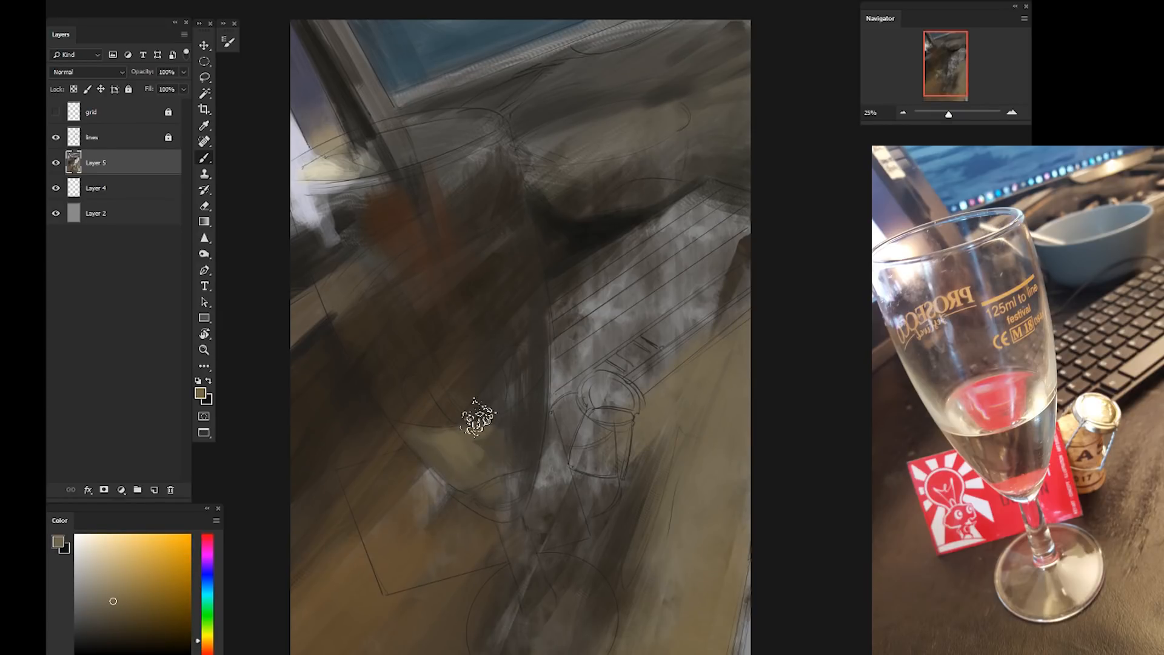
{"action": "left_click_drag", "start_coordinate": [532, 371], "coordinate": [521, 438]}
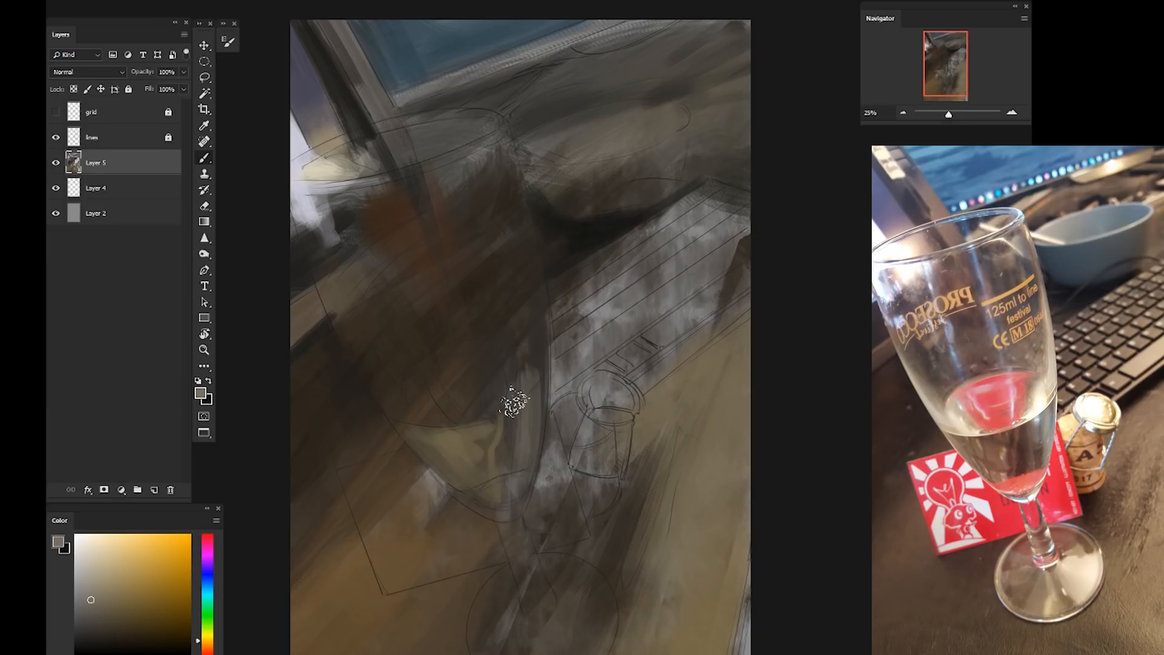
Paint the table's edge in the canvas's lower-right corner with brown, reddish-brown and dark strokes
{"action": "left_click_drag", "start_coordinate": [420, 536], "coordinate": [385, 483]}
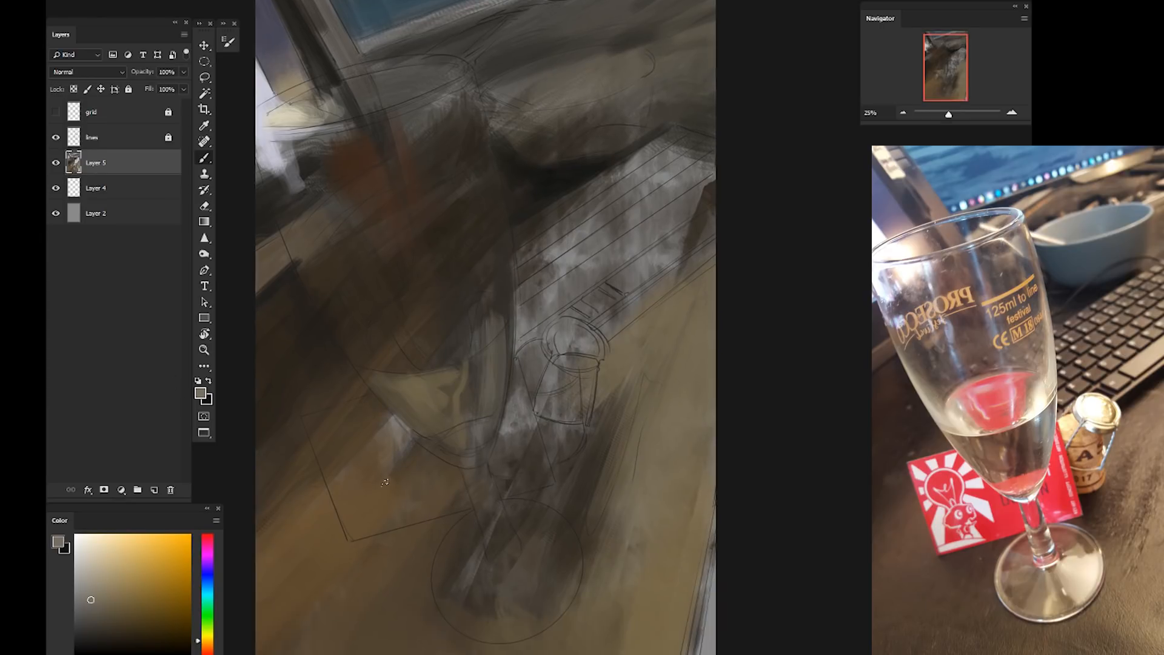
{"action": "left_click_drag", "start_coordinate": [391, 579], "coordinate": [339, 520]}
{"action": "left_click_drag", "start_coordinate": [661, 567], "coordinate": [653, 635]}
{"action": "left_click", "coordinate": [140, 609]}
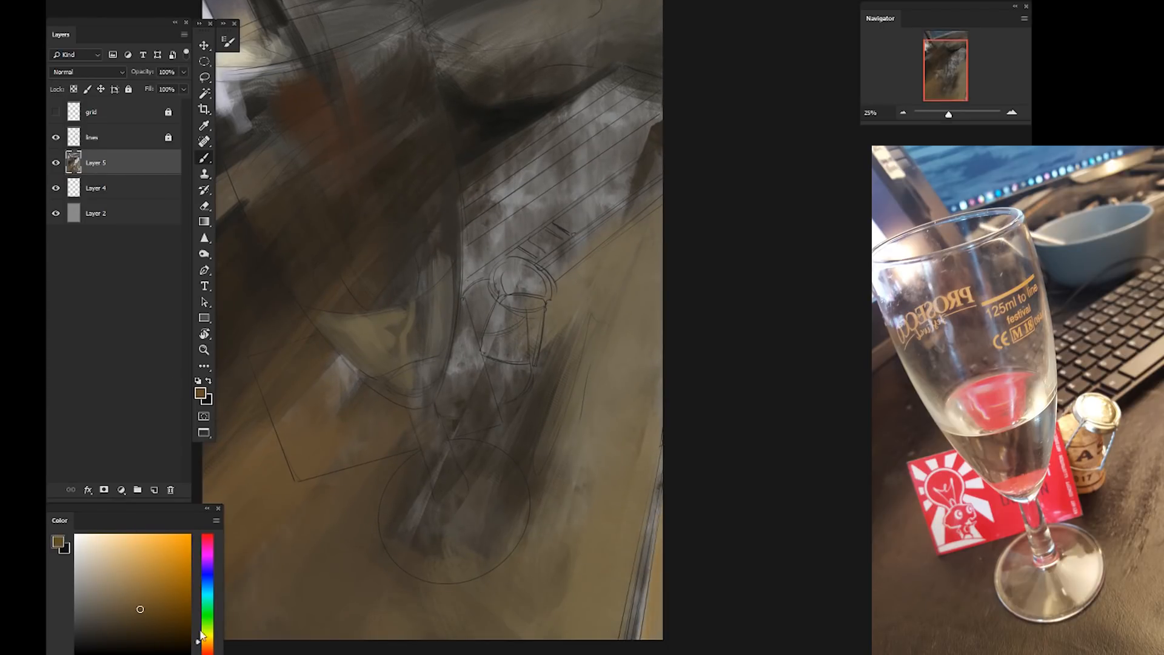
{"action": "left_click", "coordinate": [207, 649]}
{"action": "left_click_drag", "start_coordinate": [660, 503], "coordinate": [633, 637]}
{"action": "left_click", "coordinate": [207, 644]}
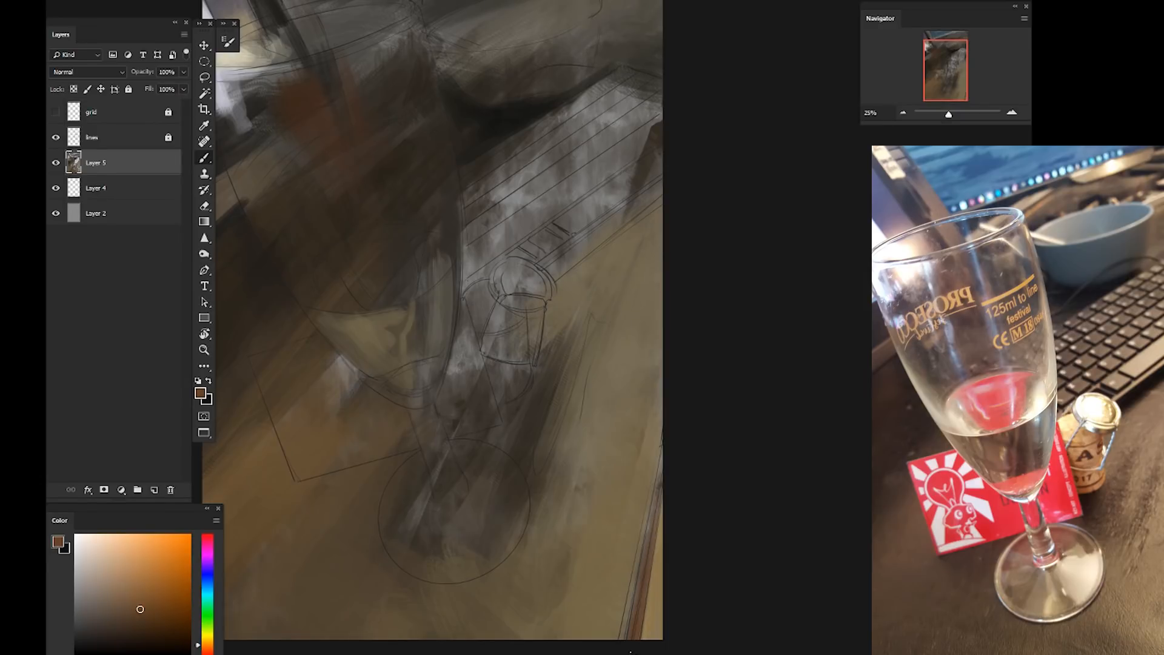
{"action": "left_click", "coordinate": [549, 397], "text": "alt"}
{"action": "left_click_drag", "start_coordinate": [663, 482], "coordinate": [630, 638]}
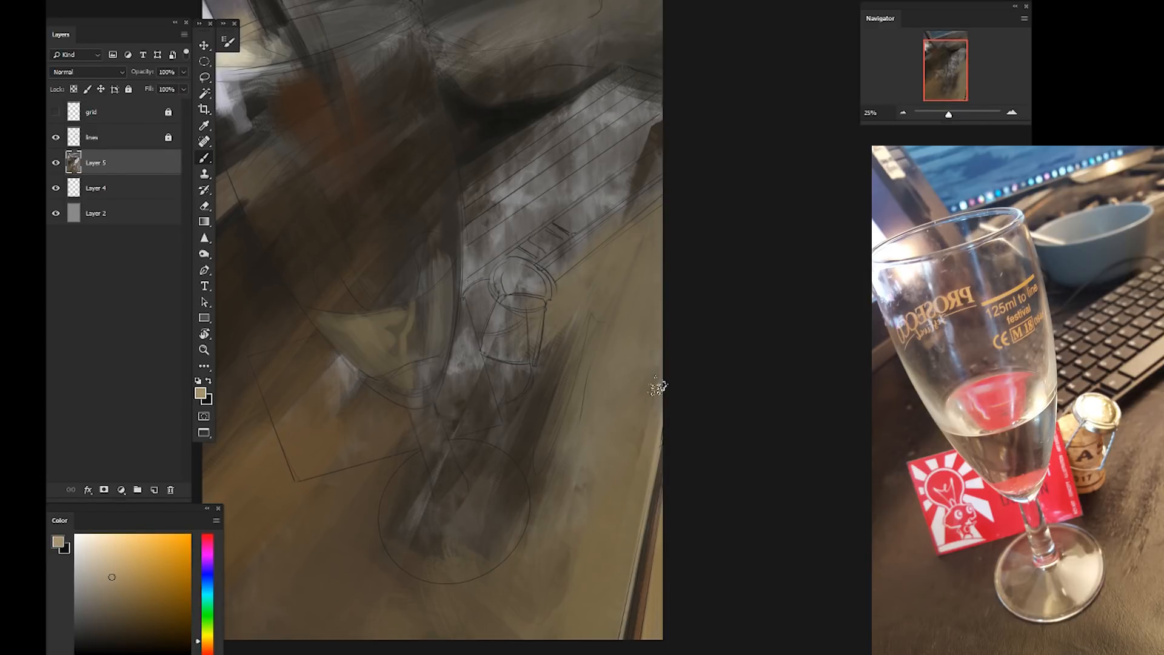
Blend light tan and dark brown strokes over the tabletop between the cork and the table's edge
{"action": "left_click_drag", "start_coordinate": [658, 386], "coordinate": [626, 470]}
{"action": "left_click_drag", "start_coordinate": [631, 340], "coordinate": [587, 469]}
{"action": "left_click", "coordinate": [508, 419], "text": "alt"}
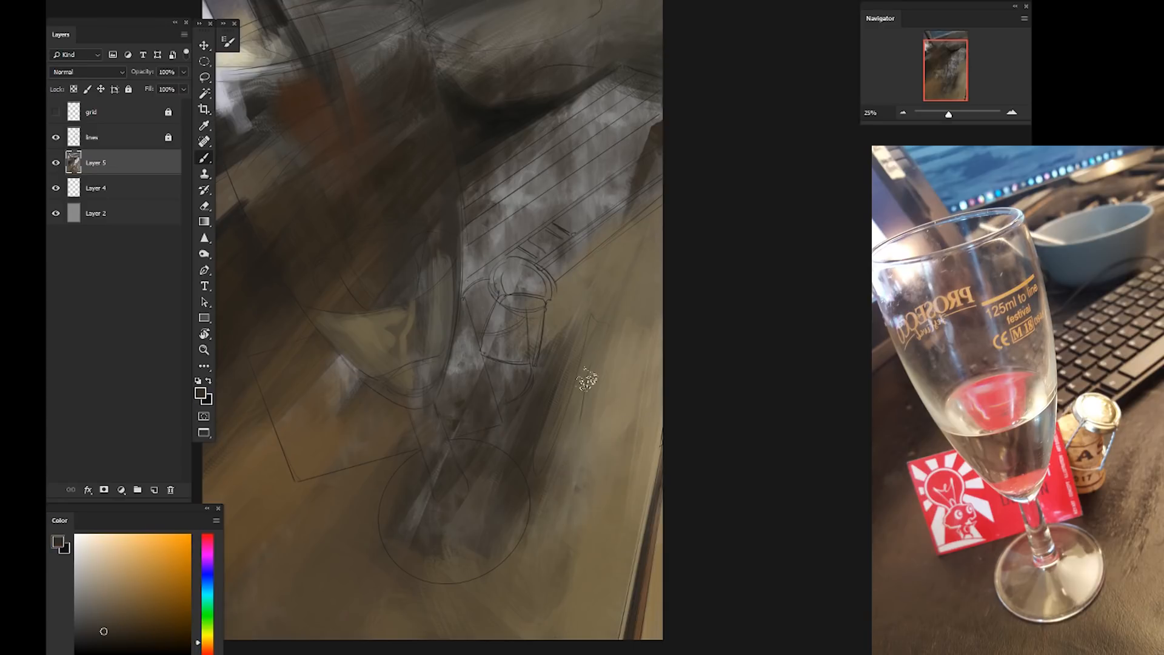
{"action": "left_click", "coordinate": [642, 356], "text": "alt"}
{"action": "mouse_move", "coordinate": [342, 482]}
{"action": "left_mouse_down"}
{"action": "mouse_move", "coordinate": [435, 463]}
{"action": "mouse_move", "coordinate": [463, 499]}
{"action": "left_mouse_up"}
{"action": "left_click_drag", "start_coordinate": [400, 351], "coordinate": [379, 403]}
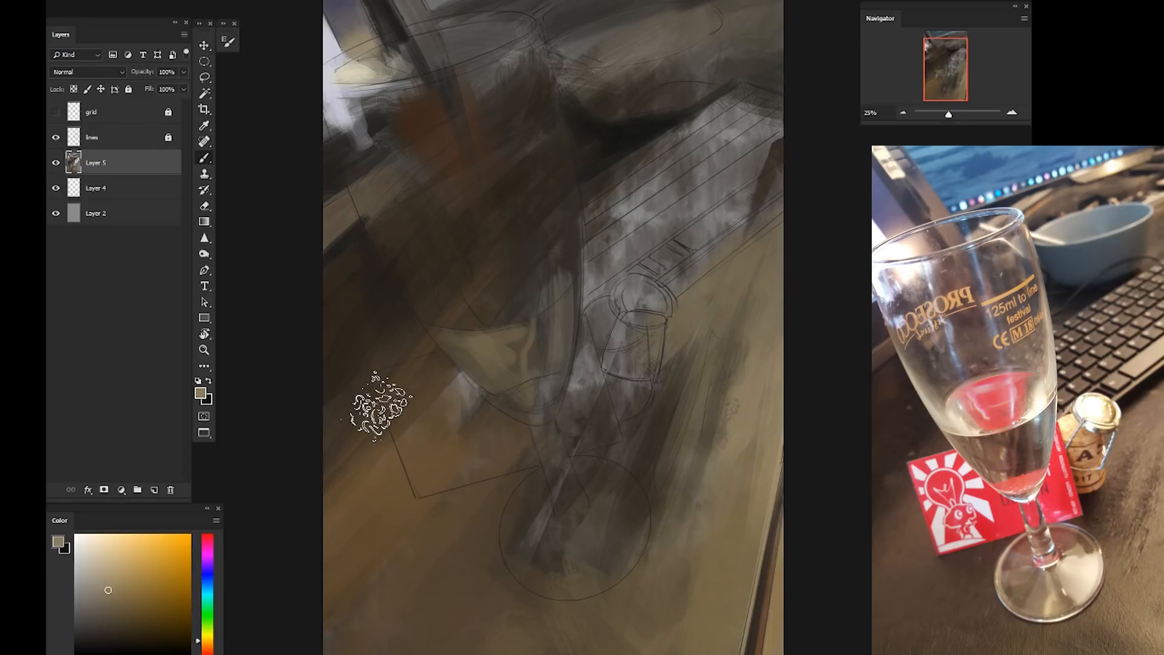
Add three new layers and outline the keyboard on Layer 6 with the Polygonal Lasso, following the cork's top
{"action": "mouse_move", "coordinate": [461, 358]}
{"action": "left_mouse_down"}
{"action": "mouse_move", "coordinate": [374, 483]}
{"action": "mouse_move", "coordinate": [344, 585]}
{"action": "left_mouse_up"}
{"action": "key", "text": "shift+l"}
{"action": "left_click", "coordinate": [153, 489]}
{"action": "left_click", "coordinate": [154, 489]}
{"action": "left_click", "coordinate": [154, 489]}
{"action": "left_click", "coordinate": [134, 213]}
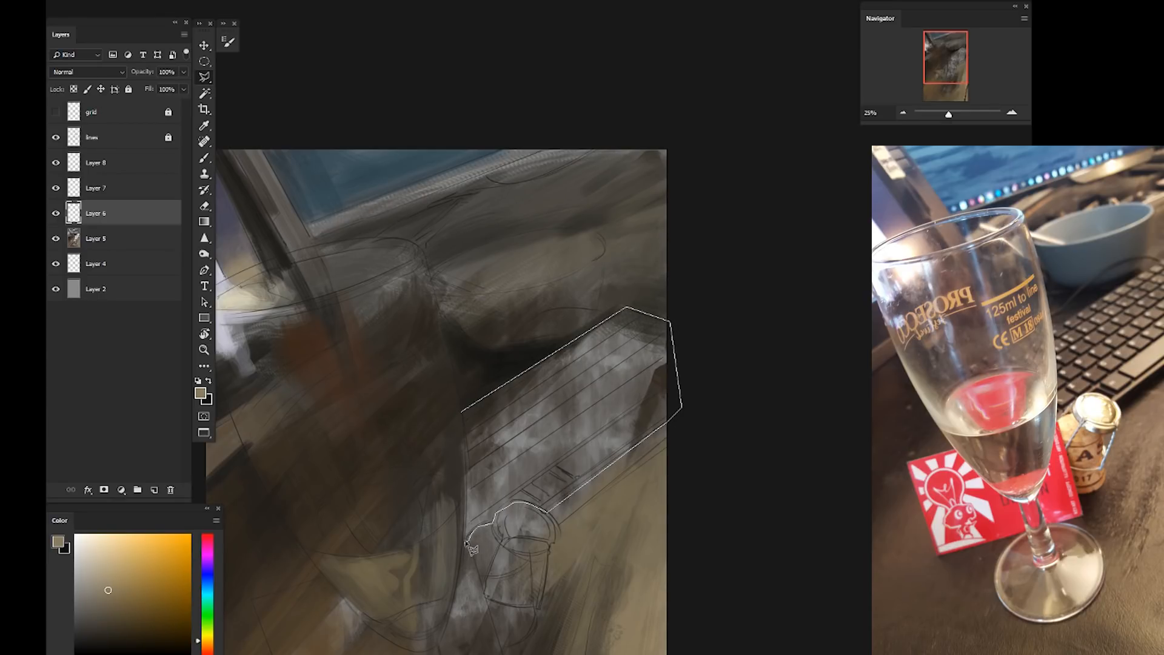
{"action": "left_click", "coordinate": [464, 412]}
Paint the selected keyboard area in tan-brown, clear the selection and merge Layer 6 into Layer 5
{"action": "key", "text": "b"}
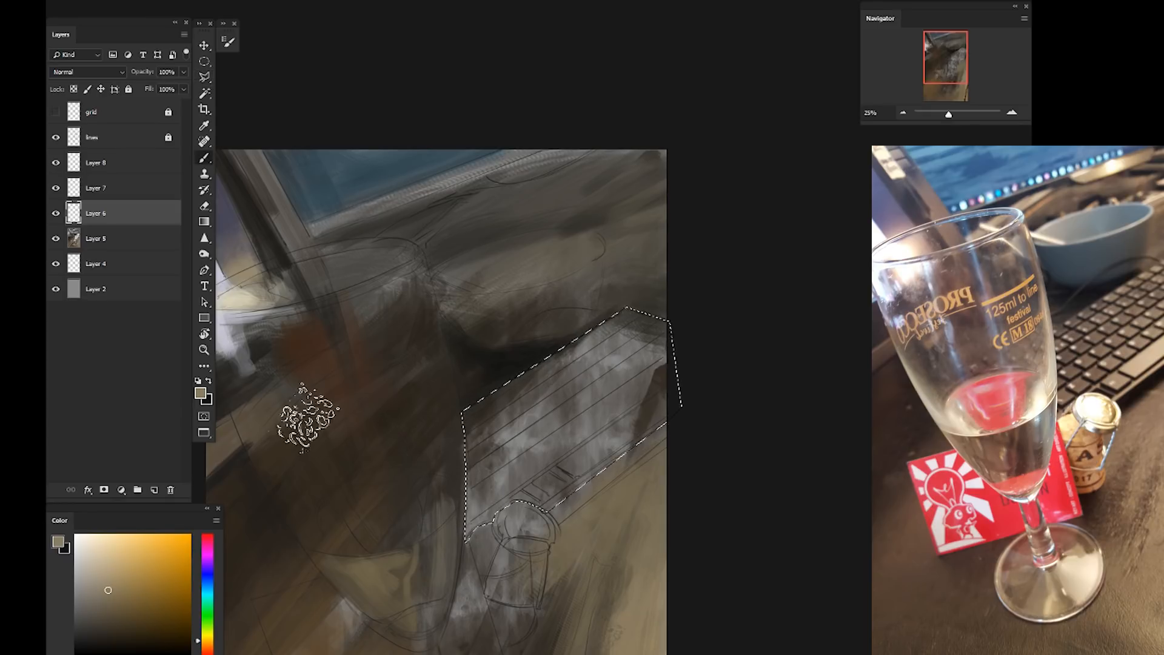
{"action": "left_click", "coordinate": [587, 519], "text": "alt"}
{"action": "left_click_drag", "start_coordinate": [665, 391], "coordinate": [388, 540]}
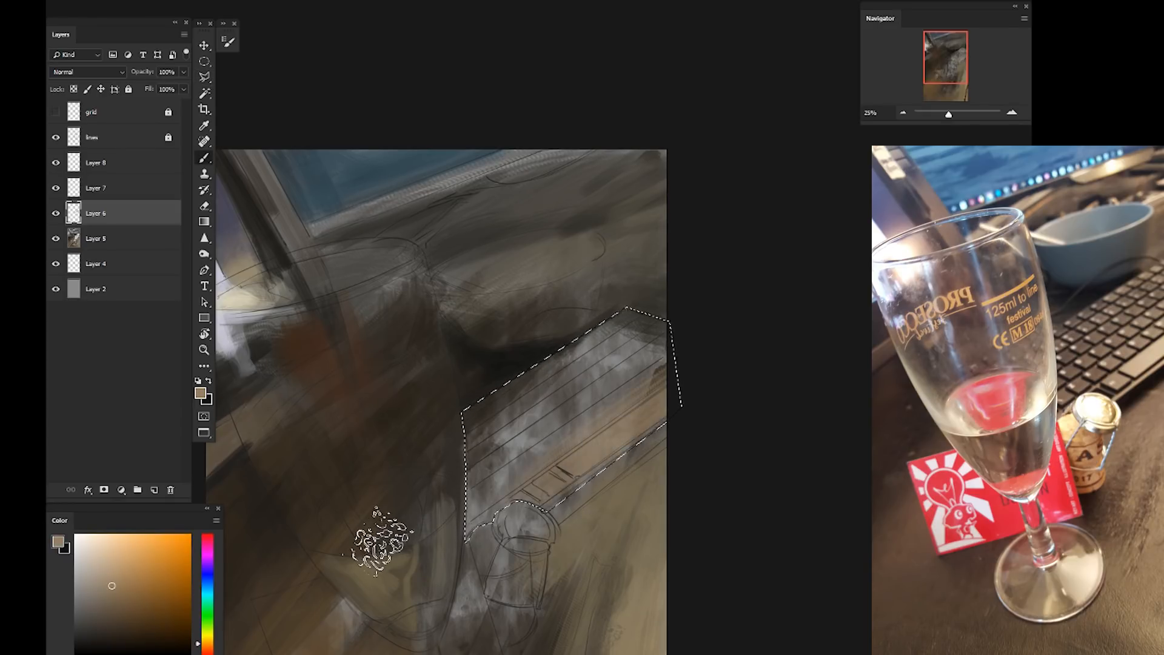
{"action": "mouse_move", "coordinate": [670, 397]}
{"action": "left_mouse_down"}
{"action": "mouse_move", "coordinate": [539, 468]}
{"action": "mouse_move", "coordinate": [698, 349]}
{"action": "left_mouse_up"}
{"action": "key", "text": "bracketright"}
{"action": "mouse_move", "coordinate": [600, 345]}
{"action": "left_mouse_down"}
{"action": "mouse_move", "coordinate": [580, 324]}
{"action": "mouse_move", "coordinate": [484, 418]}
{"action": "left_mouse_up"}
{"action": "left_click", "coordinate": [434, 462], "text": "alt"}
{"action": "left_click_drag", "start_coordinate": [434, 462], "coordinate": [555, 333]}
{"action": "left_click", "coordinate": [559, 383], "text": "alt"}
{"action": "mouse_move", "coordinate": [628, 367]}
{"action": "left_mouse_down"}
{"action": "mouse_move", "coordinate": [511, 480]}
{"action": "mouse_move", "coordinate": [522, 352]}
{"action": "left_mouse_up"}
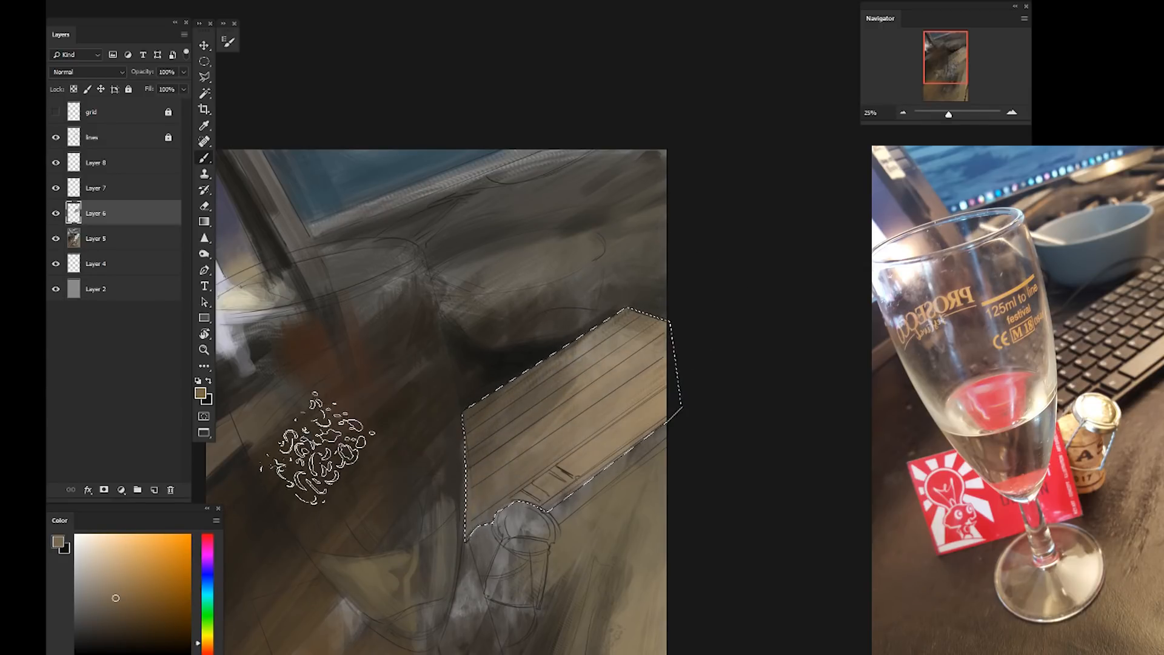
{"action": "key", "text": "ctrl+d"}
{"action": "key", "text": "ctrl+e"}
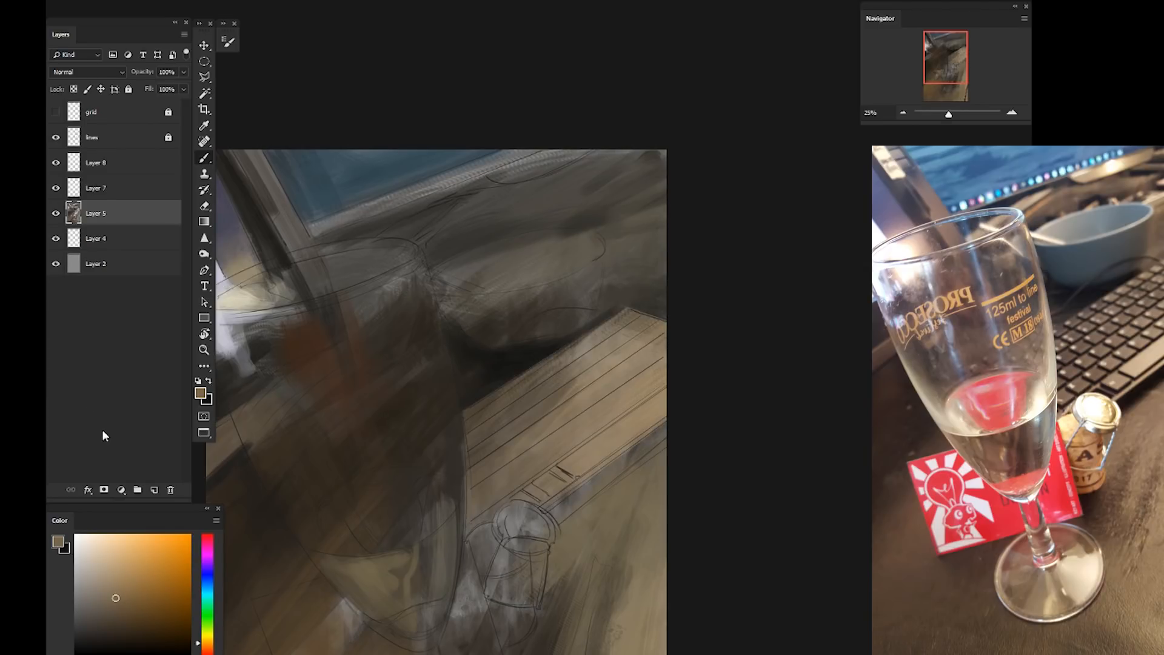
On Layer 7, select the card's two visible parts on either side of the glass with the Polygonal Lasso
{"action": "left_click_drag", "start_coordinate": [342, 531], "coordinate": [412, 435]}
{"action": "key", "text": "alt+bracketright"}
{"action": "key", "text": "l"}
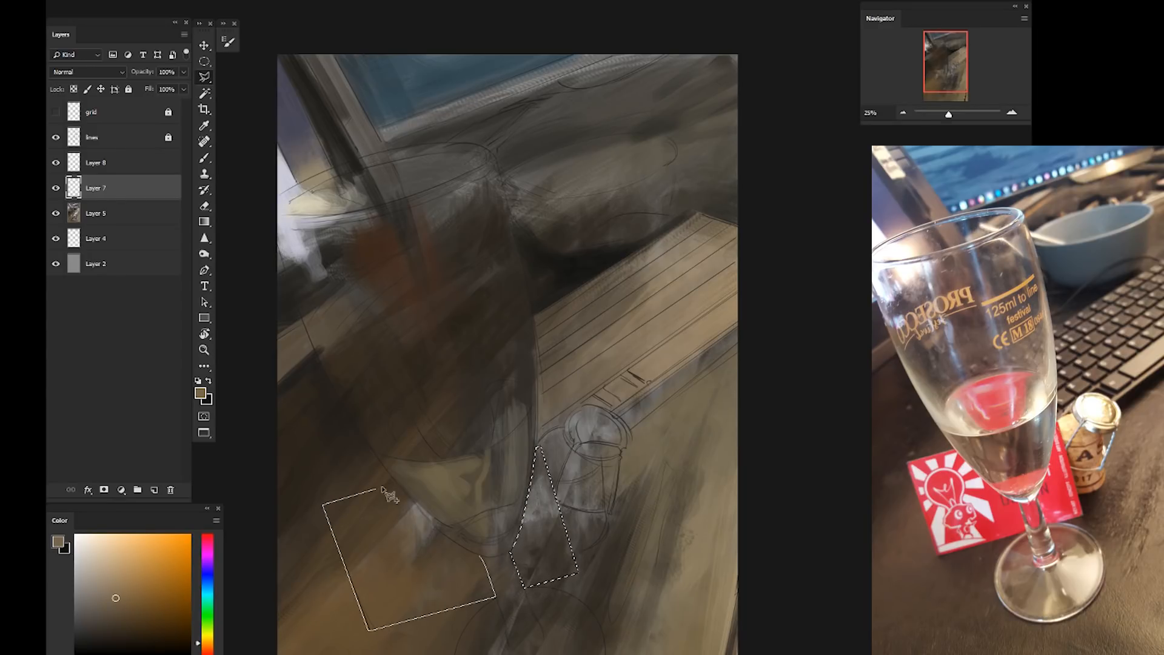
{"action": "double_click", "coordinate": [482, 556]}
Paint both selected parts of the card red on Layer 7 and add pale pink highlights
{"action": "key", "text": "b"}
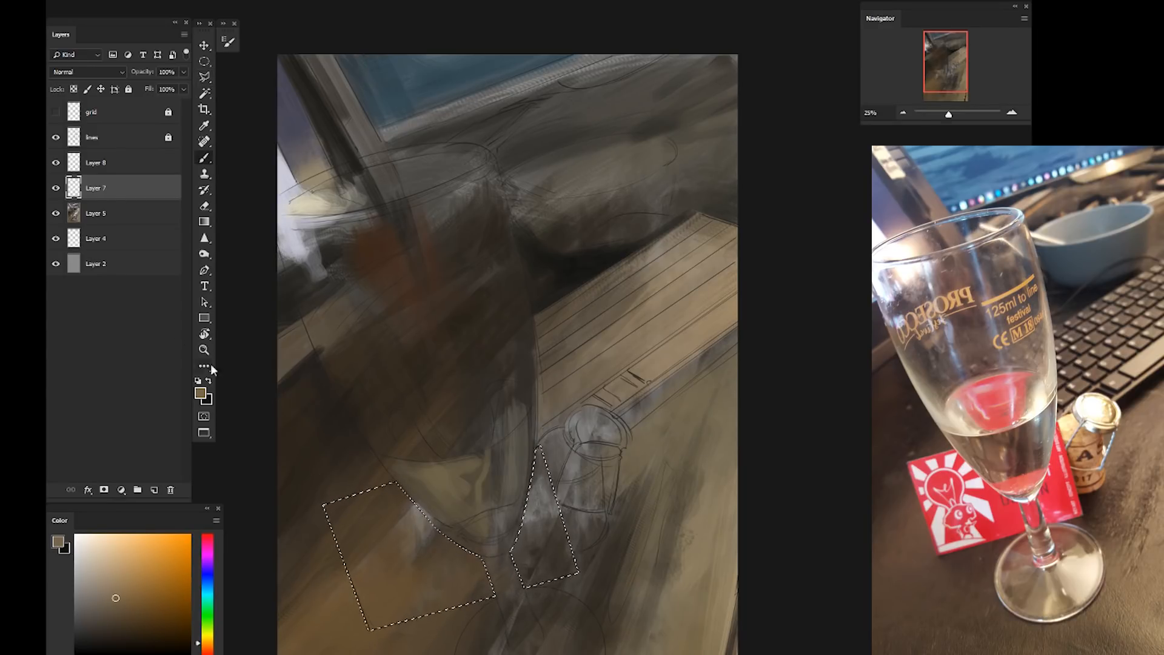
{"action": "left_click", "coordinate": [204, 641]}
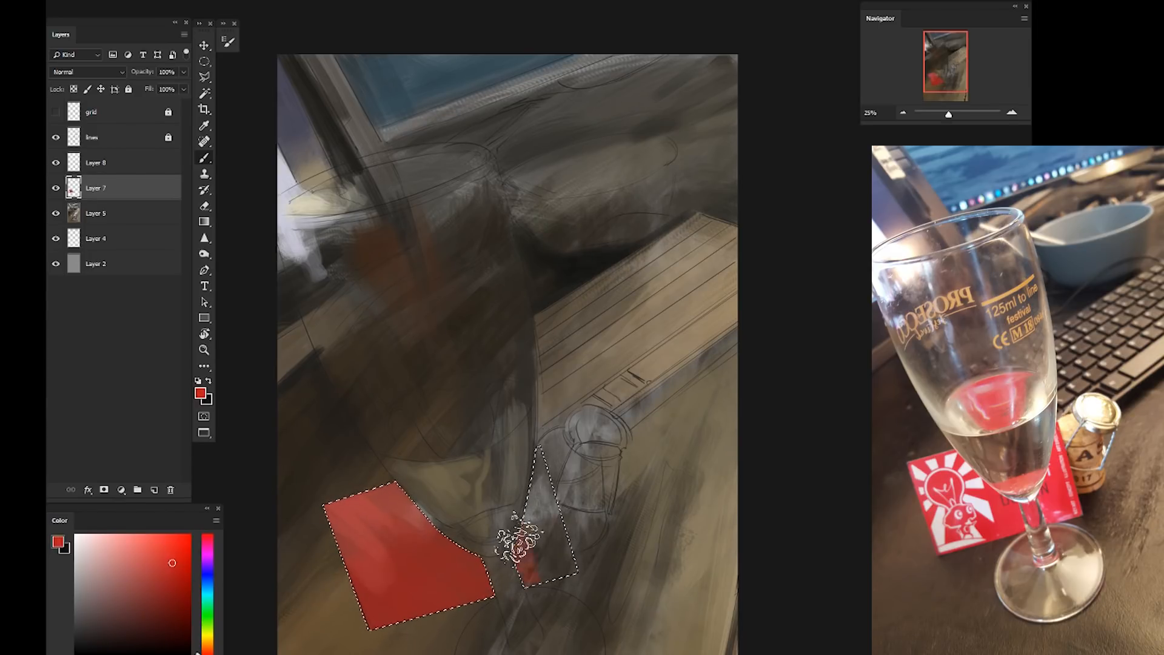
{"action": "left_click_drag", "start_coordinate": [518, 543], "coordinate": [527, 479]}
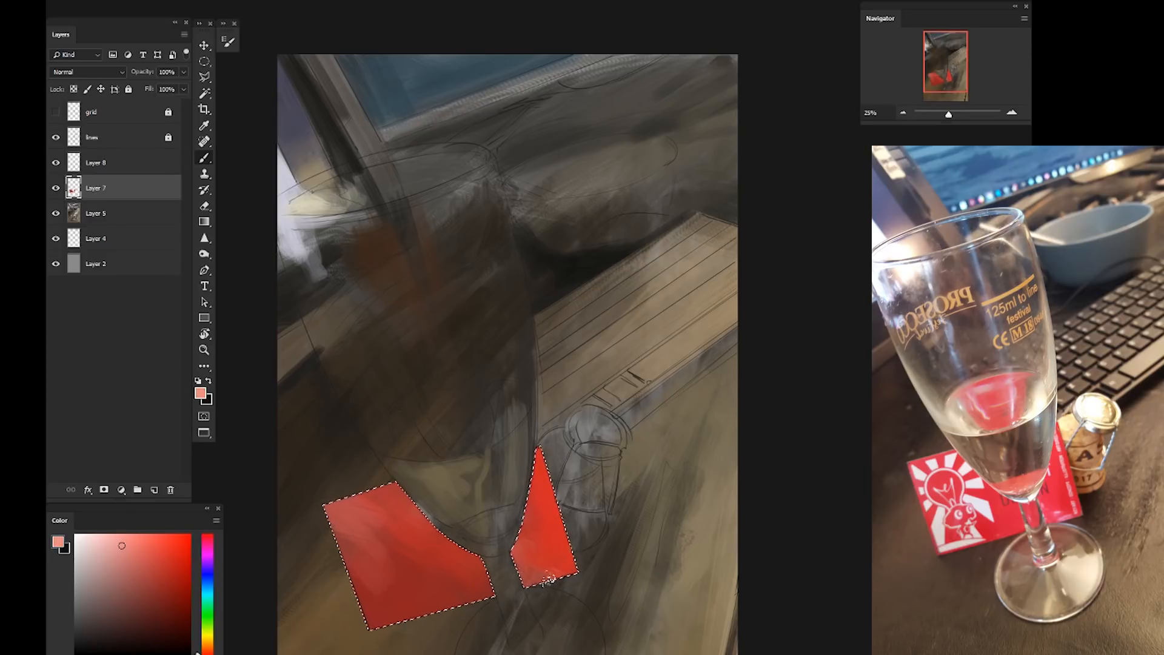
{"action": "left_click", "coordinate": [207, 547]}
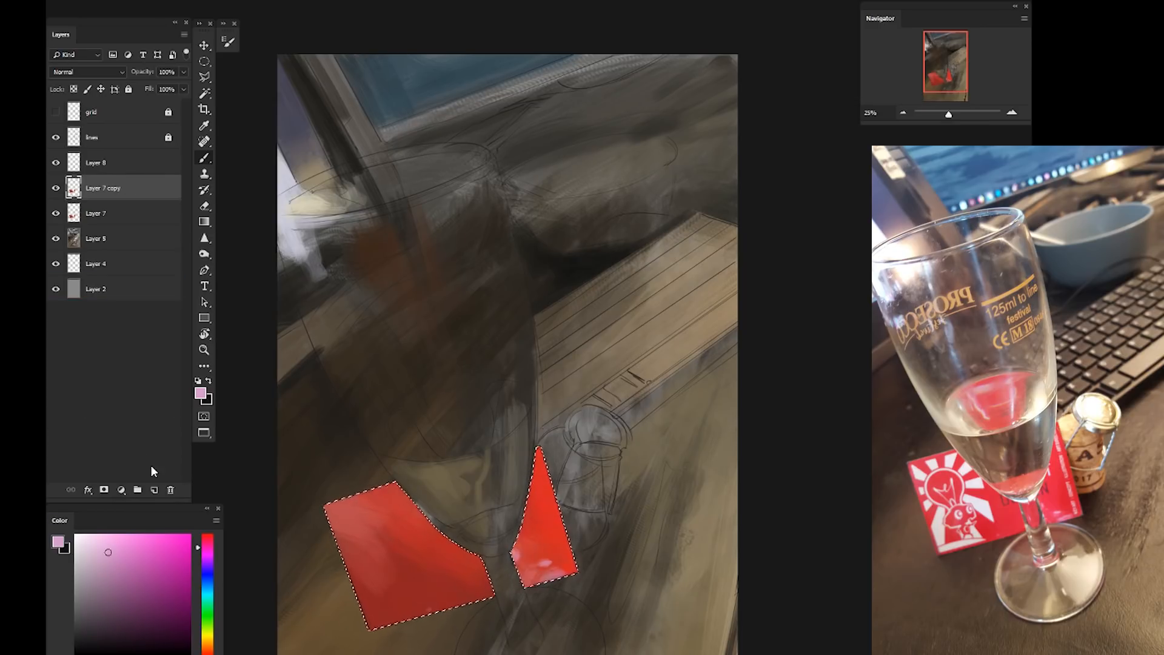
Brighten the red card with the Dodge tool and tone down its colour with Hue/Saturation
{"action": "left_click", "coordinate": [205, 253]}
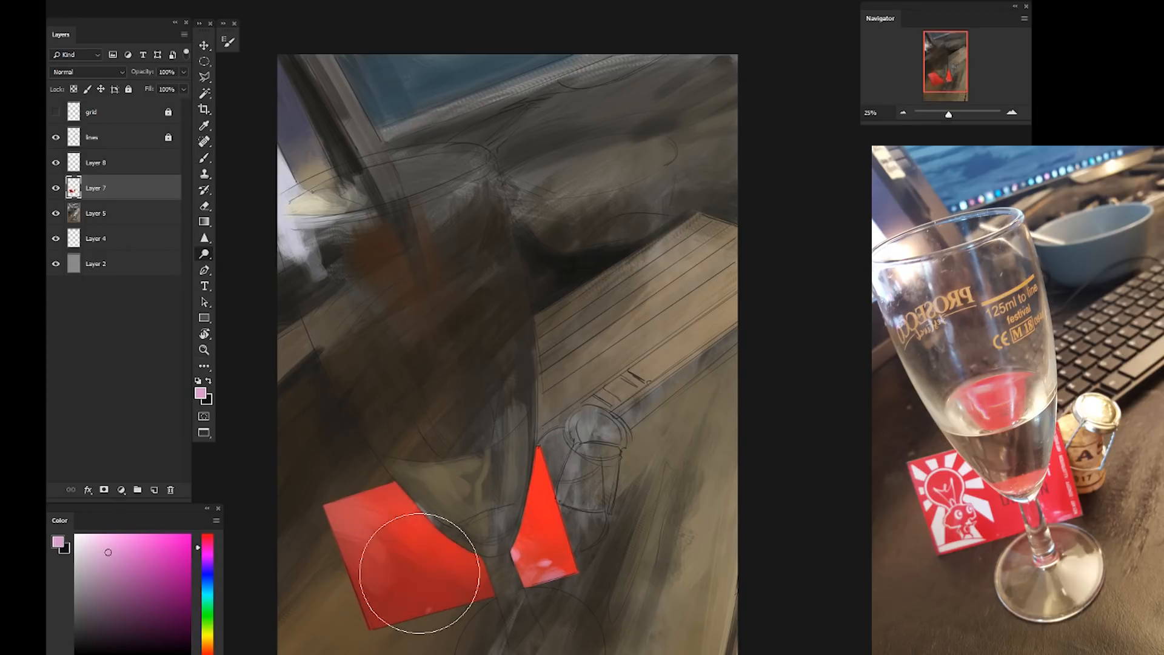
{"action": "left_click_drag", "start_coordinate": [204, 253], "coordinate": [242, 276]}
{"action": "left_click", "coordinate": [194, 9]}
{"action": "key", "text": "]"}
{"action": "key", "text": "]"}
{"action": "key", "text": "]"}
{"action": "key", "text": "]"}
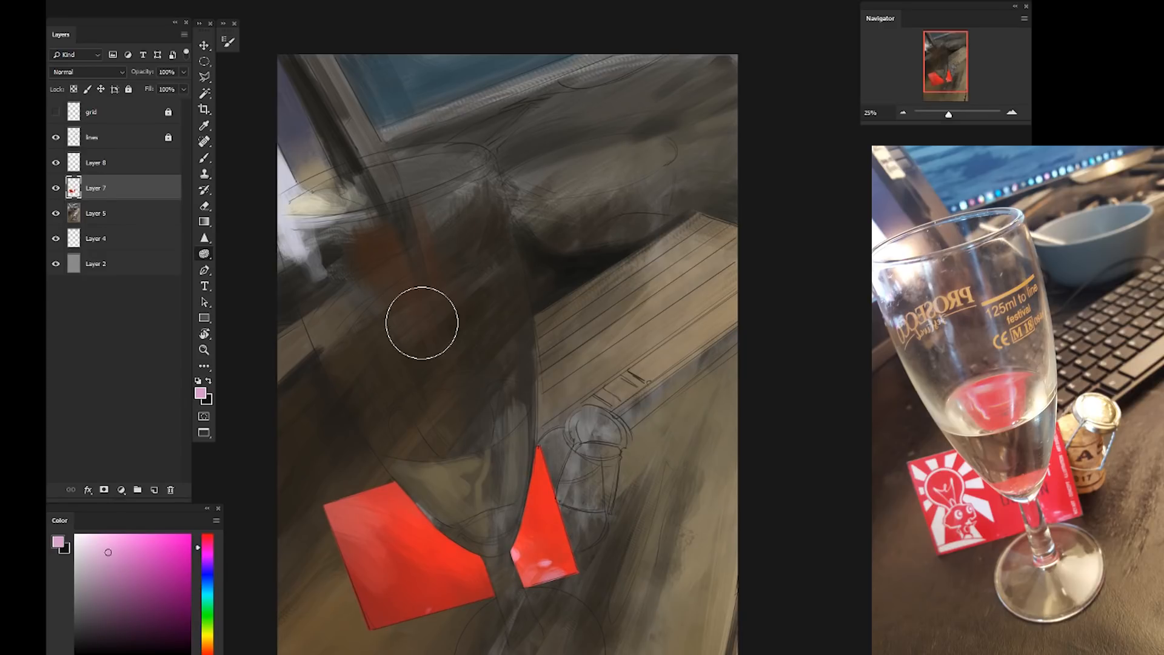
{"action": "key", "text": "ctrl+u"}
{"action": "left_click_drag", "start_coordinate": [203, 176], "coordinate": [200, 210]}
{"action": "left_click", "coordinate": [343, 82]}
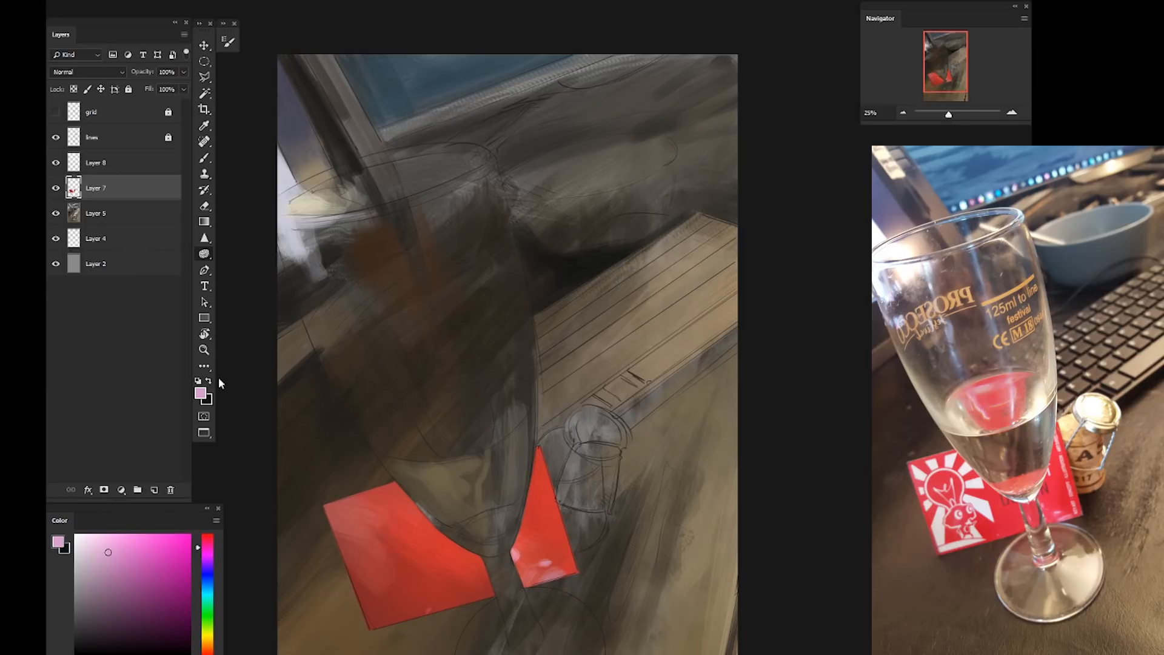
On Layer 5, paint a dark brown shadow on the tabletop along the card's lower edge with a sampled colour
{"action": "key", "text": "l"}
{"action": "left_click_drag", "start_coordinate": [428, 382], "coordinate": [354, 488]}
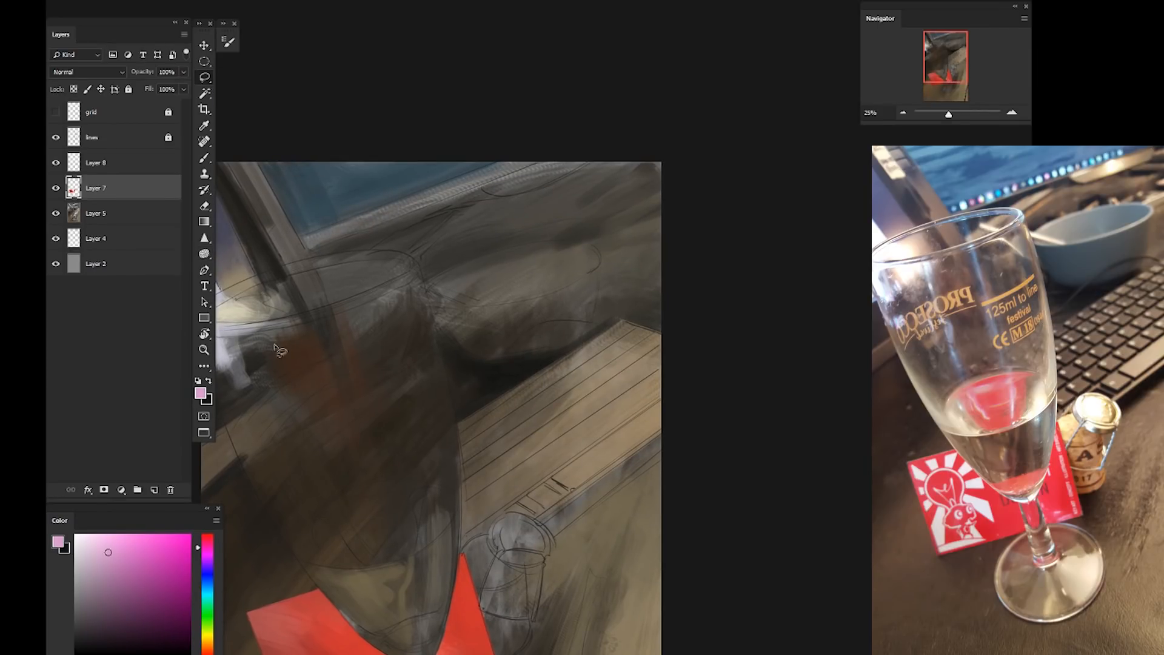
{"action": "left_click_drag", "start_coordinate": [321, 427], "coordinate": [358, 373]}
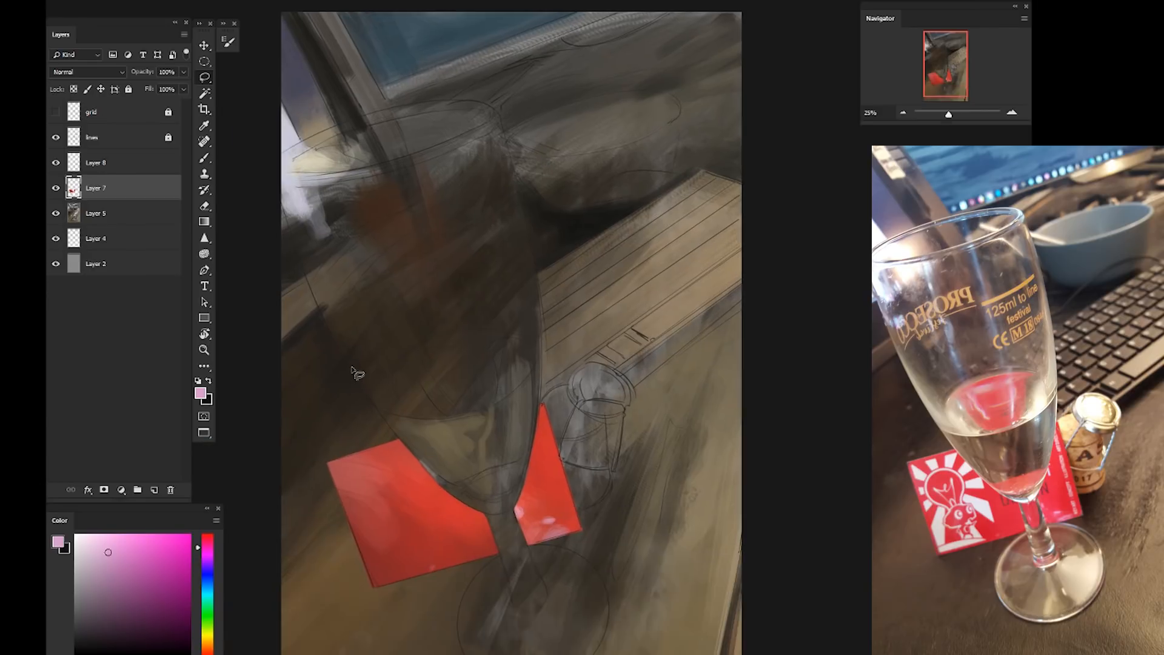
{"action": "left_click", "coordinate": [129, 215]}
{"action": "left_click_drag", "start_coordinate": [353, 492], "coordinate": [387, 425]}
{"action": "key", "text": "b"}
{"action": "right_click", "coordinate": [371, 424]}
{"action": "left_click", "coordinate": [648, 401]}
{"action": "left_click", "coordinate": [300, 479]}
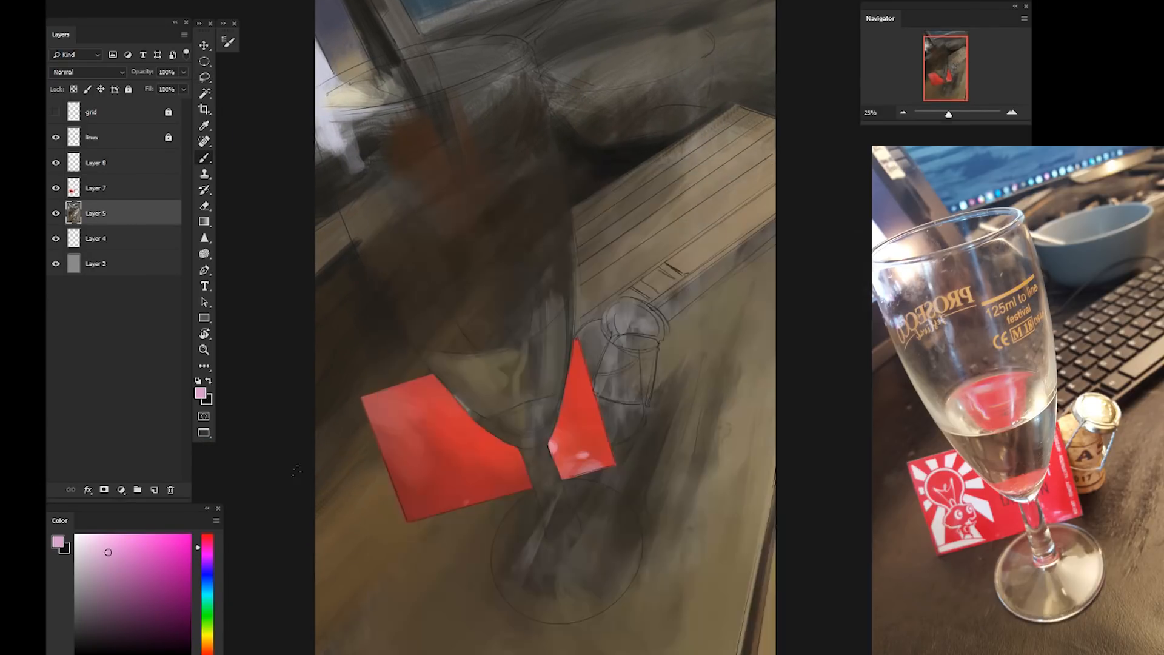
{"action": "left_click", "coordinate": [350, 408], "text": "alt"}
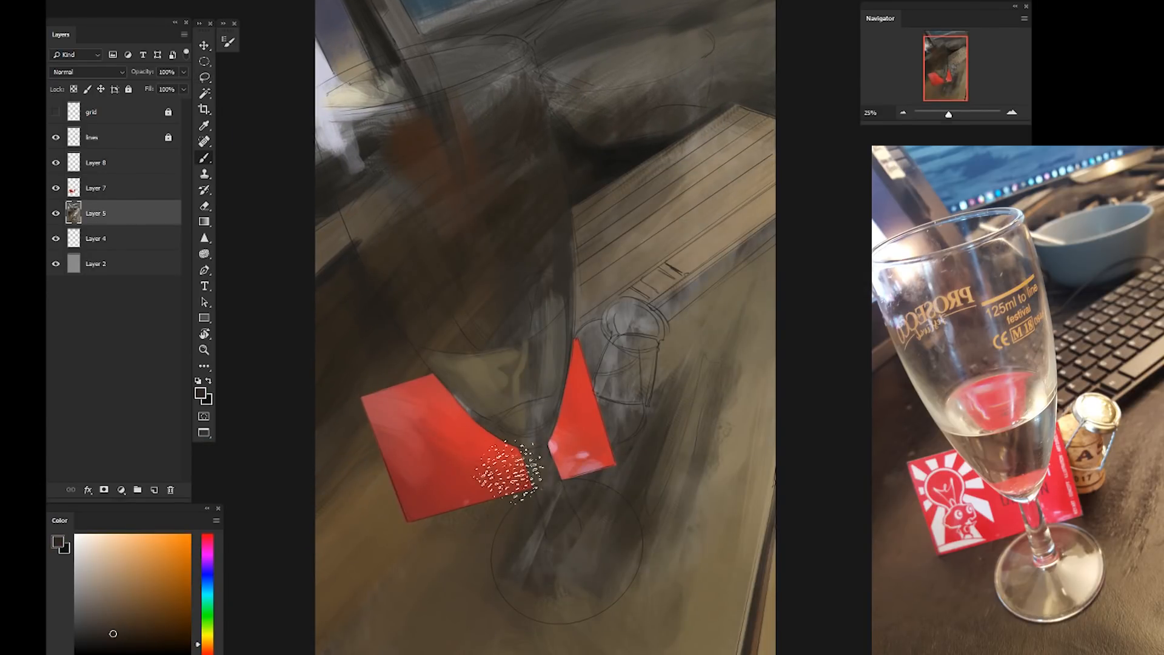
{"action": "right_click", "coordinate": [446, 459]}
{"action": "left_click", "coordinate": [616, 398]}
{"action": "left_click", "coordinate": [304, 310]}
{"action": "right_click", "coordinate": [469, 463]}
{"action": "left_click", "coordinate": [492, 568]}
{"action": "left_click_drag", "start_coordinate": [385, 536], "coordinate": [358, 588]}
{"action": "key", "text": "ctrl+z"}
{"action": "left_click_drag", "start_coordinate": [511, 486], "coordinate": [496, 529]}
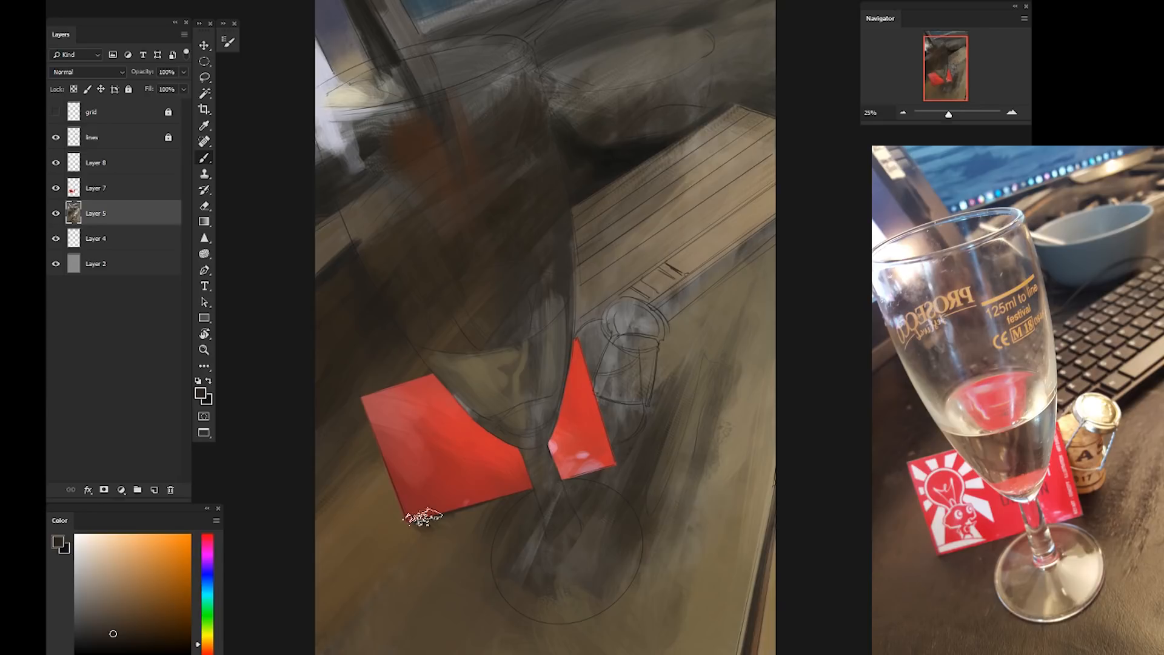
Paint near-black shadow strokes, sampled from the glass's edge, under the cork and beside the card
{"action": "left_click_drag", "start_coordinate": [611, 417], "coordinate": [575, 421]}
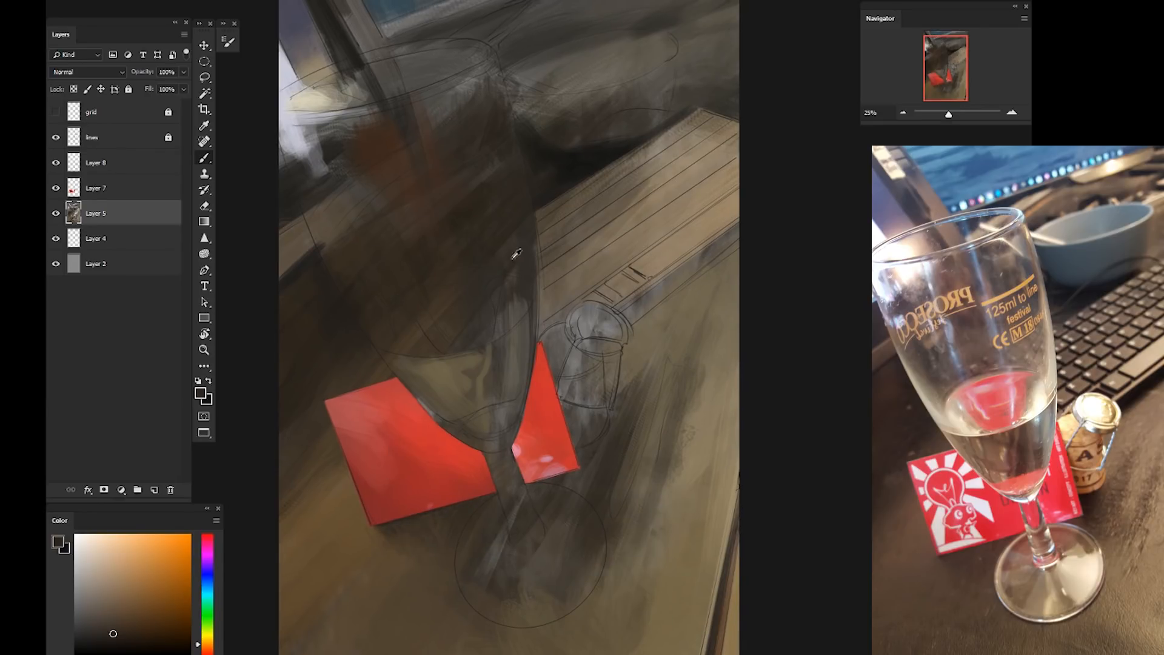
{"action": "left_click", "coordinate": [517, 253], "text": "alt"}
{"action": "key", "text": "bracketright"}
{"action": "key", "text": "bracketright"}
{"action": "key", "text": "F5"}
{"action": "left_click", "coordinate": [335, 159]}
{"action": "key", "text": "F5"}
{"action": "left_click_drag", "start_coordinate": [582, 468], "coordinate": [588, 533]}
{"action": "left_click_drag", "start_coordinate": [564, 423], "coordinate": [590, 487]}
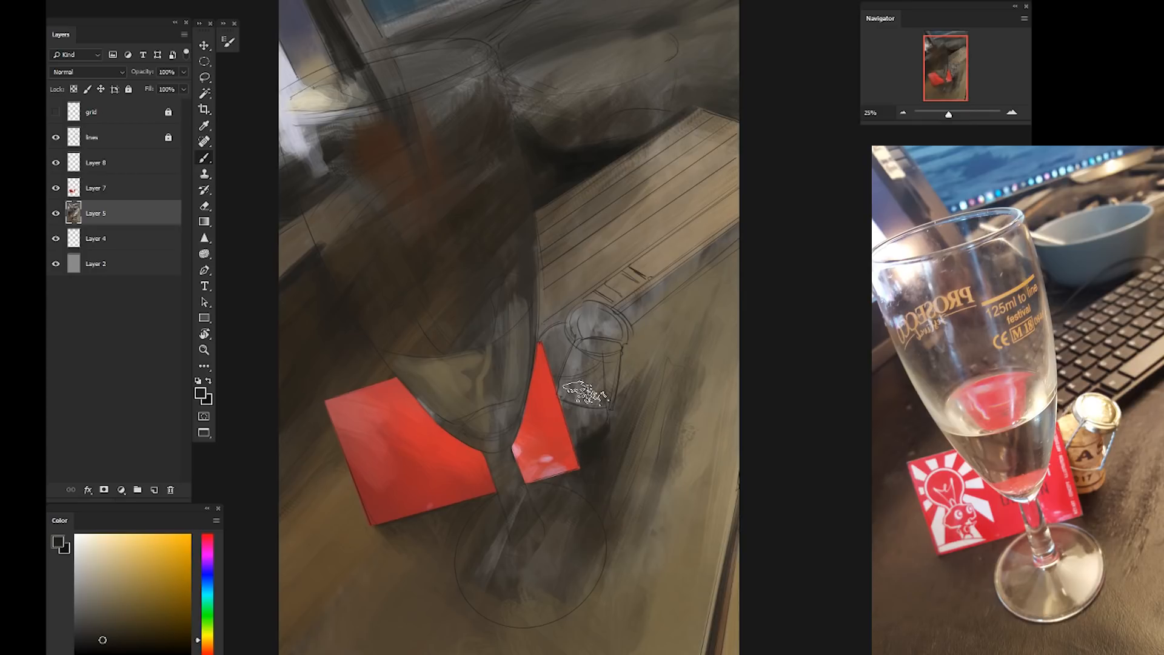
Paint scratchy wood-grain streaks beside the cork using a textured 500 px brush at -12° without Shape Dynamics
{"action": "left_click_drag", "start_coordinate": [511, 312], "coordinate": [461, 328]}
{"action": "left_click", "coordinate": [541, 412], "text": "alt"}
{"action": "right_click", "coordinate": [545, 434]}
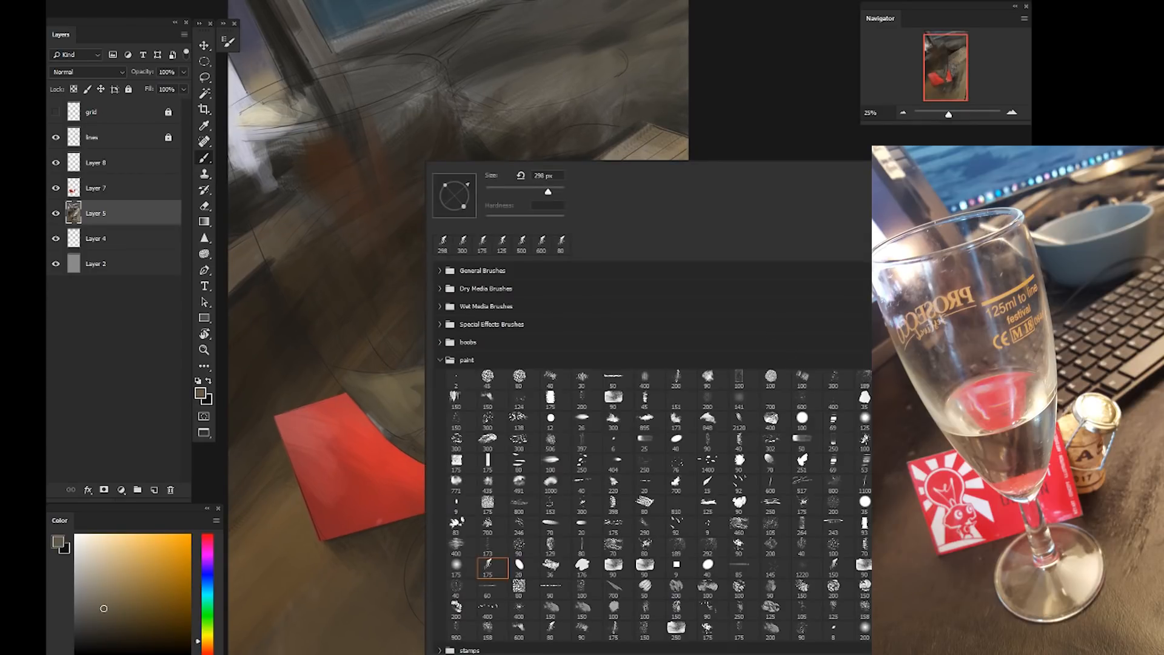
{"action": "left_click", "coordinate": [927, 483]}
{"action": "left_click", "coordinate": [776, 126]}
{"action": "key", "text": "F5"}
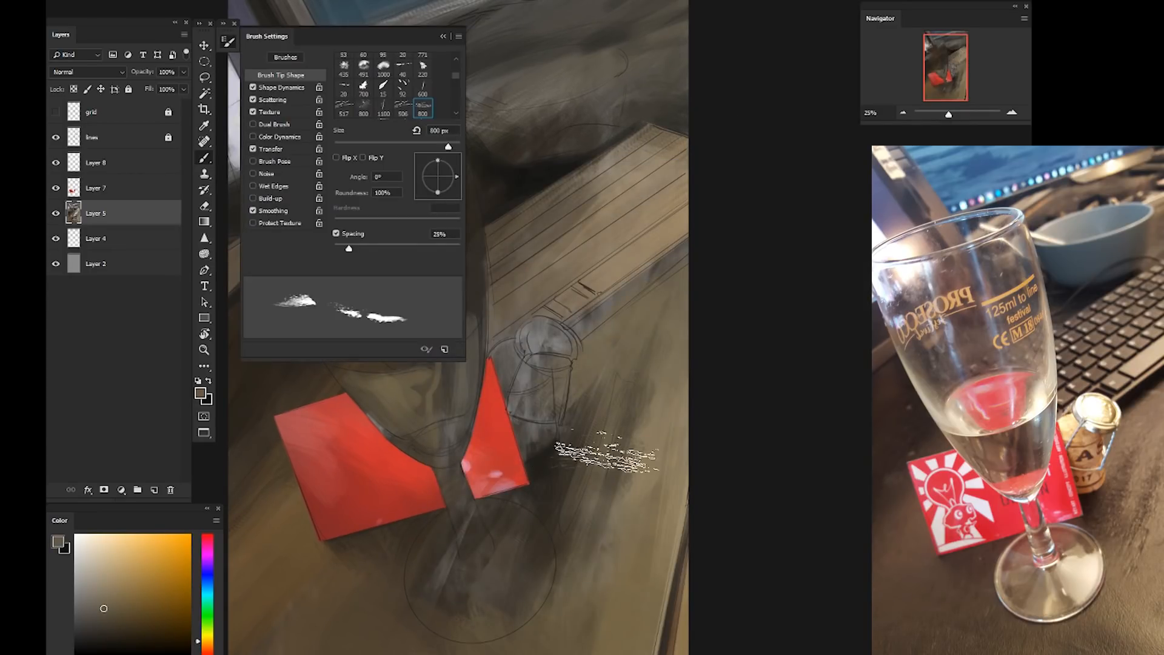
{"action": "left_click", "coordinate": [455, 180]}
{"action": "key", "text": "["}
{"action": "key", "text": "["}
{"action": "key", "text": "["}
{"action": "left_click_drag", "start_coordinate": [583, 434], "coordinate": [576, 466]}
{"action": "left_click_drag", "start_coordinate": [660, 364], "coordinate": [662, 430]}
Switch to a speckled brush and texture the tabletop around the glass's foot with sampled and lighter tan
{"action": "mouse_move", "coordinate": [348, 587]}
{"action": "left_mouse_down"}
{"action": "mouse_move", "coordinate": [374, 437]}
{"action": "mouse_move", "coordinate": [414, 480]}
{"action": "left_mouse_up"}
{"action": "right_click", "coordinate": [422, 474]}
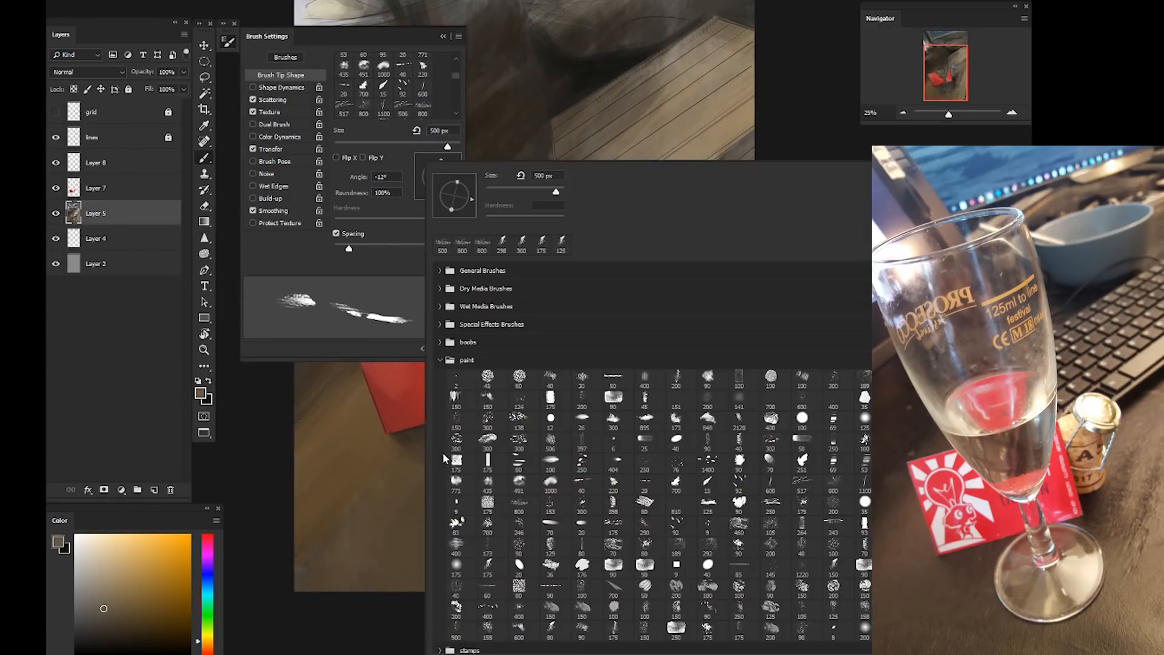
{"action": "double_click", "coordinate": [697, 398]}
{"action": "left_click", "coordinate": [684, 553], "text": "alt"}
{"action": "key", "text": "F5"}
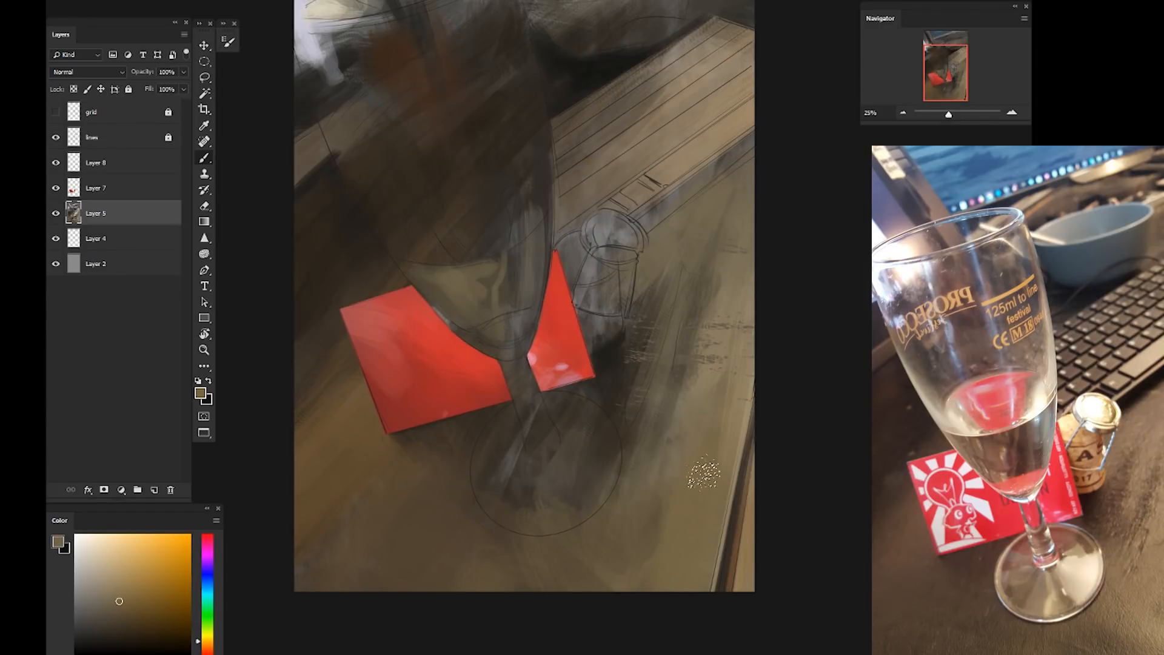
{"action": "mouse_move", "coordinate": [708, 494]}
{"action": "left_mouse_down"}
{"action": "mouse_move", "coordinate": [608, 608]}
{"action": "mouse_move", "coordinate": [612, 493]}
{"action": "left_mouse_up"}
{"action": "left_click", "coordinate": [115, 575]}
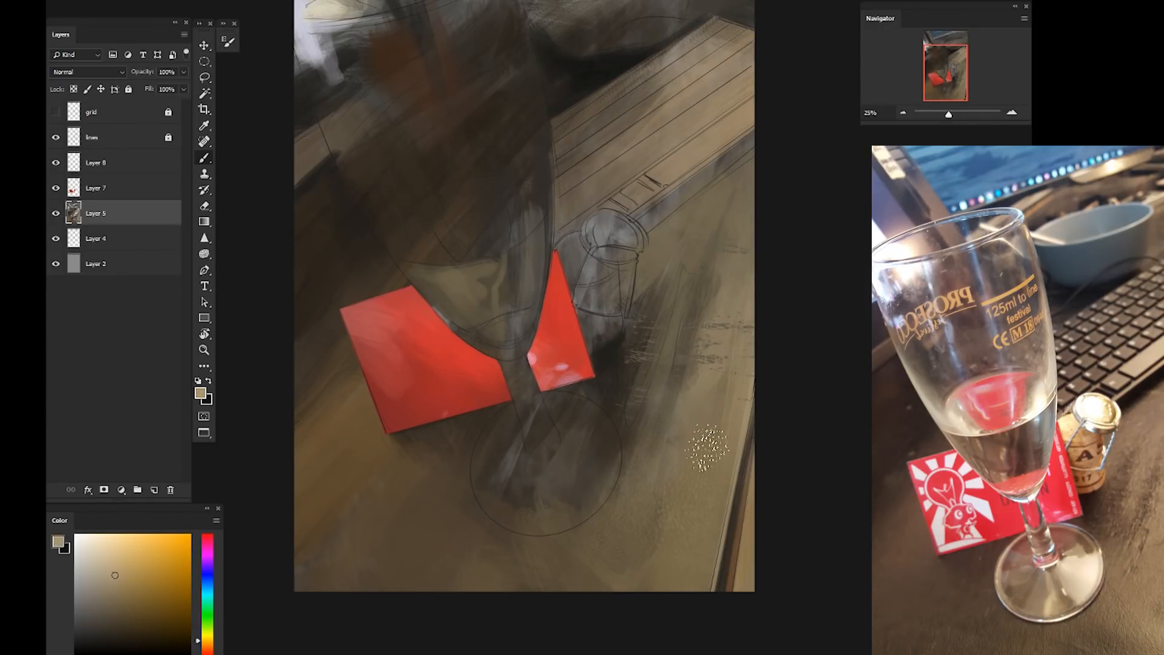
{"action": "key", "text": "]"}
{"action": "key", "text": "]"}
{"action": "left_click_drag", "start_coordinate": [582, 452], "coordinate": [561, 464]}
Warm the tabletop below and beside the card with ochre, orange-brown and reddish-brown strokes
{"action": "left_click", "coordinate": [139, 578]}
{"action": "left_click", "coordinate": [154, 589]}
{"action": "left_click_drag", "start_coordinate": [439, 438], "coordinate": [419, 454]}
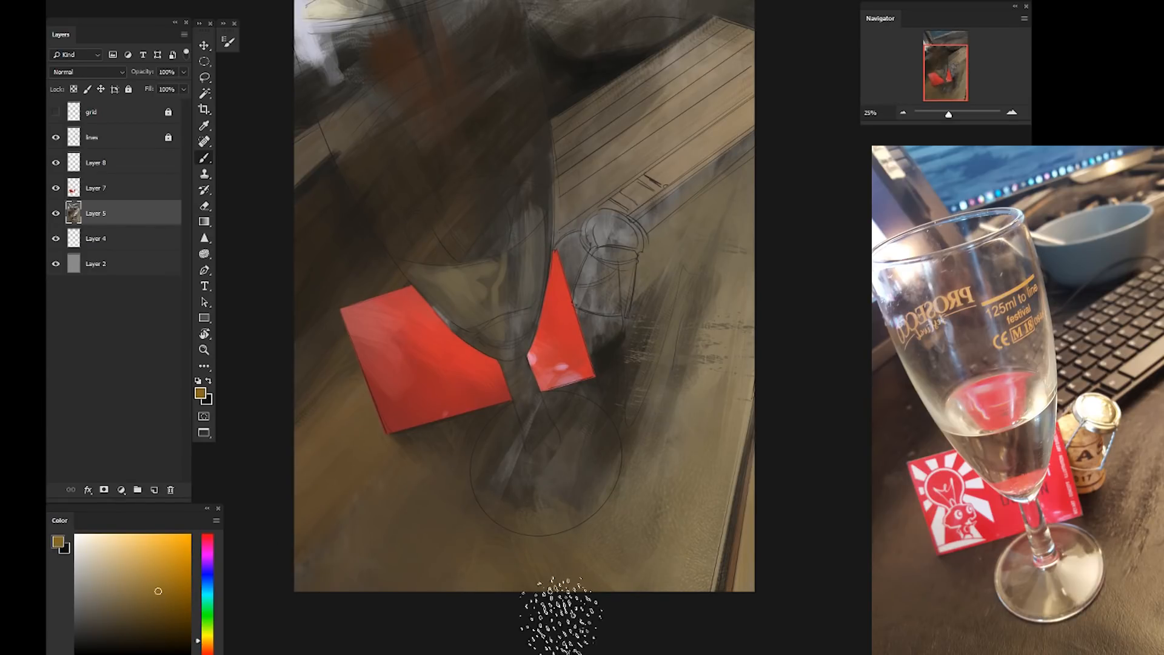
{"action": "left_click", "coordinate": [207, 646]}
{"action": "mouse_move", "coordinate": [352, 539]}
{"action": "left_mouse_down"}
{"action": "mouse_move", "coordinate": [274, 580]}
{"action": "mouse_move", "coordinate": [333, 443]}
{"action": "left_mouse_up"}
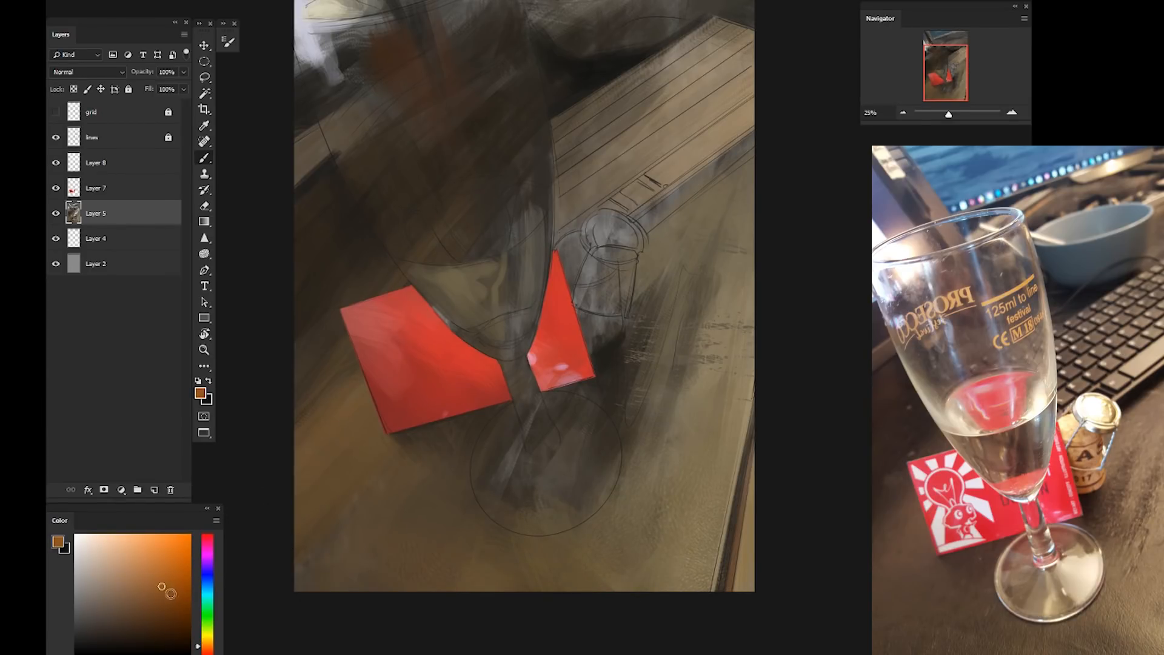
{"action": "left_click", "coordinate": [173, 595]}
{"action": "left_click", "coordinate": [208, 650]}
{"action": "left_click_drag", "start_coordinate": [364, 405], "coordinate": [249, 616]}
Deepen the shadows below the cork and around the glass's foot with dark reddish-brown
{"action": "left_click_drag", "start_coordinate": [289, 534], "coordinate": [379, 402]}
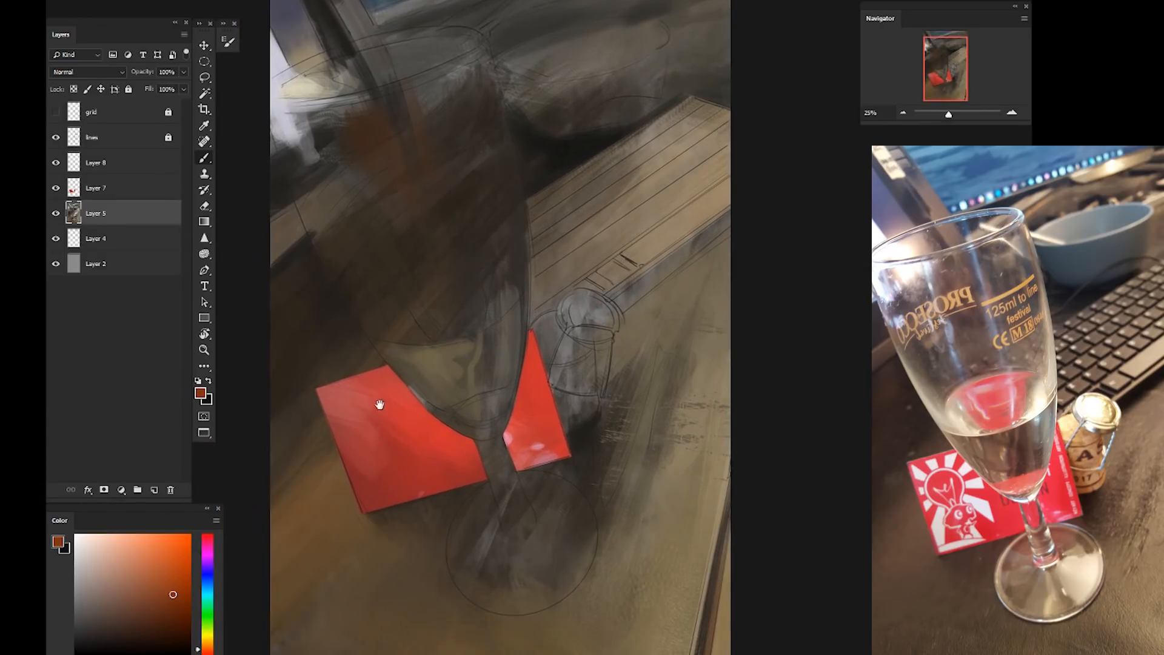
{"action": "left_click", "coordinate": [529, 326], "text": "alt"}
{"action": "left_click", "coordinate": [207, 649]}
{"action": "left_click", "coordinate": [182, 621]}
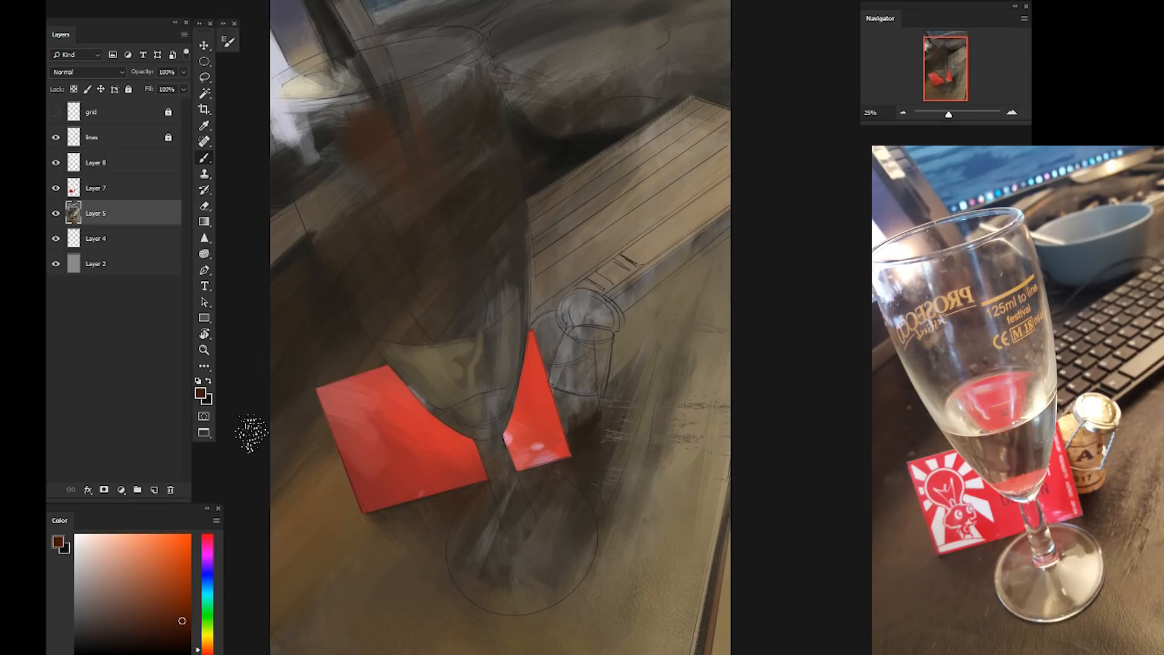
Add Layer 9 above Layer 5 and brush a sampled tan softly over the background behind the keyboard
{"action": "left_click_drag", "start_coordinate": [399, 392], "coordinate": [311, 654]}
{"action": "right_click", "coordinate": [425, 460]}
{"action": "left_click", "coordinate": [709, 401]}
{"action": "left_click", "coordinate": [405, 132]}
{"action": "left_click", "coordinate": [154, 490]}
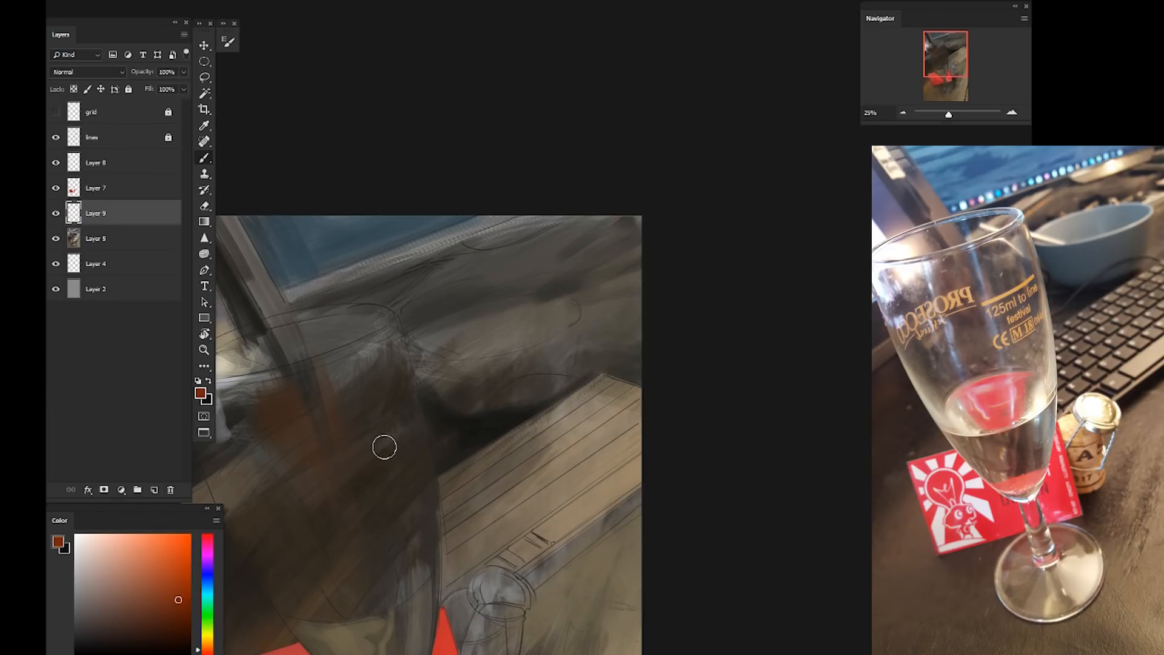
{"action": "left_click", "coordinate": [595, 563], "text": "alt"}
{"action": "key", "text": "]"}
{"action": "key", "text": "]"}
{"action": "key", "text": "]"}
{"action": "key", "text": "]"}
{"action": "left_click_drag", "start_coordinate": [610, 339], "coordinate": [689, 299]}
{"action": "key", "text": "["}
{"action": "key", "text": "["}
{"action": "key", "text": "["}
{"action": "mouse_move", "coordinate": [332, 415]}
{"action": "left_mouse_down"}
{"action": "mouse_move", "coordinate": [350, 348]}
{"action": "mouse_move", "coordinate": [426, 349]}
{"action": "left_mouse_up"}
{"action": "mouse_move", "coordinate": [323, 540]}
{"action": "left_mouse_down"}
{"action": "mouse_move", "coordinate": [328, 364]}
{"action": "mouse_move", "coordinate": [341, 336]}
{"action": "left_mouse_up"}
Toggle the lines layer and Layer 9 to compare the painting, and merge Layer 9 into Layer 5
{"action": "left_click", "coordinate": [56, 137]}
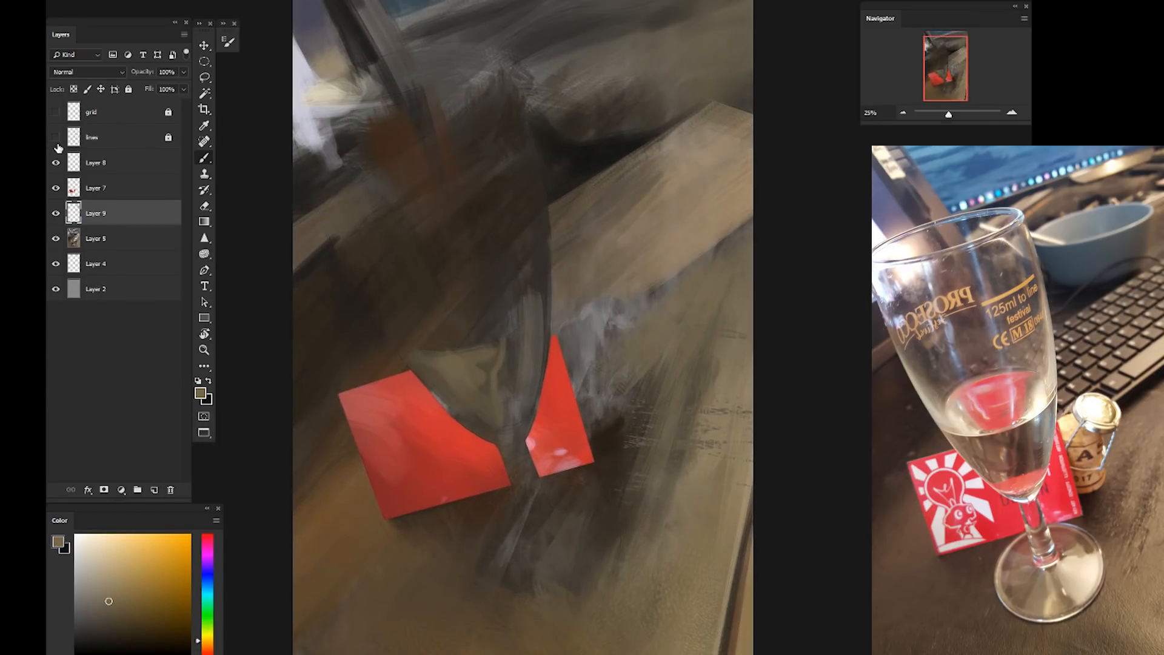
{"action": "left_click", "coordinate": [56, 137]}
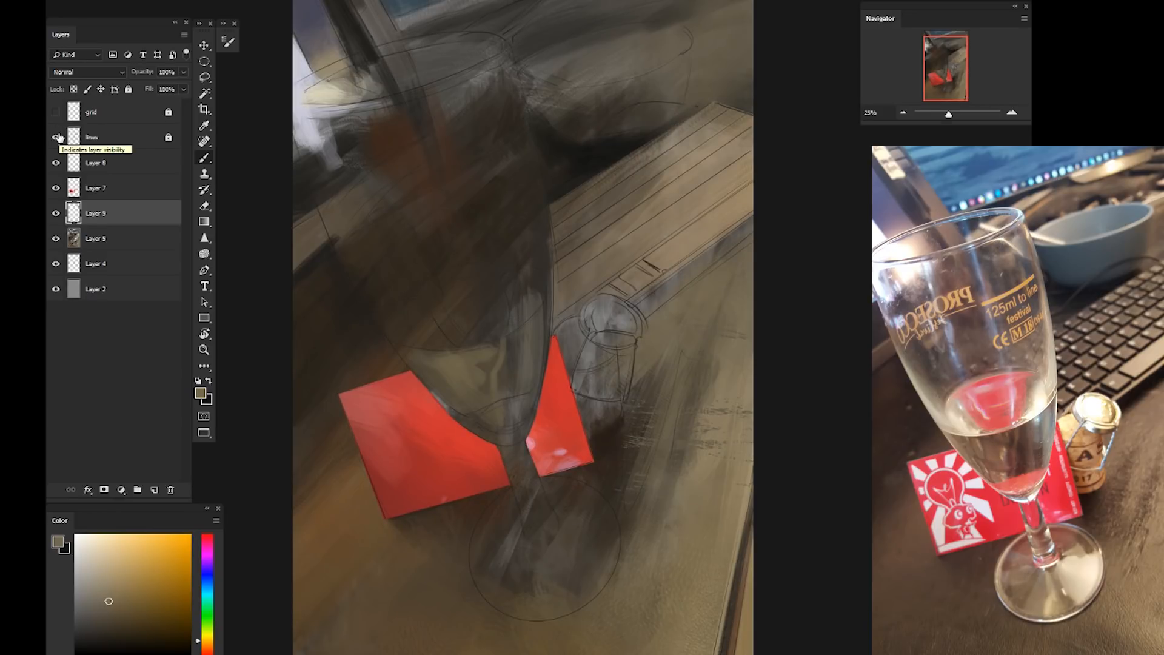
{"action": "left_click_drag", "start_coordinate": [430, 322], "coordinate": [431, 554]}
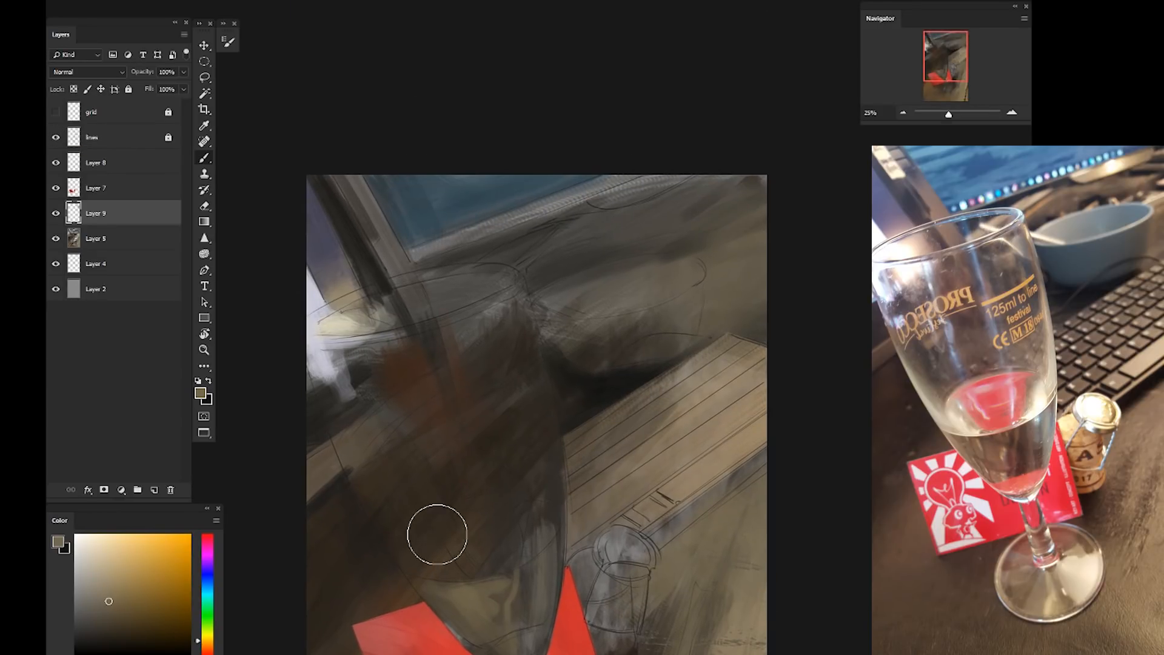
{"action": "left_click", "coordinate": [56, 215]}
{"action": "left_click", "coordinate": [56, 216]}
{"action": "key", "text": "ctrl+e"}
Move Layer 8 below Layer 7 and lasso the bowl's rim and far side along the sketch lines
{"action": "left_click_drag", "start_coordinate": [103, 162], "coordinate": [111, 200]}
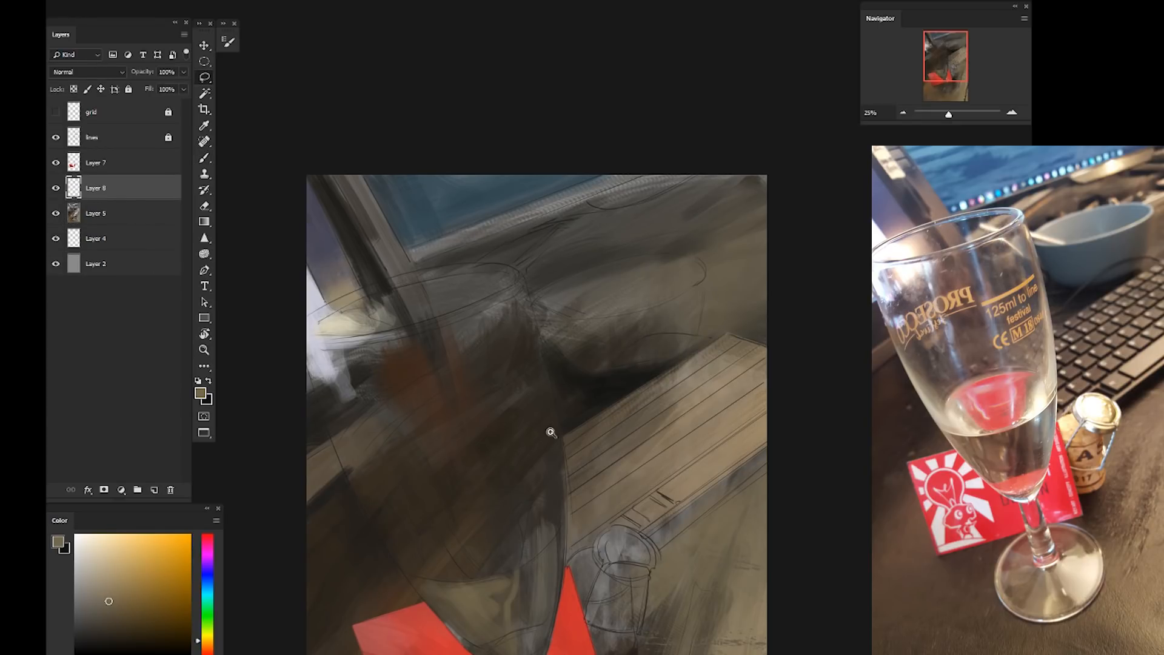
{"action": "left_click", "coordinate": [551, 432], "text": "ctrl"}
{"action": "key", "text": "r"}
{"action": "left_click_drag", "start_coordinate": [699, 340], "coordinate": [613, 494]}
{"action": "mouse_move", "coordinate": [597, 500]}
{"action": "left_mouse_down"}
{"action": "mouse_move", "coordinate": [554, 465]}
{"action": "mouse_move", "coordinate": [504, 385]}
{"action": "left_mouse_up"}
{"action": "left_click_drag", "start_coordinate": [606, 427], "coordinate": [506, 364]}
{"action": "mouse_move", "coordinate": [630, 484]}
{"action": "left_mouse_down"}
{"action": "mouse_move", "coordinate": [594, 365]}
{"action": "mouse_move", "coordinate": [633, 467]}
{"action": "left_mouse_up"}
{"action": "mouse_move", "coordinate": [516, 323]}
{"action": "left_mouse_down"}
{"action": "mouse_move", "coordinate": [462, 339]}
{"action": "mouse_move", "coordinate": [535, 417]}
{"action": "mouse_move", "coordinate": [467, 306]}
{"action": "left_mouse_up"}
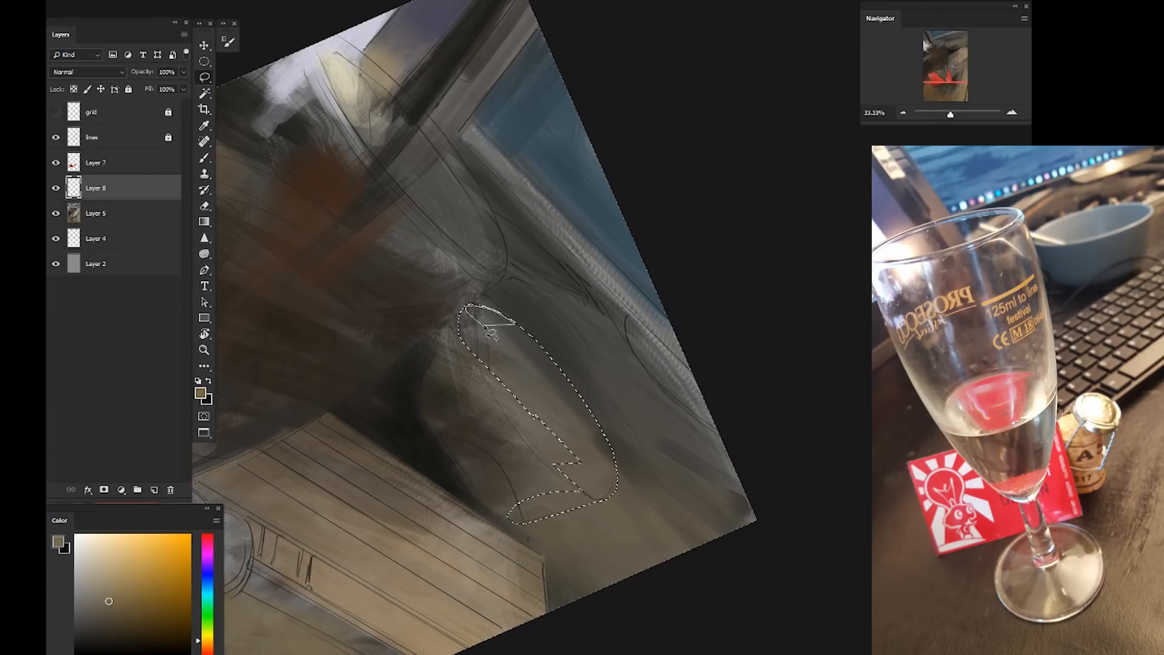
Extend the lasso selection around the bowl's body down to its base
{"action": "key", "text": "Escape"}
{"action": "mouse_move", "coordinate": [472, 391]}
{"action": "left_mouse_down"}
{"action": "mouse_move", "coordinate": [478, 425]}
{"action": "mouse_move", "coordinate": [595, 397]}
{"action": "mouse_move", "coordinate": [648, 338]}
{"action": "left_mouse_up"}
{"action": "left_click", "coordinate": [516, 237]}
{"action": "key", "text": "r"}
{"action": "mouse_move", "coordinate": [369, 530]}
{"action": "left_mouse_down"}
{"action": "mouse_move", "coordinate": [562, 611]}
{"action": "mouse_move", "coordinate": [443, 590]}
{"action": "left_mouse_up"}
{"action": "key", "text": "Escape"}
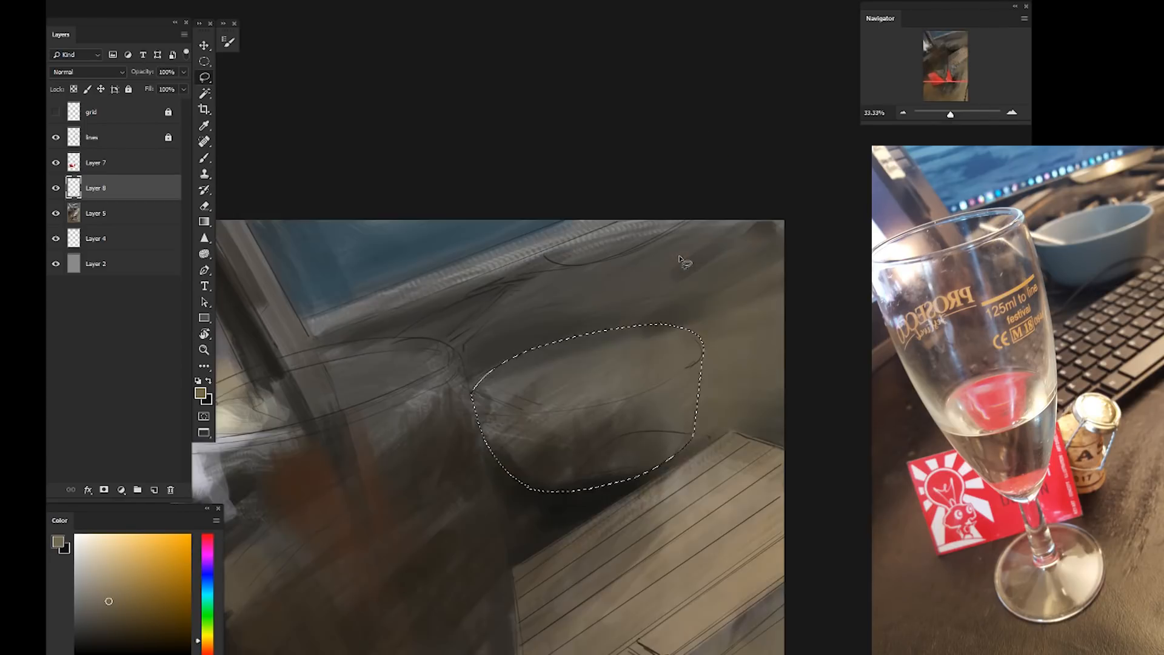
Refine the bowl selection along its lower edges with the Lasso and apply Feather to it
{"action": "mouse_move", "coordinate": [472, 398]}
{"action": "left_mouse_down"}
{"action": "mouse_move", "coordinate": [485, 445]}
{"action": "mouse_move", "coordinate": [603, 490]}
{"action": "mouse_move", "coordinate": [602, 511]}
{"action": "mouse_move", "coordinate": [582, 508]}
{"action": "left_mouse_up"}
{"action": "mouse_move", "coordinate": [679, 452]}
{"action": "left_mouse_down"}
{"action": "mouse_move", "coordinate": [700, 401]}
{"action": "mouse_move", "coordinate": [722, 404]}
{"action": "left_mouse_up"}
{"action": "left_click_drag", "start_coordinate": [610, 489], "coordinate": [516, 485]}
{"action": "key", "text": "r"}
{"action": "mouse_move", "coordinate": [407, 533]}
{"action": "left_mouse_down"}
{"action": "mouse_move", "coordinate": [369, 527]}
{"action": "mouse_move", "coordinate": [312, 424]}
{"action": "left_mouse_up"}
{"action": "key", "text": "ctrl+shift+i"}
{"action": "left_click", "coordinate": [204, 1]}
{"action": "left_click", "coordinate": [340, 191]}
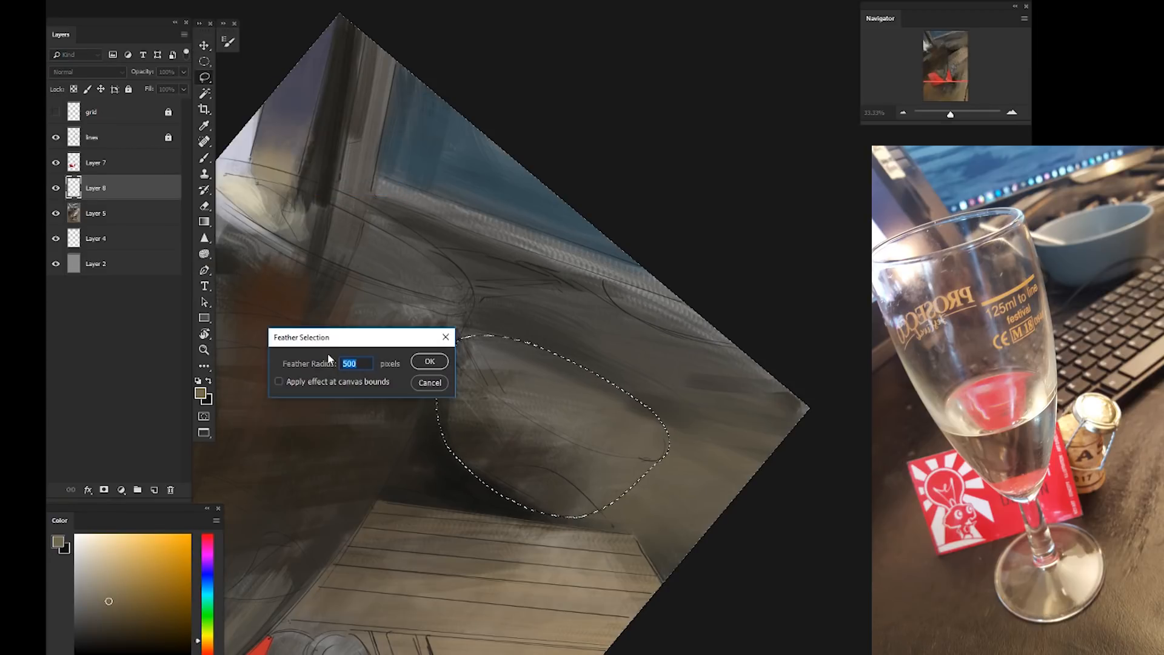
{"action": "key", "text": "Return"}
{"action": "key", "text": "b"}
{"action": "key", "text": "Escape"}
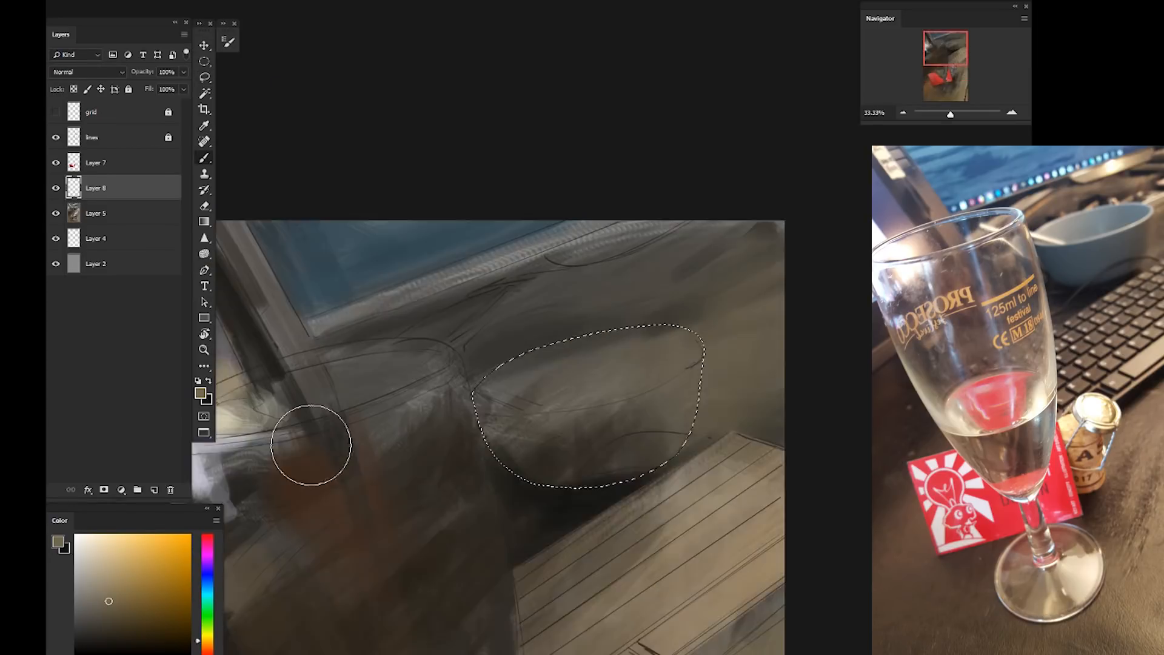
Paint the bowl's outer body dark blue on Layer 8 within the selection, leaving its inside unpainted
{"action": "left_click_drag", "start_coordinate": [340, 499], "coordinate": [314, 556]}
{"action": "key", "text": "bracketleft"}
{"action": "key", "text": "bracketleft"}
{"action": "right_click", "coordinate": [455, 494]}
{"action": "key", "text": "Escape"}
{"action": "key", "text": "r"}
{"action": "left_click_drag", "start_coordinate": [520, 561], "coordinate": [374, 539]}
{"action": "left_click", "coordinate": [350, 210], "text": "alt"}
{"action": "mouse_move", "coordinate": [412, 472]}
{"action": "left_mouse_down"}
{"action": "mouse_move", "coordinate": [452, 492]}
{"action": "mouse_move", "coordinate": [411, 426]}
{"action": "mouse_move", "coordinate": [546, 490]}
{"action": "left_mouse_up"}
{"action": "key", "text": "ctrl+z"}
{"action": "left_click", "coordinate": [106, 626]}
{"action": "left_click", "coordinate": [431, 489], "text": "alt"}
{"action": "left_click", "coordinate": [418, 446], "text": "alt"}
{"action": "left_click", "coordinate": [446, 475], "text": "alt"}
{"action": "left_click_drag", "start_coordinate": [447, 475], "coordinate": [576, 501]}
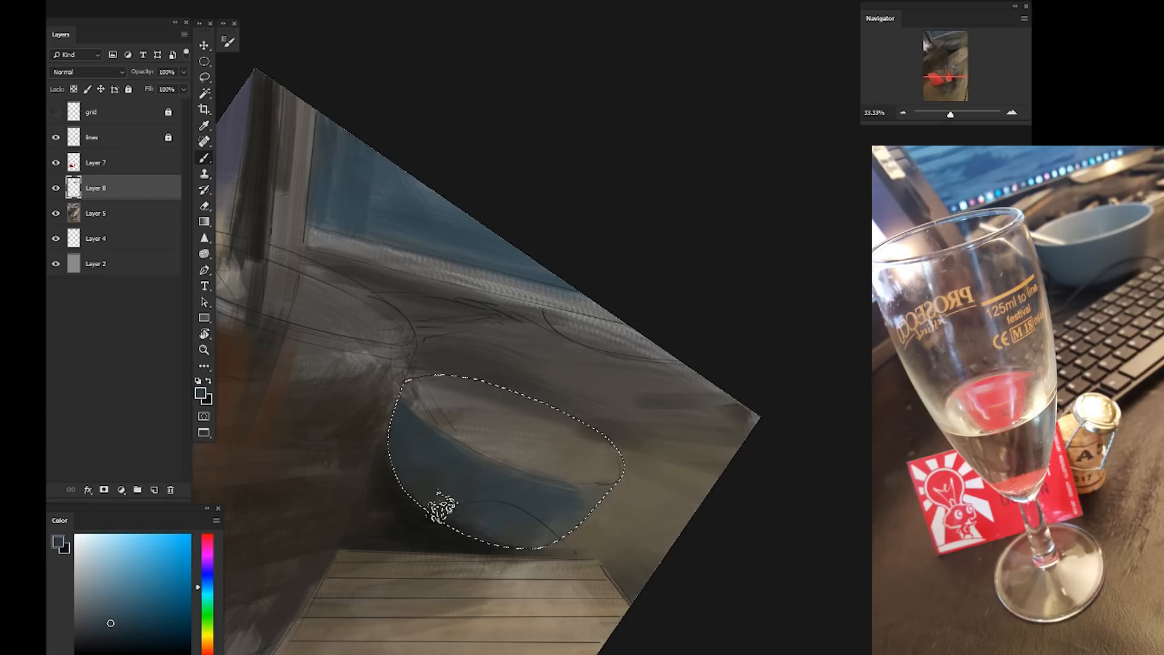
Shade the bowl's outer body with sampled tones and a darker blue
{"action": "left_click", "coordinate": [358, 456], "text": "alt"}
{"action": "left_click", "coordinate": [426, 487], "text": "alt"}
{"action": "left_click", "coordinate": [415, 483], "text": "alt"}
{"action": "left_click", "coordinate": [207, 589]}
{"action": "left_click", "coordinate": [115, 618]}
{"action": "mouse_move", "coordinate": [419, 499]}
{"action": "left_mouse_down"}
{"action": "mouse_move", "coordinate": [472, 472]}
{"action": "mouse_move", "coordinate": [504, 484]}
{"action": "left_mouse_up"}
Soften the shading of the bowl's outer body with sampled grey and olive-brown tones within the selection
{"action": "left_click", "coordinate": [472, 445], "text": "alt"}
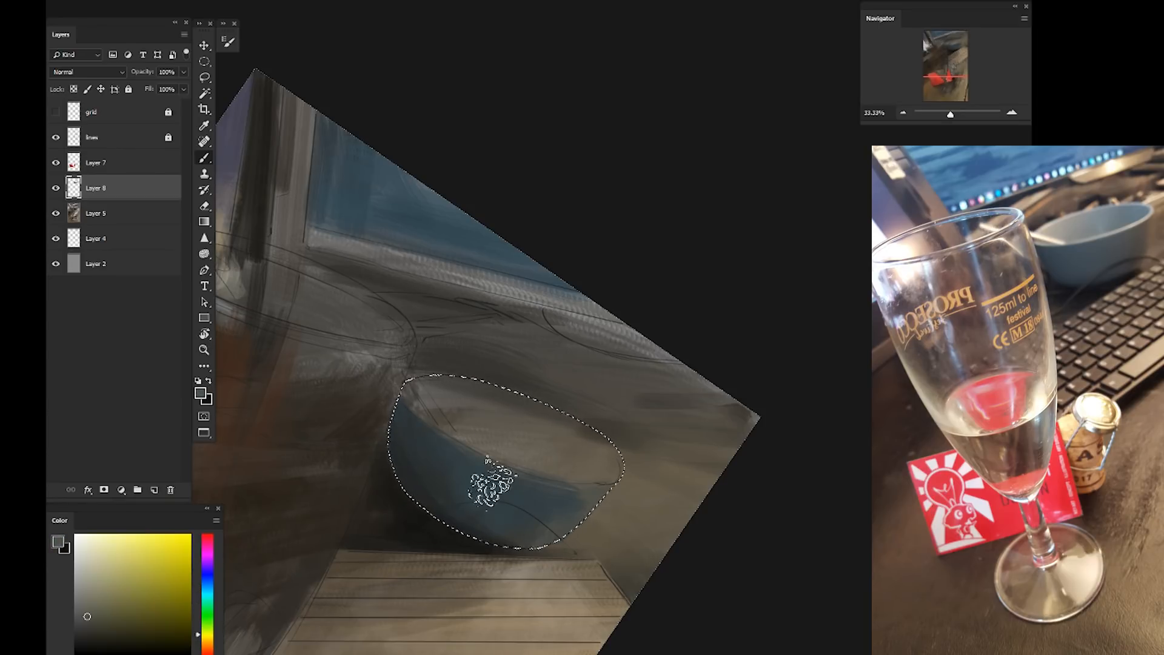
{"action": "key", "text": "Escape"}
{"action": "key", "text": "bracketright"}
{"action": "key", "text": "bracketright"}
{"action": "key", "text": "bracketright"}
{"action": "key", "text": "bracketright"}
{"action": "left_click", "coordinate": [644, 411], "text": "alt"}
{"action": "key", "text": "bracketleft"}
{"action": "key", "text": "bracketleft"}
{"action": "key", "text": "bracketleft"}
{"action": "key", "text": "bracketleft"}
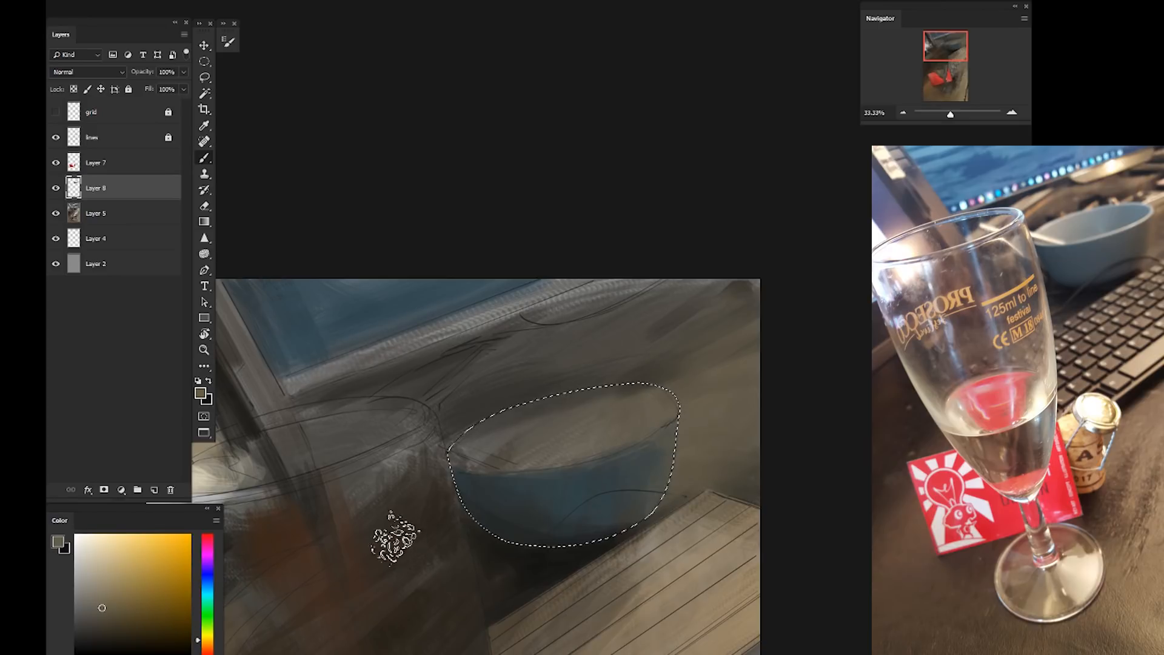
{"action": "left_click", "coordinate": [557, 492], "text": "alt"}
Clear the selection, merge a reduced-opacity duplicate of the bowl into Layer 8, and add a new layer beneath it
{"action": "key", "text": "ctrl+d"}
{"action": "left_click_drag", "start_coordinate": [150, 190], "coordinate": [155, 488]}
{"action": "left_click_drag", "start_coordinate": [183, 72], "coordinate": [163, 86]}
{"action": "key", "text": "ctrl+e"}
{"action": "left_click", "coordinate": [154, 487], "text": "ctrl"}
Make an elliptical selection across the bowl's opening and add Layer 10 for it beneath Layer 8
{"action": "key", "text": "r"}
{"action": "left_click_drag", "start_coordinate": [468, 553], "coordinate": [351, 428]}
{"action": "key", "text": "Escape"}
{"action": "key", "text": "r"}
{"action": "left_click_drag", "start_coordinate": [364, 576], "coordinate": [297, 519]}
{"action": "key", "text": "m"}
{"action": "mouse_move", "coordinate": [413, 404]}
{"action": "left_mouse_down"}
{"action": "mouse_move", "coordinate": [665, 487]}
{"action": "mouse_move", "coordinate": [686, 462]}
{"action": "left_mouse_up"}
{"action": "key", "text": "Escape"}
{"action": "left_click", "coordinate": [155, 490]}
Fill the elliptical selection on Layer 10 with a grey sampled from the bowl's opening
{"action": "key", "text": "b"}
{"action": "left_click", "coordinate": [517, 420], "text": "alt"}
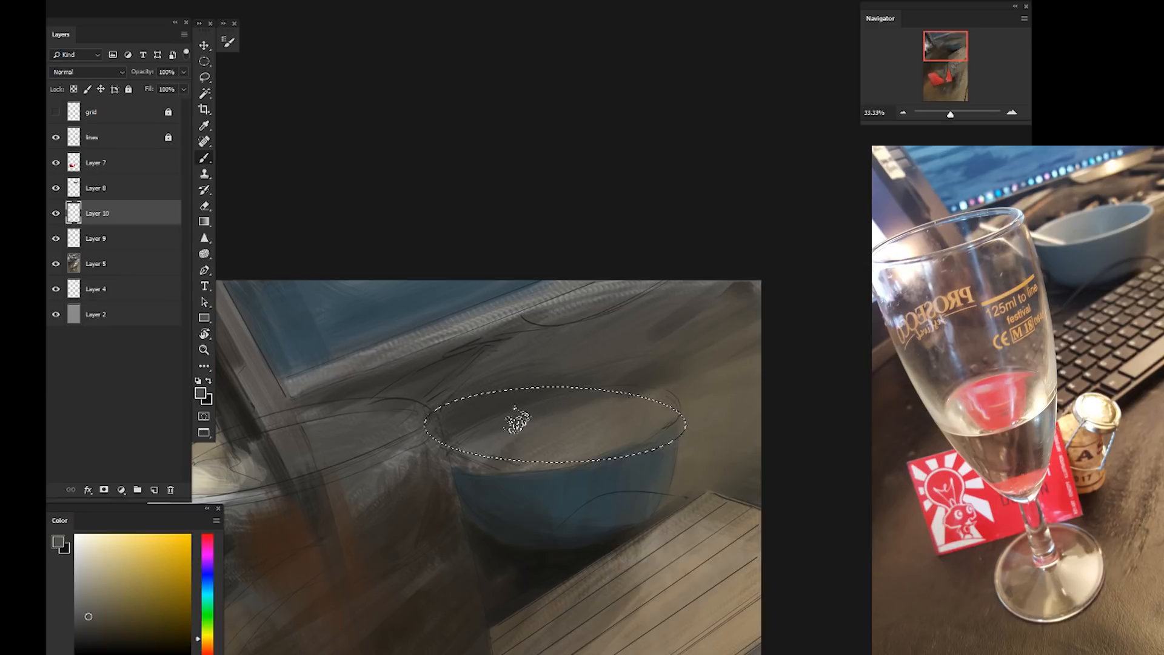
{"action": "key", "text": "alt+BackSpace"}
{"action": "key", "text": "ctrl+t"}
{"action": "left_click_drag", "start_coordinate": [338, 403], "coordinate": [337, 443]}
{"action": "key", "text": "Escape"}
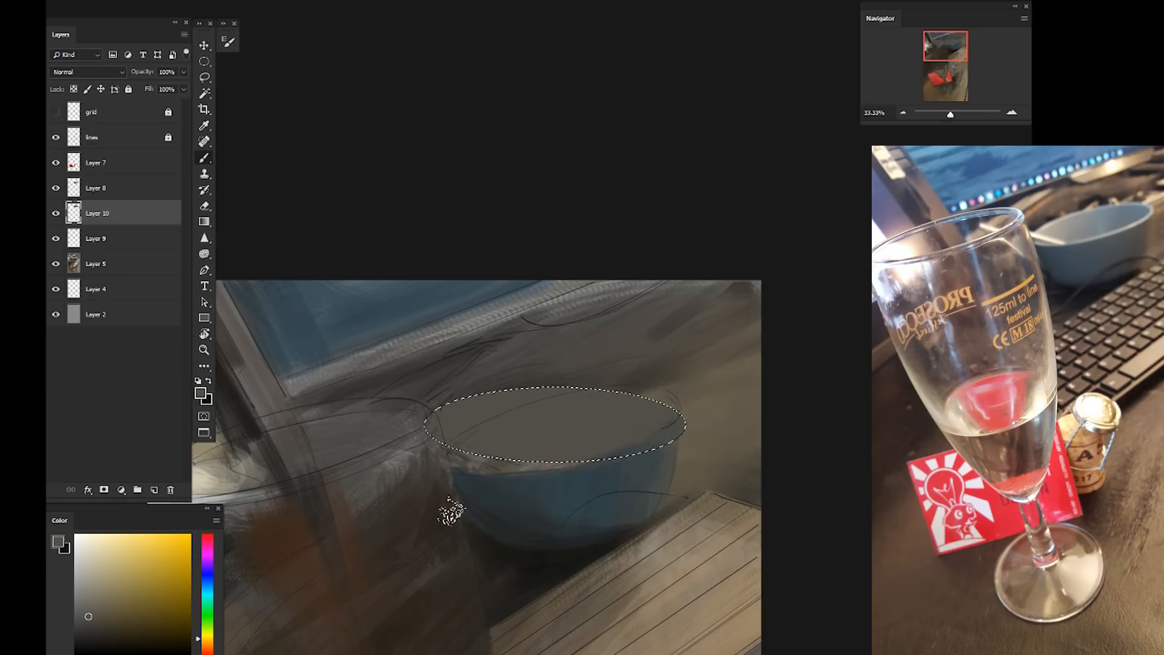
Fill the ellipse on Layer 10 with black and set the layer's opacity to 58%
{"action": "key", "text": "d"}
{"action": "key", "text": "alt+BackSpace"}
{"action": "key", "text": "ctrl+t"}
{"action": "key", "text": "5"}
{"action": "key", "text": "8"}
Rotate and scale the dark ellipse with Free Transform to fit the bowl's tilted rim
{"action": "left_click_drag", "start_coordinate": [373, 417], "coordinate": [403, 429]}
{"action": "left_click_drag", "start_coordinate": [552, 401], "coordinate": [551, 394]}
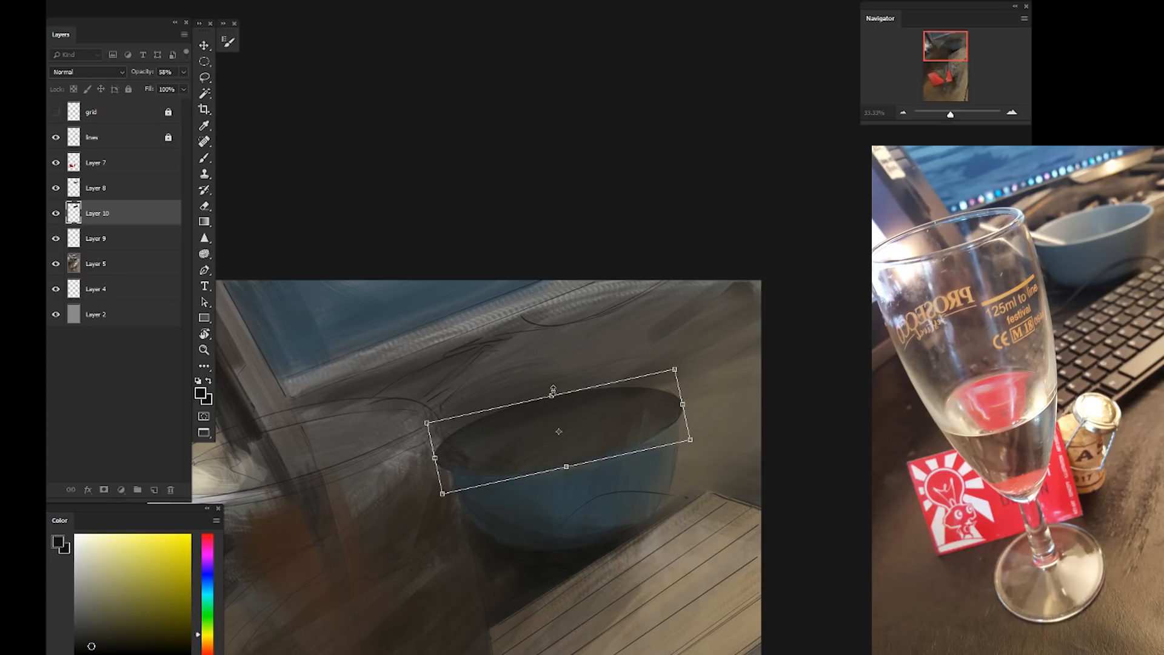
{"action": "left_click_drag", "start_coordinate": [566, 466], "coordinate": [567, 469]}
{"action": "left_click_drag", "start_coordinate": [683, 406], "coordinate": [681, 405]}
{"action": "left_click_drag", "start_coordinate": [434, 461], "coordinate": [443, 460]}
{"action": "left_click_drag", "start_coordinate": [378, 485], "coordinate": [376, 488]}
{"action": "key", "text": "Return"}
Select the ellipse's area with the Magic Wand, hide Layer 10, and move Layer 9 above Layer 8
{"action": "key", "text": "w"}
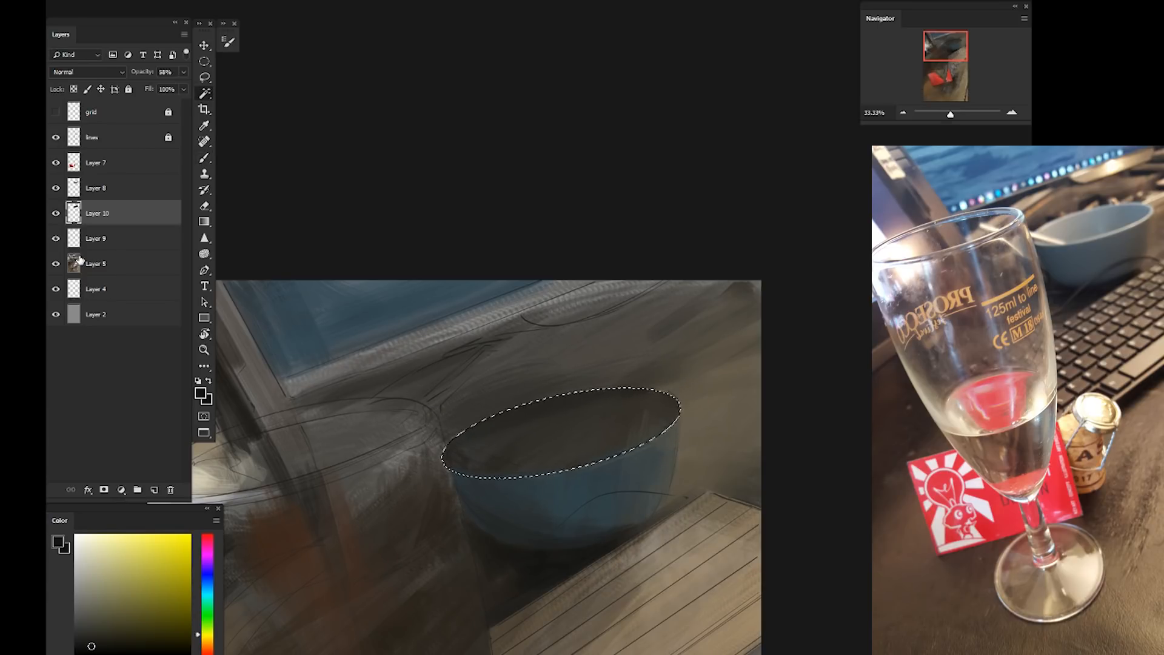
{"action": "left_click", "coordinate": [91, 239]}
{"action": "left_click", "coordinate": [56, 214]}
{"action": "left_click_drag", "start_coordinate": [107, 239], "coordinate": [112, 186]}
Paint the right part of the bowl's interior with a muted blue on Layer 9 within the ellipse selection
{"action": "key", "text": "r"}
{"action": "mouse_move", "coordinate": [444, 534]}
{"action": "left_mouse_down"}
{"action": "mouse_move", "coordinate": [433, 569]}
{"action": "mouse_move", "coordinate": [367, 394]}
{"action": "left_mouse_up"}
{"action": "key", "text": "b"}
{"action": "left_click", "coordinate": [518, 253], "text": "alt"}
{"action": "left_click_drag", "start_coordinate": [580, 478], "coordinate": [530, 422]}
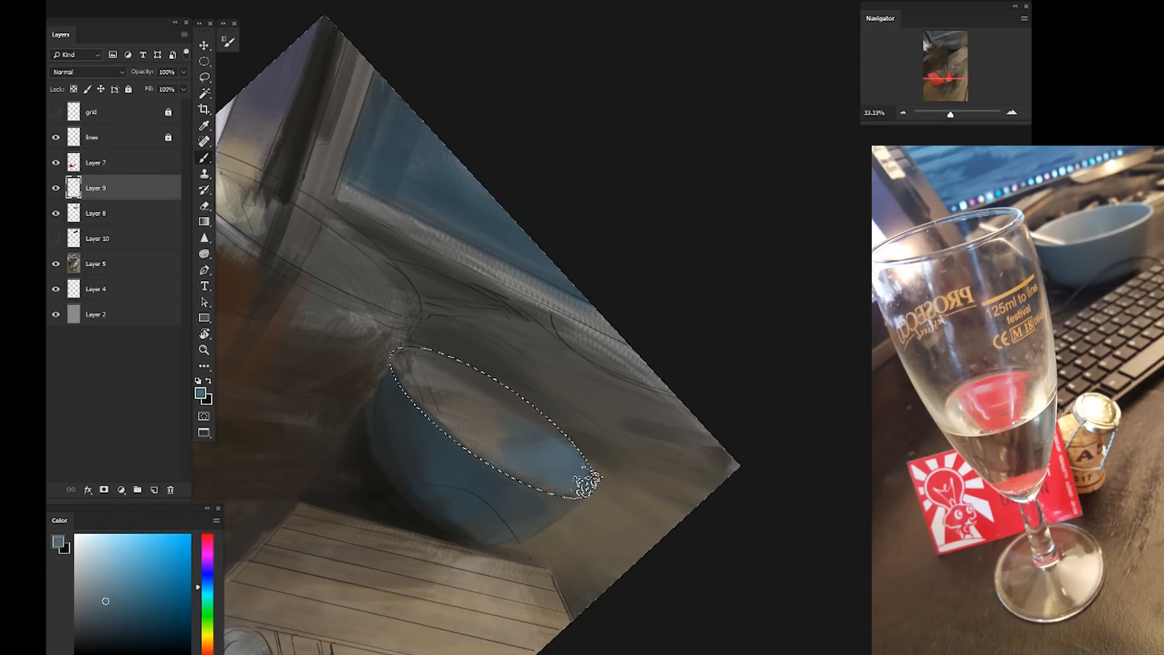
Shade the bowl's interior with sampled grey-beige, dark and blue tones within the ellipse selection
{"action": "left_click", "coordinate": [382, 375], "text": "alt"}
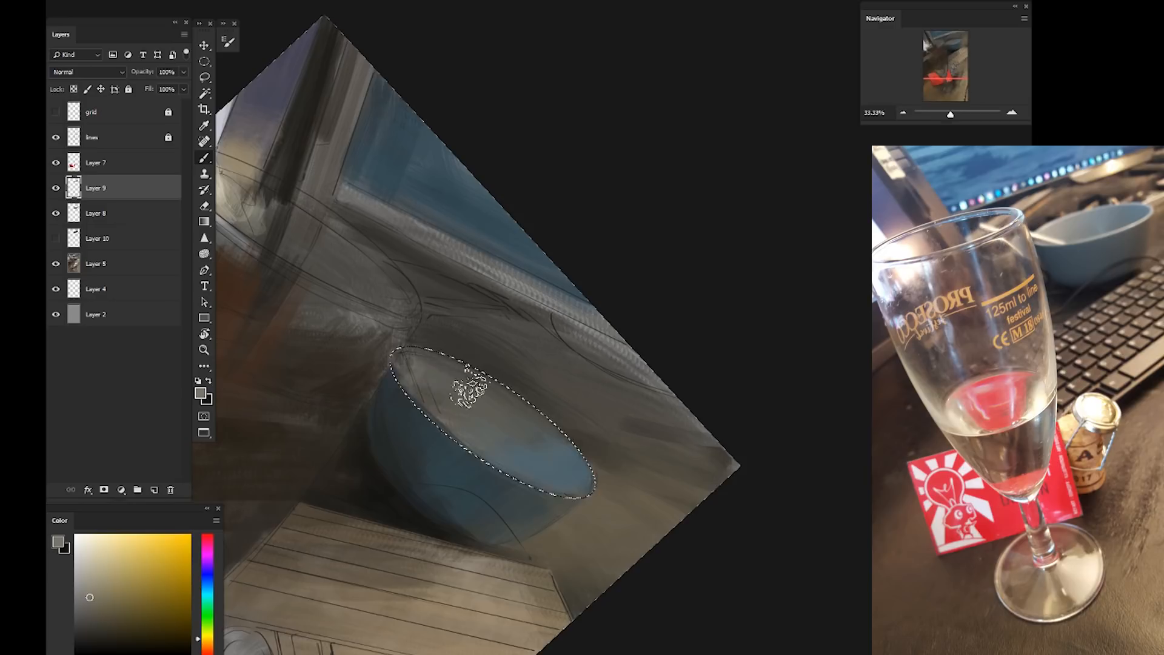
{"action": "left_click", "coordinate": [550, 435], "text": "alt"}
{"action": "left_click", "coordinate": [508, 379], "text": "alt"}
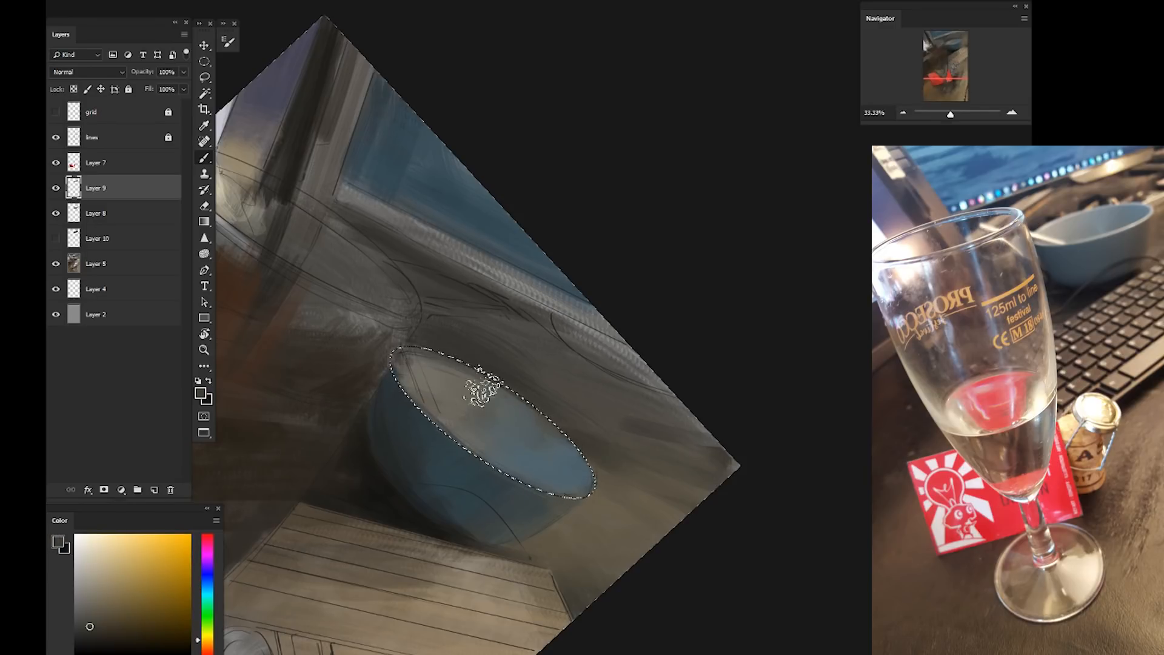
{"action": "left_click", "coordinate": [498, 415], "text": "alt"}
{"action": "left_click", "coordinate": [515, 404], "text": "alt"}
{"action": "left_click", "coordinate": [565, 468], "text": "alt"}
{"action": "key", "text": "Escape"}
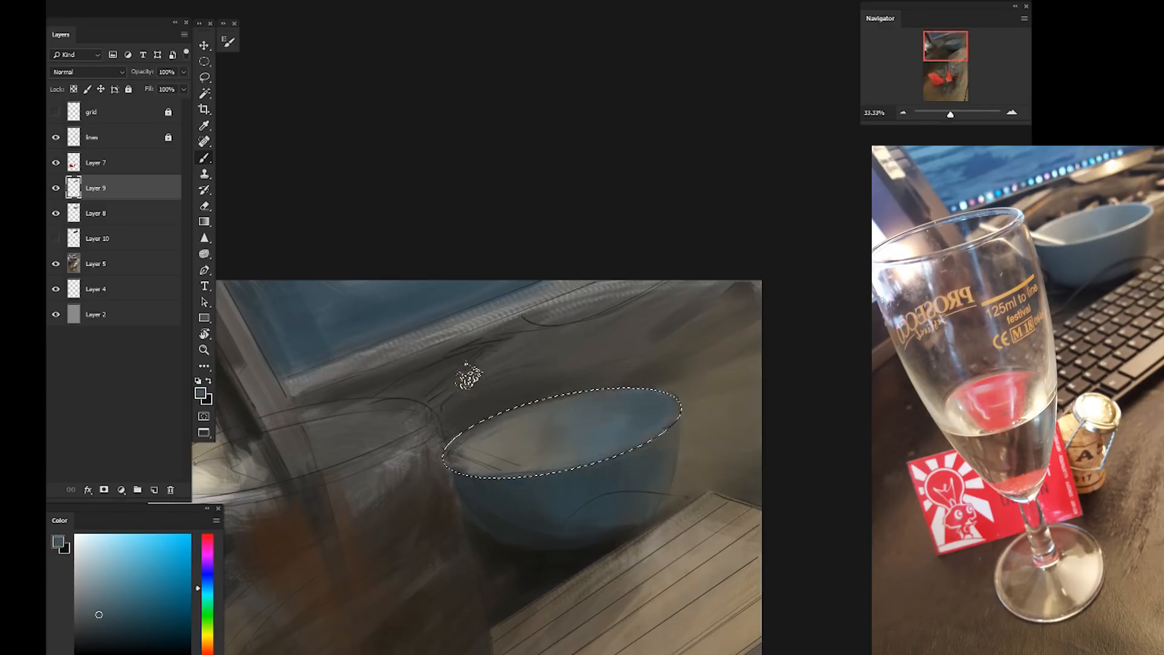
Duplicate Layer 9, delete Layer 10, and merge the bowl's painted interior down into Layer 8
{"action": "left_click_drag", "start_coordinate": [145, 190], "coordinate": [154, 489]}
{"action": "left_click_drag", "start_coordinate": [97, 265], "coordinate": [170, 489]}
{"action": "key", "text": "ctrl+e"}
{"action": "key", "text": "ctrl+e"}
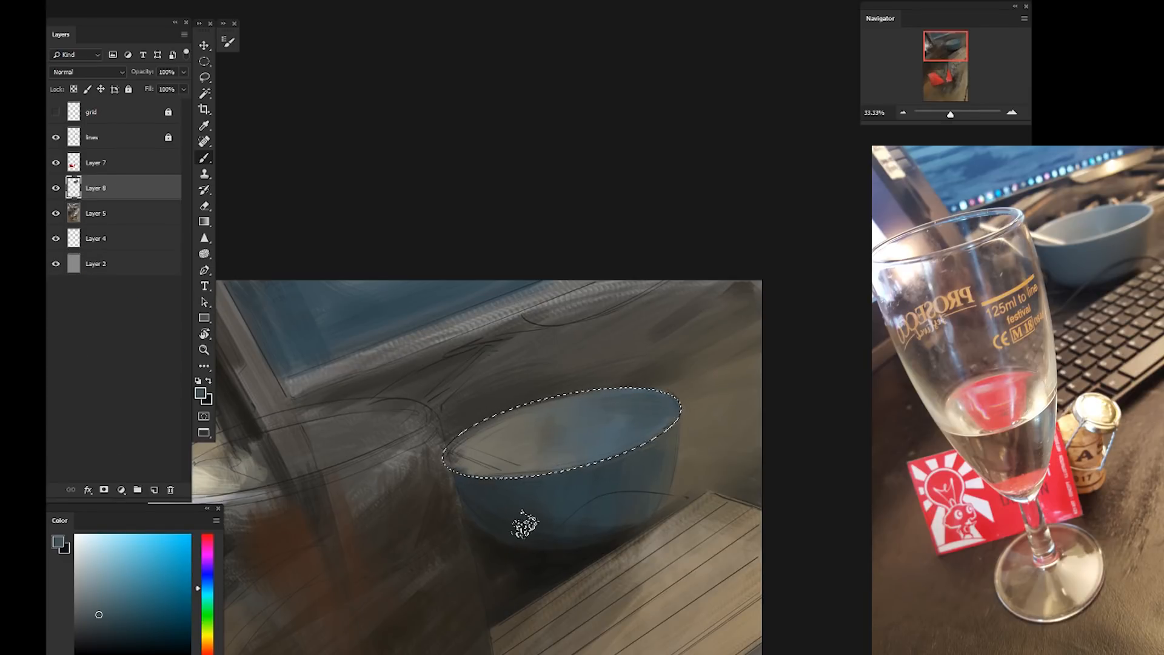
Invert the ellipse selection and paint a pale grey rim around the bowl's opening with sampled tones
{"action": "key", "text": "r"}
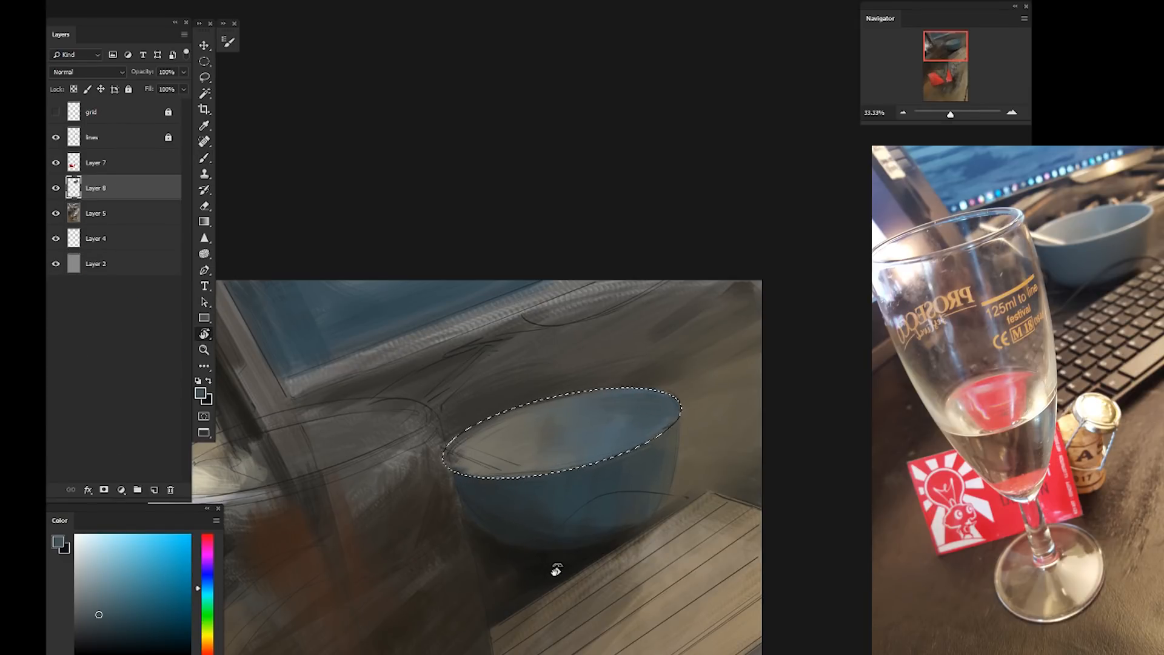
{"action": "left_click_drag", "start_coordinate": [556, 569], "coordinate": [424, 447]}
{"action": "key", "text": "b"}
{"action": "key", "text": "ctrl+shift+i"}
{"action": "left_click", "coordinate": [241, 142], "text": "alt"}
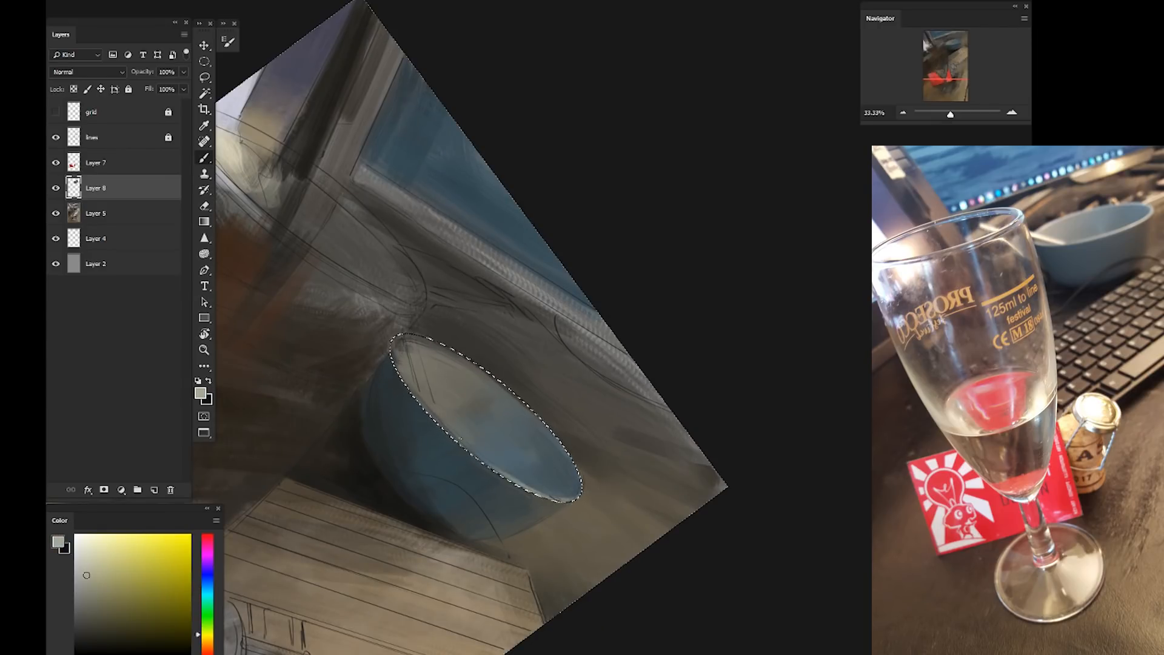
{"action": "left_click", "coordinate": [442, 417], "text": "alt"}
{"action": "left_click", "coordinate": [423, 377], "text": "alt"}
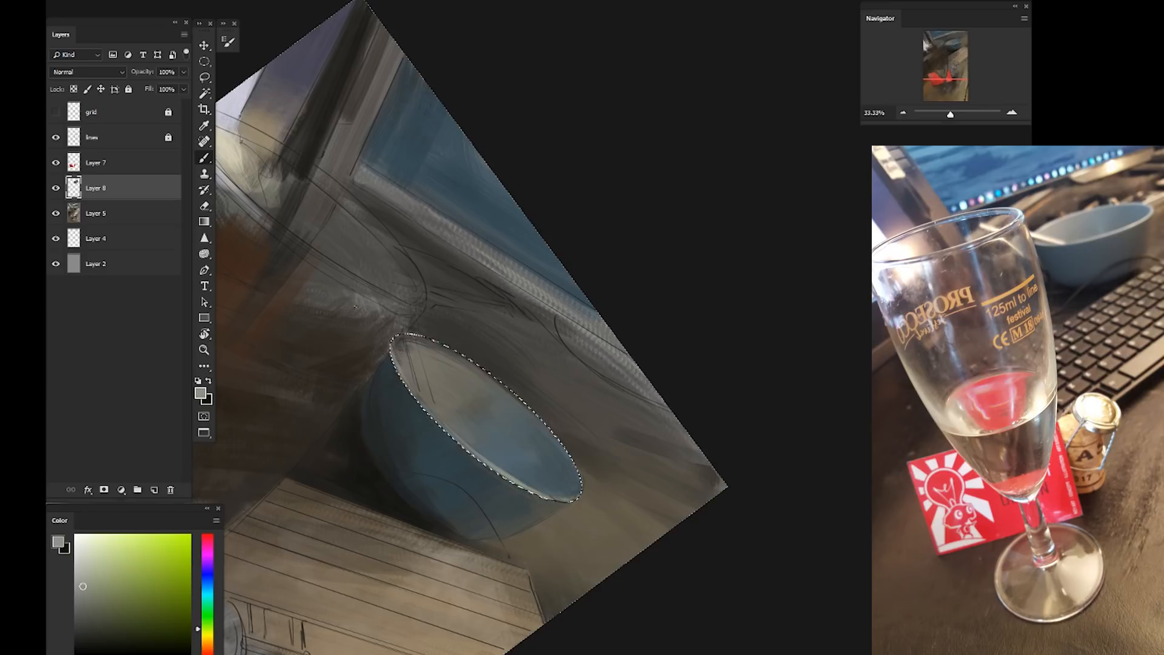
{"action": "left_click", "coordinate": [528, 405], "text": "alt"}
{"action": "left_click", "coordinate": [484, 371], "text": "alt"}
{"action": "left_click", "coordinate": [415, 341], "text": "alt"}
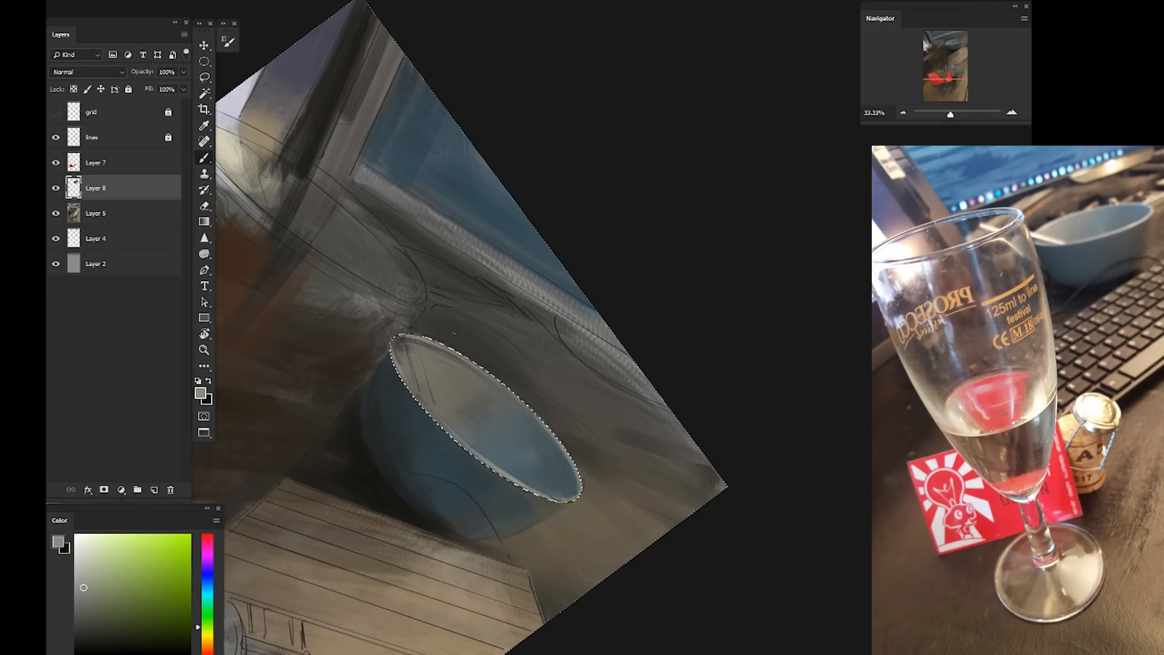
{"action": "key", "text": "ctrl+d"}
Hide the lines layer to examine the painted bowl in the overall composition
{"action": "key", "text": "Escape"}
{"action": "key", "text": "ctrl+minus"}
{"action": "key", "text": "ctrl+minus"}
{"action": "left_click_drag", "start_coordinate": [361, 478], "coordinate": [385, 395]}
{"action": "left_click", "coordinate": [56, 137]}
{"action": "left_click_drag", "start_coordinate": [325, 503], "coordinate": [359, 454]}
{"action": "key", "text": "ctrl+plus"}
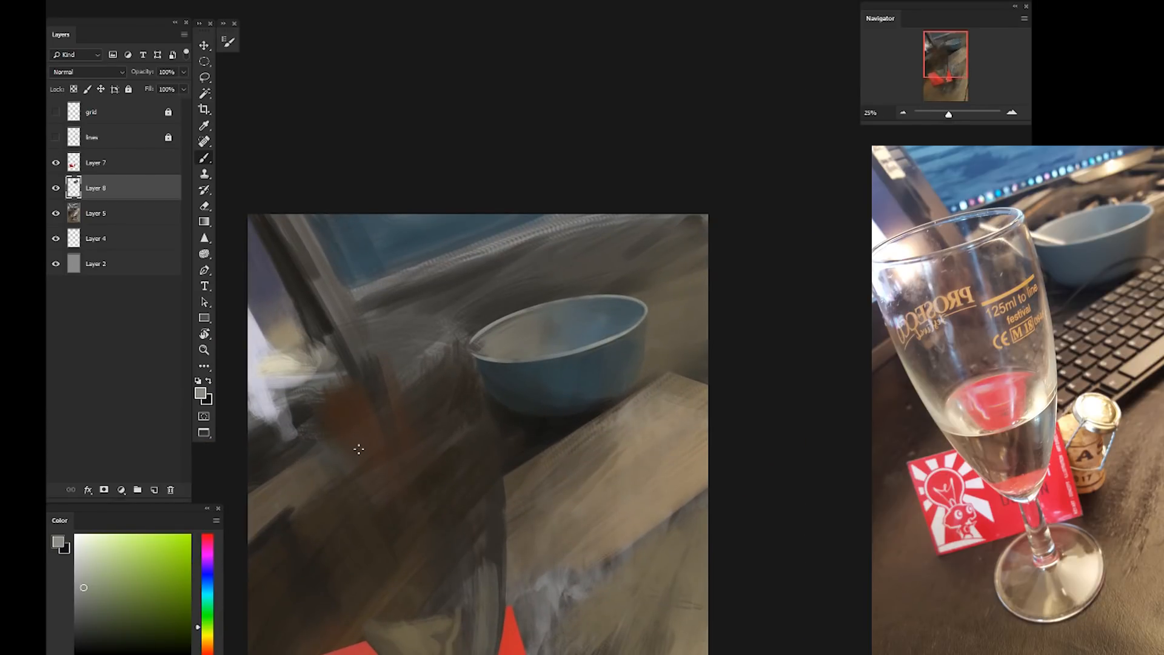
Choose another brush from the paint set, add a new layer above Layer 8, and show the lines layer
{"action": "right_click", "coordinate": [455, 445]}
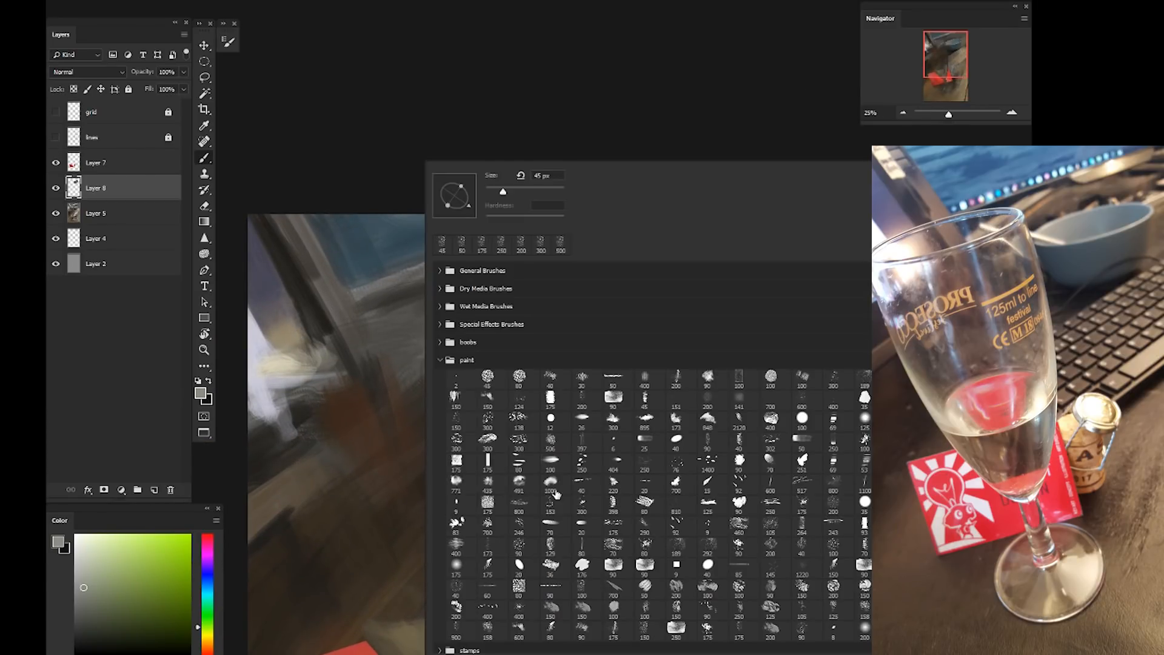
{"action": "left_click", "coordinate": [862, 632]}
{"action": "left_click", "coordinate": [449, 114]}
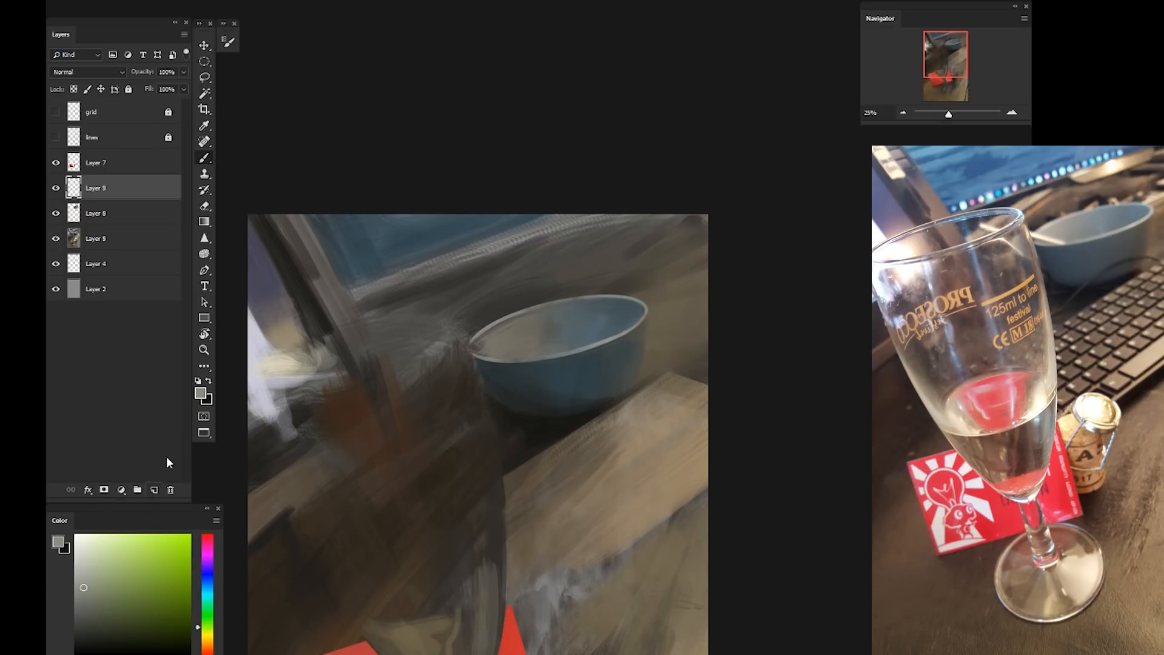
{"action": "left_click", "coordinate": [154, 489]}
{"action": "left_click", "coordinate": [56, 137]}
Paint a light grey utensil handle resting over the bowl's left rim on Layer 9
{"action": "left_click_drag", "start_coordinate": [408, 419], "coordinate": [392, 519]}
{"action": "left_click", "coordinate": [479, 518], "text": "alt"}
{"action": "left_click_drag", "start_coordinate": [455, 440], "coordinate": [499, 457]}
{"action": "left_click_drag", "start_coordinate": [456, 443], "coordinate": [497, 456]}
{"action": "left_click", "coordinate": [235, 451], "text": "alt"}
{"action": "left_click", "coordinate": [208, 635]}
{"action": "left_click", "coordinate": [82, 569]}
{"action": "left_click_drag", "start_coordinate": [455, 434], "coordinate": [514, 457]}
{"action": "key", "text": "ctrl+z"}
{"action": "left_click_drag", "start_coordinate": [455, 435], "coordinate": [498, 448]}
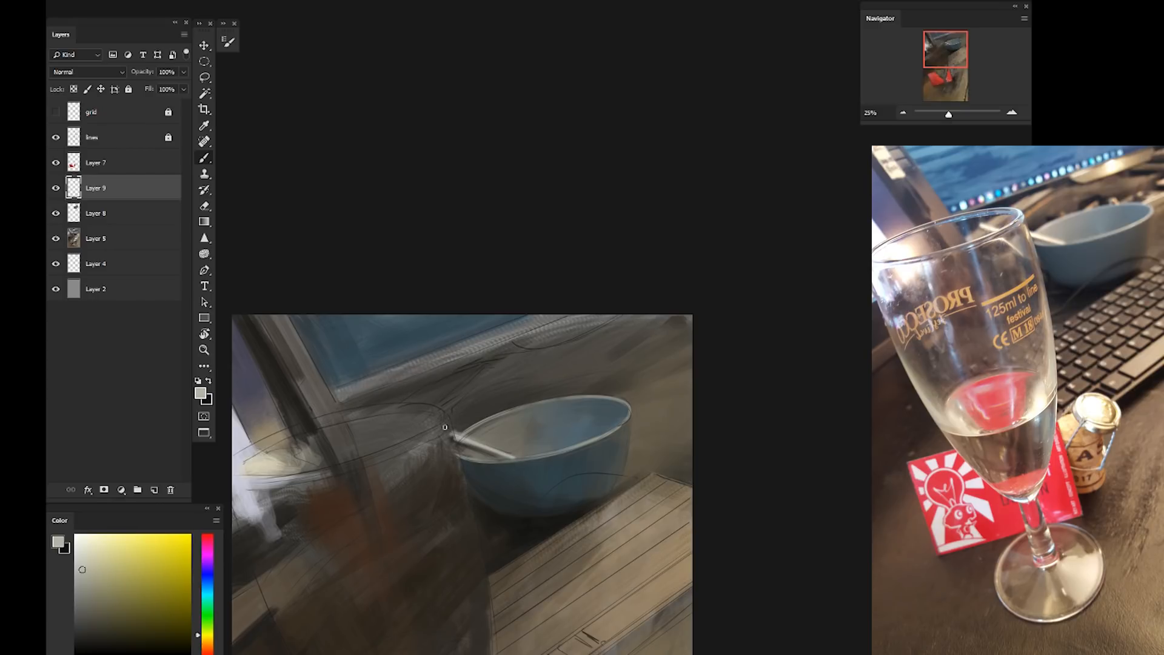
Adjust the utensil handle with Free Transform and clean up its lower end with the Eraser
{"action": "left_click", "coordinate": [56, 138]}
{"action": "left_click_drag", "start_coordinate": [403, 566], "coordinate": [436, 538]}
{"action": "key", "text": "ctrl+t"}
{"action": "left_click", "coordinate": [539, 428], "text": "alt"}
{"action": "left_click_drag", "start_coordinate": [437, 408], "coordinate": [433, 417]}
{"action": "key", "text": "Return"}
{"action": "key", "text": "r"}
{"action": "left_click_drag", "start_coordinate": [524, 432], "coordinate": [464, 386]}
{"action": "key", "text": "e"}
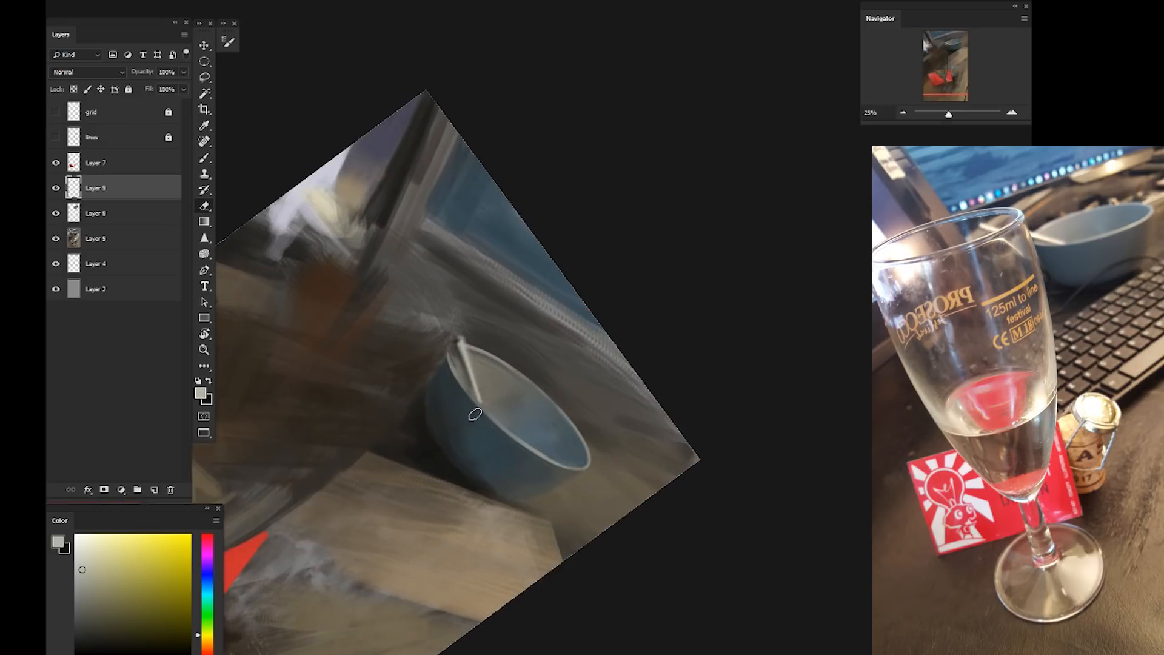
{"action": "key", "text": "Escape"}
{"action": "left_click", "coordinate": [55, 137]}
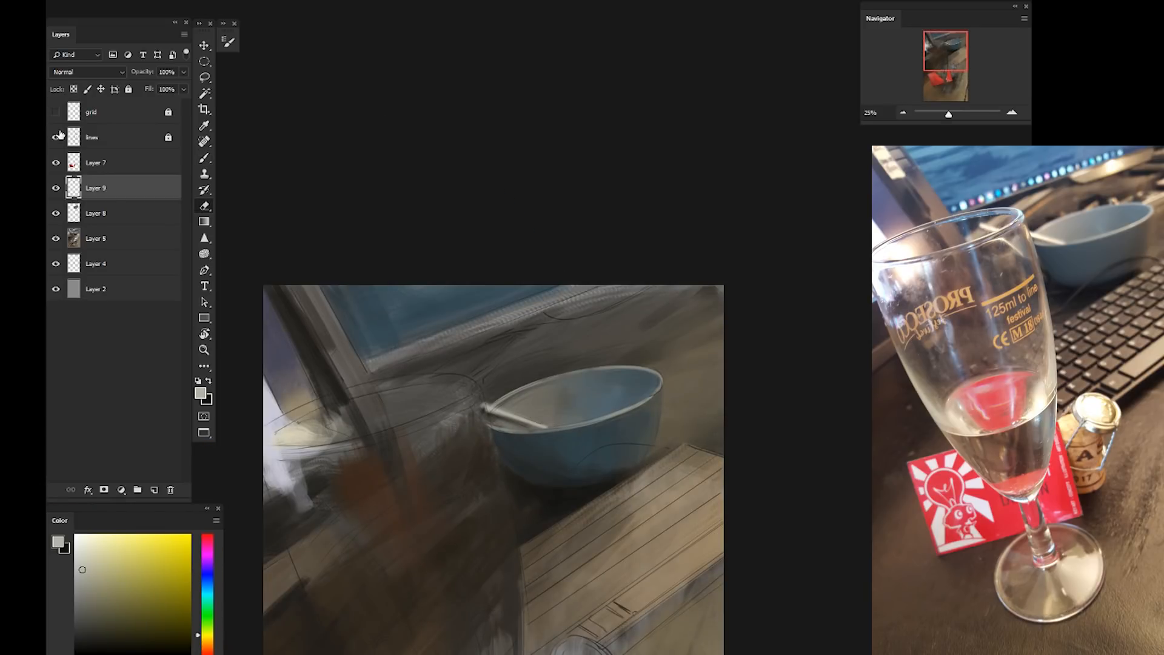
Duplicate the handle to its left inside the glass outline, erase the copy's lower end, and merge it into Layer 9
{"action": "key", "text": "ctrl+j"}
{"action": "left_click_drag", "start_coordinate": [502, 443], "coordinate": [435, 435]}
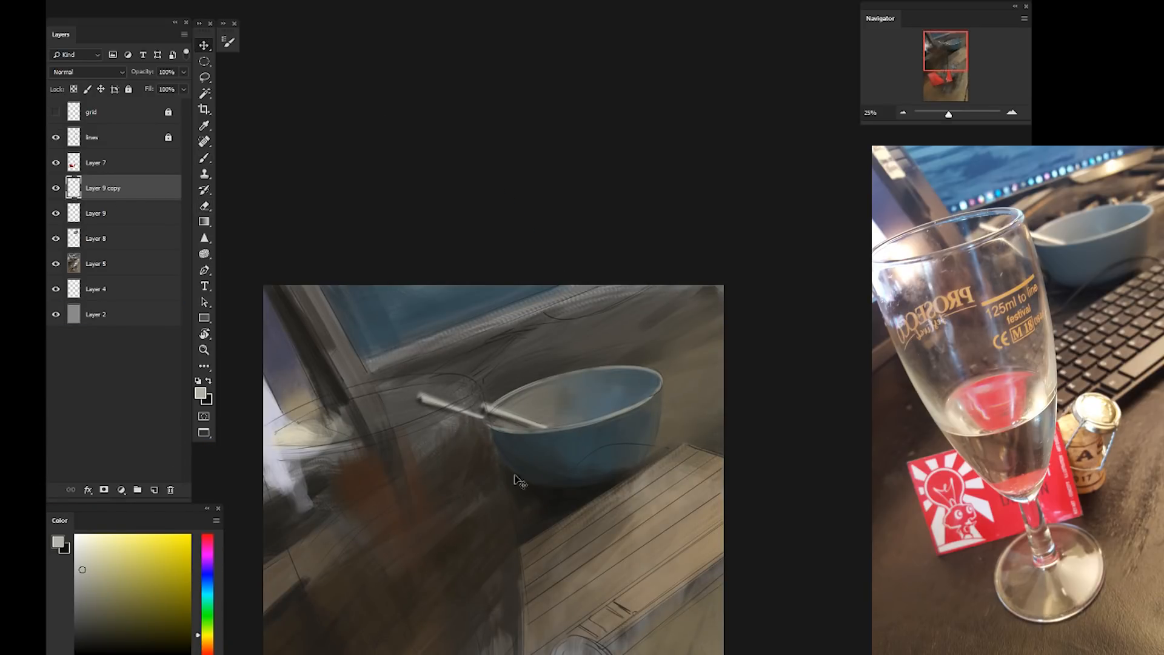
{"action": "key", "text": "e"}
{"action": "left_click_drag", "start_coordinate": [436, 417], "coordinate": [479, 426]}
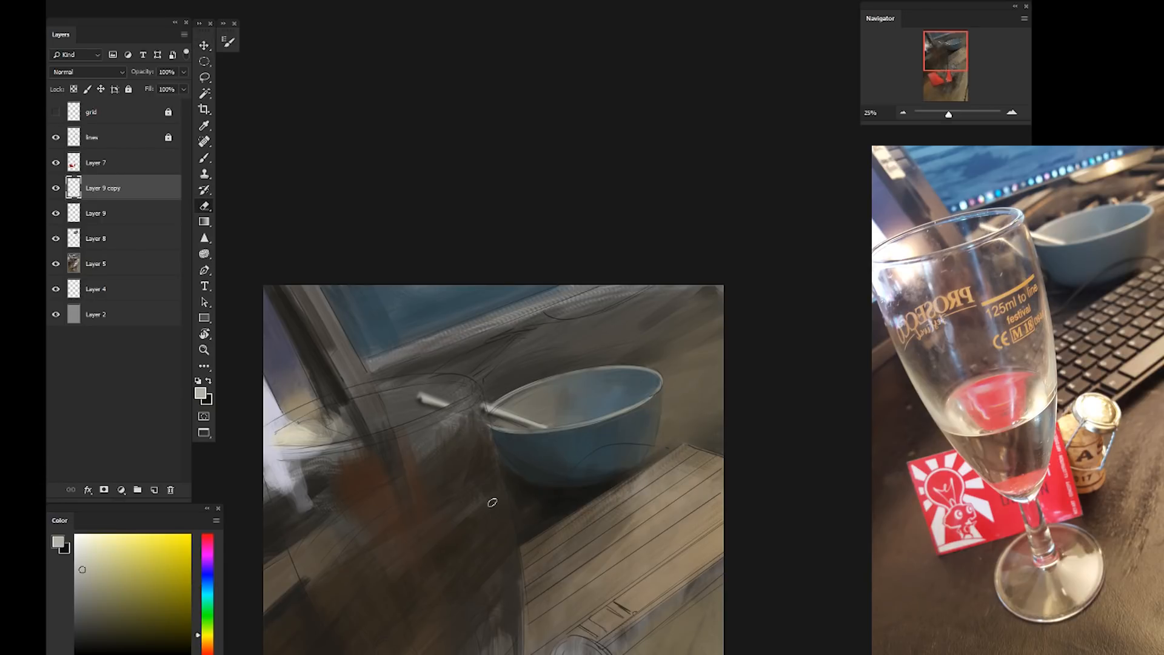
{"action": "key", "text": "ctrl+e"}
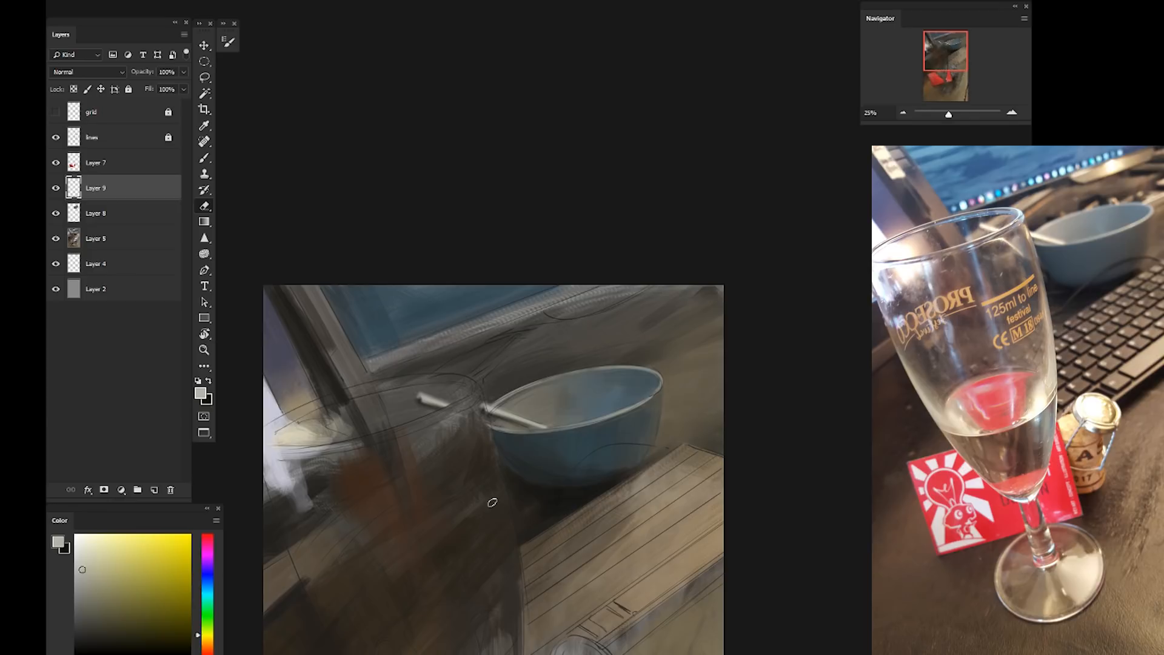
Pick a different brush and paint a dark sampled tone along the upper part of the monitor's side frame
{"action": "left_click_drag", "start_coordinate": [479, 485], "coordinate": [496, 433]}
{"action": "key", "text": "b"}
{"action": "mouse_move", "coordinate": [398, 464]}
{"action": "left_mouse_down"}
{"action": "mouse_move", "coordinate": [453, 473]}
{"action": "mouse_move", "coordinate": [415, 468]}
{"action": "mouse_move", "coordinate": [431, 520]}
{"action": "left_mouse_up"}
{"action": "key", "text": "ctrl+z"}
{"action": "right_click", "coordinate": [415, 516]}
{"action": "double_click", "coordinate": [442, 491]}
{"action": "left_click", "coordinate": [380, 371], "text": "alt"}
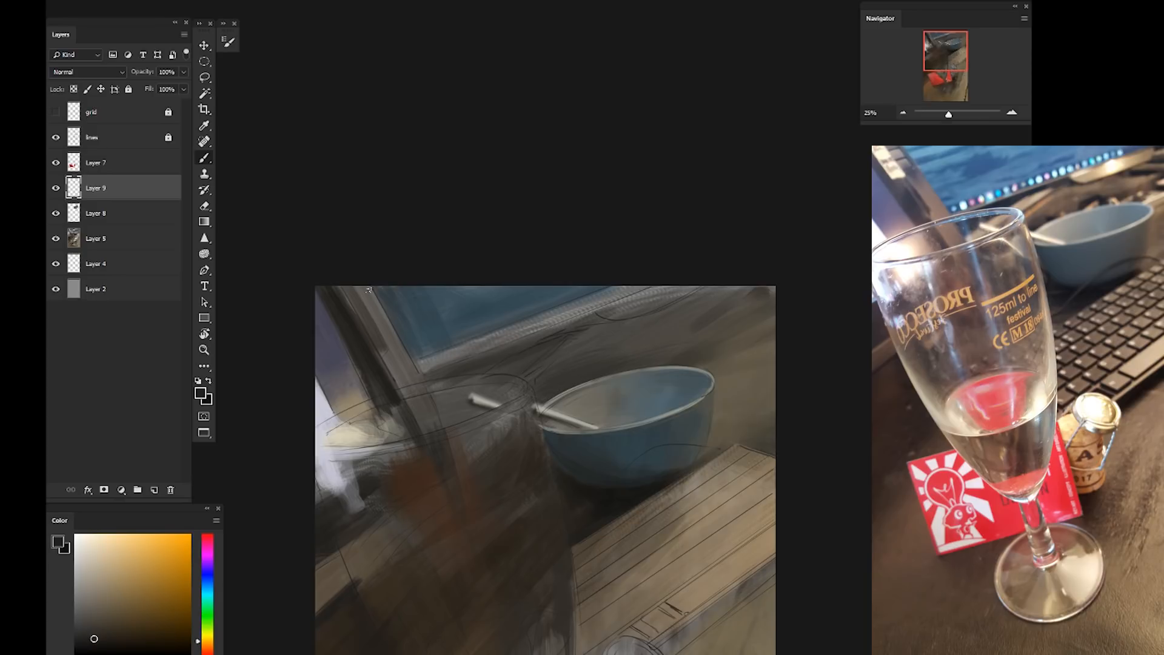
{"action": "left_click", "coordinate": [375, 305], "text": "alt"}
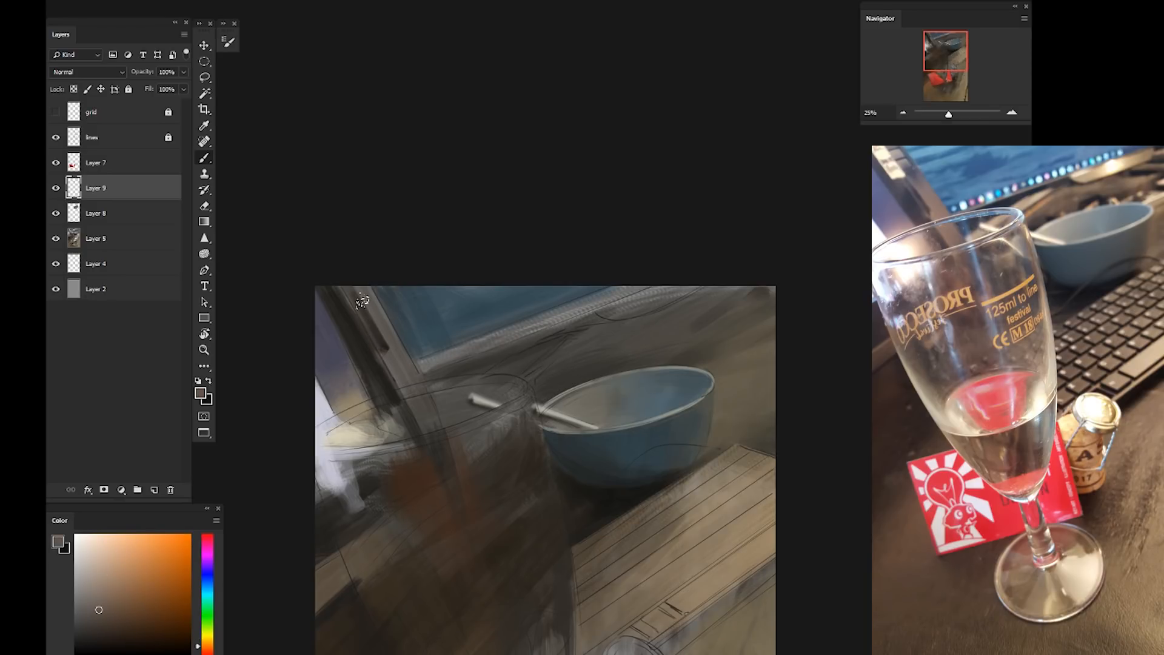
Paint the monitor's side frame and its stand seen through the glass with warm grey-brown sampled tones
{"action": "left_click", "coordinate": [391, 322], "text": "alt"}
{"action": "left_click_drag", "start_coordinate": [407, 376], "coordinate": [432, 435]}
{"action": "mouse_move", "coordinate": [415, 377]}
{"action": "left_mouse_down"}
{"action": "mouse_move", "coordinate": [435, 423]}
{"action": "mouse_move", "coordinate": [438, 492]}
{"action": "left_mouse_up"}
{"action": "left_click", "coordinate": [446, 466], "text": "alt"}
{"action": "left_click", "coordinate": [396, 331], "text": "alt"}
{"action": "left_click", "coordinate": [415, 365], "text": "alt"}
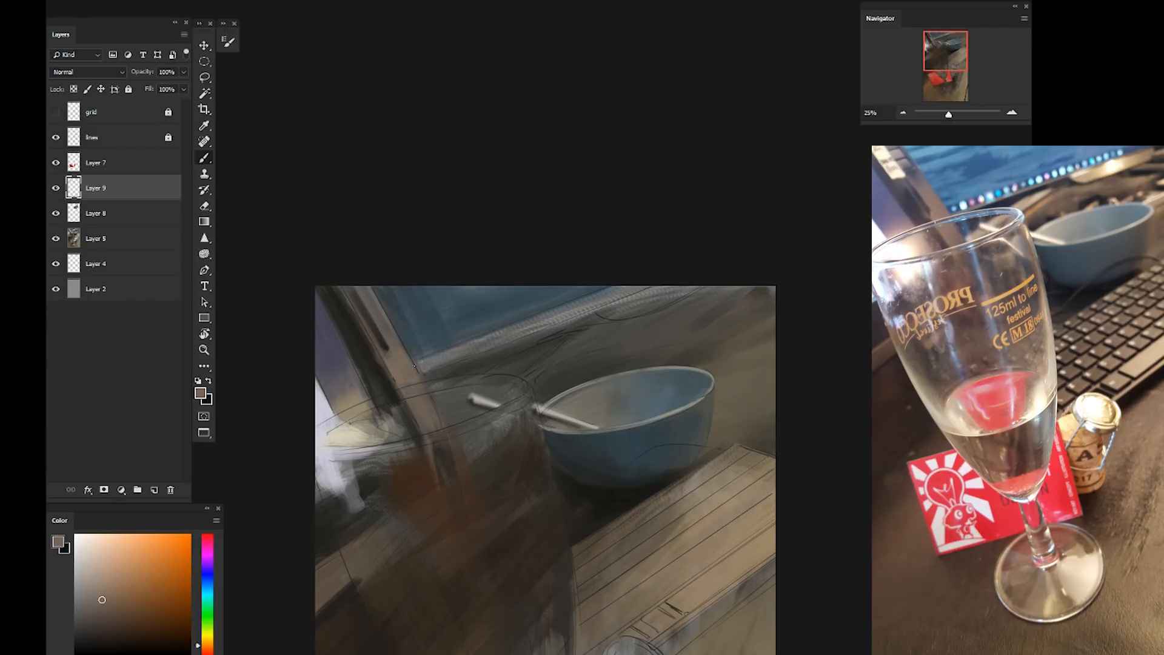
Paint a smooth brownish strip along the monitor's lower frame
{"action": "left_click_drag", "start_coordinate": [472, 631], "coordinate": [357, 350]}
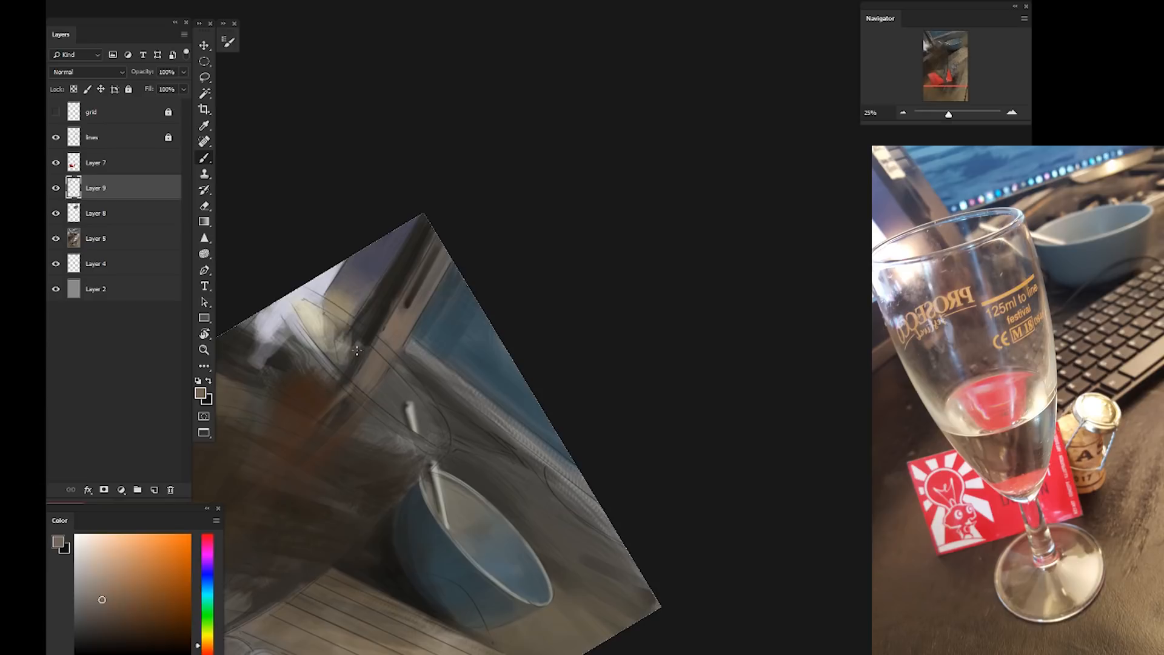
{"action": "left_click", "coordinate": [435, 346], "text": "alt"}
{"action": "left_click_drag", "start_coordinate": [548, 442], "coordinate": [419, 353]}
Paint darker blue wave-like strokes across the monitor's screen using sampled blues
{"action": "left_click", "coordinate": [433, 346], "text": "alt"}
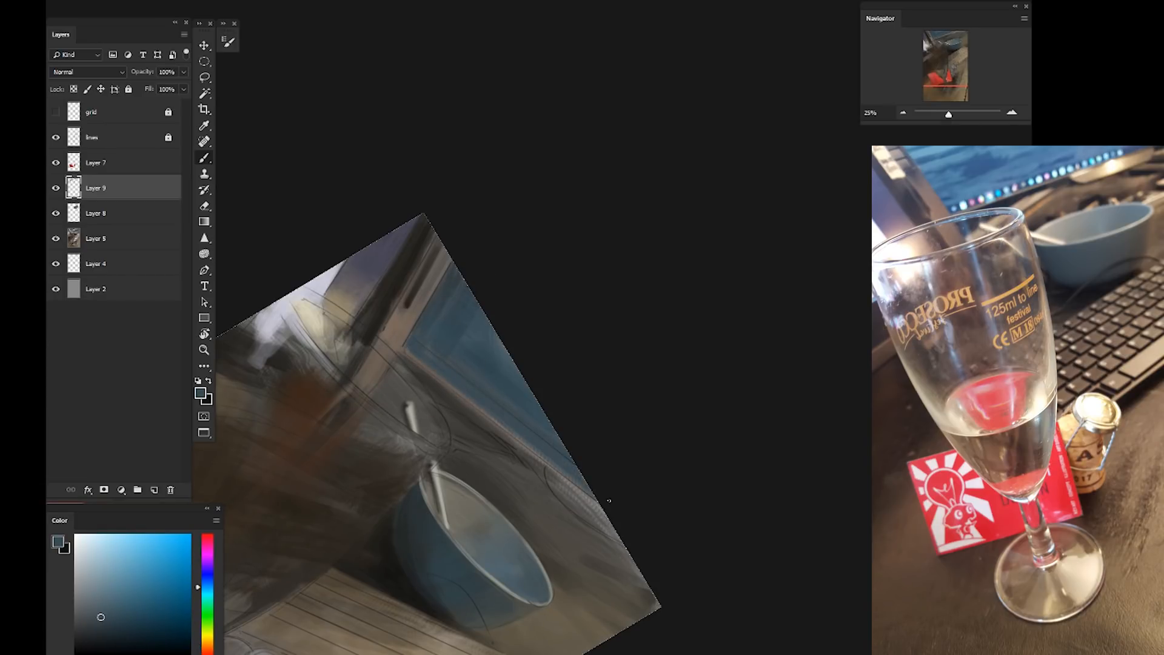
{"action": "key", "text": "Escape"}
{"action": "mouse_move", "coordinate": [496, 402]}
{"action": "left_mouse_down"}
{"action": "mouse_move", "coordinate": [433, 345]}
{"action": "mouse_move", "coordinate": [505, 350]}
{"action": "mouse_move", "coordinate": [424, 355]}
{"action": "mouse_move", "coordinate": [390, 341]}
{"action": "left_mouse_up"}
{"action": "left_click", "coordinate": [321, 382], "text": "alt"}
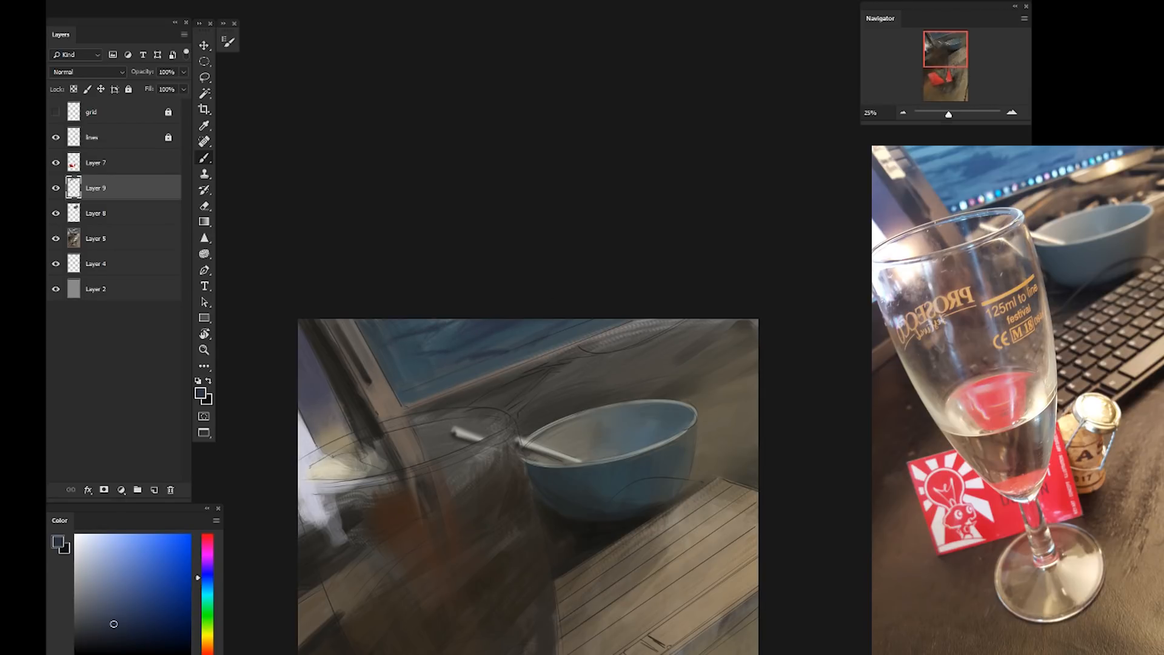
Refine the monitor's side frame and its lower corner with sampled dark and brown tones
{"action": "left_click", "coordinate": [367, 356], "text": "alt"}
{"action": "key", "text": "r"}
{"action": "left_click_drag", "start_coordinate": [453, 599], "coordinate": [283, 455]}
{"action": "key", "text": "space"}
{"action": "left_click_drag", "start_coordinate": [389, 256], "coordinate": [424, 363]}
{"action": "left_click", "coordinate": [424, 364], "text": "alt"}
{"action": "right_click", "coordinate": [425, 364]}
{"action": "key", "text": "Escape"}
{"action": "left_click", "coordinate": [423, 352], "text": "alt"}
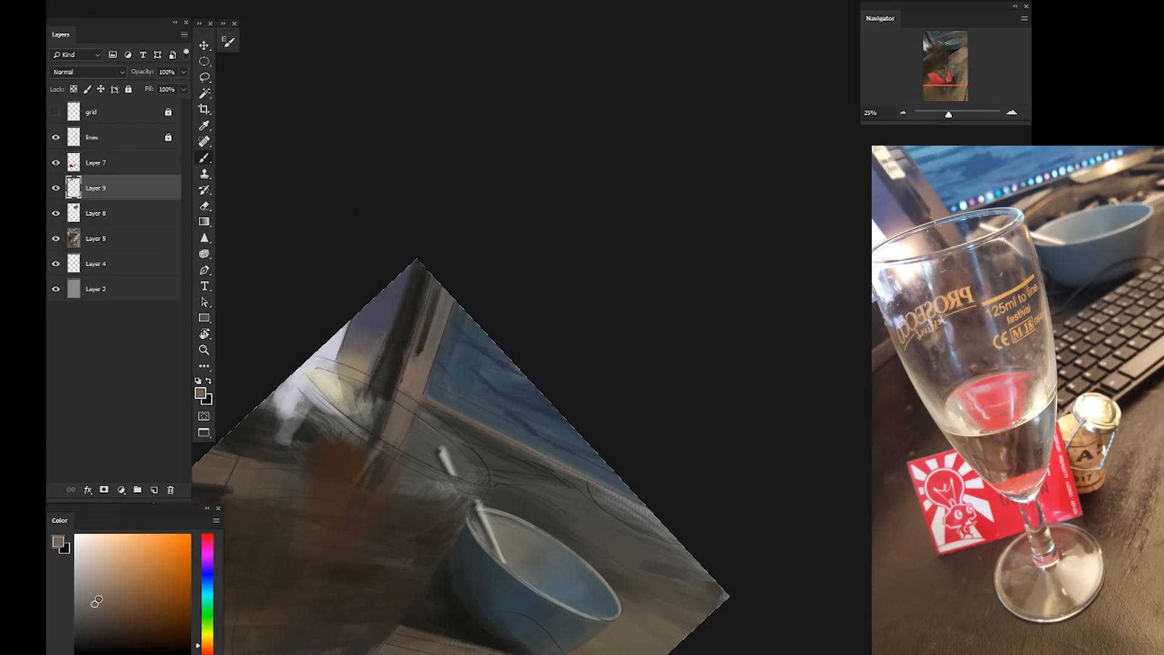
{"action": "left_click", "coordinate": [431, 381], "text": "alt"}
{"action": "left_click", "coordinate": [431, 408], "text": "alt"}
Paint a near-black shadow line along the underside of the monitor's lower frame
{"action": "left_click", "coordinate": [93, 643]}
{"action": "left_click", "coordinate": [208, 596]}
{"action": "left_click_drag", "start_coordinate": [464, 437], "coordinate": [476, 452]}
{"action": "left_click_drag", "start_coordinate": [585, 483], "coordinate": [428, 409]}
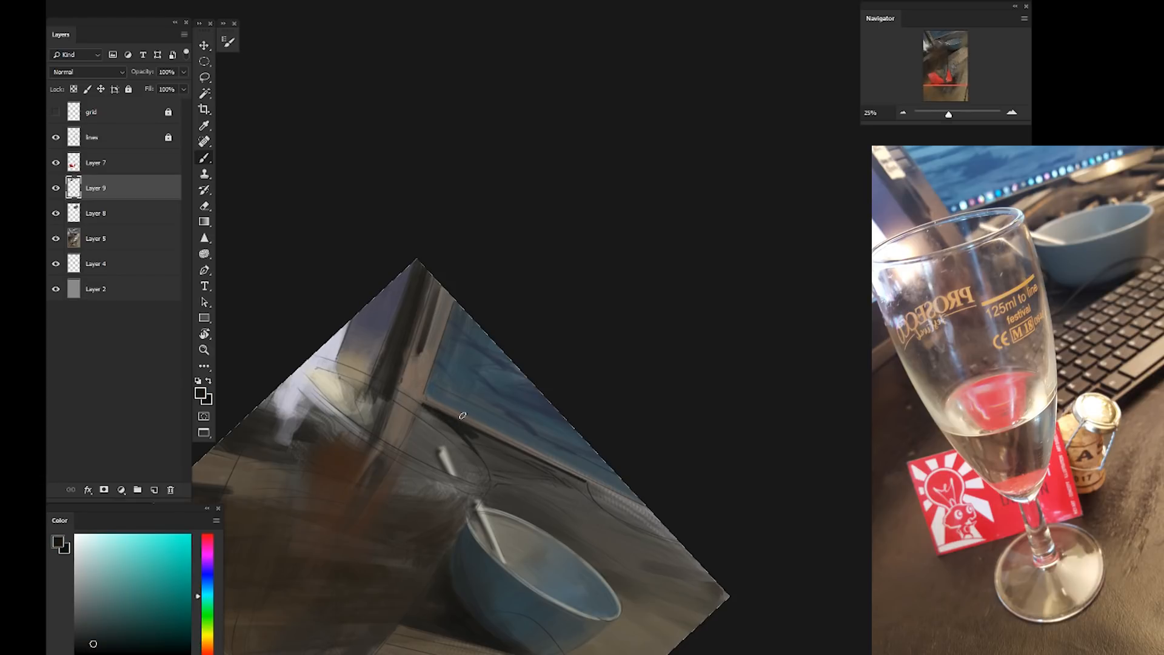
{"action": "key", "text": "Escape"}
{"action": "left_click_drag", "start_coordinate": [444, 468], "coordinate": [306, 447]}
{"action": "left_click_drag", "start_coordinate": [423, 434], "coordinate": [447, 422]}
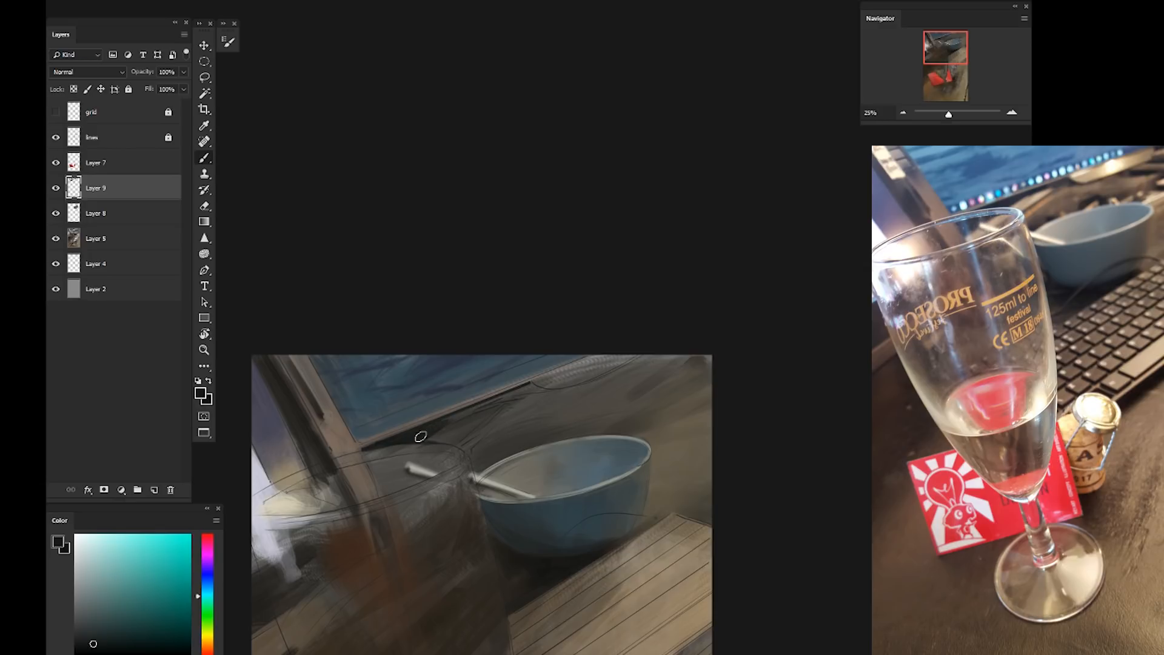
Extend the dark shadow beneath the monitor's lower frame toward the far corner of the canvas, using sampled dark tones
{"action": "key", "text": "F5"}
{"action": "key", "text": "F5"}
{"action": "left_click", "coordinate": [358, 447], "text": "alt"}
{"action": "left_click", "coordinate": [429, 433], "text": "alt"}
{"action": "left_click_drag", "start_coordinate": [364, 446], "coordinate": [500, 394]}
{"action": "key", "text": "r"}
{"action": "left_click_drag", "start_coordinate": [439, 565], "coordinate": [328, 454]}
{"action": "mouse_move", "coordinate": [478, 365]}
{"action": "left_mouse_down"}
{"action": "mouse_move", "coordinate": [560, 401]}
{"action": "mouse_move", "coordinate": [500, 361]}
{"action": "mouse_move", "coordinate": [580, 415]}
{"action": "mouse_move", "coordinate": [454, 349]}
{"action": "mouse_move", "coordinate": [649, 446]}
{"action": "left_mouse_up"}
{"action": "left_click_drag", "start_coordinate": [584, 412], "coordinate": [636, 440]}
Paint a cream highlighted shape beneath the far end of the monitor's frame and straighten the canvas rotation
{"action": "left_click", "coordinate": [508, 367], "text": "alt"}
{"action": "mouse_move", "coordinate": [529, 374]}
{"action": "left_mouse_down"}
{"action": "mouse_move", "coordinate": [568, 391]}
{"action": "mouse_move", "coordinate": [541, 395]}
{"action": "mouse_move", "coordinate": [576, 393]}
{"action": "mouse_move", "coordinate": [559, 391]}
{"action": "left_mouse_up"}
{"action": "left_click", "coordinate": [526, 372], "text": "alt"}
{"action": "left_click", "coordinate": [553, 380], "text": "alt"}
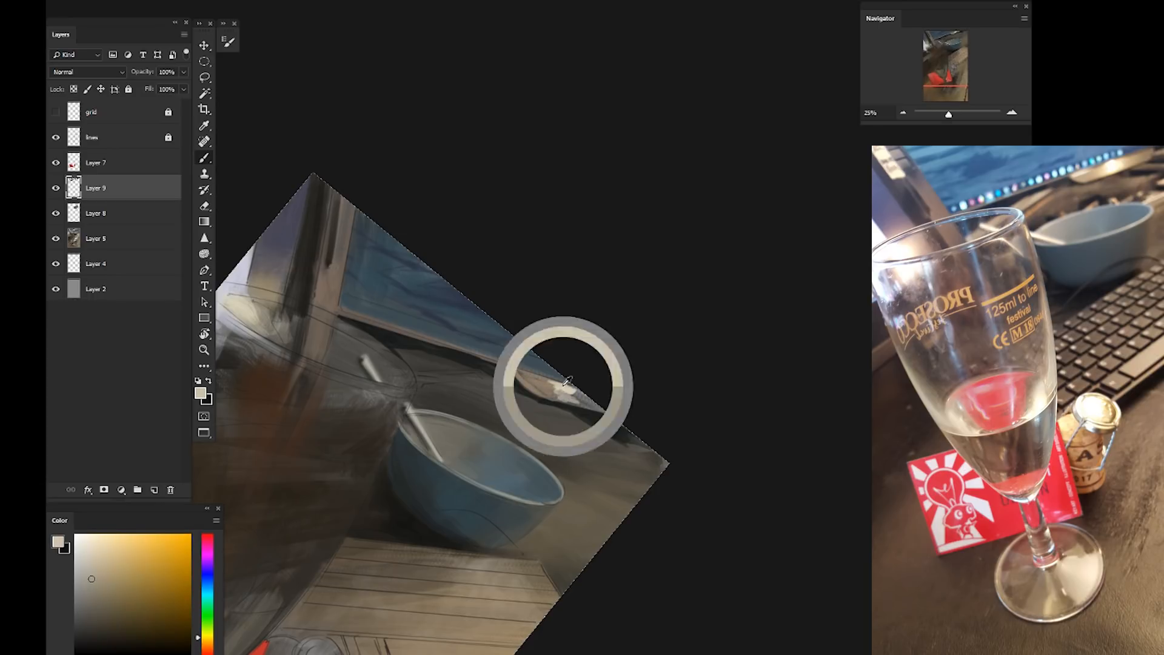
{"action": "left_click", "coordinate": [544, 381], "text": "alt"}
{"action": "left_click_drag", "start_coordinate": [575, 393], "coordinate": [605, 411]}
{"action": "key", "text": "Escape"}
{"action": "left_click_drag", "start_coordinate": [330, 457], "coordinate": [305, 474]}
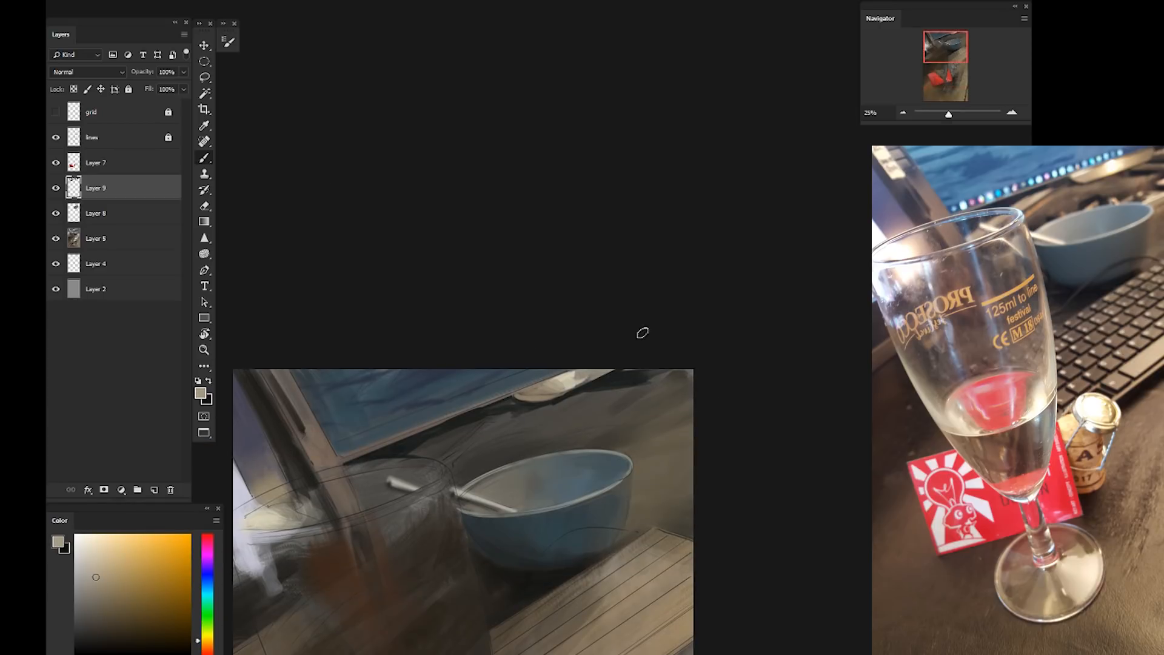
Block in a muted diagonal object on the table behind the bowl, placing its outline with the grid overlay
{"action": "left_click", "coordinate": [672, 377], "text": "alt"}
{"action": "left_click", "coordinate": [557, 394], "text": "alt"}
{"action": "left_click", "coordinate": [55, 112]}
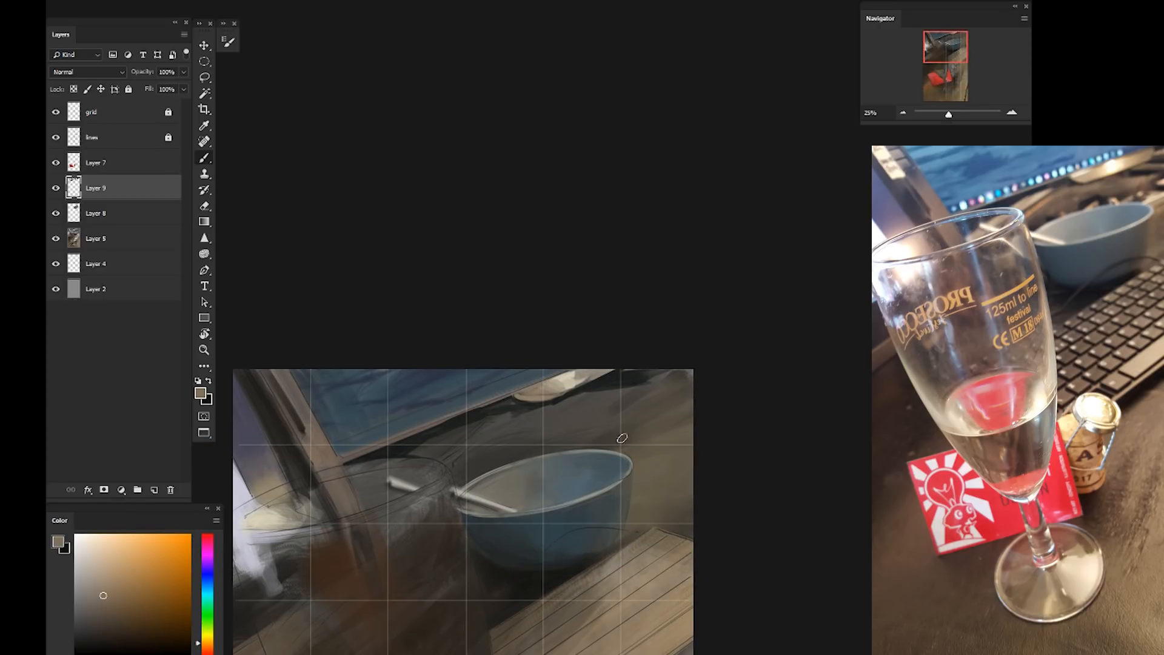
{"action": "left_click", "coordinate": [564, 378], "text": "alt"}
{"action": "mouse_move", "coordinate": [692, 414]}
{"action": "left_mouse_down"}
{"action": "mouse_move", "coordinate": [616, 449]}
{"action": "mouse_move", "coordinate": [680, 416]}
{"action": "mouse_move", "coordinate": [638, 419]}
{"action": "left_mouse_up"}
{"action": "left_click", "coordinate": [56, 112]}
{"action": "left_click", "coordinate": [662, 406], "text": "alt"}
{"action": "left_click_drag", "start_coordinate": [638, 418], "coordinate": [691, 401]}
Add cream highlights to the diagonal object behind the bowl with a smaller brush
{"action": "left_click", "coordinate": [564, 381], "text": "alt"}
{"action": "key", "text": "bracketleft"}
{"action": "key", "text": "bracketleft"}
{"action": "key", "text": "bracketleft"}
{"action": "key", "text": "bracketleft"}
{"action": "left_click_drag", "start_coordinate": [674, 413], "coordinate": [693, 410]}
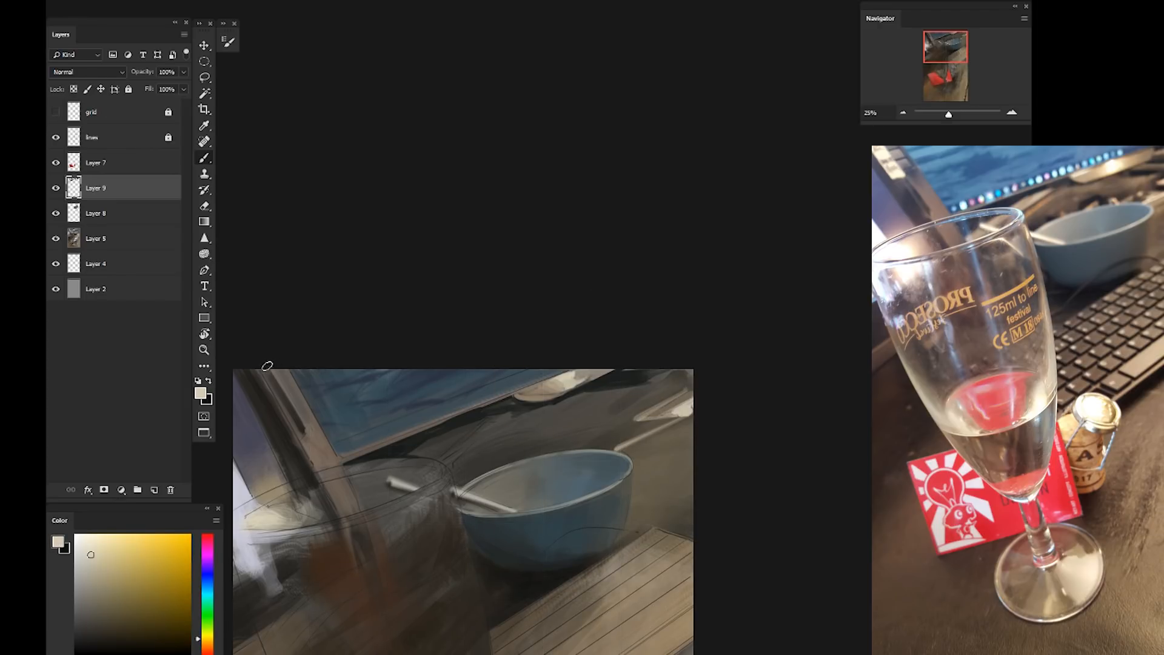
Paint small light brown marks just behind the bowl's far rim with sampled tones
{"action": "left_click", "coordinate": [612, 354], "text": "alt"}
{"action": "left_click", "coordinate": [551, 388], "text": "alt"}
{"action": "left_click_drag", "start_coordinate": [590, 450], "coordinate": [599, 442]}
{"action": "mouse_move", "coordinate": [609, 437]}
{"action": "left_mouse_down"}
{"action": "mouse_move", "coordinate": [621, 433]}
{"action": "mouse_move", "coordinate": [582, 442]}
{"action": "left_mouse_up"}
{"action": "left_click", "coordinate": [540, 397], "text": "alt"}
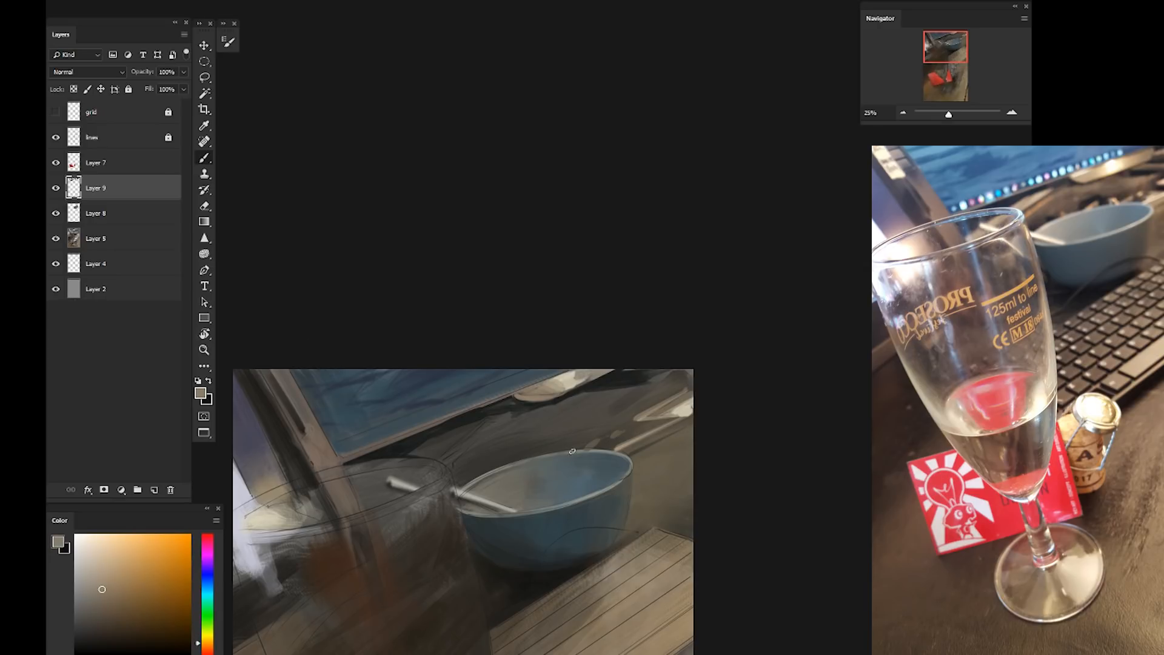
Show the grid and paint a small ochre-brown mark behind the near side of the bowl's rim
{"action": "left_click", "coordinate": [56, 112]}
{"action": "left_click", "coordinate": [543, 416], "text": "alt"}
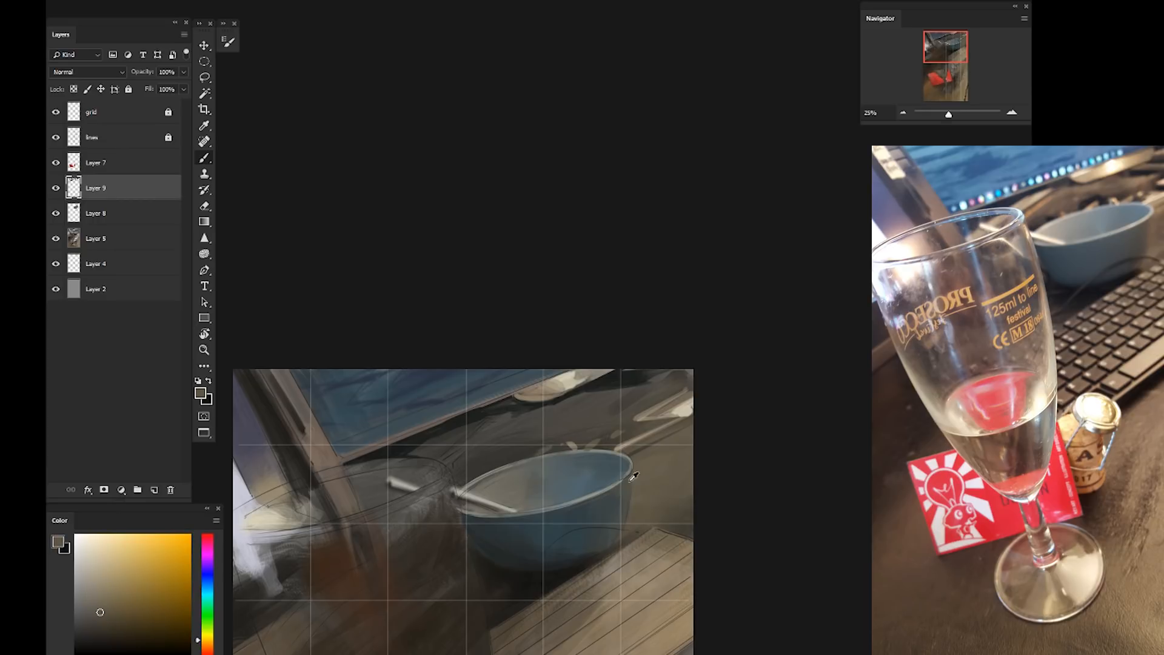
{"action": "left_click", "coordinate": [548, 439], "text": "alt"}
{"action": "left_click", "coordinate": [123, 595]}
{"action": "left_click_drag", "start_coordinate": [501, 460], "coordinate": [498, 467]}
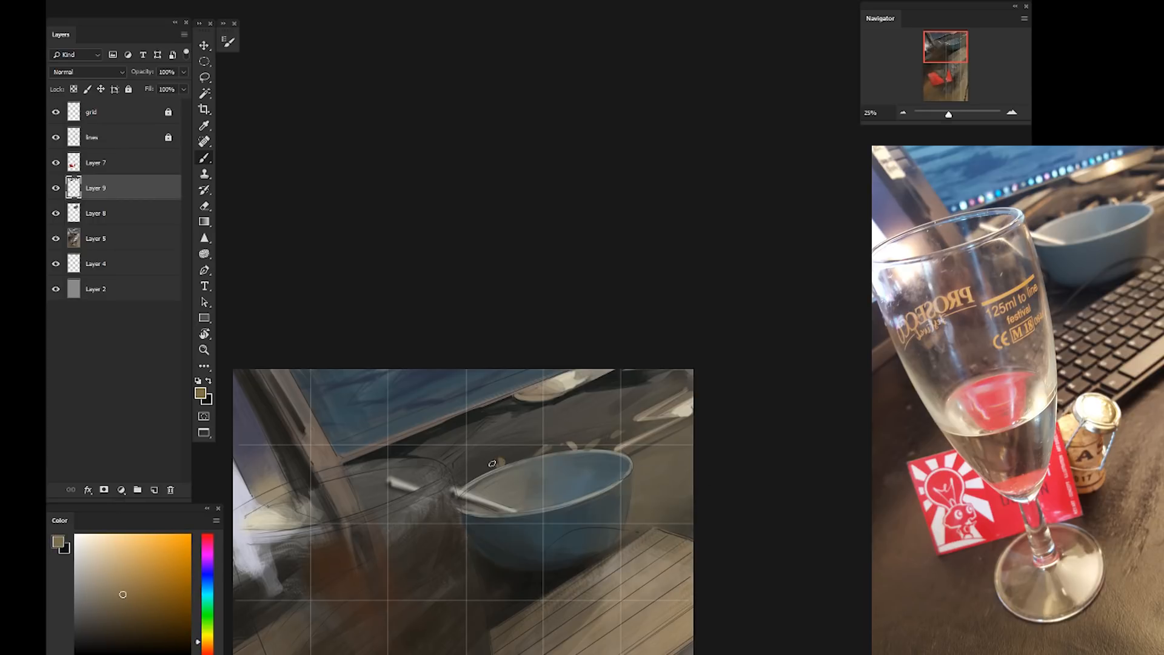
Paint near-black accents behind the bowl's rim with a reduced brush
{"action": "left_click", "coordinate": [541, 443], "text": "alt"}
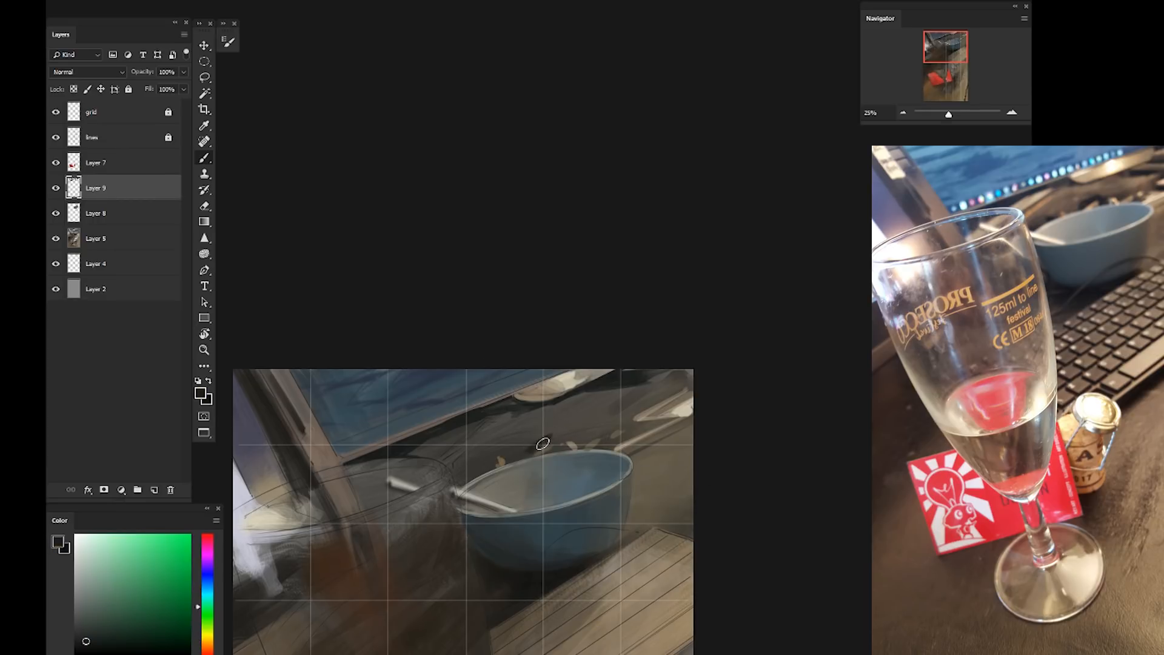
{"action": "key", "text": "F5"}
{"action": "key", "text": "F5"}
{"action": "key", "text": "bracketleft"}
{"action": "key", "text": "bracketleft"}
{"action": "key", "text": "bracketleft"}
{"action": "mouse_move", "coordinate": [552, 445]}
{"action": "left_mouse_down"}
{"action": "mouse_move", "coordinate": [550, 435]}
{"action": "mouse_move", "coordinate": [557, 447]}
{"action": "left_mouse_up"}
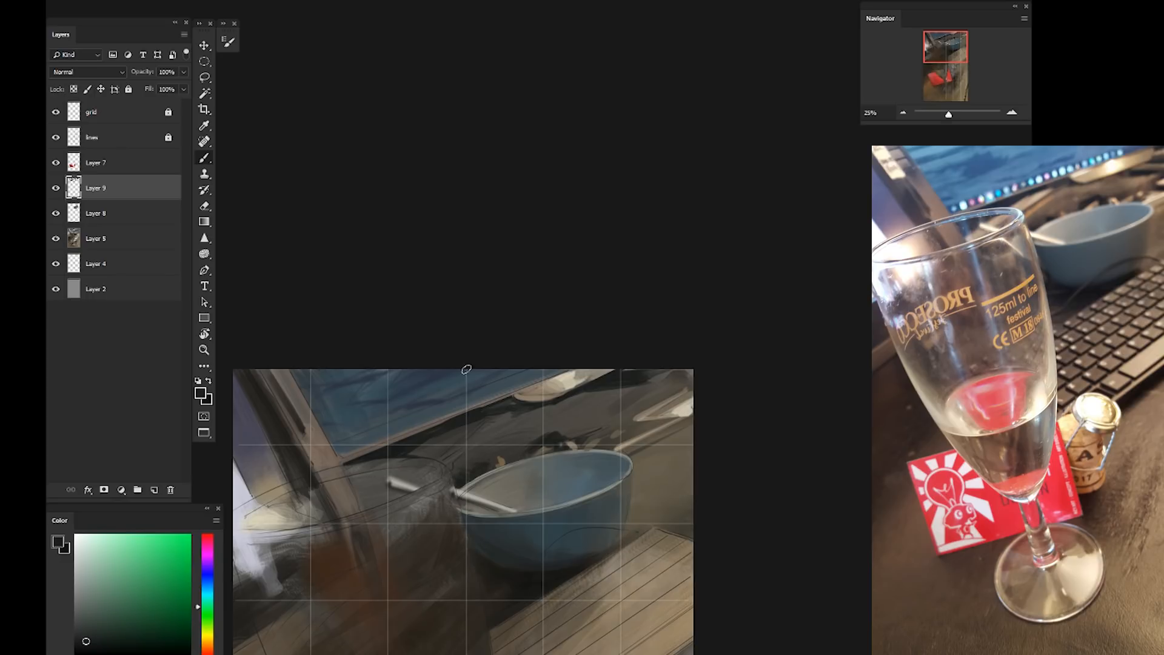
Paint a golden-brown stick and a pale beige shape between the monitor's frame and the bowl
{"action": "left_click", "coordinate": [515, 438], "text": "alt"}
{"action": "key", "text": "F5"}
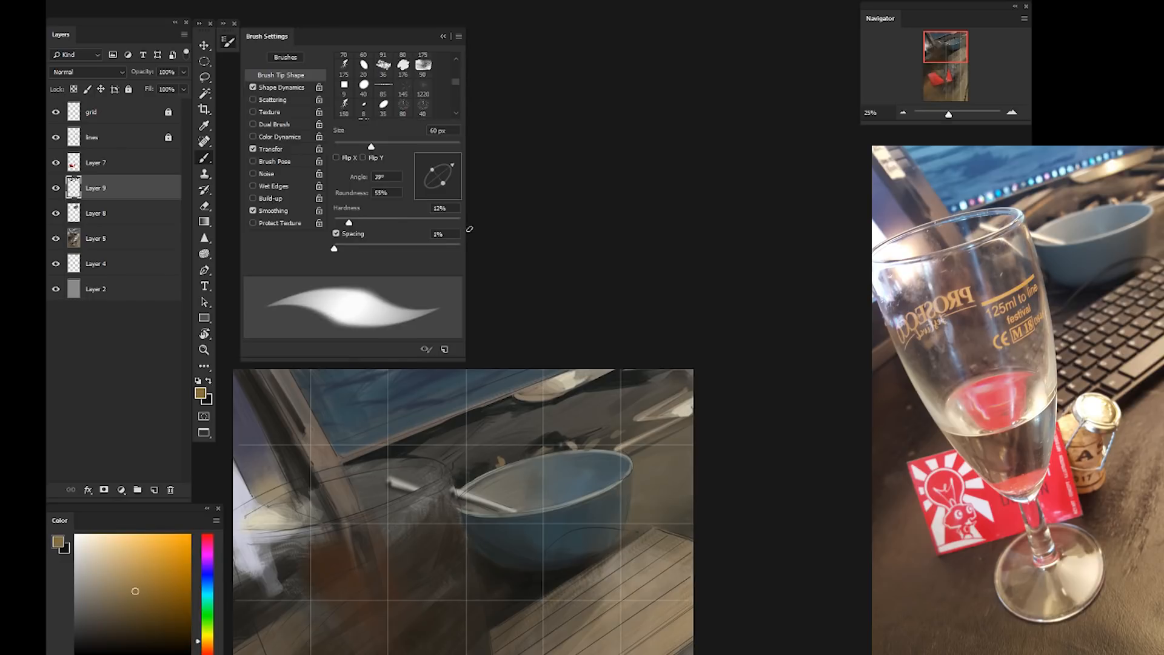
{"action": "key", "text": "F5"}
{"action": "mouse_move", "coordinate": [450, 463]}
{"action": "left_mouse_down"}
{"action": "mouse_move", "coordinate": [490, 425]}
{"action": "mouse_move", "coordinate": [422, 451]}
{"action": "left_mouse_up"}
{"action": "left_click", "coordinate": [533, 389], "text": "alt"}
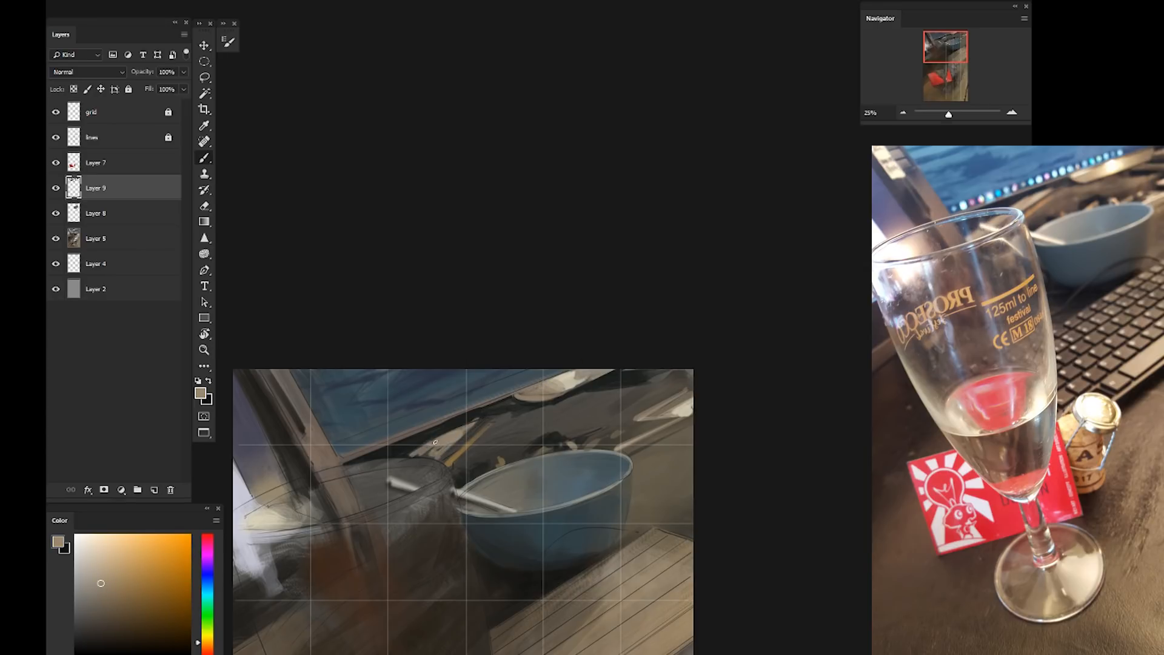
{"action": "left_click", "coordinate": [473, 415], "text": "alt"}
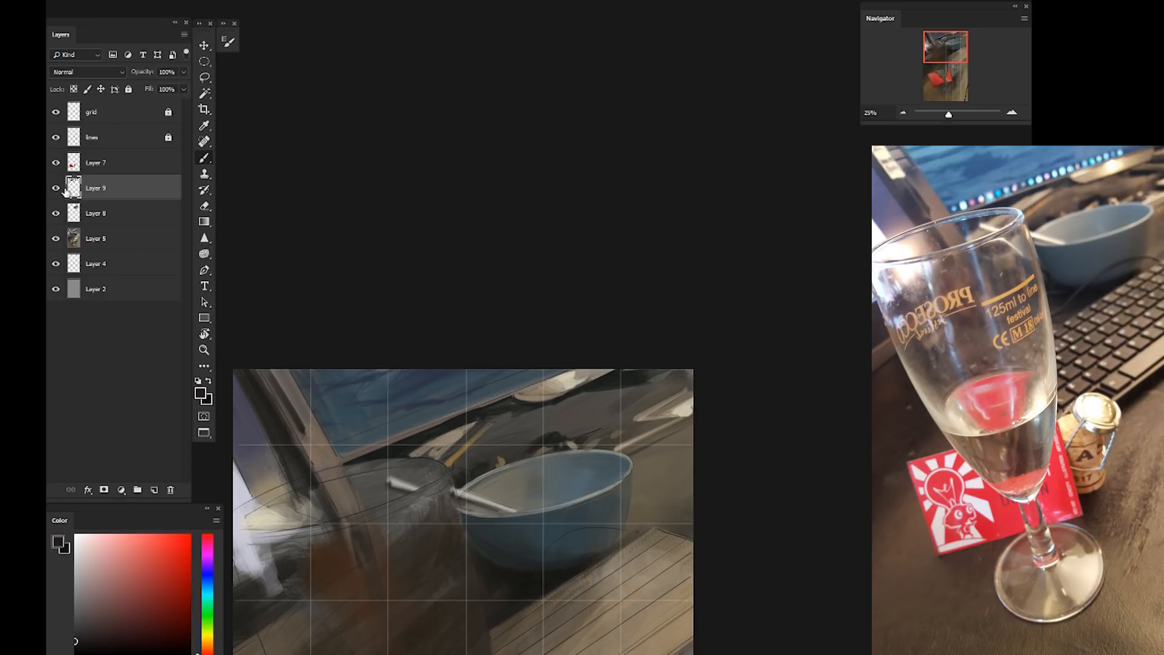
Paint a dark curved cable arching across the front of the bowl above the keyboard
{"action": "left_click", "coordinate": [555, 582], "text": "alt"}
{"action": "mouse_move", "coordinate": [643, 532]}
{"action": "left_mouse_down"}
{"action": "mouse_move", "coordinate": [559, 534]}
{"action": "mouse_move", "coordinate": [539, 564]}
{"action": "left_mouse_up"}
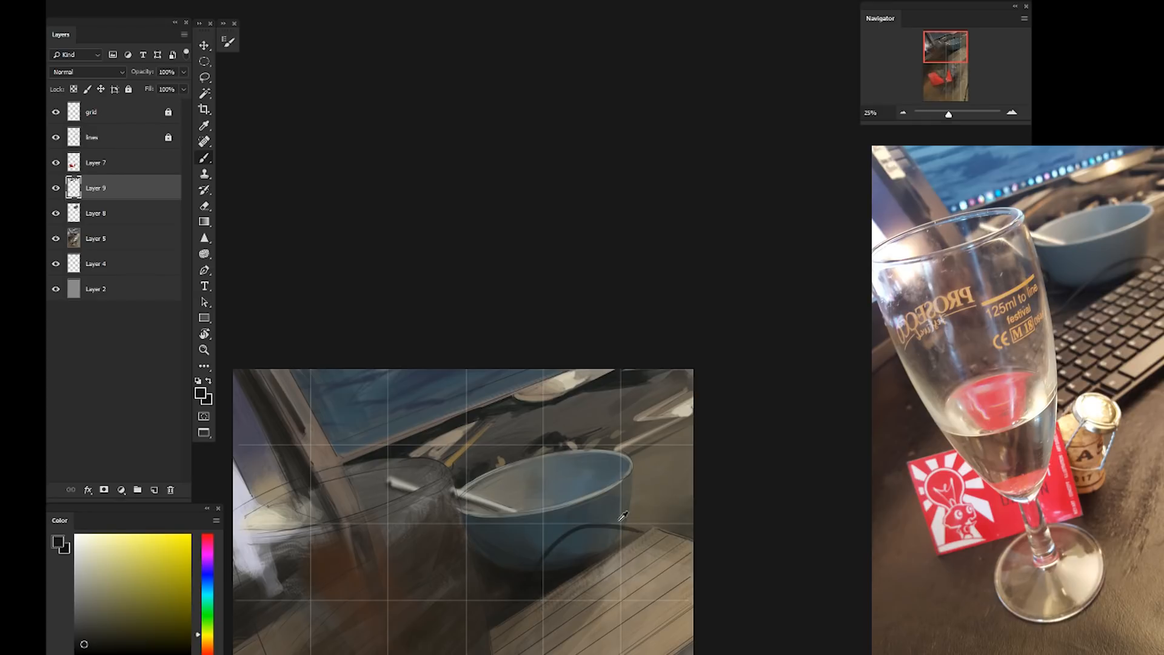
{"action": "left_click", "coordinate": [634, 516], "text": "alt"}
{"action": "key", "text": "F5"}
{"action": "key", "text": "F5"}
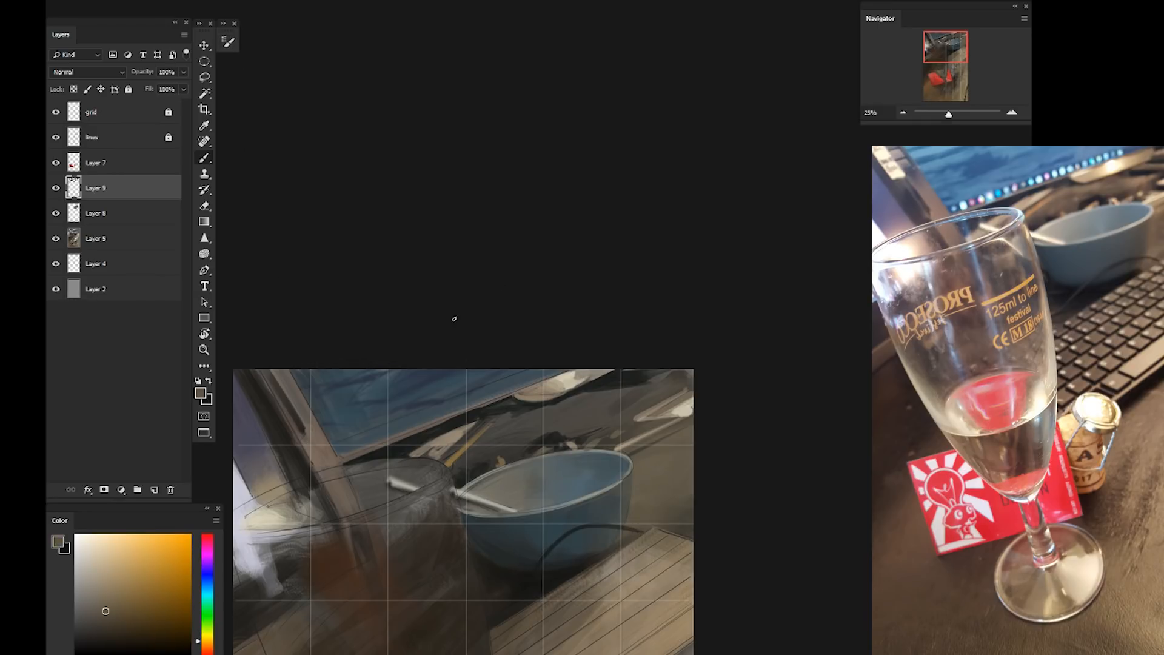
Extend the dark cable down past the bowl's base toward the keyboard's edge
{"action": "left_click", "coordinate": [536, 566], "text": "alt"}
{"action": "left_click", "coordinate": [537, 565], "text": "alt"}
{"action": "left_click", "coordinate": [491, 616], "text": "alt"}
{"action": "left_click", "coordinate": [537, 565], "text": "alt"}
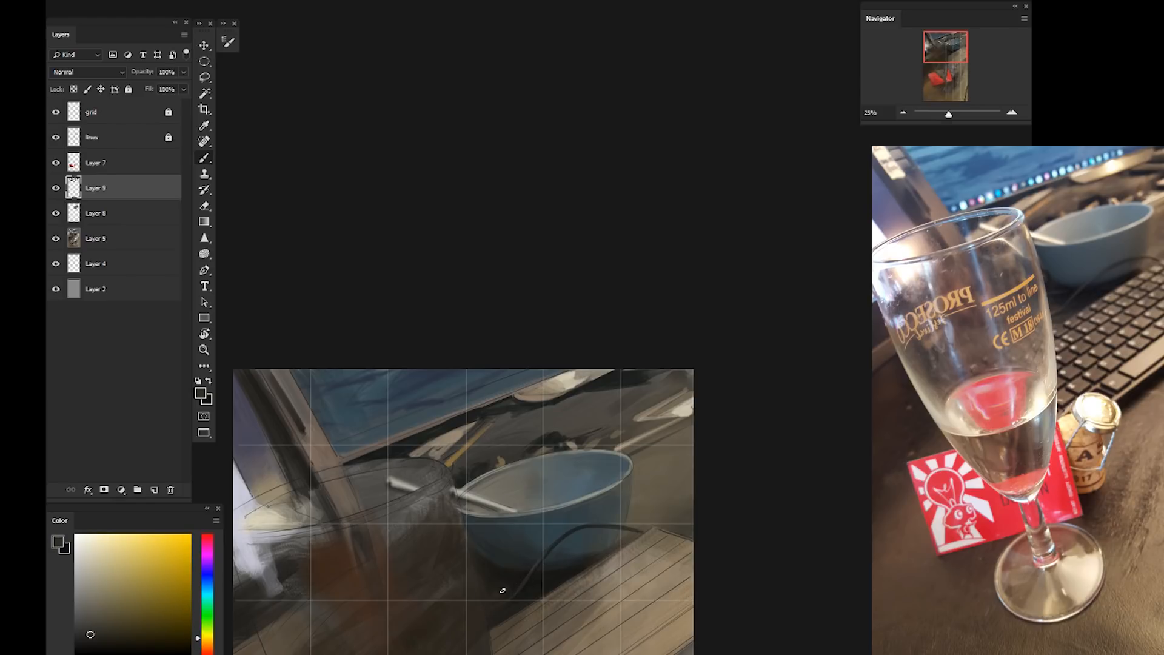
{"action": "left_click", "coordinate": [526, 581], "text": "alt"}
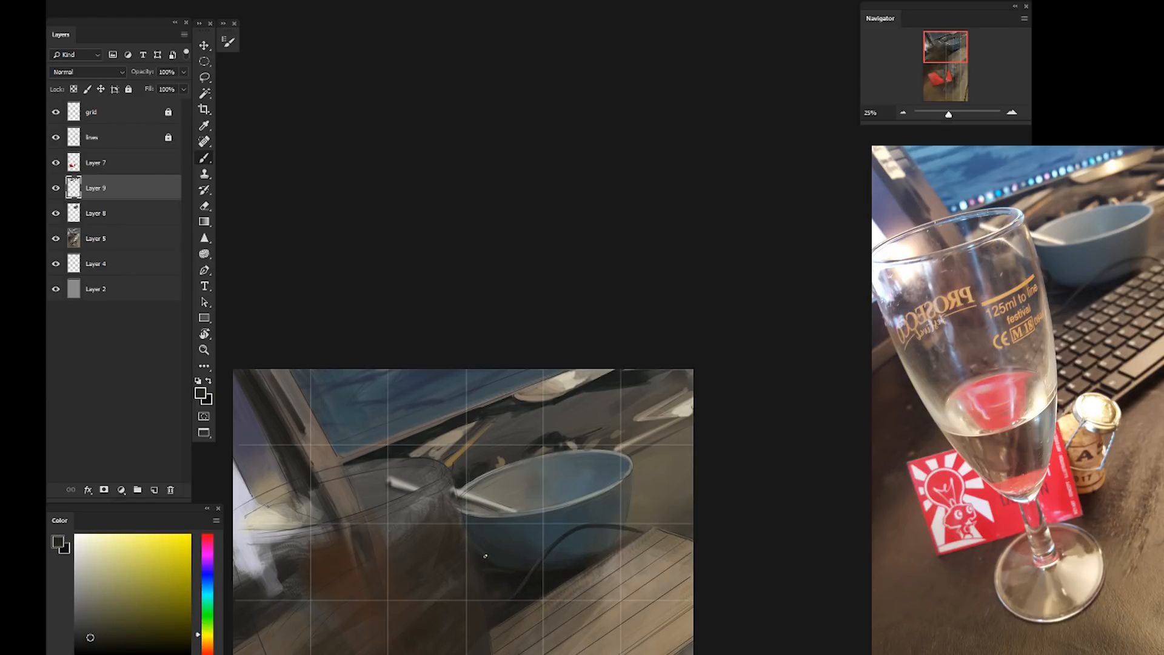
Create a new layer directly beneath Layer 9 and sample a muted brown from the glass area
{"action": "left_click", "coordinate": [485, 555], "text": "alt"}
{"action": "left_click_drag", "start_coordinate": [424, 440], "coordinate": [535, 429]}
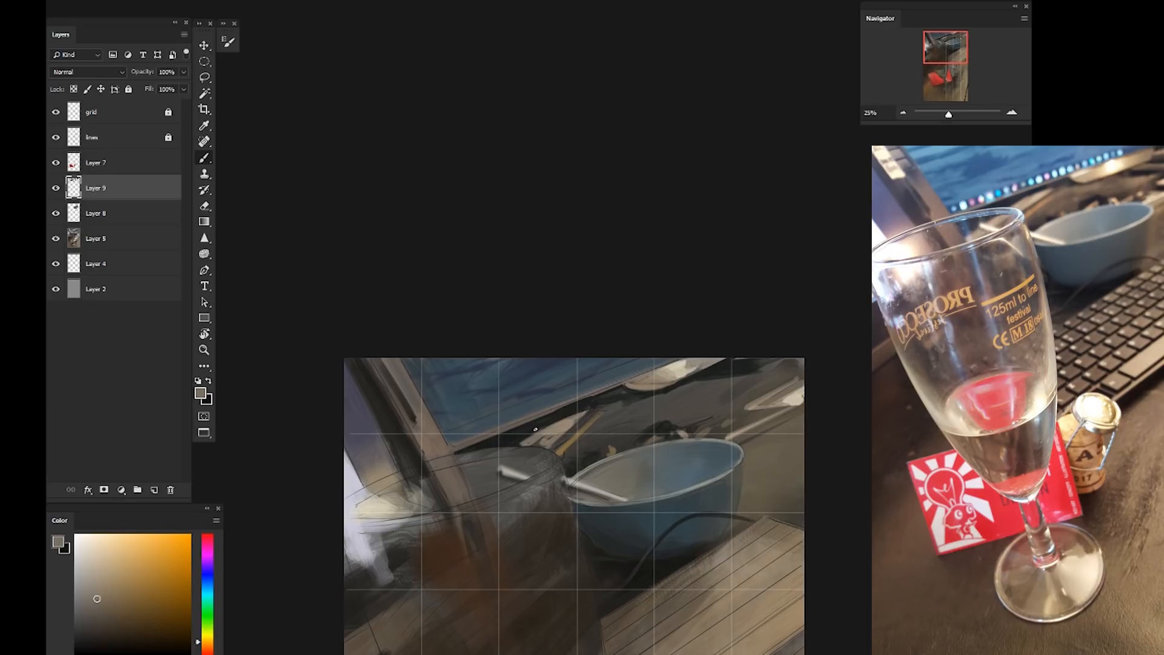
{"action": "key", "text": "ctrl+shift+alt+n"}
{"action": "left_click", "coordinate": [511, 460], "text": "alt"}
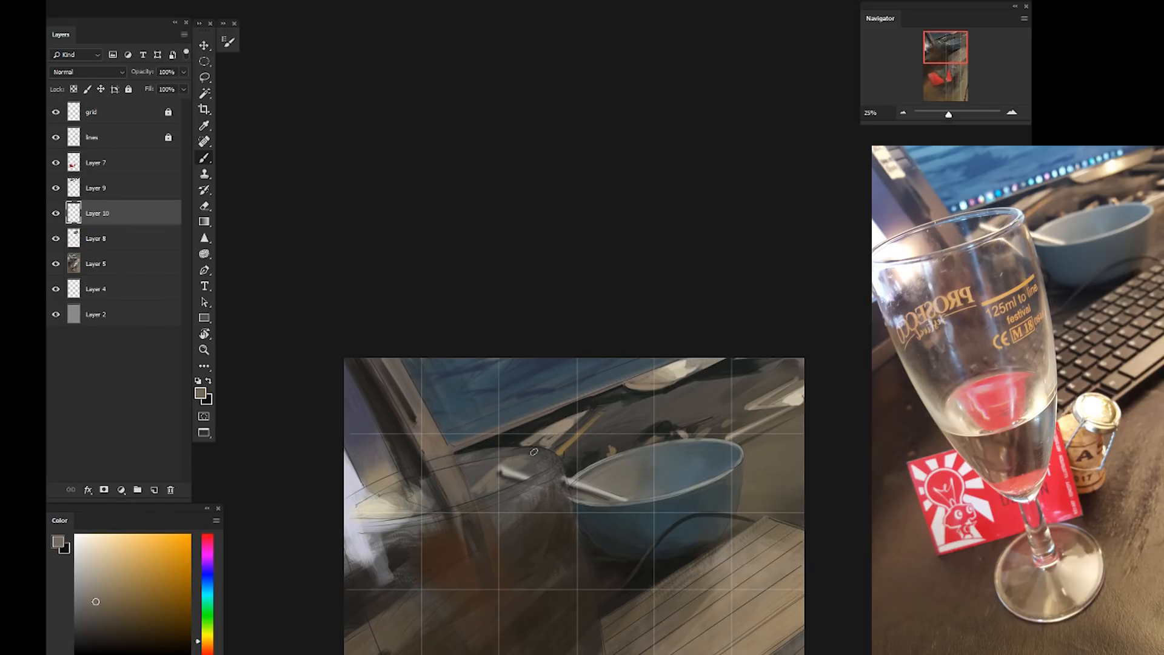
Paint sampled brown tones on the new layer in the gap between the glass and the keyboard
{"action": "left_click_drag", "start_coordinate": [450, 279], "coordinate": [372, 212]}
{"action": "left_click_drag", "start_coordinate": [344, 529], "coordinate": [409, 472]}
{"action": "left_click", "coordinate": [595, 485], "text": "alt"}
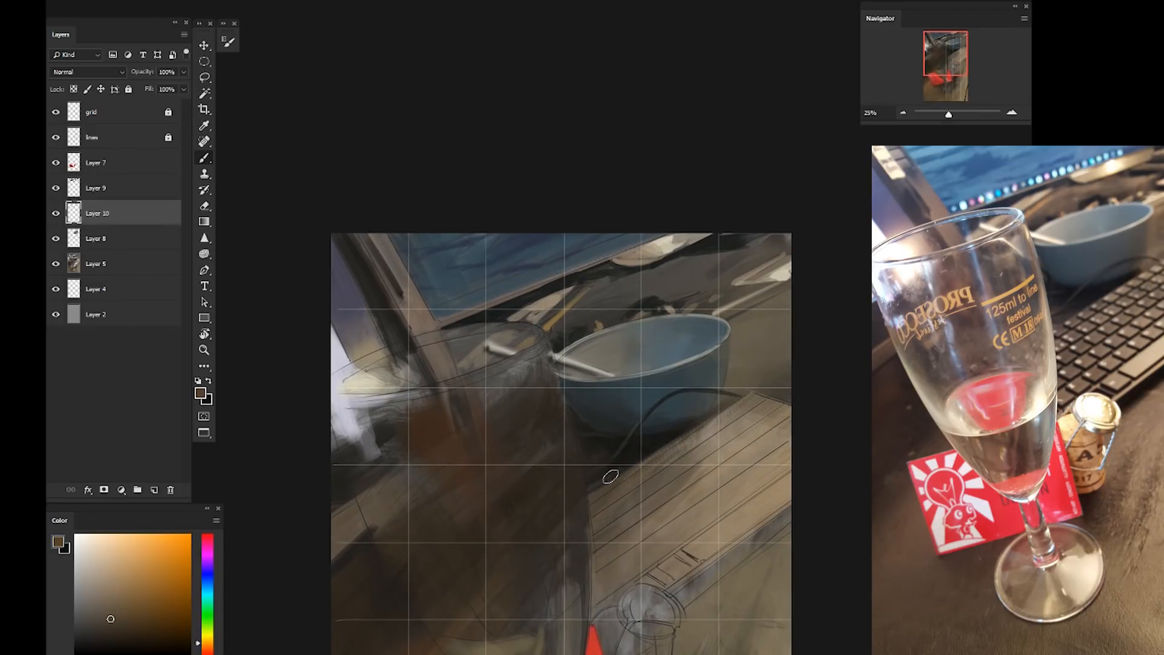
{"action": "left_click", "coordinate": [601, 480], "text": "alt"}
{"action": "left_click_drag", "start_coordinate": [621, 471], "coordinate": [594, 484]}
{"action": "left_click_drag", "start_coordinate": [403, 494], "coordinate": [415, 483]}
{"action": "left_click_drag", "start_coordinate": [391, 397], "coordinate": [377, 478]}
Switch to the Blur tool, compare the painting with and without Layer 9, and hide the grid
{"action": "left_click", "coordinate": [56, 189]}
{"action": "left_click", "coordinate": [56, 189]}
{"action": "right_click", "coordinate": [204, 239]}
{"action": "left_click", "coordinate": [235, 237]}
{"action": "right_click", "coordinate": [425, 406]}
{"action": "key", "text": "Escape"}
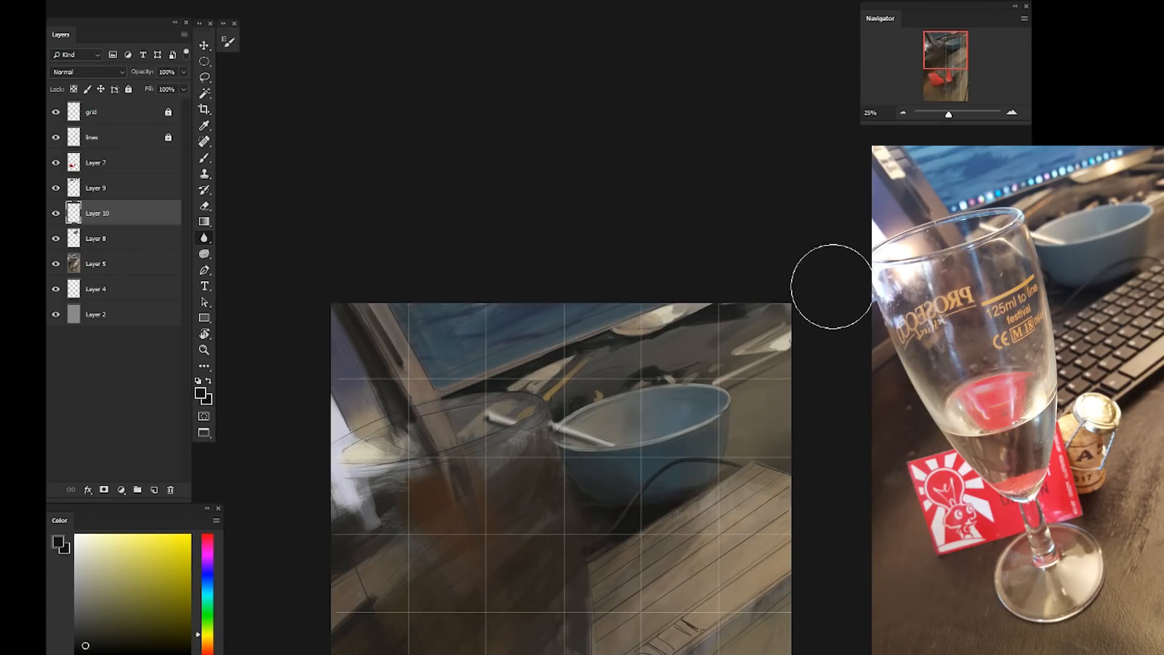
{"action": "key", "text": "alt+bracketright"}
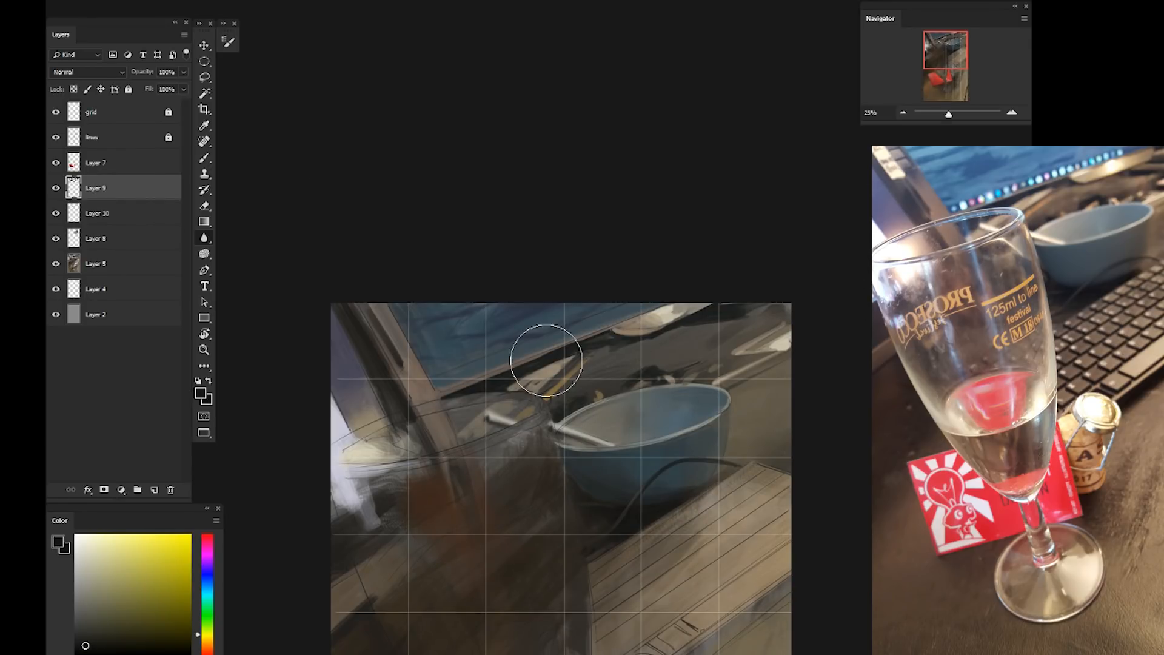
{"action": "left_click", "coordinate": [85, 199], "text": "ctrl"}
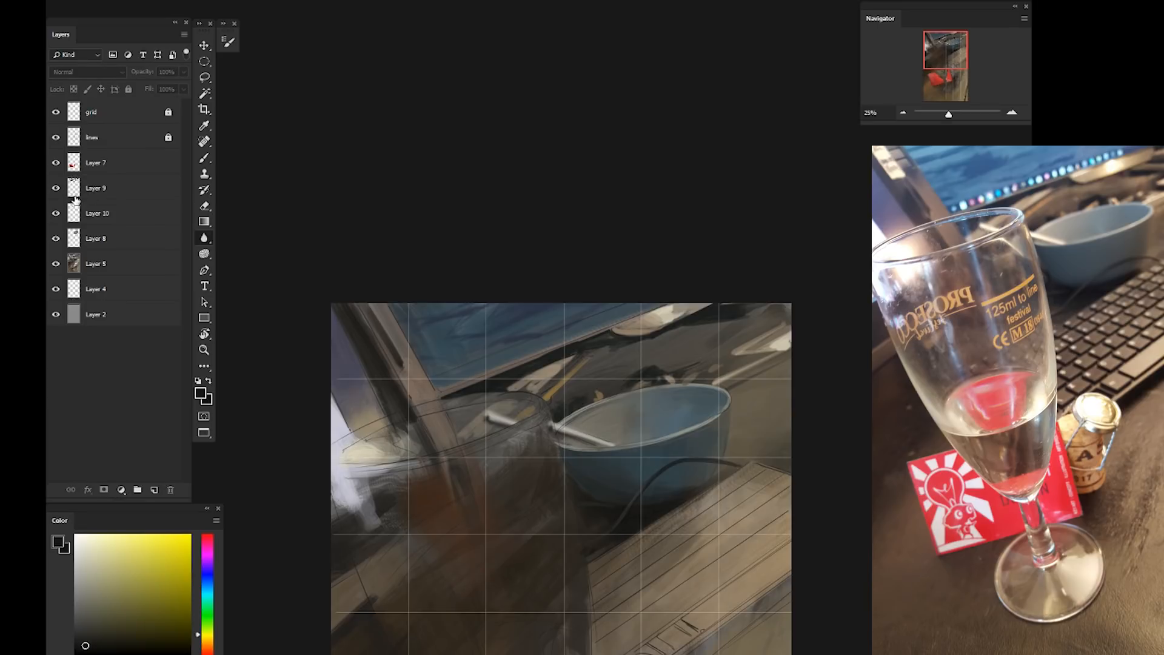
{"action": "left_click", "coordinate": [56, 112]}
{"action": "left_click_drag", "start_coordinate": [367, 531], "coordinate": [360, 318]}
{"action": "left_click_drag", "start_coordinate": [372, 461], "coordinate": [370, 478]}
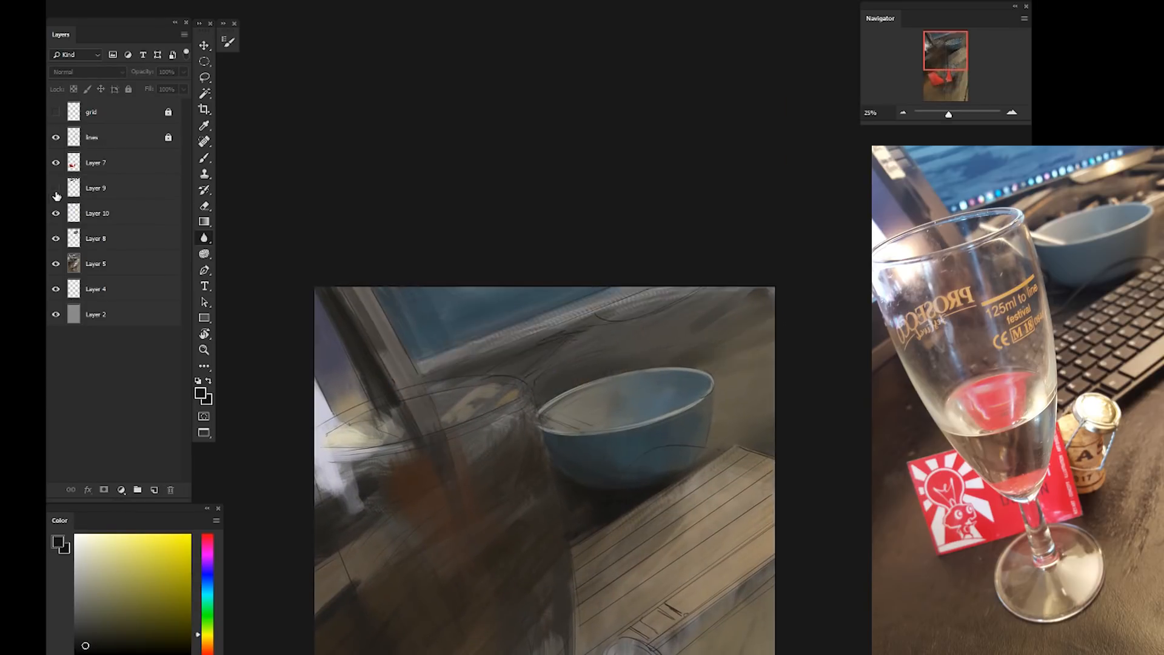
Soften the background objects under the monitor on Layer 9 using the Eraser with a large soft brush
{"action": "left_click", "coordinate": [97, 189]}
{"action": "key", "text": "]"}
{"action": "key", "text": "]"}
{"action": "left_click", "coordinate": [204, 206]}
{"action": "right_click", "coordinate": [425, 181]}
{"action": "double_click", "coordinate": [517, 248]}
{"action": "key", "text": "]"}
{"action": "key", "text": "]"}
{"action": "key", "text": "]"}
{"action": "key", "text": "]"}
{"action": "key", "text": "]"}
{"action": "key", "text": "]"}
{"action": "key", "text": "]"}
{"action": "left_click_drag", "start_coordinate": [743, 322], "coordinate": [493, 341]}
{"action": "key", "text": "["}
{"action": "key", "text": "["}
{"action": "mouse_move", "coordinate": [378, 503]}
{"action": "left_mouse_down"}
{"action": "mouse_move", "coordinate": [364, 358]}
{"action": "mouse_move", "coordinate": [385, 375]}
{"action": "left_mouse_up"}
Return to the Brush, rotate the canvas and paint a sampled dark blue stroke across the monitor's screen with another brush preset
{"action": "key", "text": "b"}
{"action": "left_click", "coordinate": [56, 139]}
{"action": "left_click", "coordinate": [56, 139]}
{"action": "left_click_drag", "start_coordinate": [437, 404], "coordinate": [442, 563]}
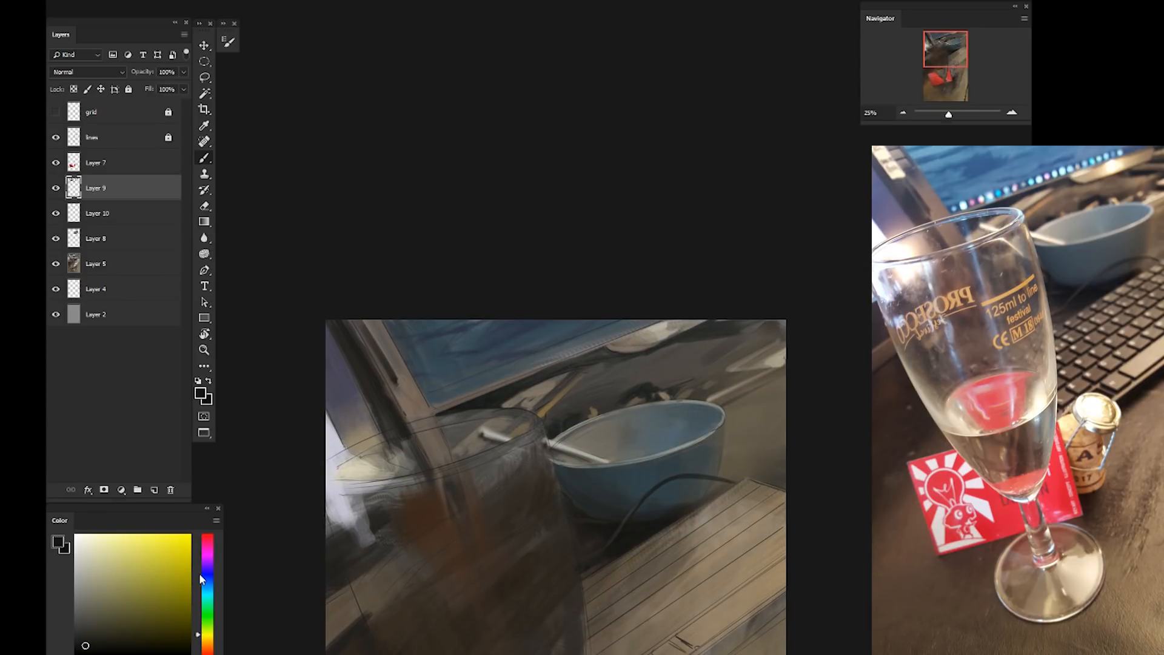
{"action": "left_click", "coordinate": [460, 357], "text": "alt"}
{"action": "key", "text": "r"}
{"action": "left_click_drag", "start_coordinate": [518, 503], "coordinate": [336, 373]}
{"action": "right_click", "coordinate": [335, 372]}
{"action": "left_click", "coordinate": [865, 609]}
{"action": "left_click", "coordinate": [613, 118]}
{"action": "right_click", "coordinate": [536, 447]}
{"action": "left_click", "coordinate": [896, 609]}
{"action": "left_click", "coordinate": [613, 118]}
{"action": "left_click", "coordinate": [474, 280], "text": "alt"}
{"action": "left_click_drag", "start_coordinate": [475, 274], "coordinate": [593, 452]}
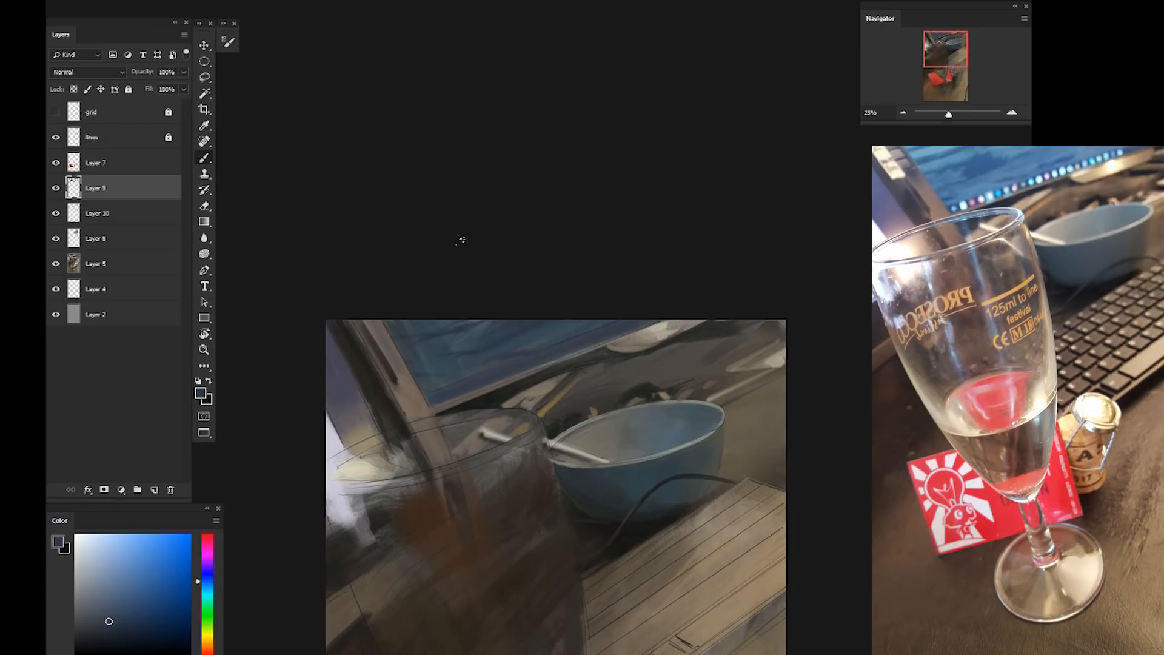
Choose a different brush preset and paint a blue and a cyan icon dot in the screen's lower corner
{"action": "right_click", "coordinate": [425, 418]}
{"action": "left_click", "coordinate": [861, 633]}
{"action": "left_click", "coordinate": [397, 148]}
{"action": "left_click", "coordinate": [227, 42]}
{"action": "left_click", "coordinate": [348, 217]}
{"action": "left_click", "coordinate": [227, 42]}
{"action": "left_click", "coordinate": [141, 580]}
{"action": "left_click_drag", "start_coordinate": [434, 393], "coordinate": [435, 401]}
{"action": "left_click", "coordinate": [442, 394], "text": "alt"}
{"action": "left_click", "coordinate": [208, 595]}
{"action": "left_click", "coordinate": [117, 542]}
{"action": "left_click", "coordinate": [455, 391]}
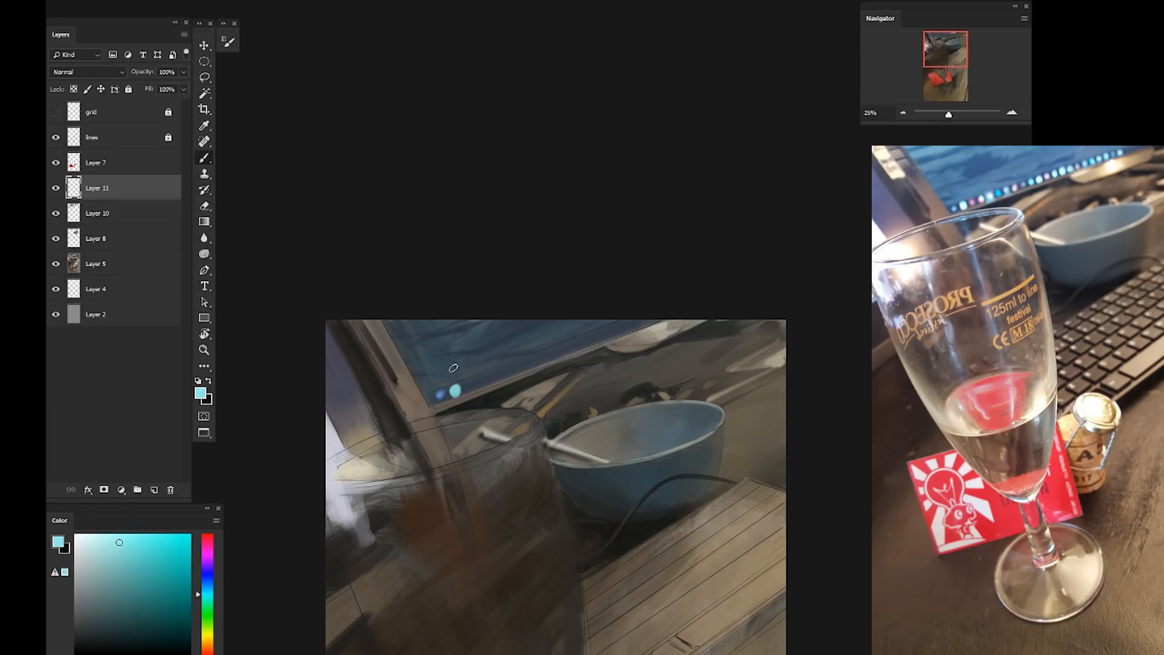
Add a pinkish-red icon dot next to the cyan one along the screen's lower edge
{"action": "left_click", "coordinate": [208, 550]}
{"action": "left_click", "coordinate": [208, 539]}
{"action": "left_click", "coordinate": [140, 561]}
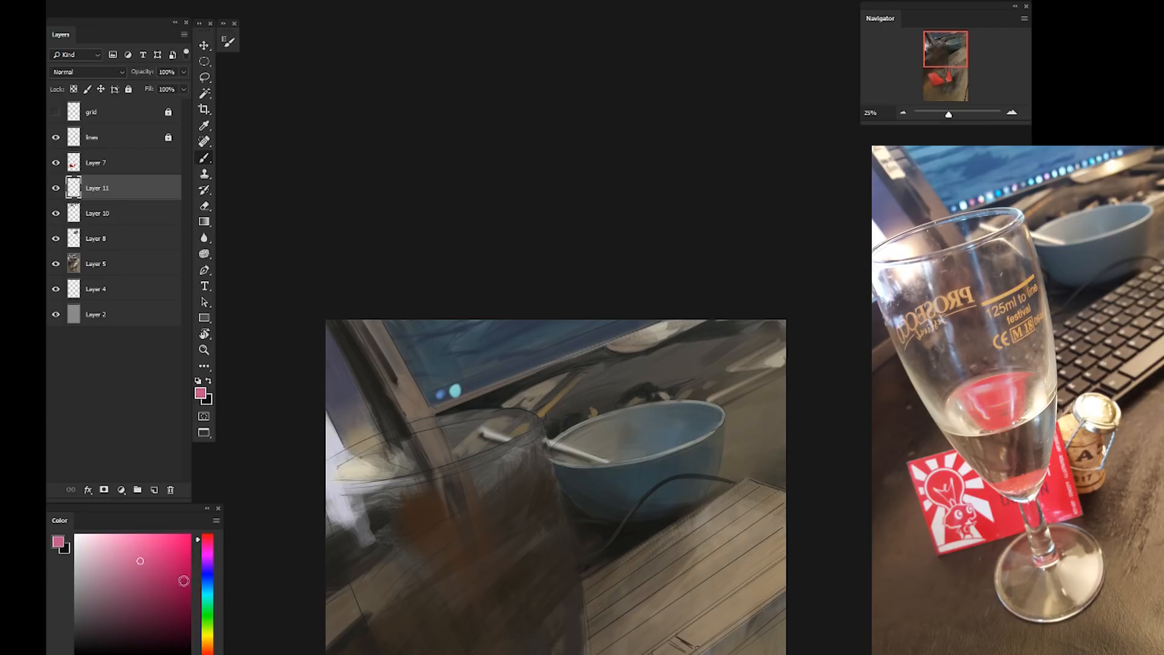
{"action": "left_click", "coordinate": [155, 576]}
{"action": "left_click", "coordinate": [469, 382]}
{"action": "left_click", "coordinate": [136, 545]}
{"action": "left_click_drag", "start_coordinate": [470, 380], "coordinate": [503, 372]}
Continue the row of screen icons with an orange dot and a bright teal dot
{"action": "left_click", "coordinate": [207, 643]}
{"action": "left_click", "coordinate": [155, 571]}
{"action": "left_click", "coordinate": [208, 653]}
{"action": "left_click", "coordinate": [208, 595]}
{"action": "left_click", "coordinate": [123, 558]}
{"action": "left_click", "coordinate": [123, 540]}
{"action": "left_click", "coordinate": [500, 371]}
Add a bright blue dot and a duller teal dot to the icon row
{"action": "left_click", "coordinate": [207, 579]}
{"action": "left_click", "coordinate": [153, 541]}
{"action": "left_click", "coordinate": [519, 363]}
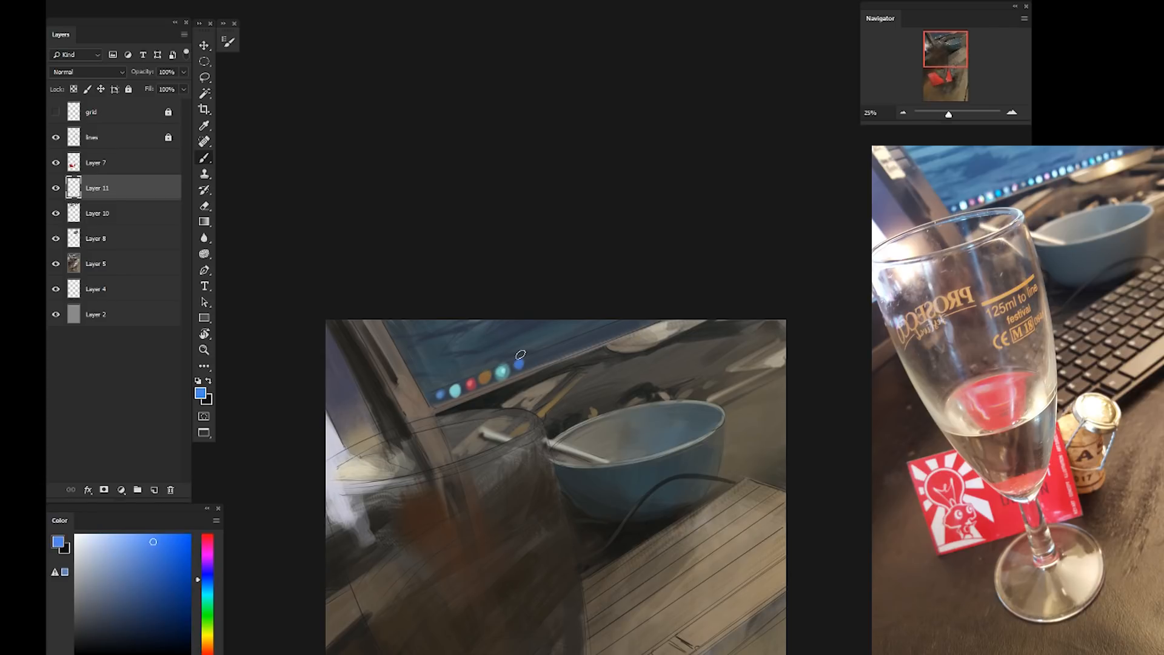
{"action": "left_click", "coordinate": [206, 595]}
{"action": "left_click", "coordinate": [126, 577]}
{"action": "left_click", "coordinate": [533, 358]}
Add a pink dot and a greyish-green dot to the far end of the icon row
{"action": "left_click", "coordinate": [208, 539]}
{"action": "left_click", "coordinate": [151, 544]}
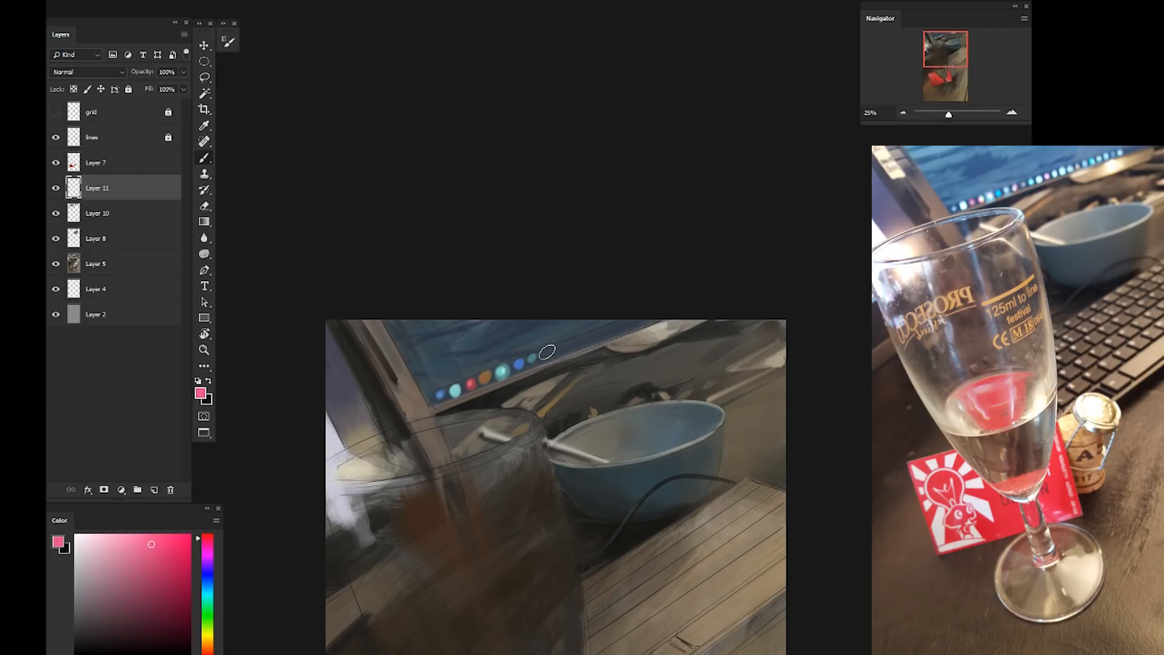
{"action": "left_click", "coordinate": [88, 578]}
{"action": "left_click", "coordinate": [206, 599]}
{"action": "left_click", "coordinate": [560, 348]}
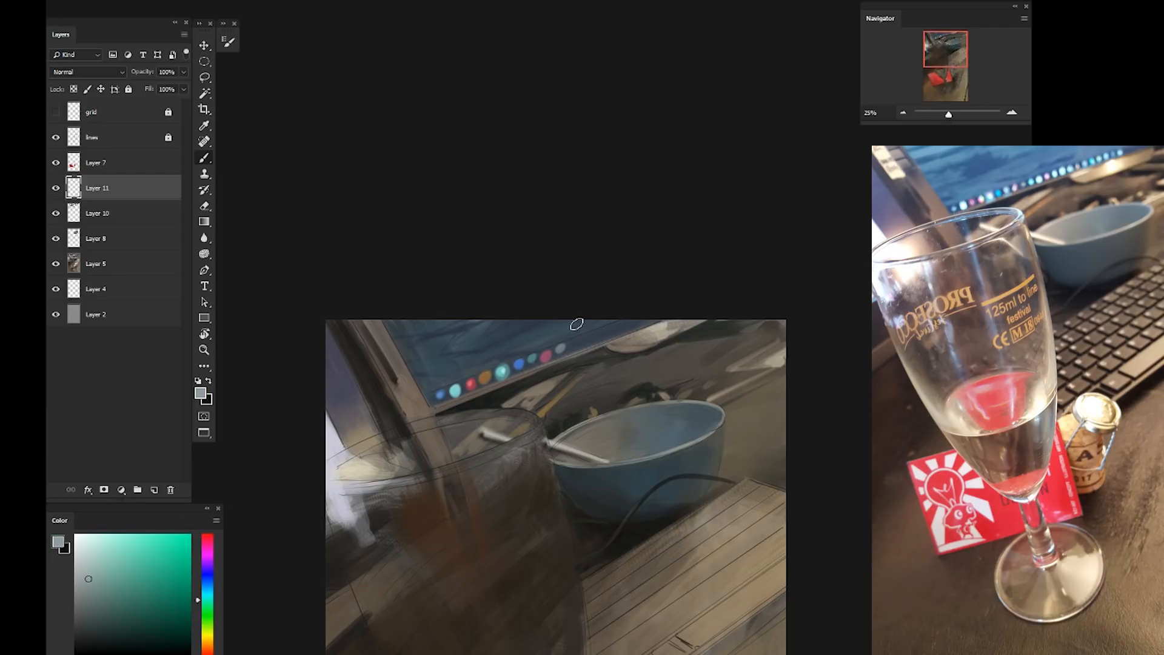
Add several more coloured dots to the far end of the icon row along the monitor's lower edge
{"action": "left_click", "coordinate": [580, 343]}
{"action": "left_click", "coordinate": [208, 589]}
{"action": "left_click", "coordinate": [597, 336]}
{"action": "left_click", "coordinate": [127, 551]}
{"action": "left_click", "coordinate": [207, 649]}
{"action": "left_click", "coordinate": [103, 578]}
{"action": "left_click", "coordinate": [208, 598]}
{"action": "left_click", "coordinate": [626, 325]}
{"action": "left_click", "coordinate": [642, 321]}
Touch up the screen icons with pale mint and sampled pink
{"action": "mouse_move", "coordinate": [294, 420]}
{"action": "left_mouse_down"}
{"action": "mouse_move", "coordinate": [312, 265]}
{"action": "mouse_move", "coordinate": [280, 383]}
{"action": "left_mouse_up"}
{"action": "left_click", "coordinate": [93, 545]}
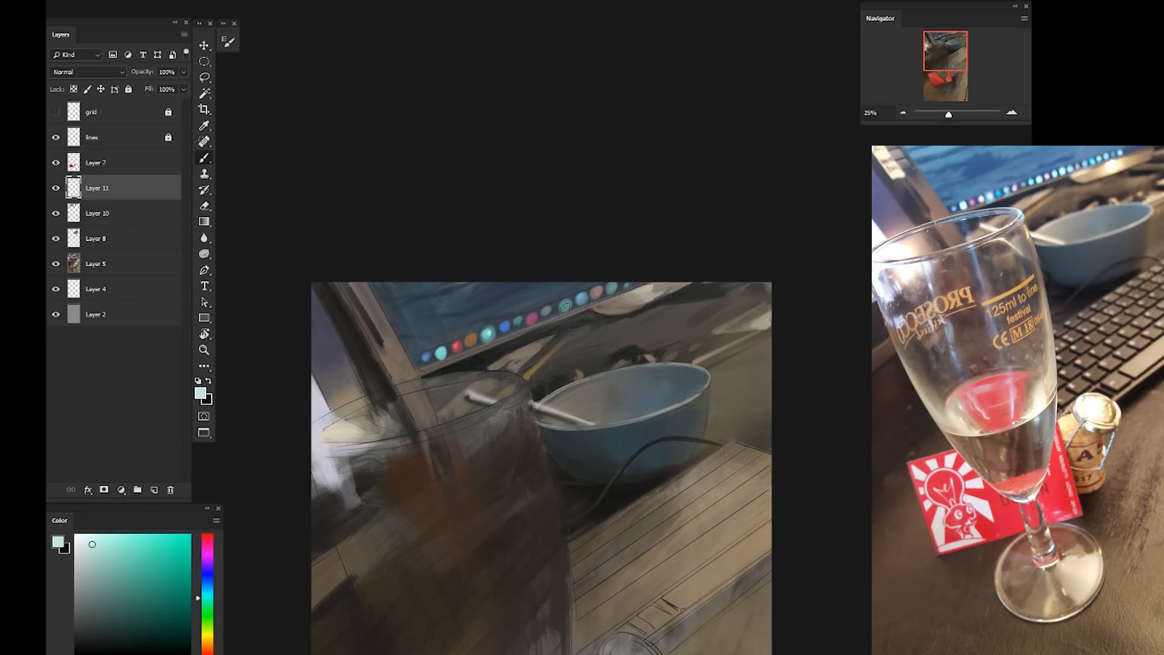
{"action": "left_click", "coordinate": [530, 318], "text": "alt"}
{"action": "left_click_drag", "start_coordinate": [256, 516], "coordinate": [278, 459]}
Brighten the row of screen icons with the Dodge tool
{"action": "right_click", "coordinate": [204, 239]}
{"action": "right_click", "coordinate": [204, 254]}
{"action": "left_click", "coordinate": [242, 255]}
{"action": "mouse_move", "coordinate": [434, 299]}
{"action": "left_mouse_down"}
{"action": "mouse_move", "coordinate": [528, 252]}
{"action": "mouse_move", "coordinate": [606, 238]}
{"action": "left_mouse_up"}
{"action": "left_click_drag", "start_coordinate": [363, 379], "coordinate": [356, 428]}
{"action": "key", "text": "["}
{"action": "key", "text": "["}
{"action": "key", "text": "["}
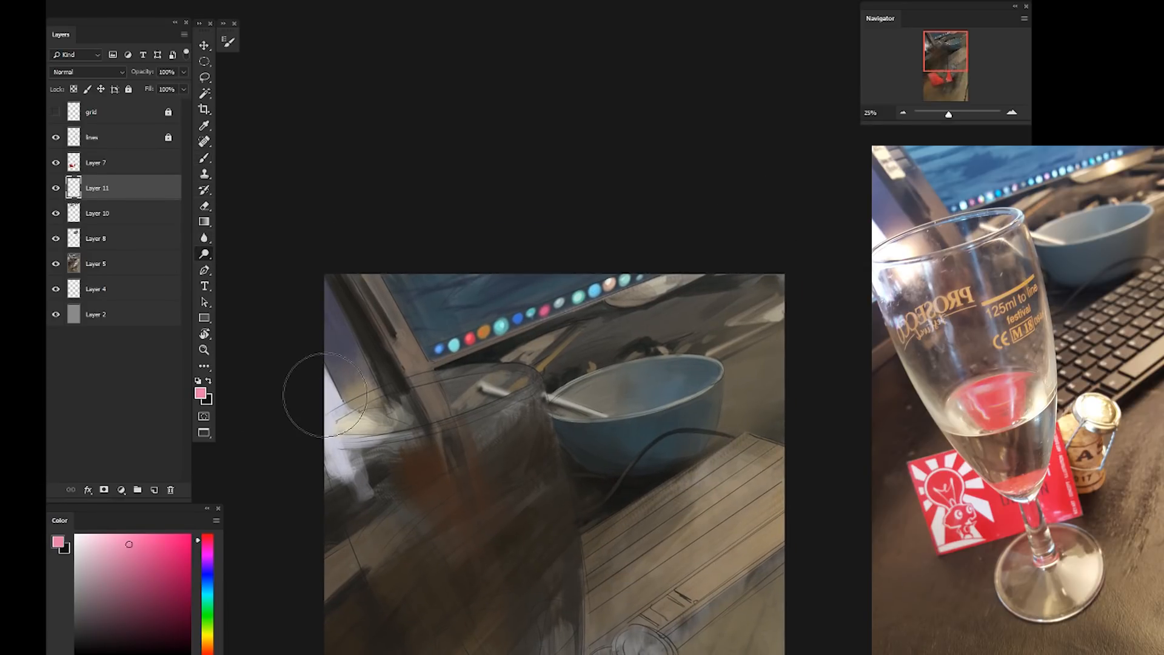
Add a new layer above Layer 10 and enclose the monitor screen in a polygonal lasso selection
{"action": "left_click", "coordinate": [89, 214]}
{"action": "left_click", "coordinate": [154, 490]}
{"action": "key", "text": "shift+l"}
{"action": "left_click", "coordinate": [430, 363]}
{"action": "left_click", "coordinate": [693, 262]}
{"action": "left_click", "coordinate": [441, 181]}
{"action": "left_click", "coordinate": [368, 221]}
{"action": "left_click", "coordinate": [431, 365]}
Brush a medium blue tint across the selected monitor screen
{"action": "key", "text": "b"}
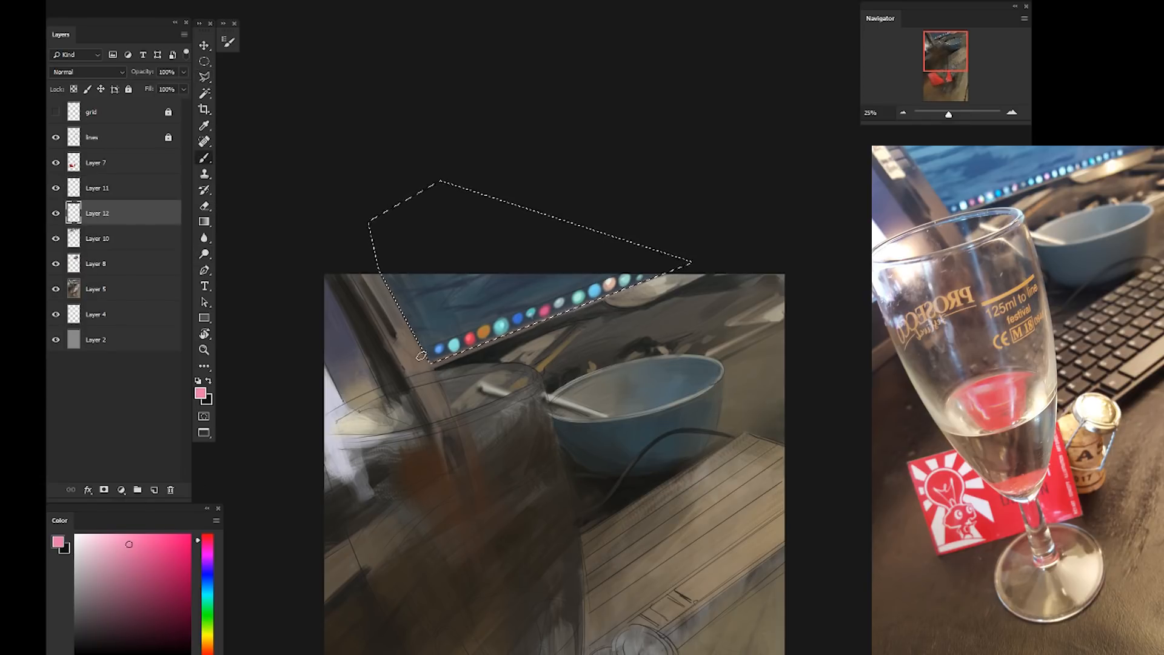
{"action": "left_click", "coordinate": [444, 315], "text": "alt"}
{"action": "right_click", "coordinate": [443, 318]}
{"action": "left_click", "coordinate": [839, 631]}
{"action": "left_click", "coordinate": [362, 115]}
{"action": "left_click", "coordinate": [140, 593]}
{"action": "mouse_move", "coordinate": [398, 282]}
{"action": "left_mouse_down"}
{"action": "mouse_move", "coordinate": [408, 299]}
{"action": "mouse_move", "coordinate": [559, 286]}
{"action": "left_mouse_up"}
Layer a brighter, more saturated blue over the monitor screen and clear the selection
{"action": "left_click", "coordinate": [155, 610]}
{"action": "left_click_drag", "start_coordinate": [424, 317], "coordinate": [454, 310]}
{"action": "left_click", "coordinate": [447, 309], "text": "alt"}
{"action": "left_click", "coordinate": [162, 561]}
{"action": "left_click_drag", "start_coordinate": [521, 251], "coordinate": [424, 291]}
{"action": "key", "text": "ctrl+d"}
Reduce the brush size and add a new layer directly above Layer 5
{"action": "left_click_drag", "start_coordinate": [343, 197], "coordinate": [361, 144]}
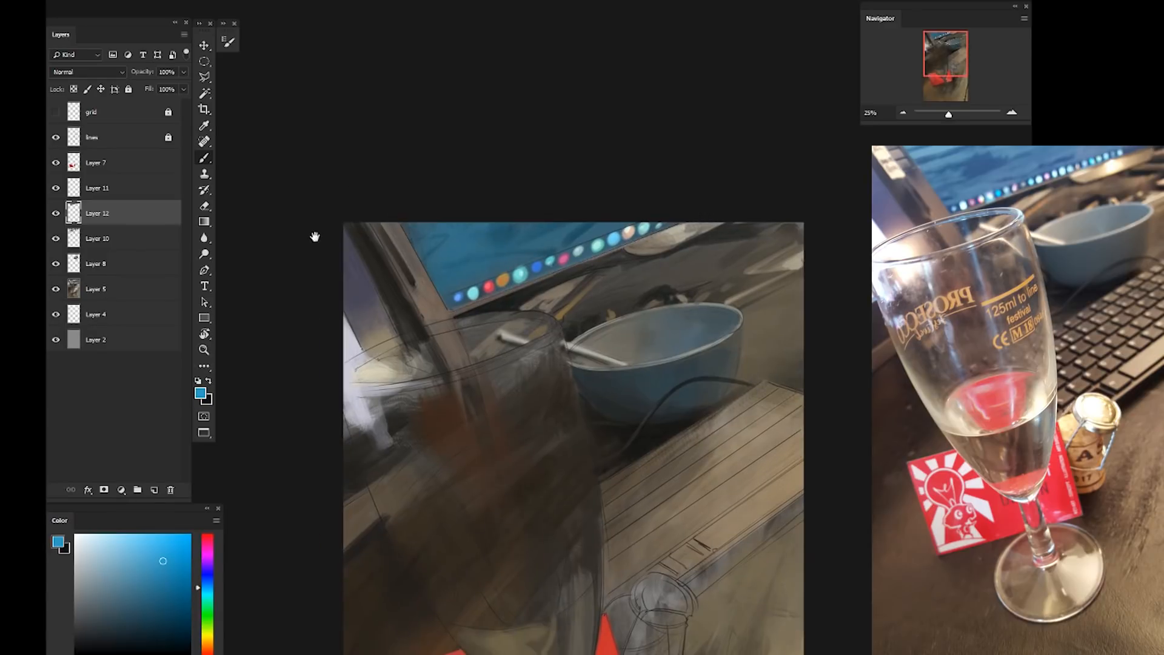
{"action": "left_click_drag", "start_coordinate": [307, 569], "coordinate": [322, 400]}
{"action": "mouse_move", "coordinate": [402, 311]}
{"action": "left_mouse_down"}
{"action": "mouse_move", "coordinate": [314, 410]}
{"action": "mouse_move", "coordinate": [270, 430]}
{"action": "left_mouse_up"}
{"action": "left_click_drag", "start_coordinate": [307, 383], "coordinate": [379, 326]}
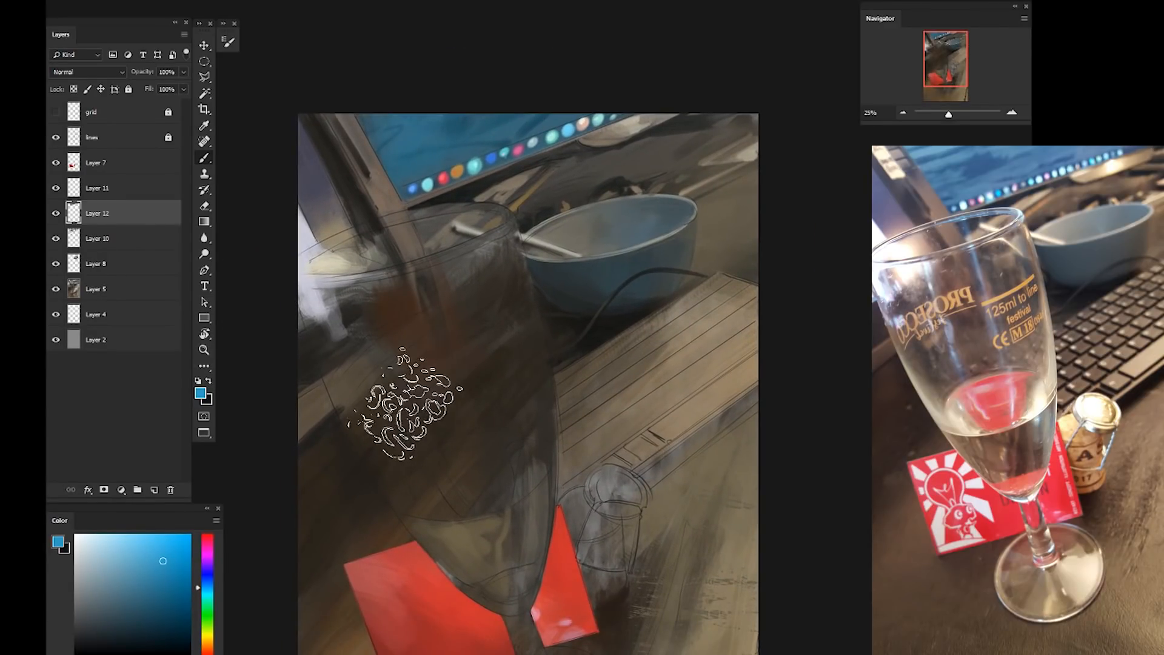
{"action": "key", "text": "bracketleft"}
{"action": "key", "text": "bracketleft"}
{"action": "key", "text": "bracketleft"}
{"action": "key", "text": "bracketleft"}
{"action": "key", "text": "bracketleft"}
{"action": "key", "text": "bracketleft"}
{"action": "key", "text": "bracketleft"}
{"action": "key", "text": "bracketleft"}
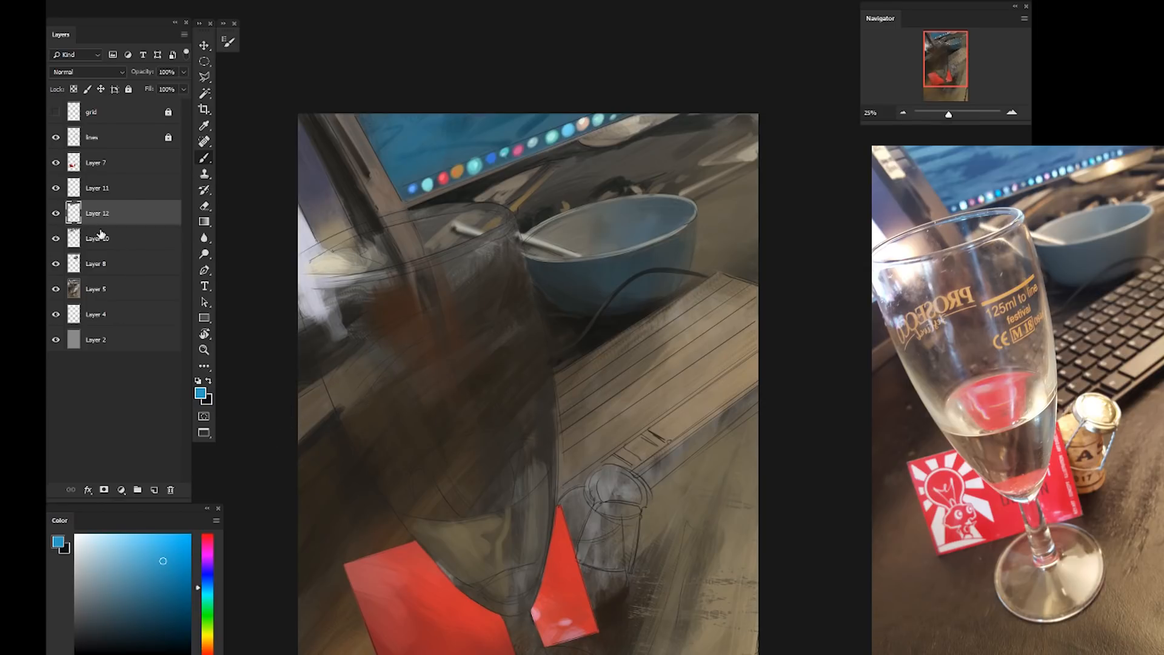
{"action": "left_click", "coordinate": [109, 289]}
{"action": "left_click", "coordinate": [154, 489]}
Paint a warmer orange-brown along the table edge beside the glass's left side
{"action": "left_click", "coordinate": [314, 412], "text": "alt"}
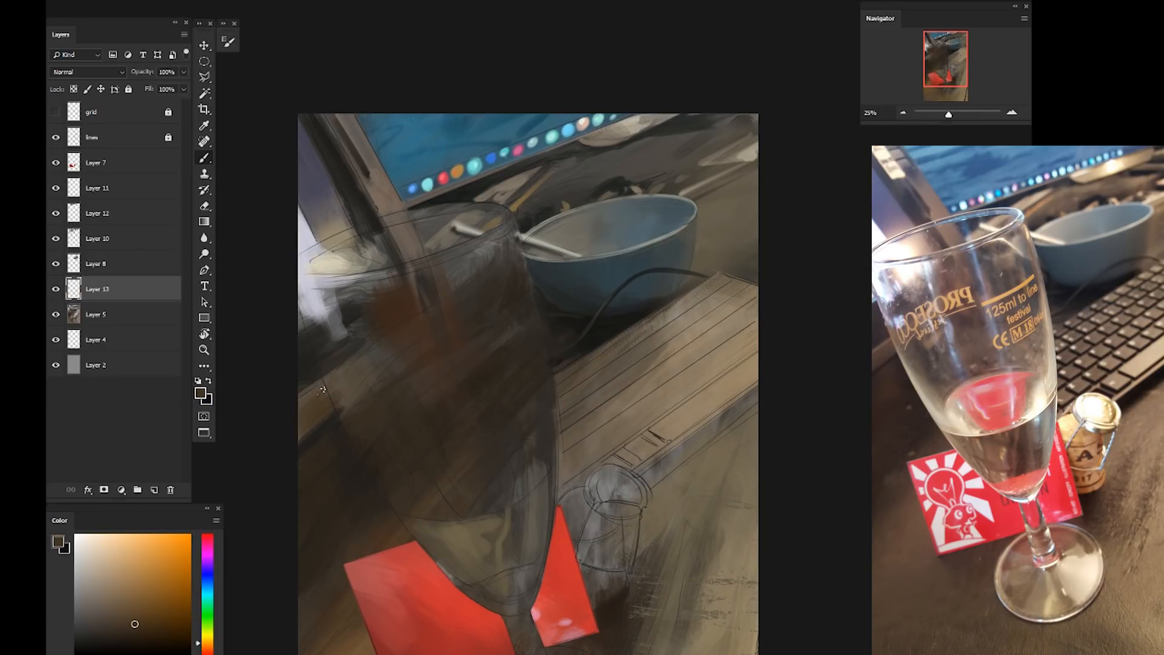
{"action": "left_click", "coordinate": [203, 647]}
{"action": "left_click", "coordinate": [137, 615]}
{"action": "left_click", "coordinate": [137, 602]}
{"action": "mouse_move", "coordinate": [321, 405]}
{"action": "left_mouse_down"}
{"action": "mouse_move", "coordinate": [294, 408]}
{"action": "mouse_move", "coordinate": [326, 423]}
{"action": "mouse_move", "coordinate": [322, 378]}
{"action": "mouse_move", "coordinate": [300, 394]}
{"action": "left_mouse_up"}
Paint warm orange-brown strokes down the monitor frame where it meets the glass rim
{"action": "left_click", "coordinate": [126, 589]}
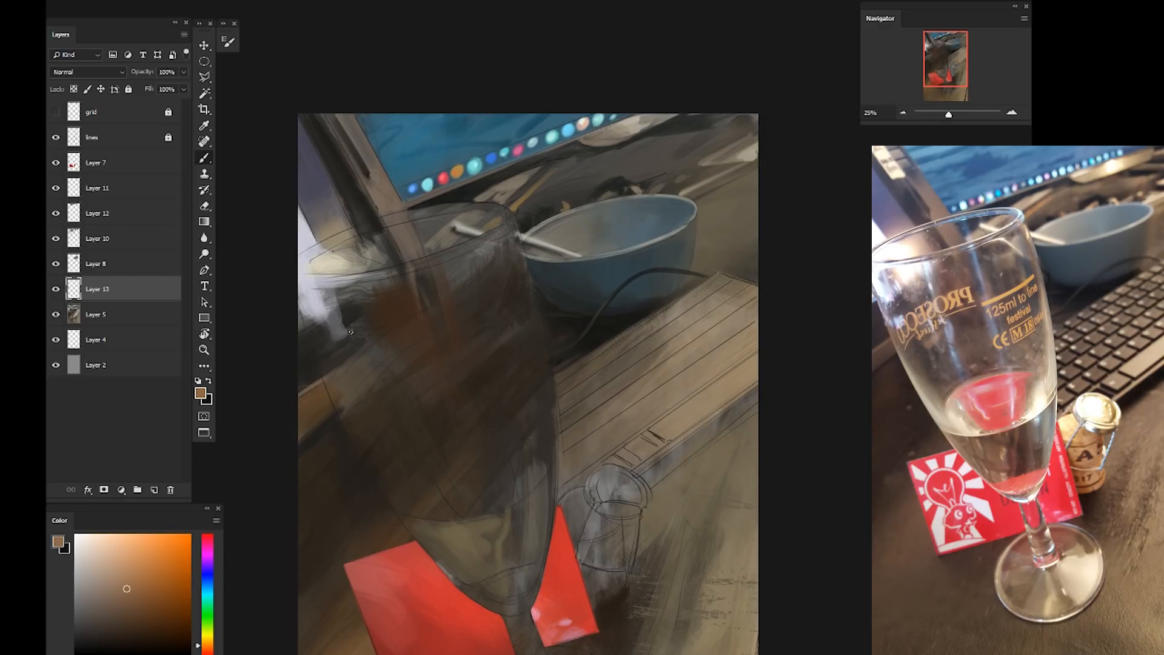
{"action": "left_click_drag", "start_coordinate": [351, 332], "coordinate": [402, 467]}
{"action": "left_click", "coordinate": [128, 576]}
{"action": "left_click", "coordinate": [140, 573]}
{"action": "left_click_drag", "start_coordinate": [433, 343], "coordinate": [469, 417]}
{"action": "left_click_drag", "start_coordinate": [452, 367], "coordinate": [468, 388]}
{"action": "left_click_drag", "start_coordinate": [300, 481], "coordinate": [310, 476]}
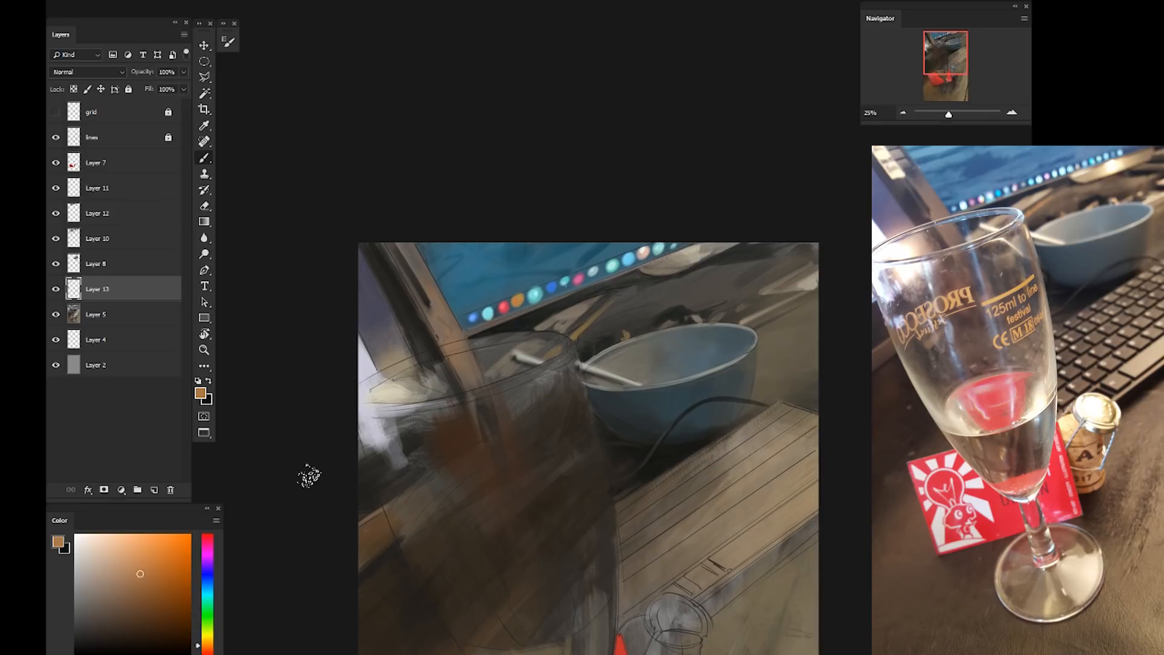
Dab peach onto the pale shape inside the glass rim and darken around the monitor frame's base with sampled near-blacks
{"action": "left_click", "coordinate": [112, 566]}
{"action": "mouse_move", "coordinate": [405, 383]}
{"action": "left_mouse_down"}
{"action": "mouse_move", "coordinate": [399, 329]}
{"action": "mouse_move", "coordinate": [415, 381]}
{"action": "left_mouse_up"}
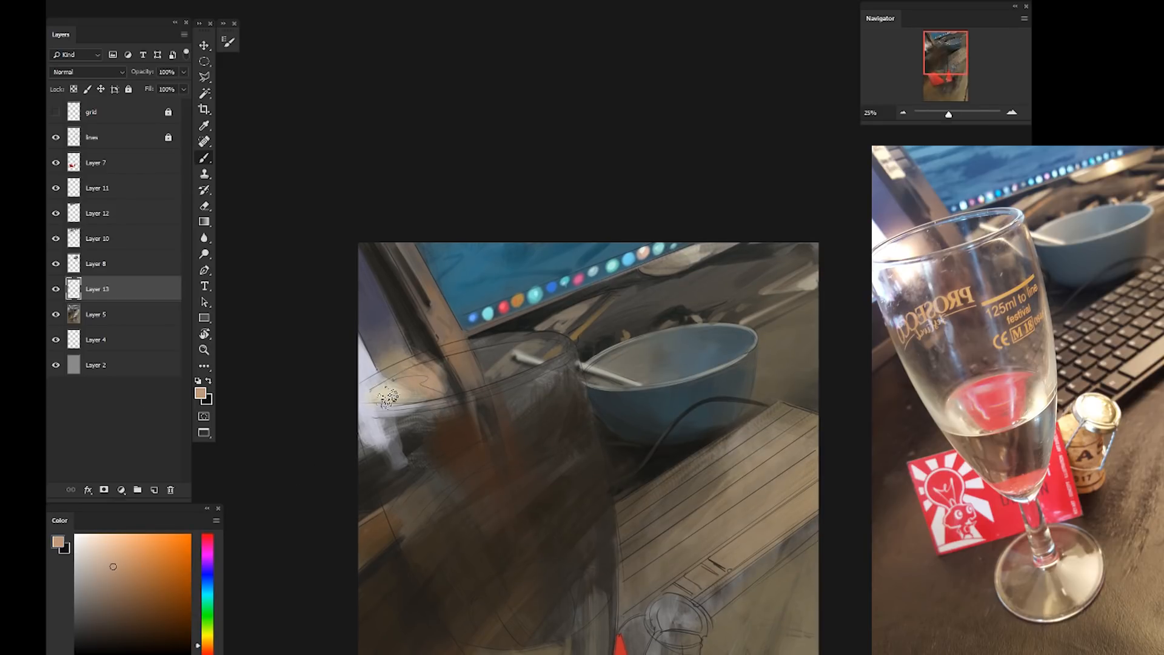
{"action": "left_click", "coordinate": [481, 364], "text": "alt"}
{"action": "mouse_move", "coordinate": [514, 341]}
{"action": "left_mouse_down"}
{"action": "mouse_move", "coordinate": [475, 348]}
{"action": "mouse_move", "coordinate": [507, 341]}
{"action": "left_mouse_up"}
{"action": "left_click", "coordinate": [116, 641]}
{"action": "left_click", "coordinate": [484, 355], "text": "alt"}
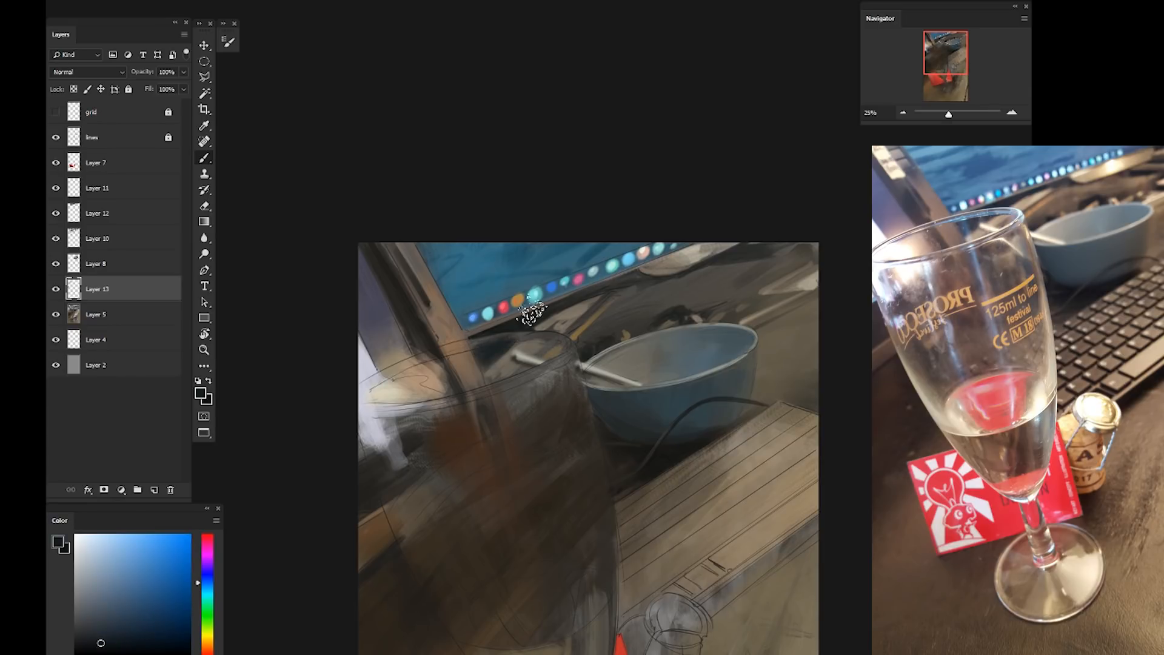
{"action": "left_click", "coordinate": [532, 468], "text": "alt"}
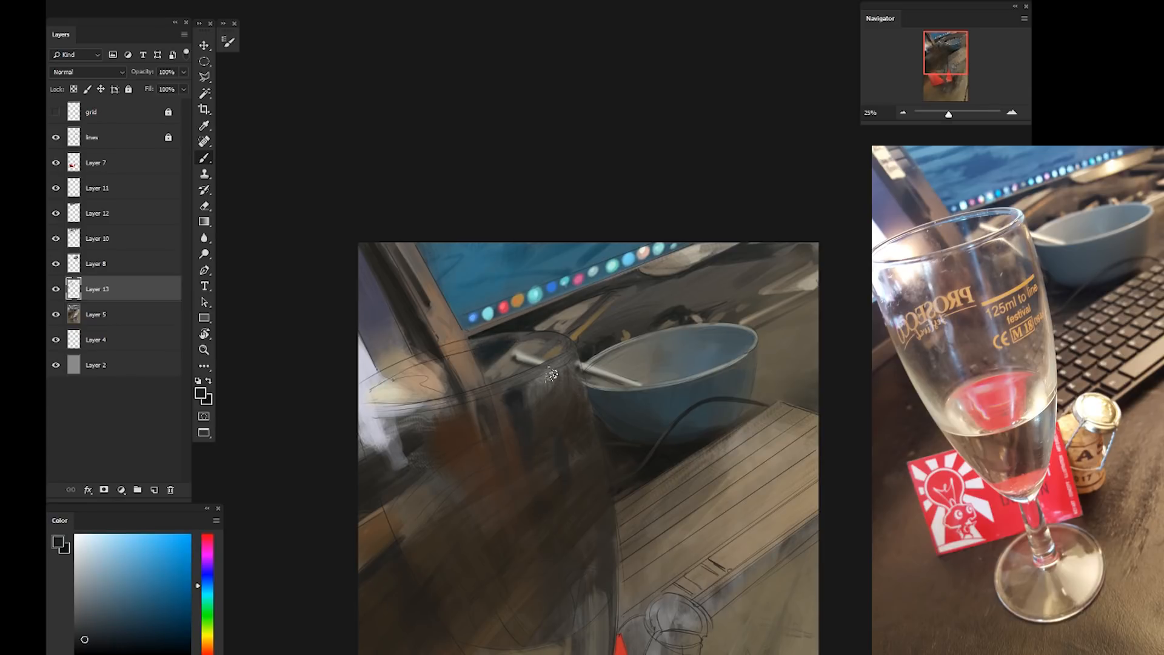
Paint a small periwinkle-blue reflection on the glass's left side, below the white reflection
{"action": "left_click", "coordinate": [400, 464], "text": "alt"}
{"action": "left_click", "coordinate": [391, 466], "text": "alt"}
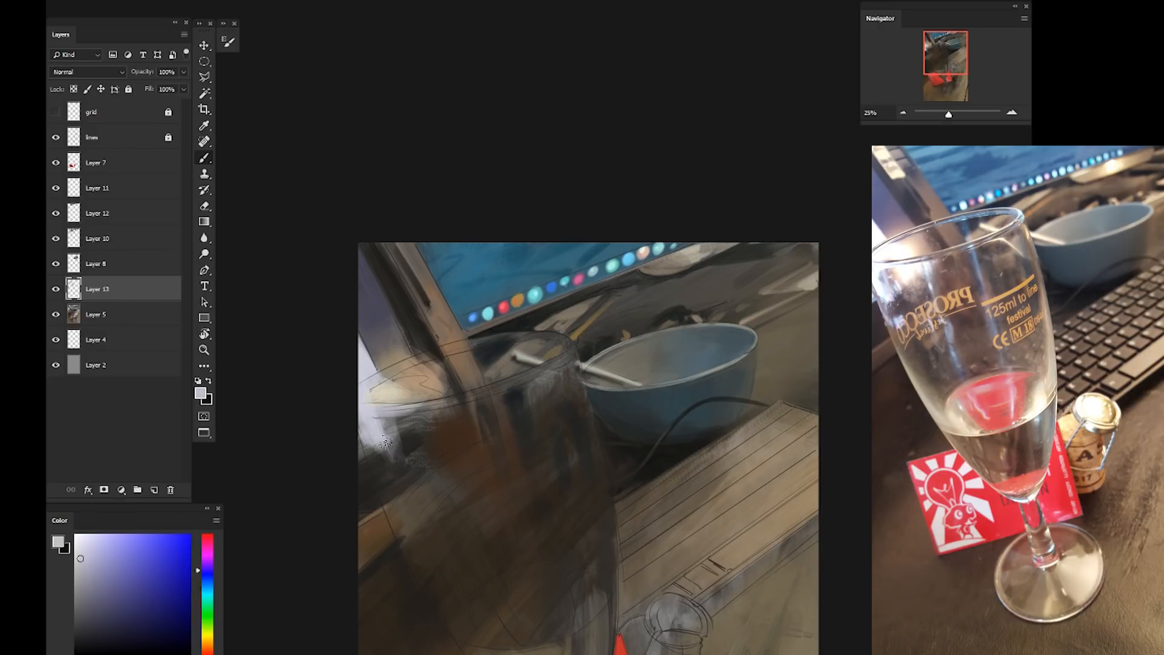
{"action": "left_click", "coordinate": [206, 577]}
{"action": "left_click", "coordinate": [112, 562]}
{"action": "left_click_drag", "start_coordinate": [402, 485], "coordinate": [404, 498]}
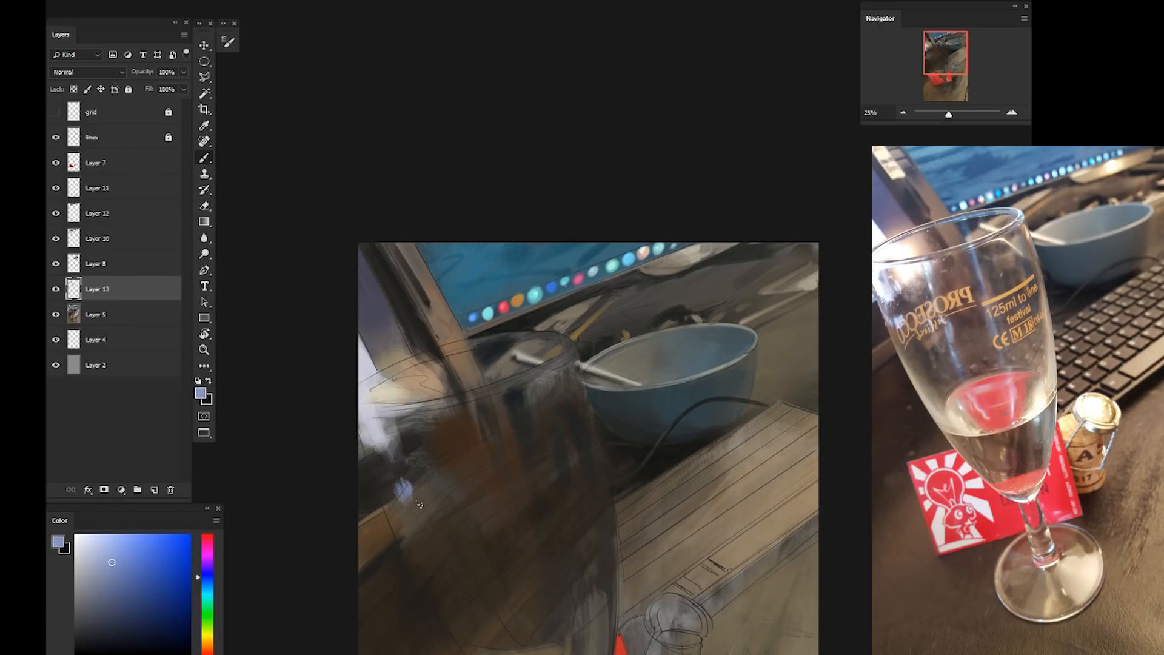
Add a new layer above Layer 7 and trace a lasso selection around the glass bowl and stem
{"action": "mouse_move", "coordinate": [334, 435]}
{"action": "left_mouse_down"}
{"action": "mouse_move", "coordinate": [311, 404]}
{"action": "mouse_move", "coordinate": [301, 311]}
{"action": "left_mouse_up"}
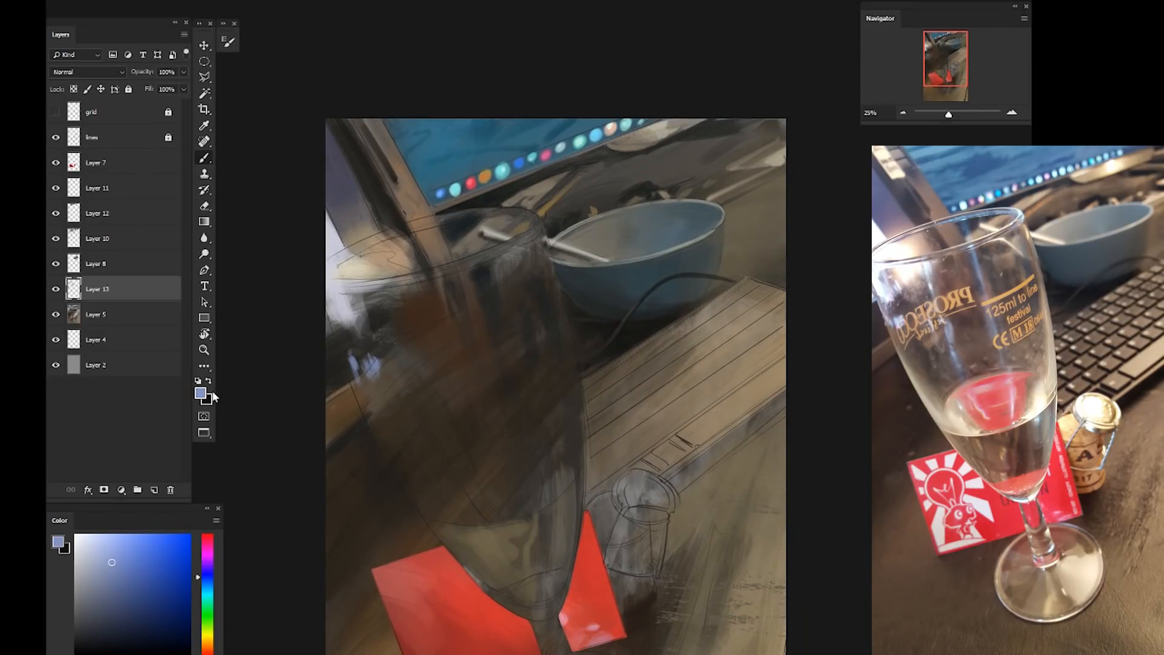
{"action": "left_click", "coordinate": [80, 159]}
{"action": "key", "text": "ctrl+shift+alt+n"}
{"action": "key", "text": "l"}
{"action": "mouse_move", "coordinate": [579, 567]}
{"action": "left_mouse_down"}
{"action": "mouse_move", "coordinate": [586, 417]}
{"action": "mouse_move", "coordinate": [538, 215]}
{"action": "mouse_move", "coordinate": [325, 296]}
{"action": "mouse_move", "coordinate": [391, 470]}
{"action": "mouse_move", "coordinate": [468, 575]}
{"action": "left_mouse_up"}
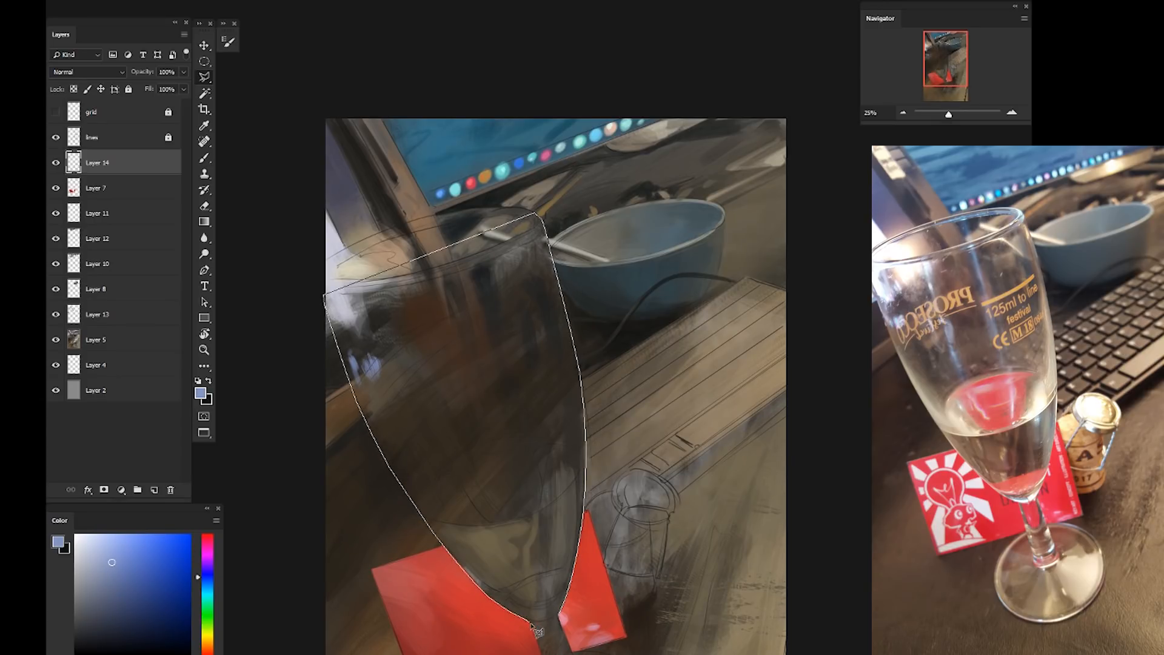
{"action": "left_click_drag", "start_coordinate": [539, 652], "coordinate": [554, 653]}
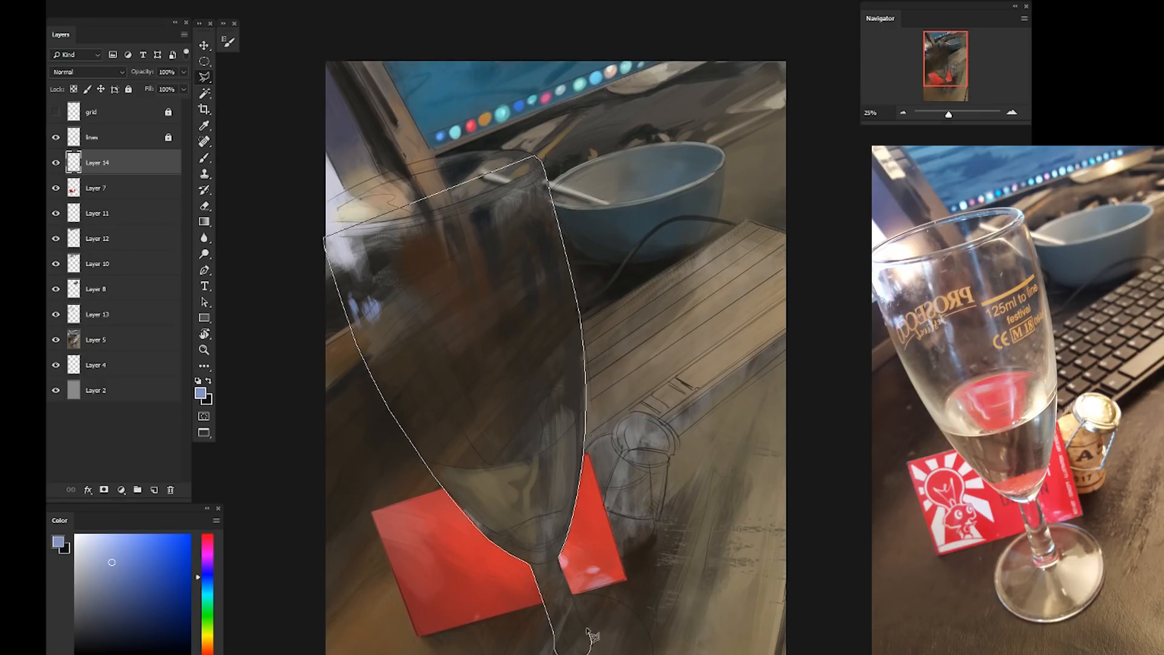
{"action": "left_click_drag", "start_coordinate": [573, 594], "coordinate": [558, 556]}
Refine the glass selection so it includes the full curved rim
{"action": "key", "text": "ctrl+shift+i"}
{"action": "mouse_move", "coordinate": [452, 448]}
{"action": "left_mouse_down"}
{"action": "mouse_move", "coordinate": [561, 615]}
{"action": "mouse_move", "coordinate": [380, 415]}
{"action": "left_mouse_up"}
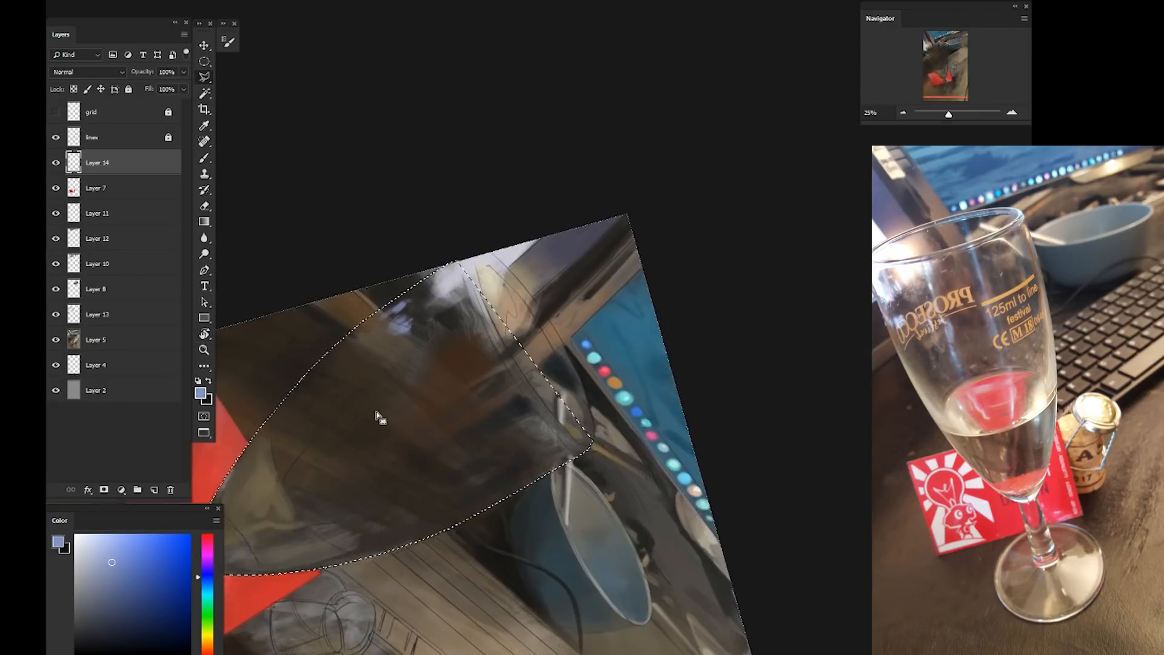
{"action": "mouse_move", "coordinate": [593, 437]}
{"action": "left_mouse_down", "text": "alt"}
{"action": "mouse_move", "coordinate": [559, 448]}
{"action": "mouse_move", "coordinate": [567, 456]}
{"action": "left_mouse_up", "text": "alt"}
{"action": "mouse_move", "coordinate": [475, 260]}
{"action": "left_mouse_down"}
{"action": "mouse_move", "coordinate": [540, 367]}
{"action": "mouse_move", "coordinate": [496, 281]}
{"action": "left_mouse_up"}
{"action": "key", "text": "ctrl+z"}
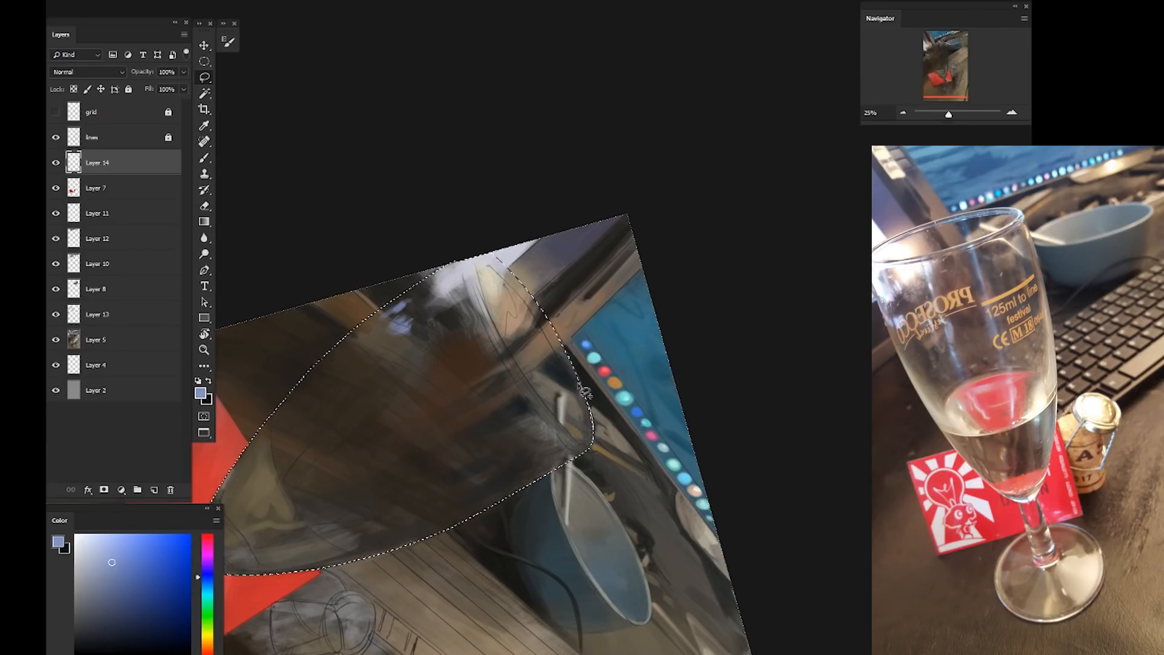
{"action": "key", "text": "ctrl+shift+i"}
{"action": "key", "text": "Escape"}
{"action": "left_click_drag", "start_coordinate": [411, 408], "coordinate": [226, 152]}
{"action": "left_click_drag", "start_coordinate": [293, 325], "coordinate": [376, 441]}
Choose another brush and paint dark brown and olive tones into the liquid in the lower glass
{"action": "key", "text": "b"}
{"action": "right_click", "coordinate": [357, 358]}
{"action": "left_click", "coordinate": [283, 389]}
{"action": "left_click_drag", "start_coordinate": [377, 313], "coordinate": [339, 259]}
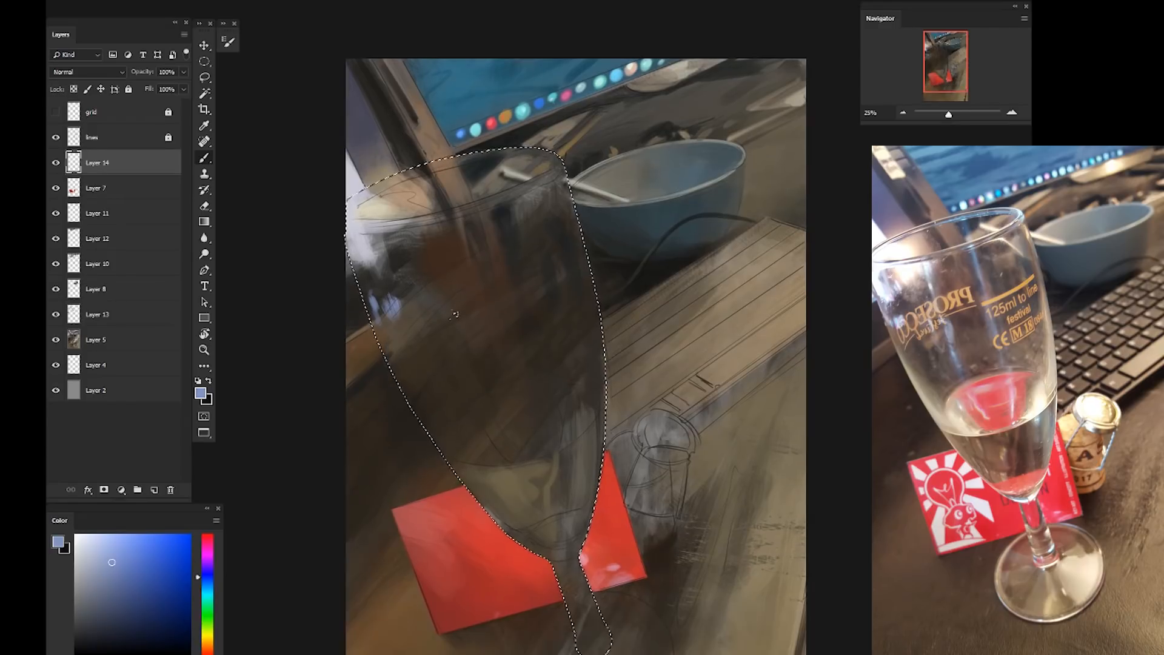
{"action": "left_click", "coordinate": [534, 419], "text": "alt"}
{"action": "left_click", "coordinate": [563, 492], "text": "alt"}
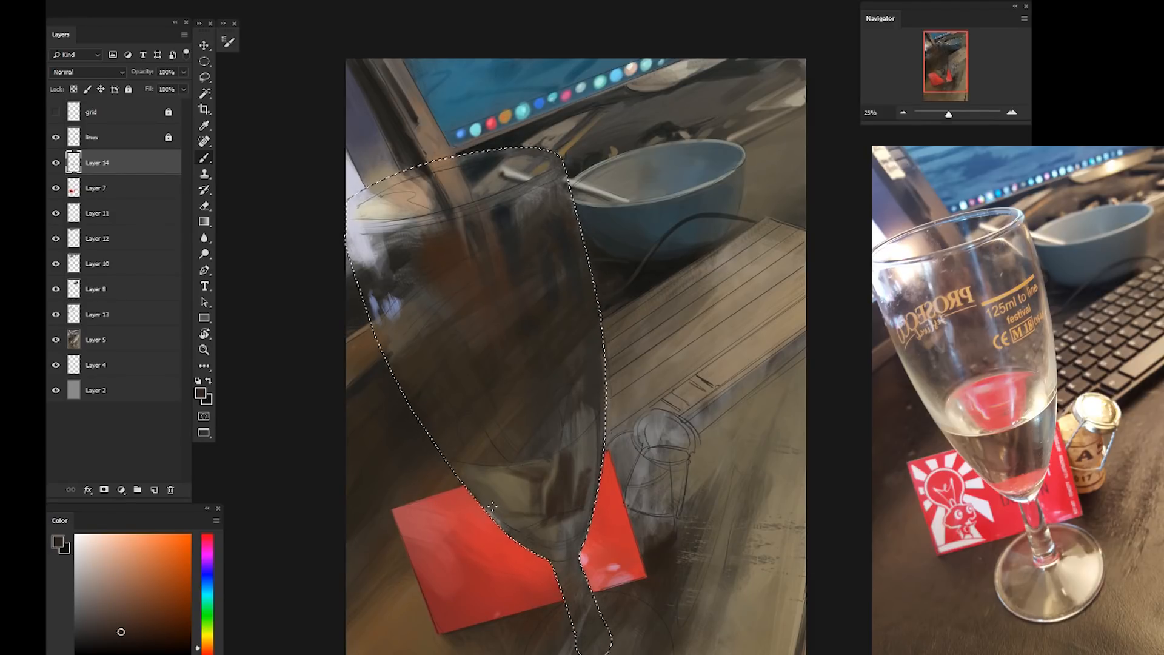
{"action": "left_click", "coordinate": [510, 477], "text": "alt"}
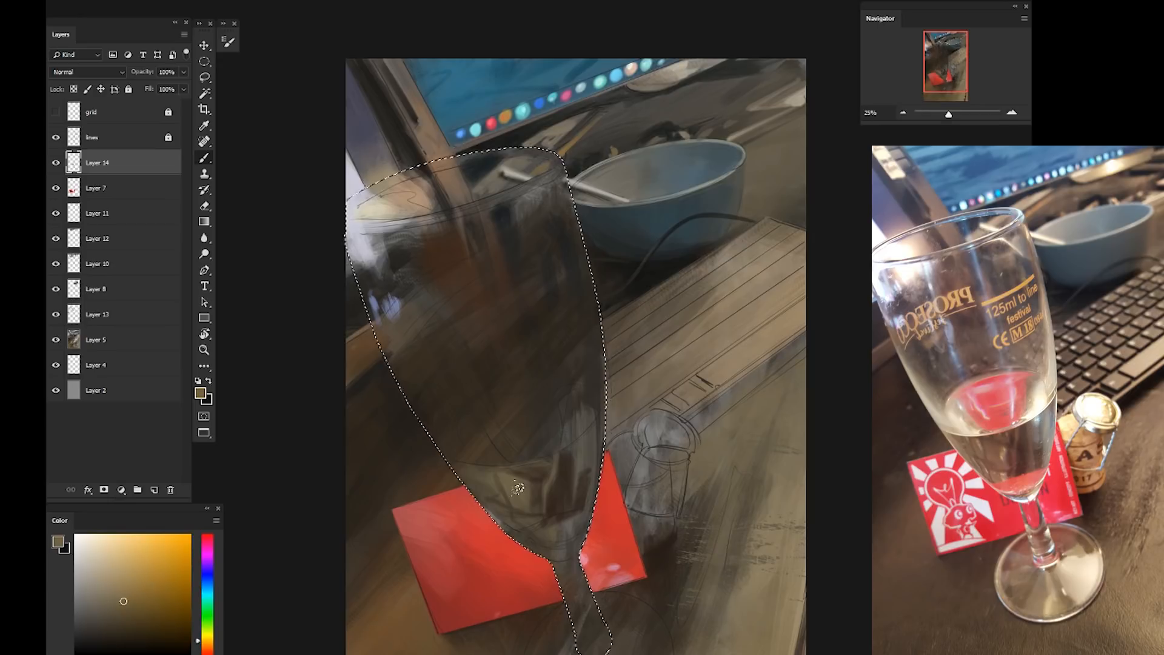
Paint a muted red reflection at the base of the glass bowl and tan tones along the liquid's left edge
{"action": "left_click", "coordinate": [540, 512], "text": "alt"}
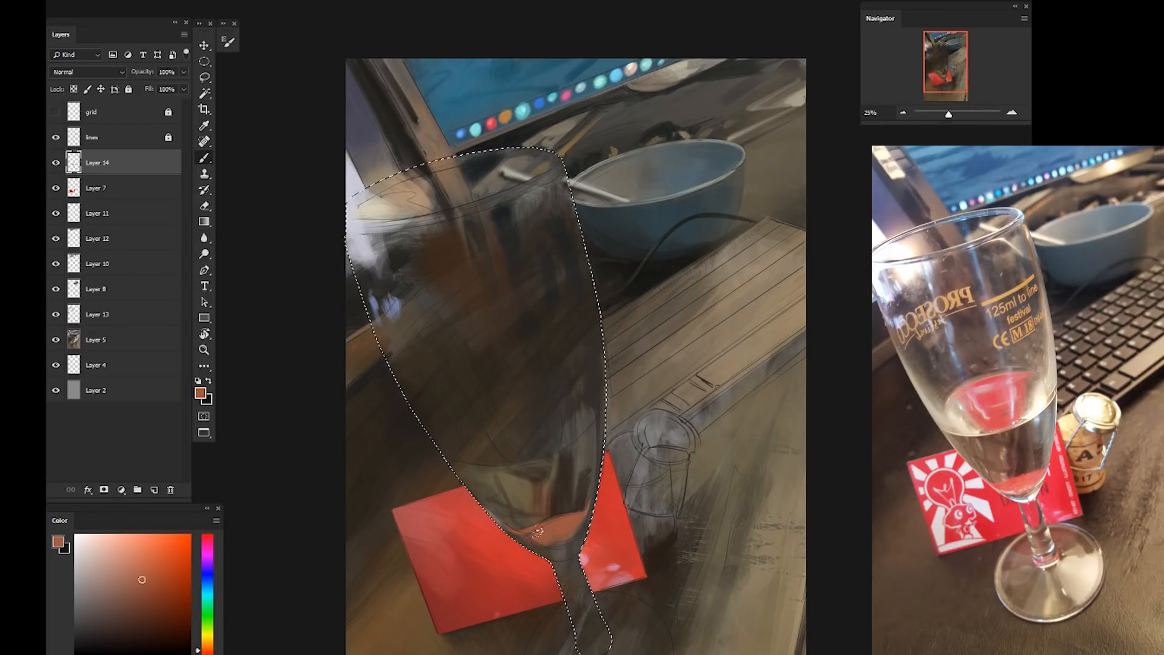
{"action": "left_click", "coordinate": [536, 539], "text": "alt"}
{"action": "left_click", "coordinate": [556, 525], "text": "alt"}
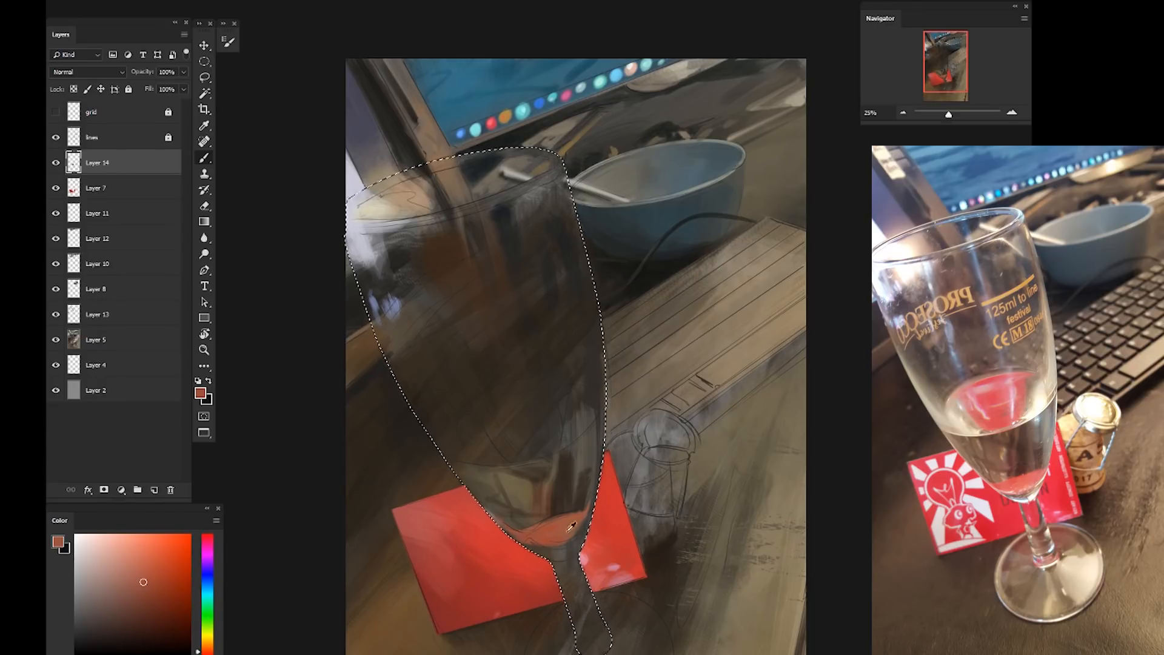
{"action": "left_click", "coordinate": [468, 481], "text": "alt"}
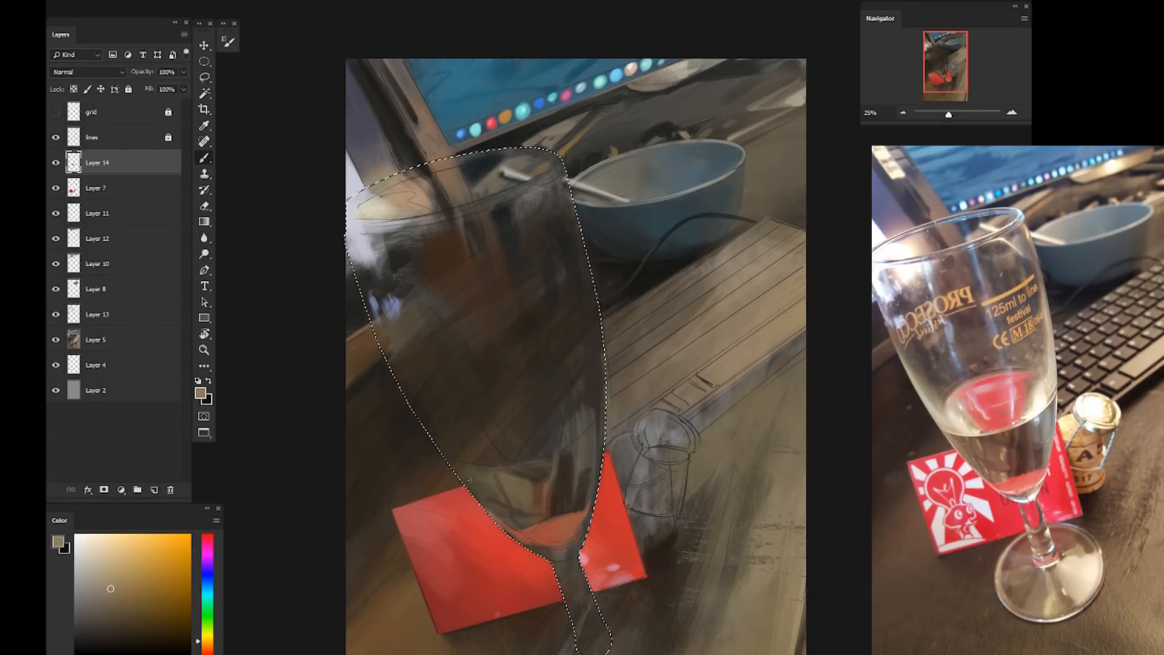
{"action": "left_click", "coordinate": [117, 568]}
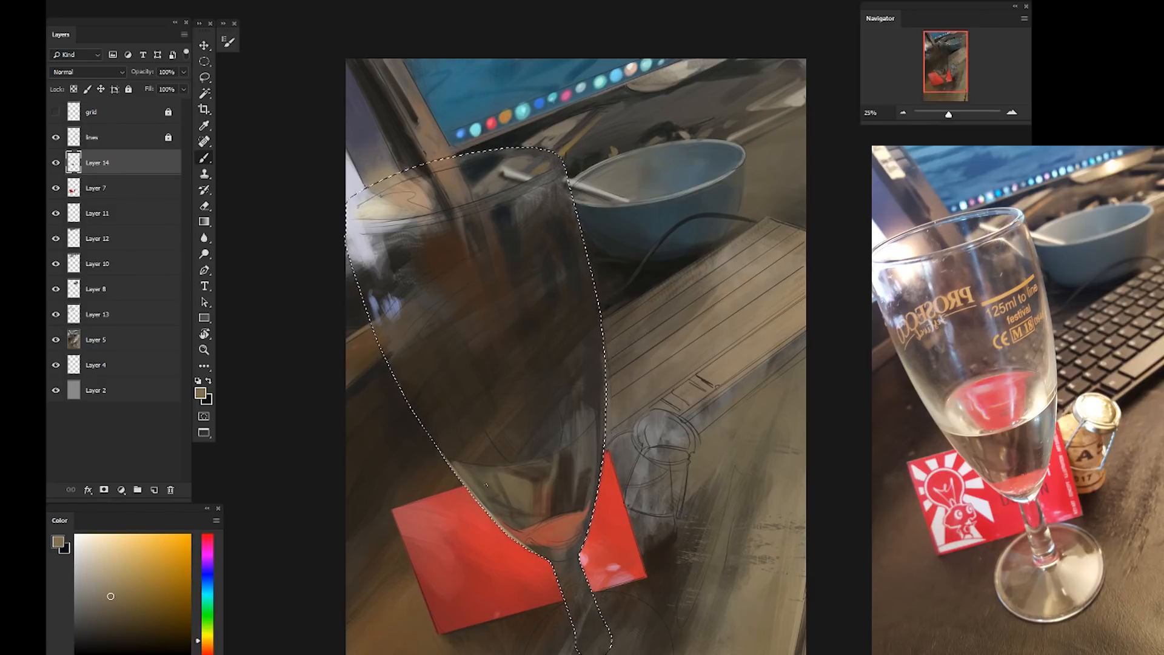
{"action": "left_click", "coordinate": [484, 446], "text": "alt"}
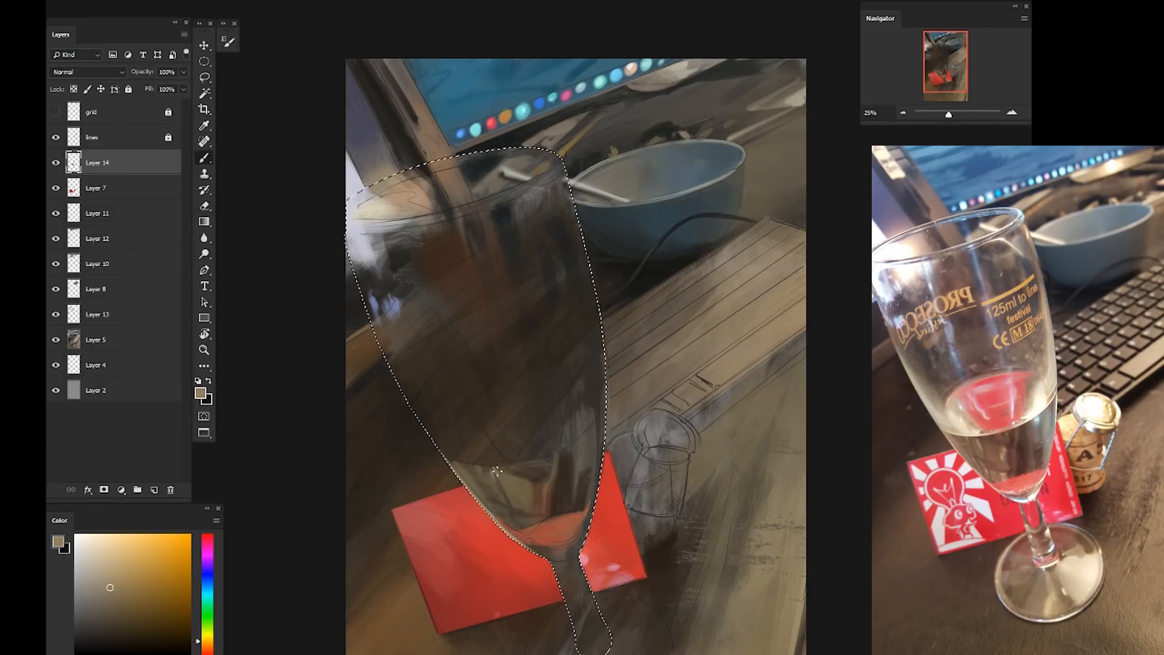
Paint a cream highlight along the left edge of the glass down to the liquid
{"action": "left_click", "coordinate": [106, 565]}
{"action": "key", "text": "r"}
{"action": "mouse_move", "coordinate": [439, 405]}
{"action": "left_mouse_down"}
{"action": "mouse_move", "coordinate": [608, 527]}
{"action": "mouse_move", "coordinate": [562, 583]}
{"action": "left_mouse_up"}
{"action": "key", "text": "space"}
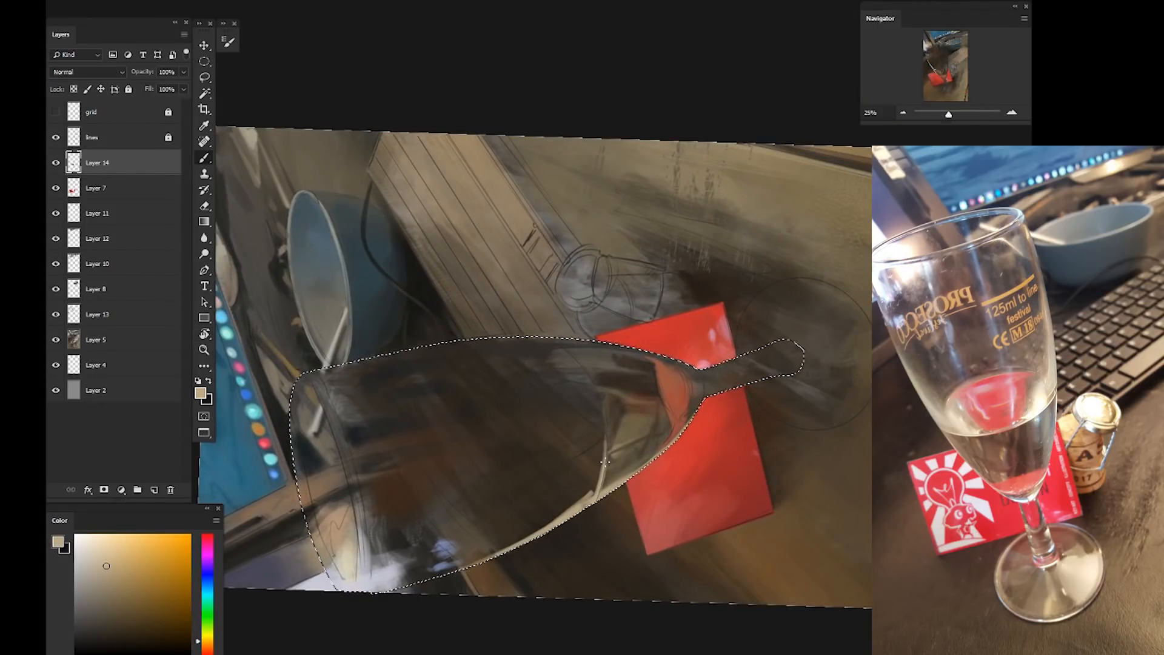
Paint the curved liquid surface line and the cream reflection just above it in the glass
{"action": "key", "text": "r"}
{"action": "left_click_drag", "start_coordinate": [595, 488], "coordinate": [412, 410]}
{"action": "left_click_drag", "start_coordinate": [371, 340], "coordinate": [418, 400]}
{"action": "key", "text": "space"}
{"action": "mouse_move", "coordinate": [333, 329]}
{"action": "left_mouse_down"}
{"action": "mouse_move", "coordinate": [415, 442]}
{"action": "mouse_move", "coordinate": [394, 354]}
{"action": "mouse_move", "coordinate": [382, 406]}
{"action": "left_mouse_up"}
{"action": "key", "text": "r"}
{"action": "mouse_move", "coordinate": [480, 480]}
{"action": "left_mouse_down"}
{"action": "mouse_move", "coordinate": [415, 451]}
{"action": "mouse_move", "coordinate": [437, 487]}
{"action": "left_mouse_up"}
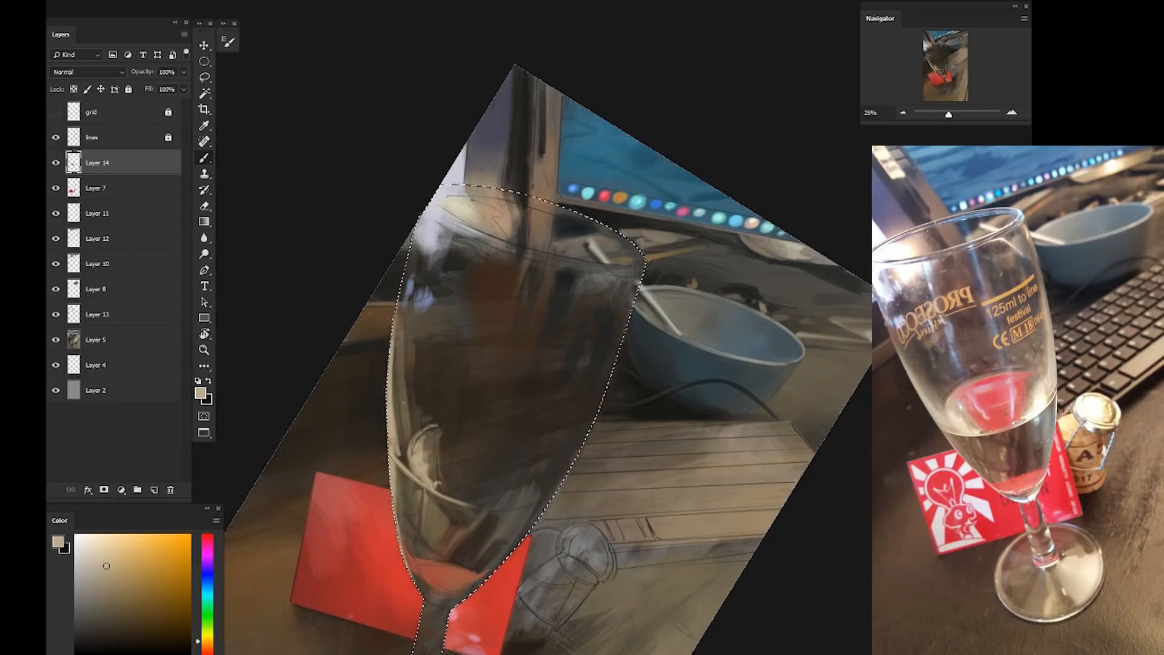
Brighten the cream highlights around the liquid surface with the Dodge tool and sample a dark brown from the glass
{"action": "key", "text": "o"}
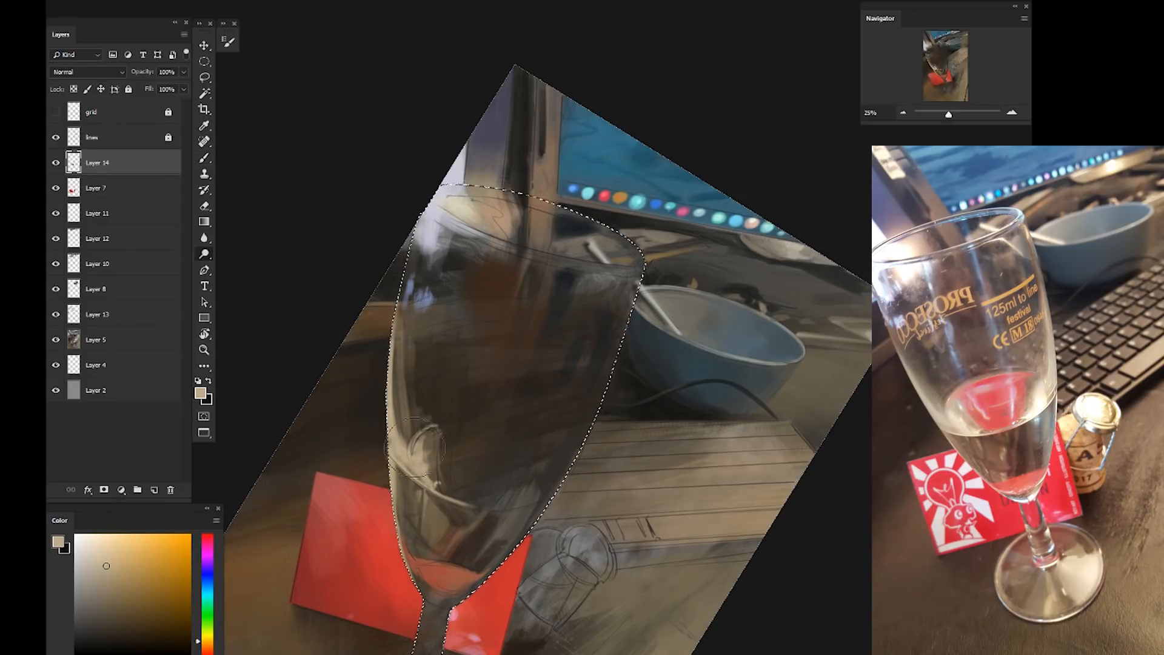
{"action": "key", "text": "r"}
{"action": "key", "text": "Escape"}
{"action": "key", "text": "b"}
{"action": "left_click_drag", "start_coordinate": [416, 308], "coordinate": [459, 394]}
{"action": "left_click", "coordinate": [455, 383], "text": "alt"}
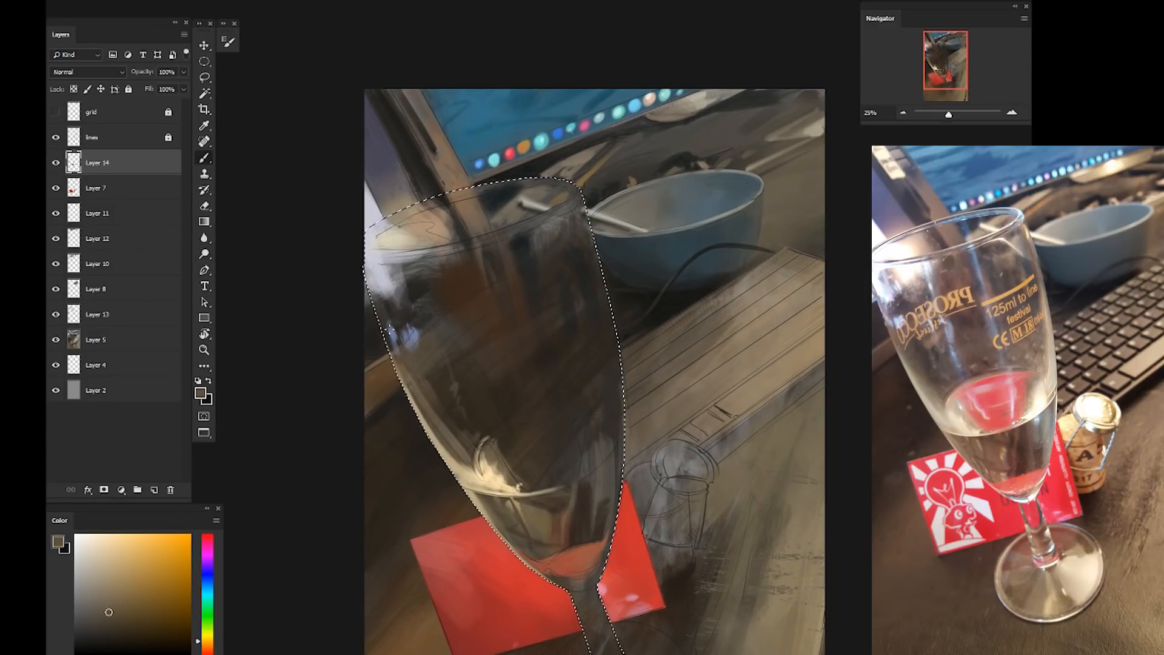
{"action": "key", "text": "o"}
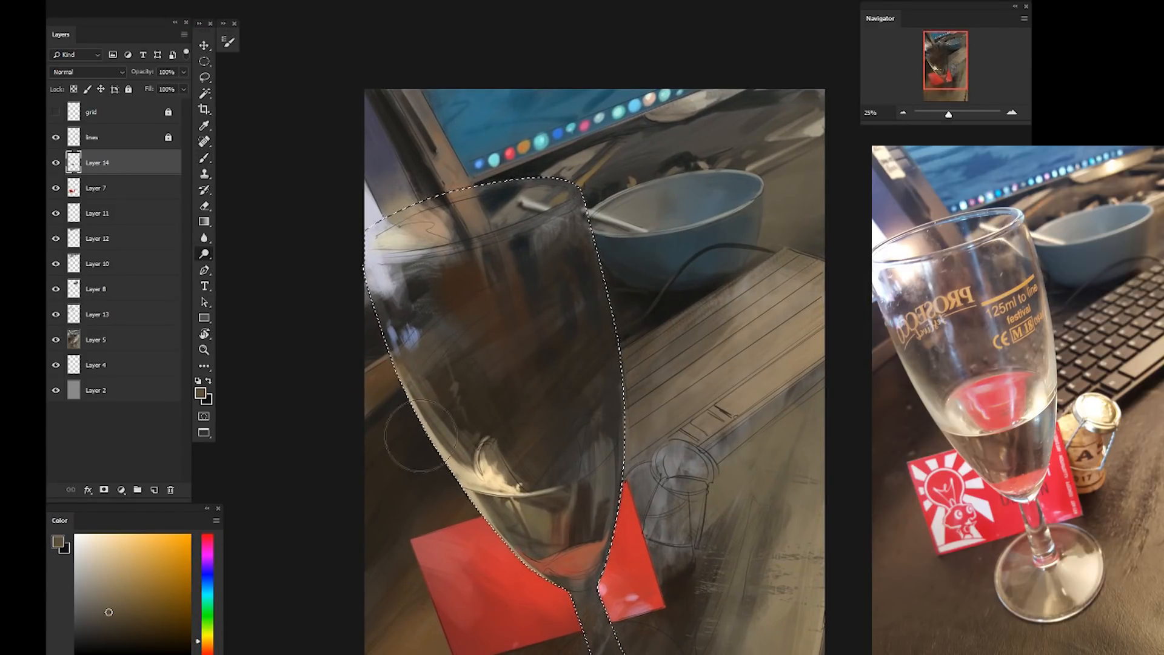
Try to copy the selected glass to a new layer and boost its colour with the Sponge tool
{"action": "key", "text": "ctrl+j"}
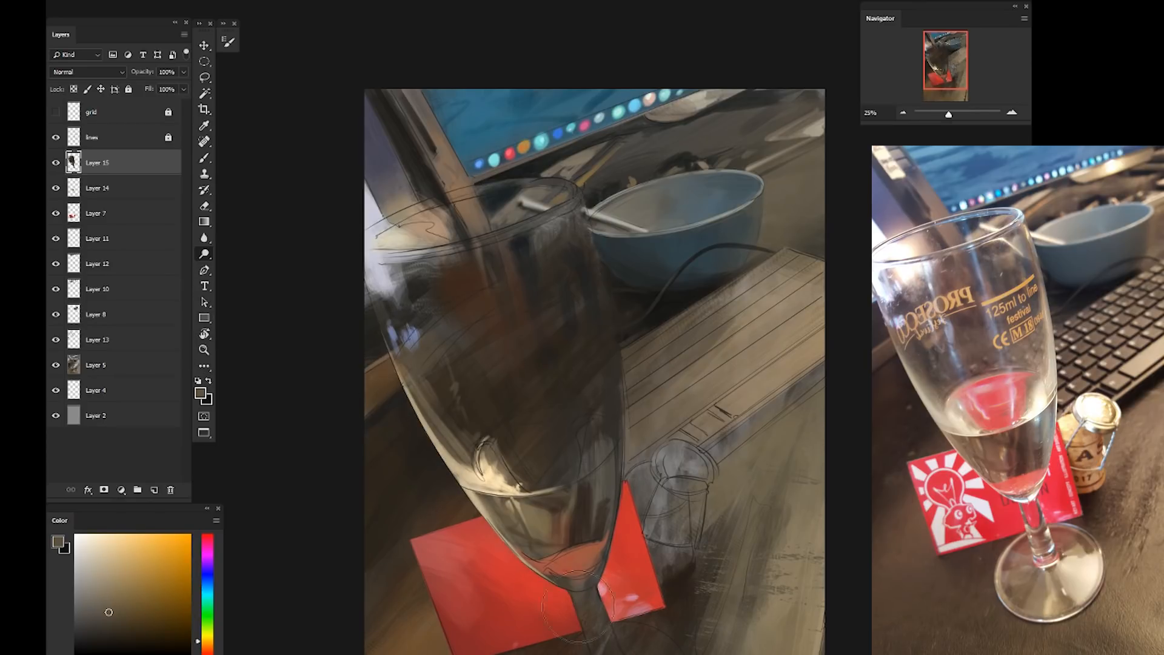
{"action": "right_click", "coordinate": [204, 253]}
{"action": "left_click", "coordinate": [255, 283]}
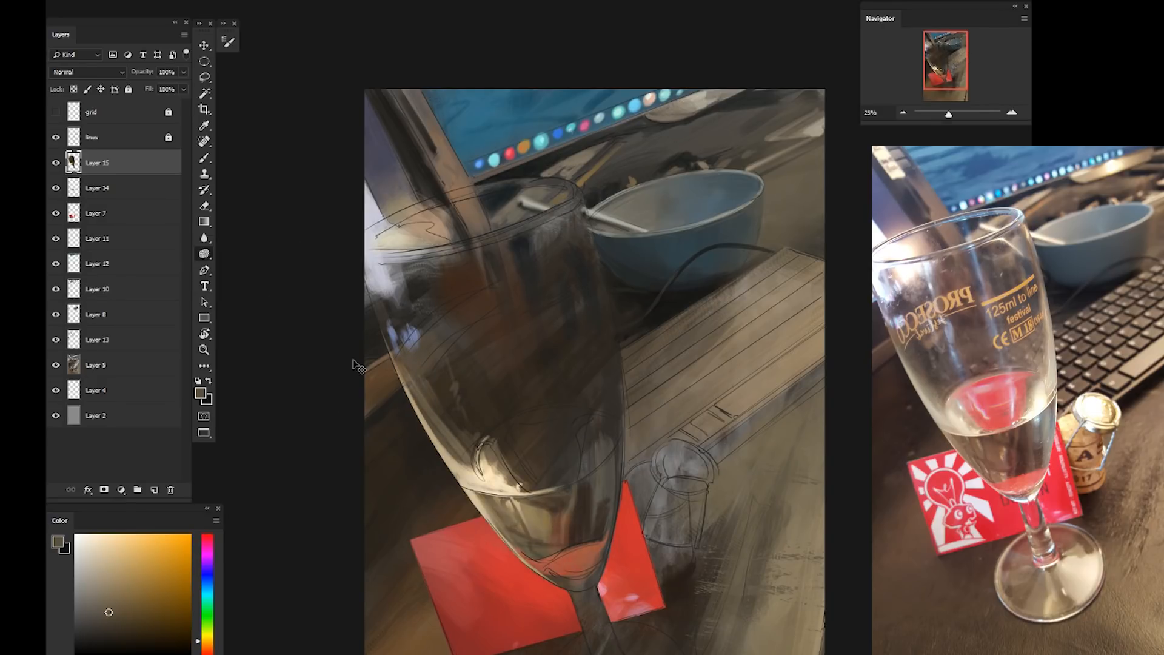
{"action": "key", "text": "ctrl+z"}
Paste a merged copy of the selected glass as a new layer with the lines layer hidden, and show the lines again
{"action": "left_click", "coordinate": [57, 142]}
{"action": "key", "text": "ctrl+shift+c"}
{"action": "key", "text": "ctrl+v"}
{"action": "left_click", "coordinate": [57, 142]}
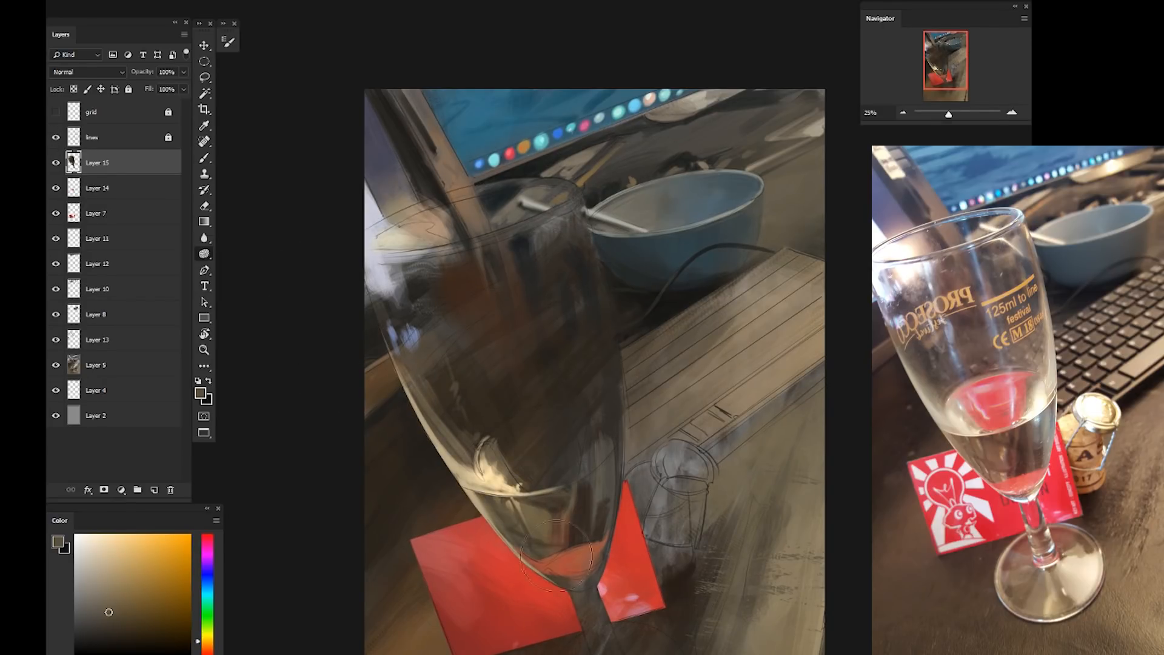
Add a new layer above the glass copy and select the glass silhouette with the Magic Wand, inverted, with the selection edges hidden
{"action": "key", "text": "b"}
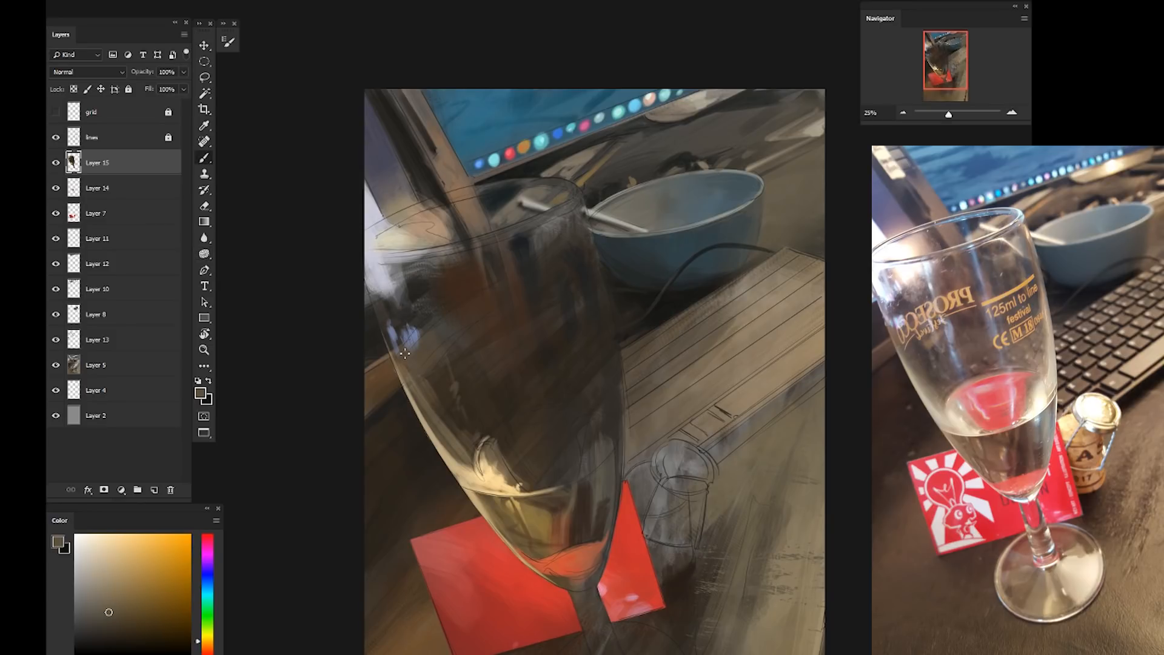
{"action": "left_click", "coordinate": [154, 489]}
{"action": "left_click", "coordinate": [121, 188]}
{"action": "key", "text": "w"}
{"action": "left_click", "coordinate": [368, 419]}
{"action": "key", "text": "ctrl+shift+i"}
{"action": "left_click", "coordinate": [121, 163]}
{"action": "key", "text": "b"}
{"action": "key", "text": "ctrl+h"}
{"action": "key", "text": "ctrl+h"}
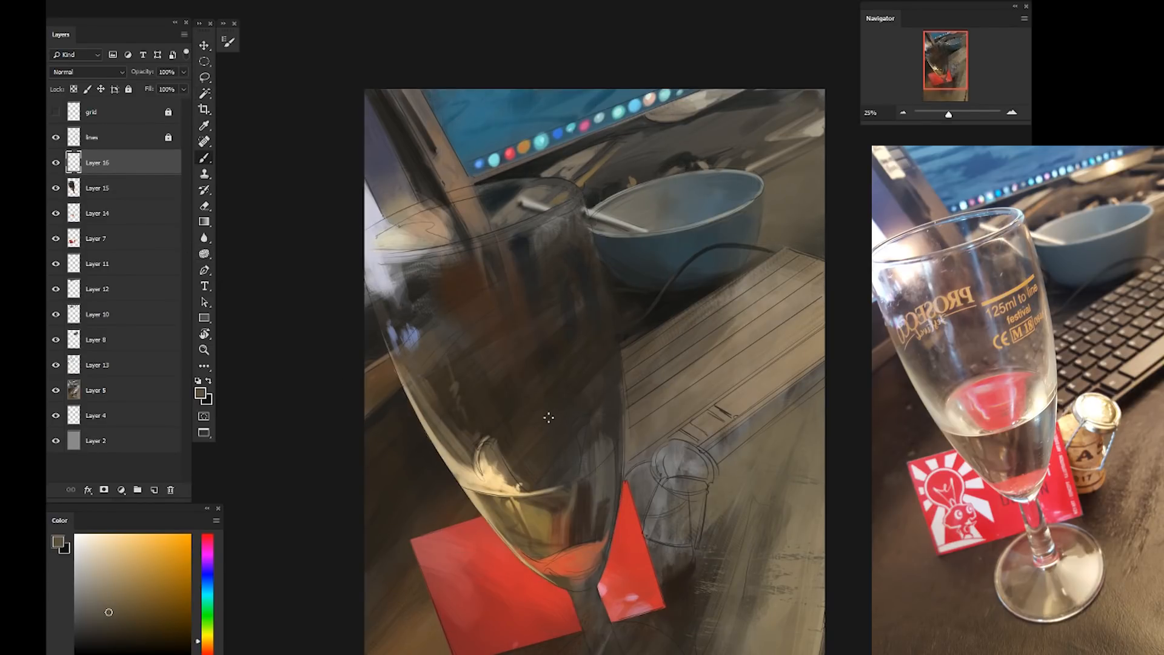
Paint blue-grey and light blue reflections inside the glass's right edge, just below the liquid line
{"action": "left_click", "coordinate": [207, 591]}
{"action": "left_click", "coordinate": [85, 595]}
{"action": "mouse_move", "coordinate": [623, 441]}
{"action": "left_mouse_down"}
{"action": "mouse_move", "coordinate": [616, 495]}
{"action": "mouse_move", "coordinate": [622, 475]}
{"action": "left_mouse_up"}
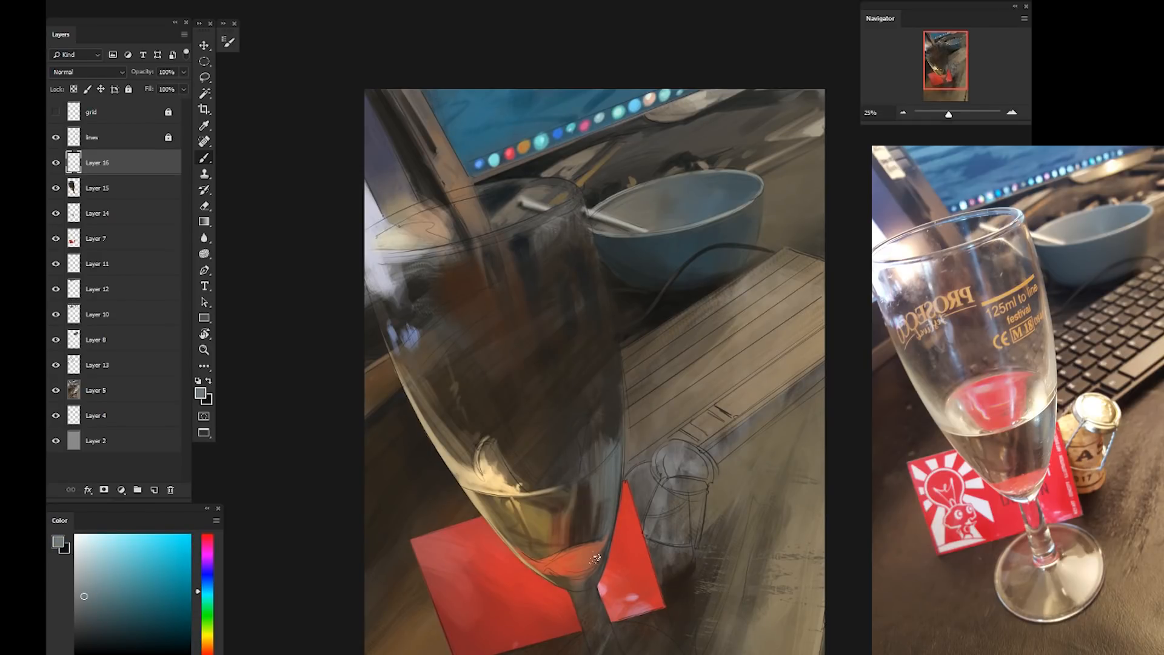
{"action": "key", "text": "ctrl+h"}
{"action": "key", "text": "ctrl+h"}
{"action": "left_click", "coordinate": [599, 464], "text": "alt"}
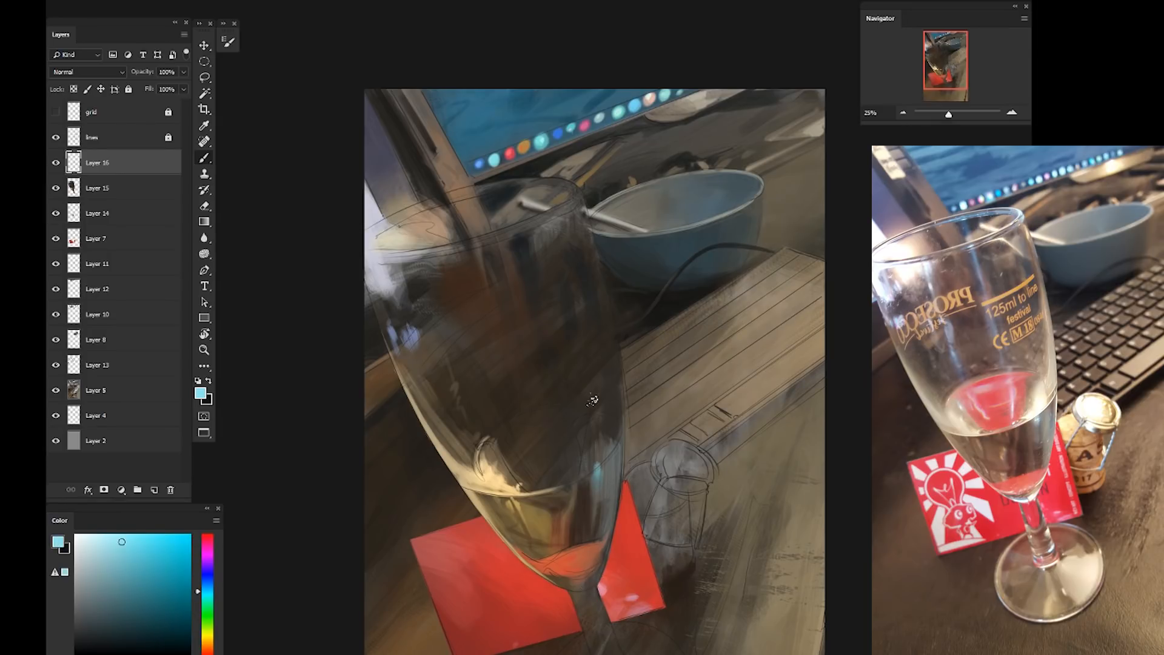
Extend the liquid surface's cream highlight line in a curve up to the glass's right edge
{"action": "left_click", "coordinate": [585, 466], "text": "alt"}
{"action": "left_click_drag", "start_coordinate": [444, 467], "coordinate": [665, 414]}
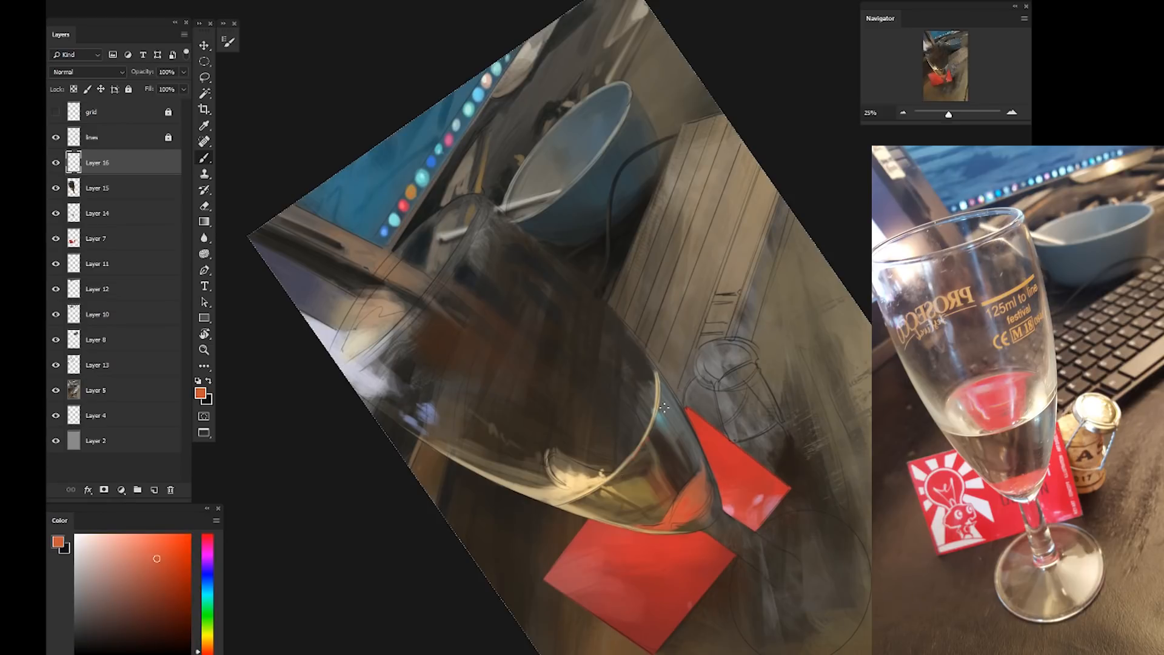
{"action": "key", "text": "Escape"}
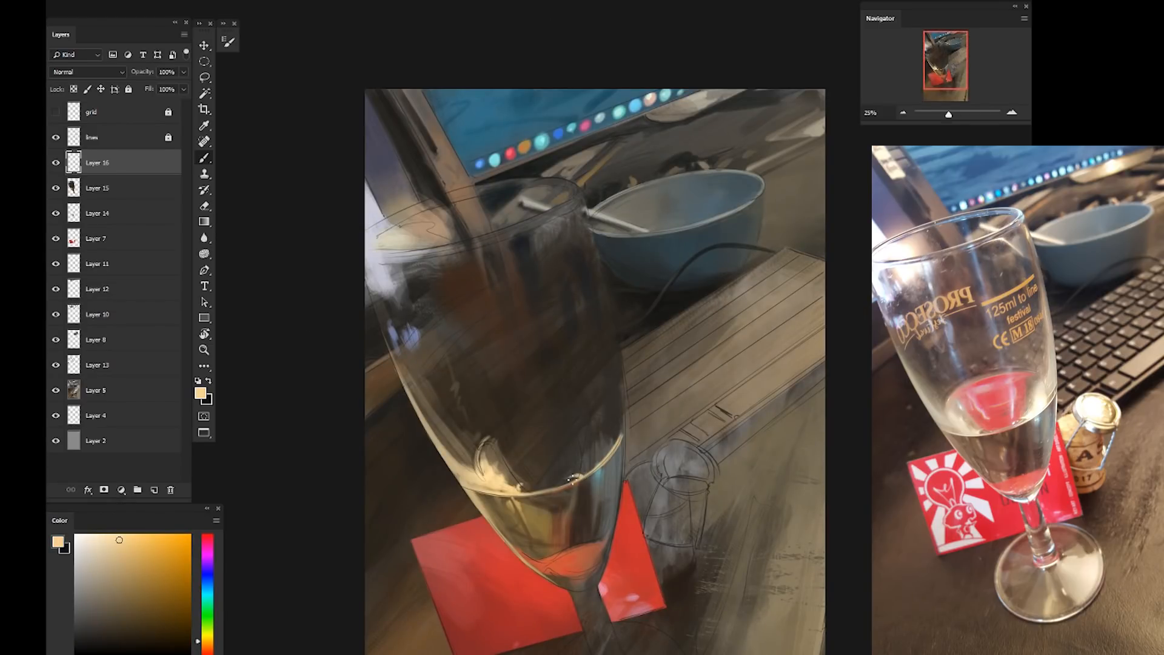
Paint a thin beige highlight along the glass's right edge and a cream glow above the right end of the liquid line
{"action": "mouse_move", "coordinate": [578, 466]}
{"action": "left_mouse_down"}
{"action": "mouse_move", "coordinate": [605, 450]}
{"action": "mouse_move", "coordinate": [611, 418]}
{"action": "mouse_move", "coordinate": [588, 231]}
{"action": "left_mouse_up"}
{"action": "left_click", "coordinate": [613, 420], "text": "alt"}
{"action": "left_click", "coordinate": [612, 422], "text": "alt"}
{"action": "key", "text": "ctrl+z"}
{"action": "left_click", "coordinate": [607, 436], "text": "alt"}
{"action": "left_click", "coordinate": [607, 435], "text": "alt"}
{"action": "left_click_drag", "start_coordinate": [616, 433], "coordinate": [598, 258]}
{"action": "left_click", "coordinate": [615, 402], "text": "alt"}
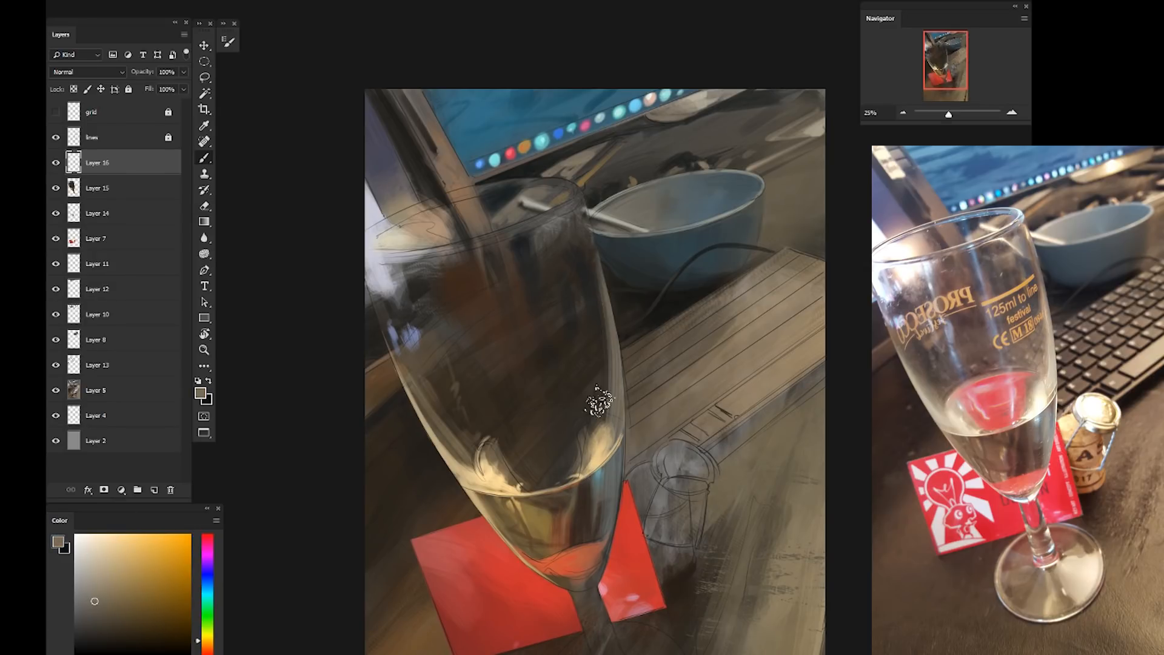
Strengthen the glass's right contour with sampled brown and cream strokes from the liquid line up to the rim
{"action": "left_click", "coordinate": [576, 397], "text": "alt"}
{"action": "left_click_drag", "start_coordinate": [565, 400], "coordinate": [548, 377]}
{"action": "left_click", "coordinate": [621, 420], "text": "alt"}
{"action": "left_click_drag", "start_coordinate": [622, 437], "coordinate": [611, 245]}
{"action": "key", "text": "ctrl+z"}
{"action": "left_click_drag", "start_coordinate": [610, 388], "coordinate": [580, 199]}
{"action": "left_click", "coordinate": [608, 434], "text": "alt"}
{"action": "left_click_drag", "start_coordinate": [598, 262], "coordinate": [577, 203]}
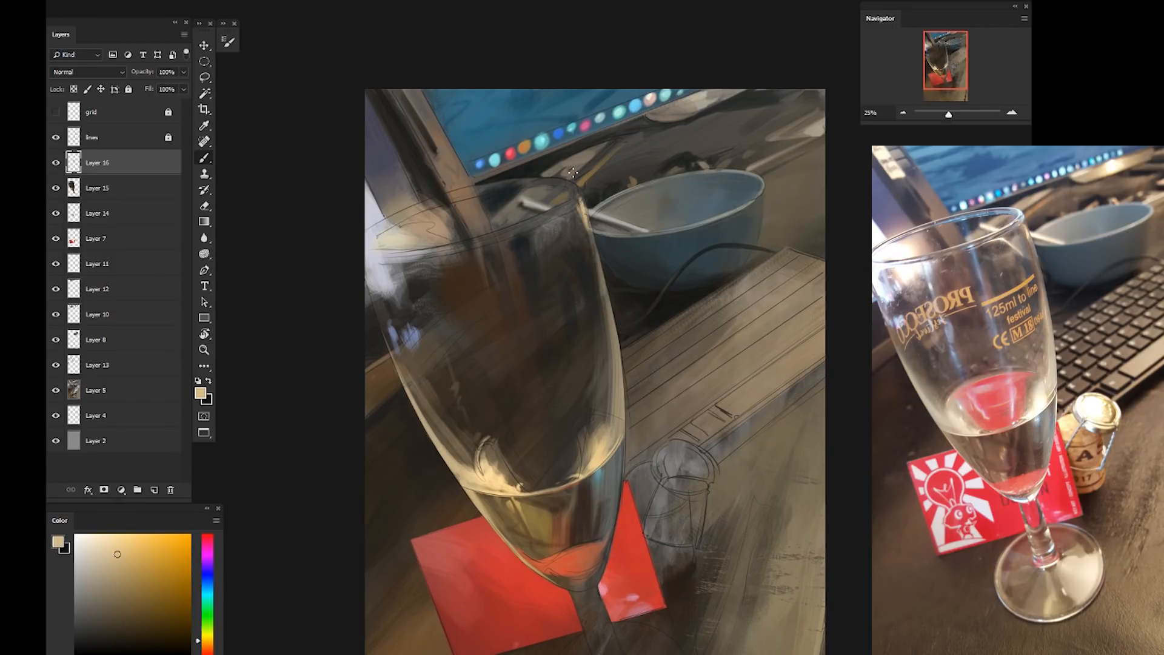
Show the grid layer and paint the warm brown monitor-frame reflection inside the glass with a larger brush
{"action": "left_click", "coordinate": [518, 279], "text": "alt"}
{"action": "left_click", "coordinate": [55, 112]}
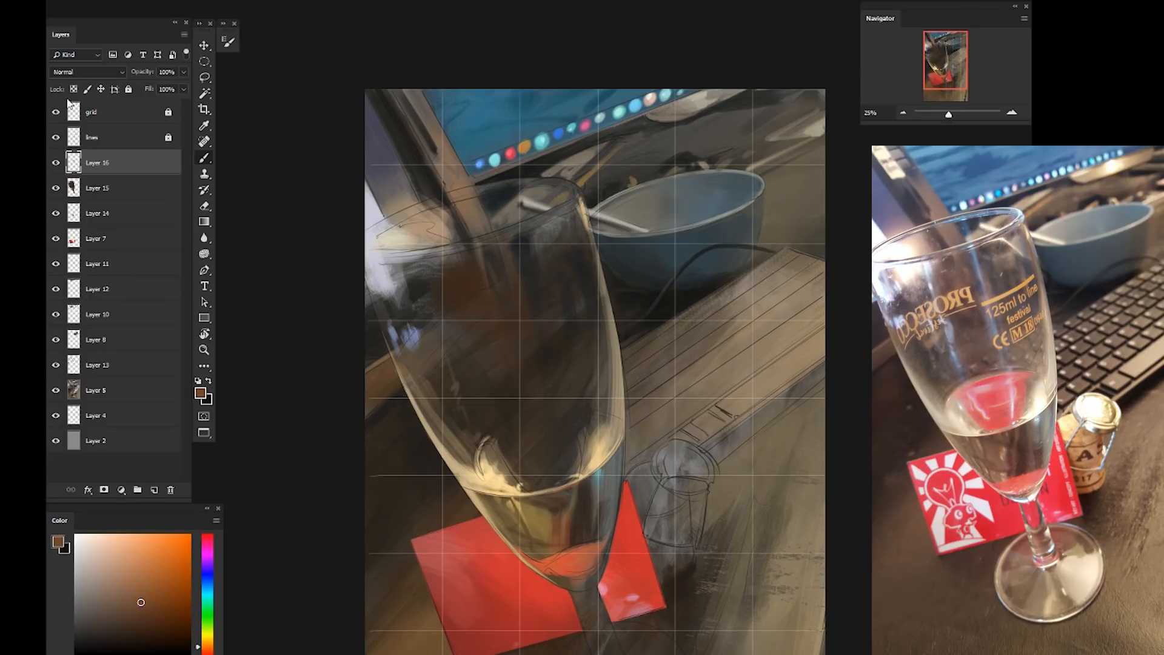
{"action": "left_click", "coordinate": [464, 203], "text": "alt"}
{"action": "key", "text": "bracketright"}
{"action": "key", "text": "bracketright"}
{"action": "key", "text": "bracketright"}
{"action": "key", "text": "bracketright"}
{"action": "left_click_drag", "start_coordinate": [473, 263], "coordinate": [507, 352]}
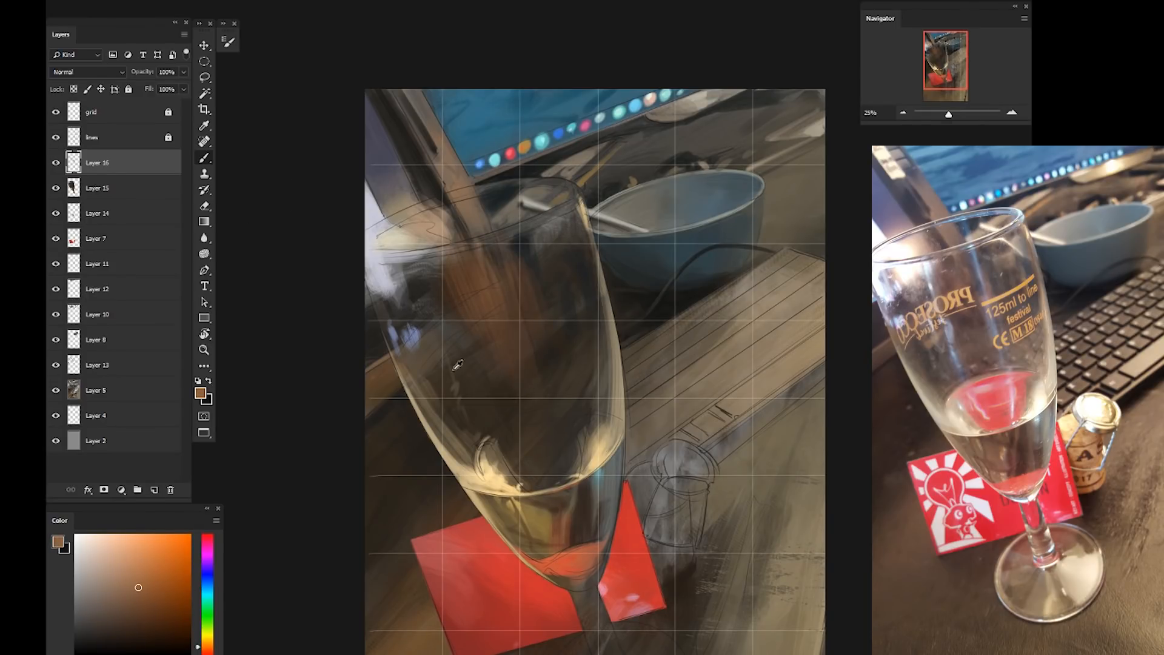
Paint small olive-yellow reflections inside the lower left part of the glass with a smaller brush
{"action": "left_click", "coordinate": [388, 248], "text": "alt"}
{"action": "key", "text": "bracketleft"}
{"action": "key", "text": "bracketleft"}
{"action": "key", "text": "bracketleft"}
{"action": "key", "text": "bracketleft"}
{"action": "key", "text": "bracketleft"}
{"action": "left_click_drag", "start_coordinate": [483, 447], "coordinate": [491, 437]}
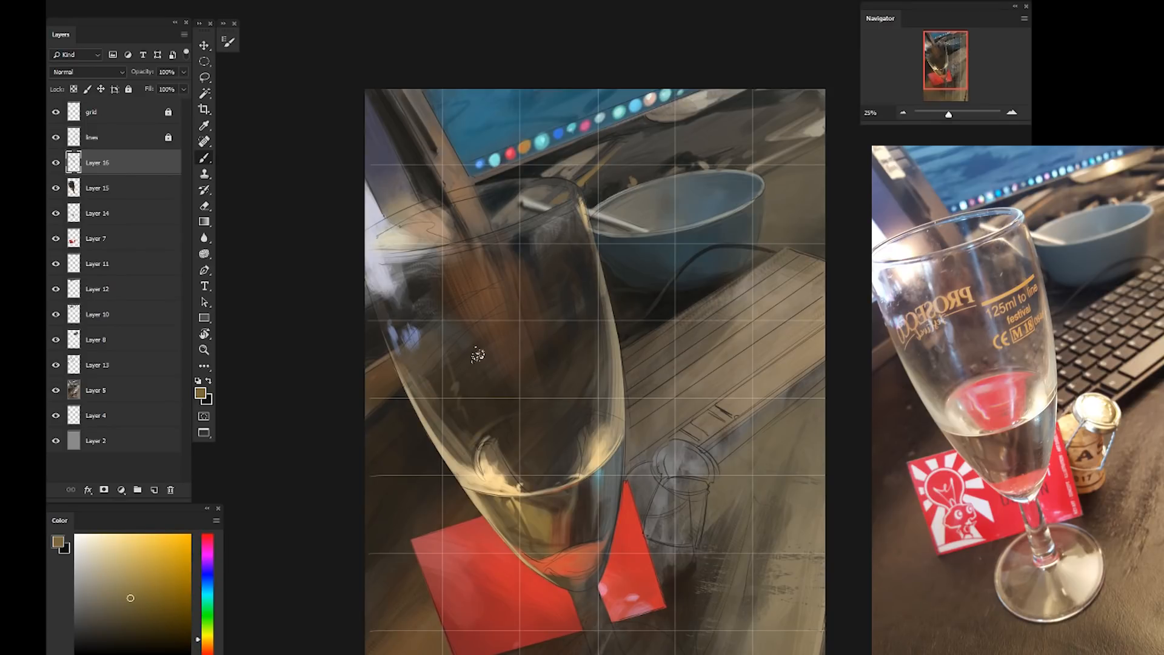
Paint a pale grey-lavender highlight down the glass's upper left edge with sampled colours
{"action": "left_click", "coordinate": [367, 242], "text": "alt"}
{"action": "left_click", "coordinate": [370, 292], "text": "alt"}
{"action": "left_click_drag", "start_coordinate": [368, 279], "coordinate": [389, 355]}
{"action": "left_click_drag", "start_coordinate": [385, 298], "coordinate": [397, 352]}
{"action": "key", "text": "bracketright"}
{"action": "key", "text": "bracketright"}
{"action": "key", "text": "bracketright"}
{"action": "key", "text": "bracketright"}
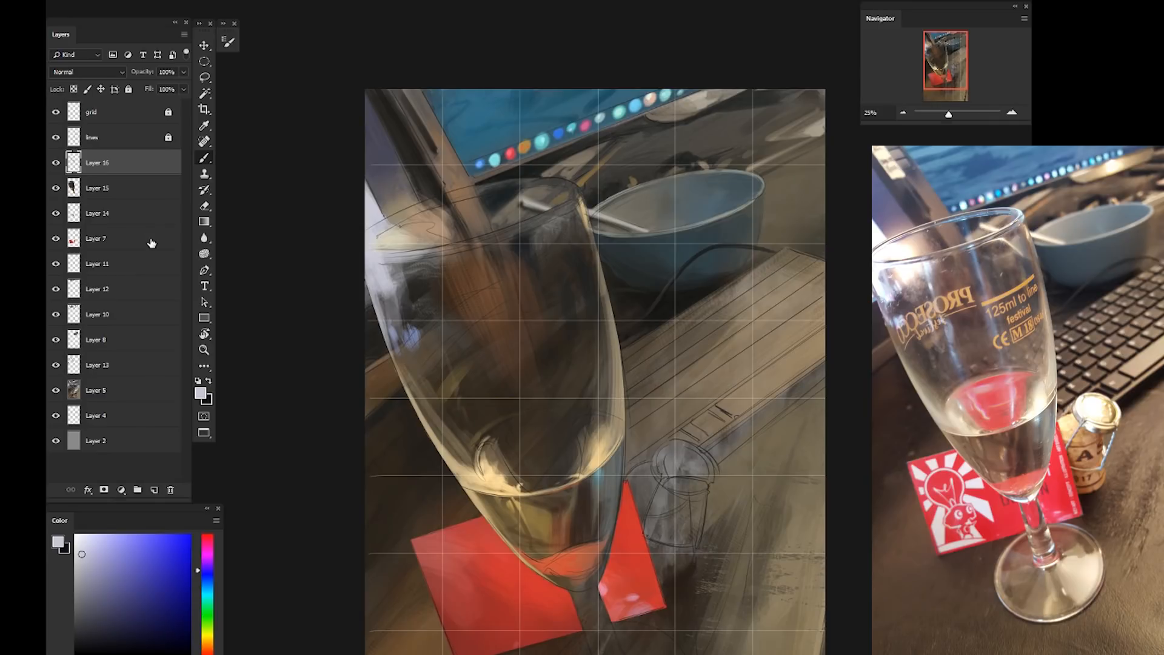
Brighten the reflections at the glass's upper left with near-white cyan-tinted strokes
{"action": "left_click", "coordinate": [208, 594]}
{"action": "left_click", "coordinate": [83, 536]}
{"action": "mouse_move", "coordinate": [375, 260]}
{"action": "left_mouse_down"}
{"action": "mouse_move", "coordinate": [369, 295]}
{"action": "mouse_move", "coordinate": [395, 303]}
{"action": "mouse_move", "coordinate": [376, 298]}
{"action": "mouse_move", "coordinate": [384, 261]}
{"action": "left_mouse_up"}
{"action": "left_click", "coordinate": [381, 309], "text": "alt"}
{"action": "left_click", "coordinate": [383, 274], "text": "alt"}
{"action": "left_click", "coordinate": [377, 279], "text": "alt"}
{"action": "key", "text": "ctrl+z"}
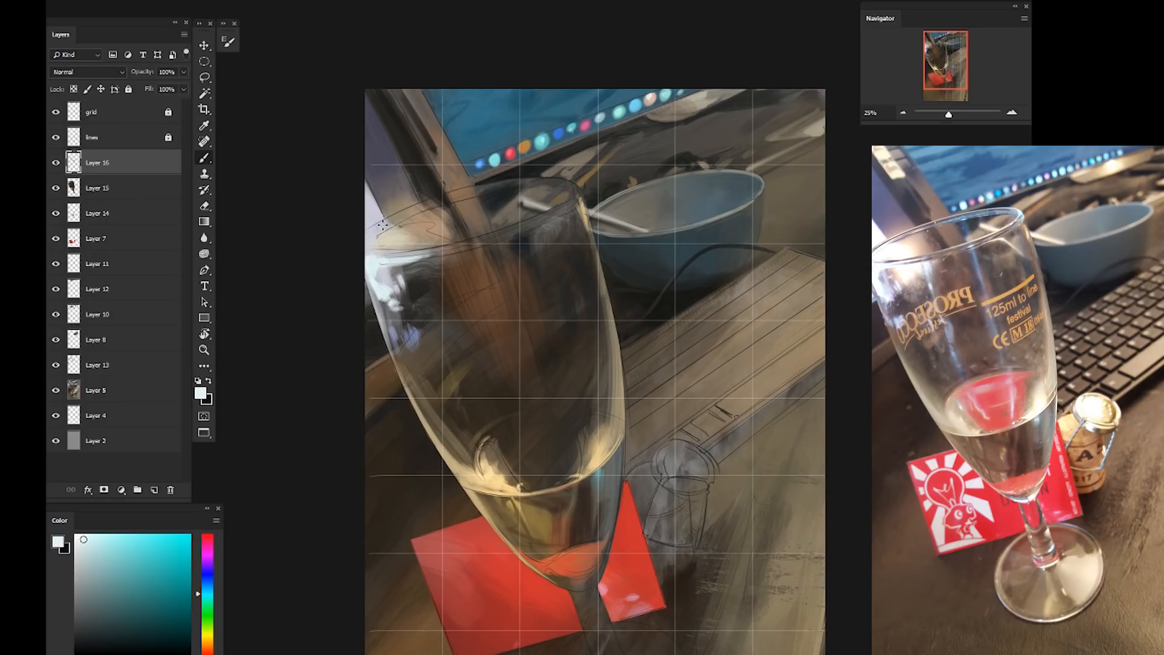
Add a new layer above Layer 15 and paint cream and white highlights around the rim's left end
{"action": "left_click", "coordinate": [479, 476], "text": "alt"}
{"action": "left_click", "coordinate": [137, 190]}
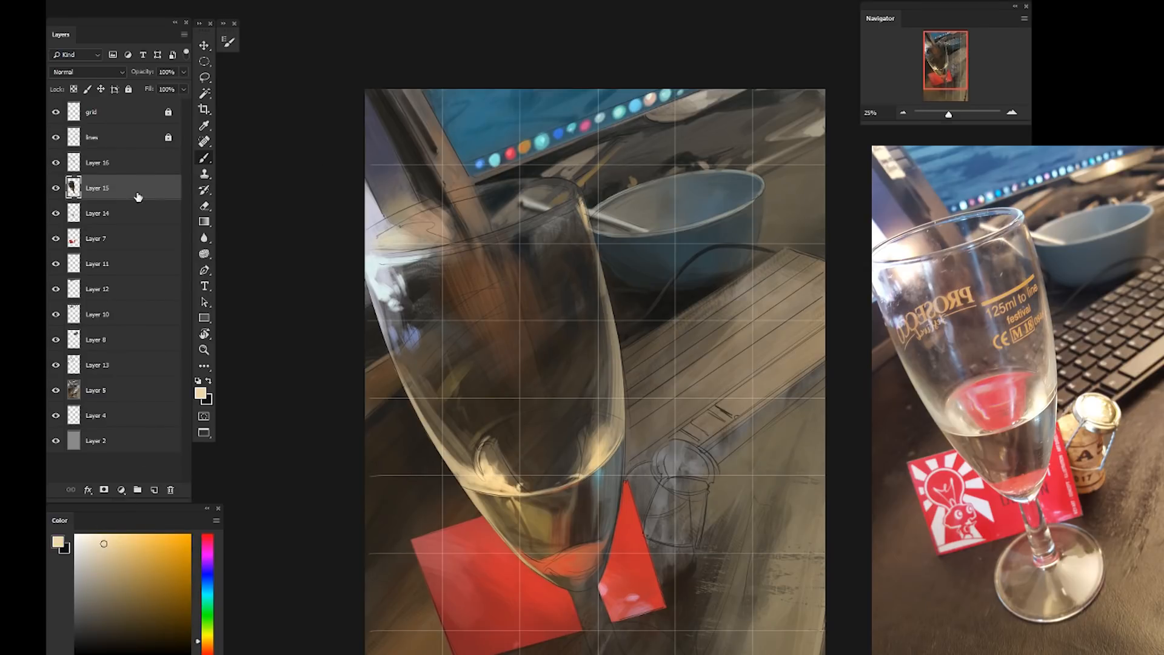
{"action": "left_click", "coordinate": [154, 490]}
{"action": "mouse_move", "coordinate": [399, 257]}
{"action": "left_mouse_down"}
{"action": "mouse_move", "coordinate": [420, 303]}
{"action": "mouse_move", "coordinate": [433, 261]}
{"action": "mouse_move", "coordinate": [408, 257]}
{"action": "mouse_move", "coordinate": [418, 279]}
{"action": "mouse_move", "coordinate": [400, 250]}
{"action": "mouse_move", "coordinate": [406, 261]}
{"action": "mouse_move", "coordinate": [425, 245]}
{"action": "mouse_move", "coordinate": [384, 232]}
{"action": "left_mouse_up"}
{"action": "left_click", "coordinate": [101, 535]}
{"action": "left_click", "coordinate": [371, 227], "text": "alt"}
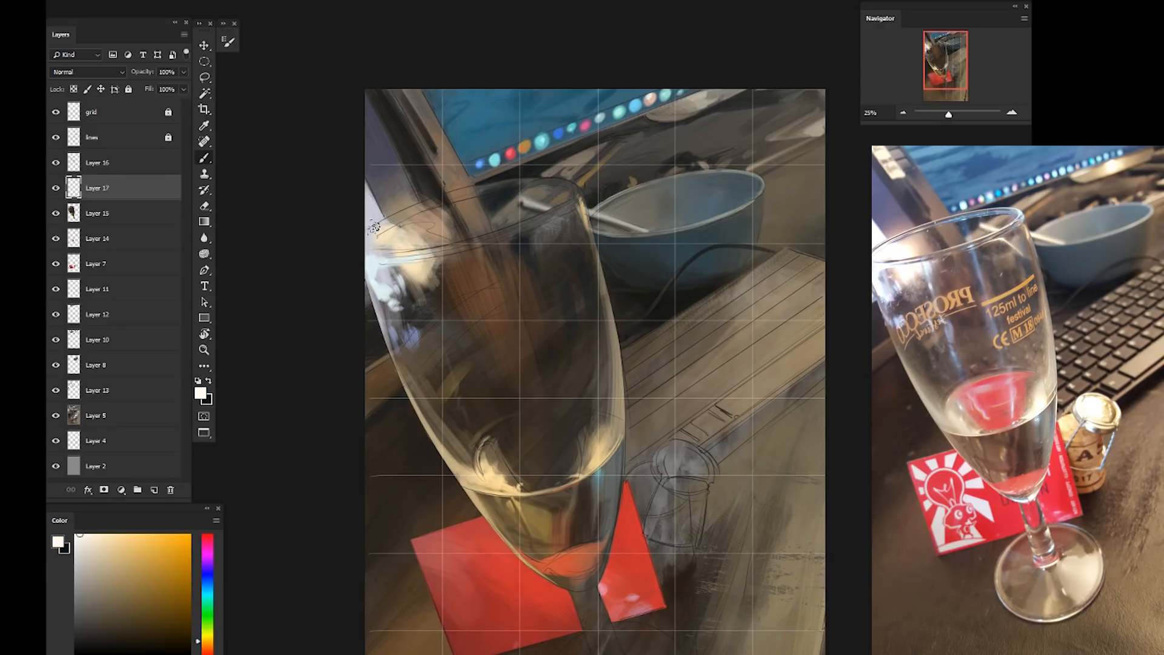
{"action": "left_click", "coordinate": [427, 253], "text": "alt"}
Hide the grid layer and paint a thin light beige line along the front edge of the glass rim
{"action": "key", "text": "r"}
{"action": "left_click_drag", "start_coordinate": [525, 177], "coordinate": [490, 417]}
{"action": "left_click", "coordinate": [57, 138]}
{"action": "left_click", "coordinate": [55, 137]}
{"action": "left_click", "coordinate": [56, 113]}
{"action": "key", "text": "r"}
{"action": "mouse_move", "coordinate": [549, 482]}
{"action": "left_mouse_down"}
{"action": "mouse_move", "coordinate": [441, 356]}
{"action": "mouse_move", "coordinate": [549, 360]}
{"action": "mouse_move", "coordinate": [541, 417]}
{"action": "left_mouse_up"}
{"action": "key", "text": "r"}
{"action": "key", "text": "ctrl+z"}
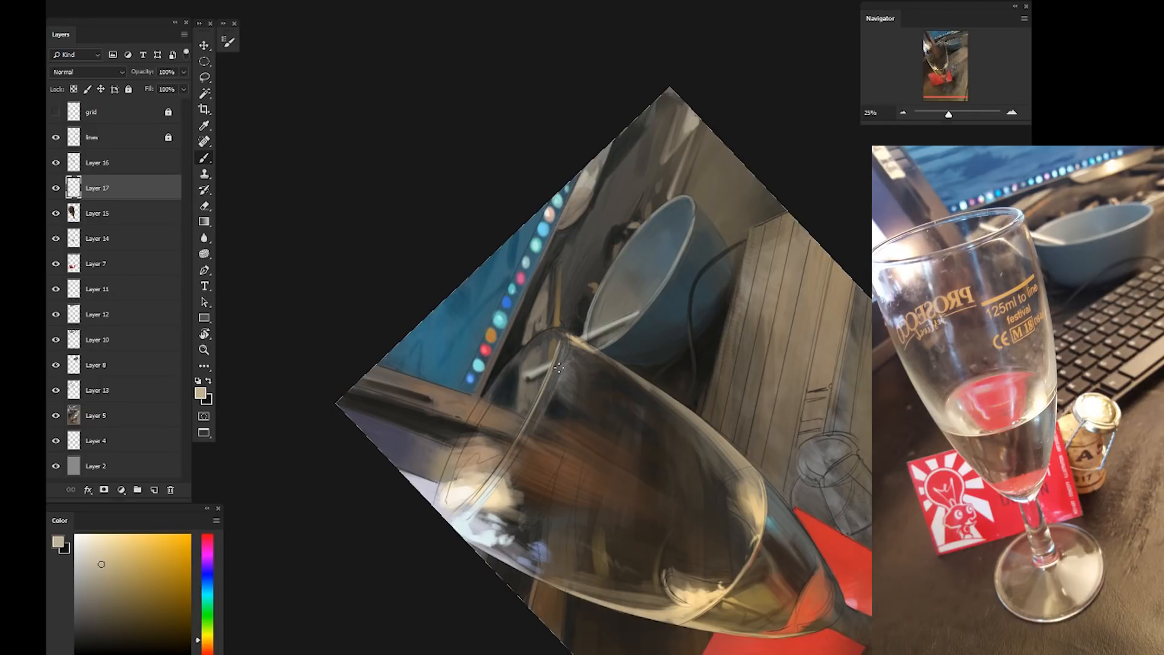
Paint pale cyan highlights on the right end of the glass rim
{"action": "left_click", "coordinate": [770, 523], "text": "alt"}
{"action": "left_click", "coordinate": [116, 545]}
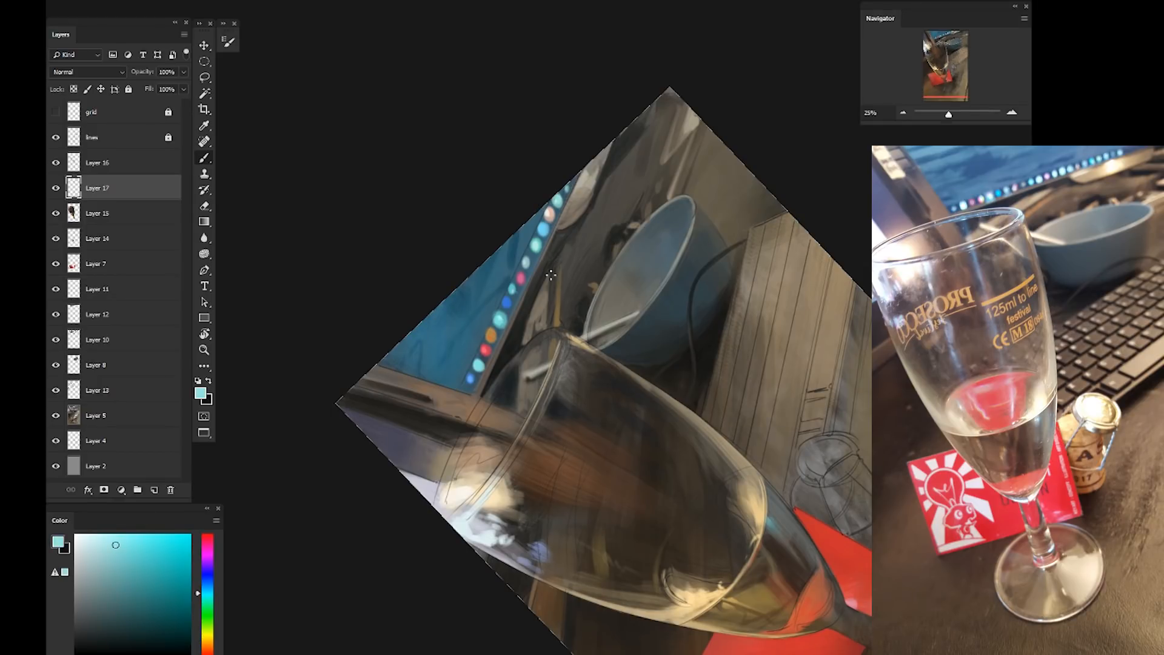
{"action": "key", "text": "Escape"}
{"action": "left_click_drag", "start_coordinate": [571, 324], "coordinate": [594, 332]}
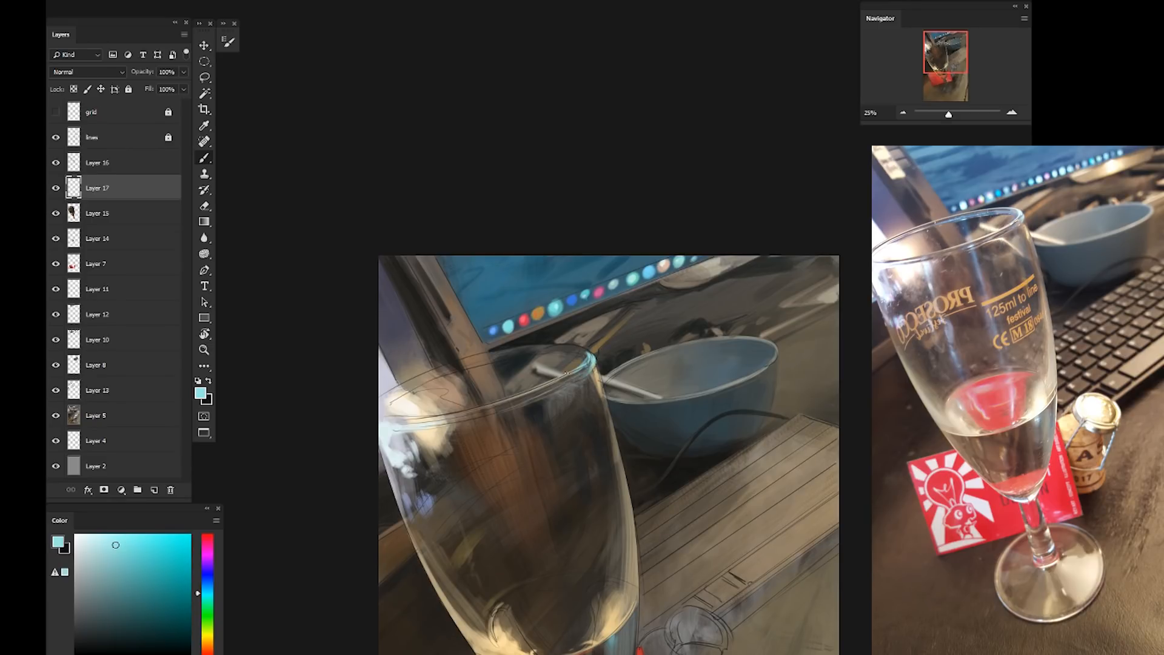
Shade the glass rim with muted cyan strokes and choose a soft blue for its back edge
{"action": "mouse_move", "coordinate": [536, 396]}
{"action": "left_mouse_down"}
{"action": "mouse_move", "coordinate": [504, 404]}
{"action": "mouse_move", "coordinate": [460, 279]}
{"action": "mouse_move", "coordinate": [392, 234]}
{"action": "left_mouse_up"}
{"action": "left_click", "coordinate": [96, 577]}
{"action": "left_click_drag", "start_coordinate": [562, 391], "coordinate": [468, 282]}
{"action": "left_click", "coordinate": [207, 578]}
{"action": "left_click", "coordinate": [108, 590]}
{"action": "left_click", "coordinate": [121, 565]}
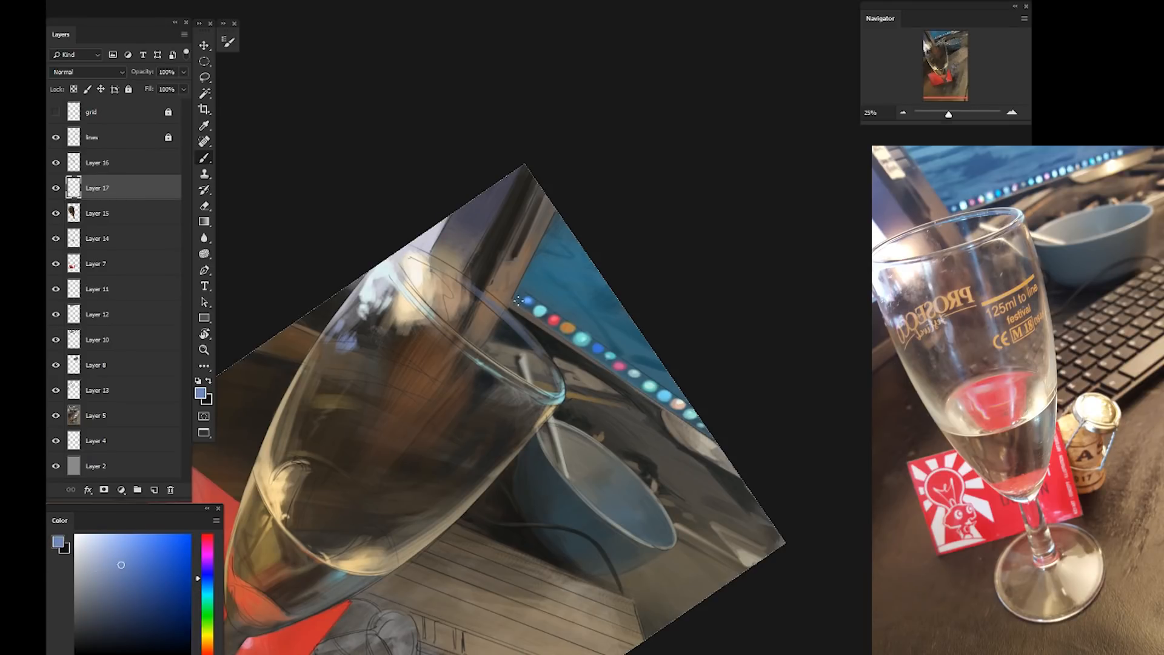
Paint the back edge of the glass rim with thin pale and sky blue lines using another brush
{"action": "left_click", "coordinate": [104, 541]}
{"action": "right_click", "coordinate": [423, 261]}
{"action": "double_click", "coordinate": [840, 631]}
{"action": "left_click_drag", "start_coordinate": [534, 342], "coordinate": [478, 283]}
{"action": "left_click", "coordinate": [207, 585]}
{"action": "left_click", "coordinate": [131, 550]}
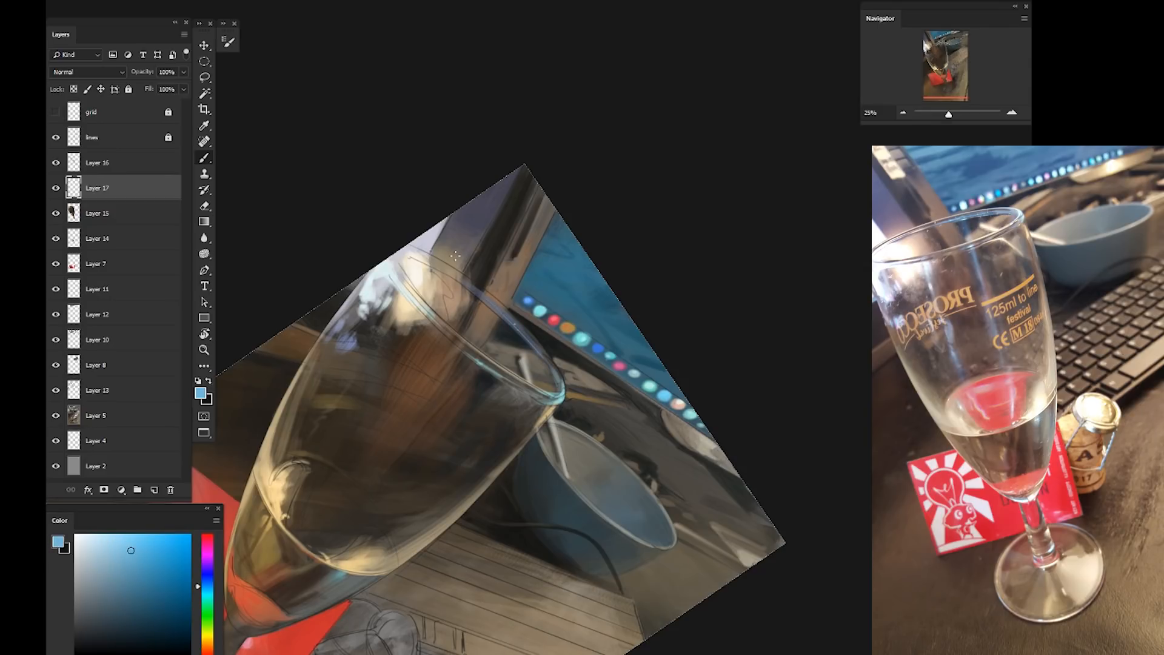
{"action": "key", "text": "Escape"}
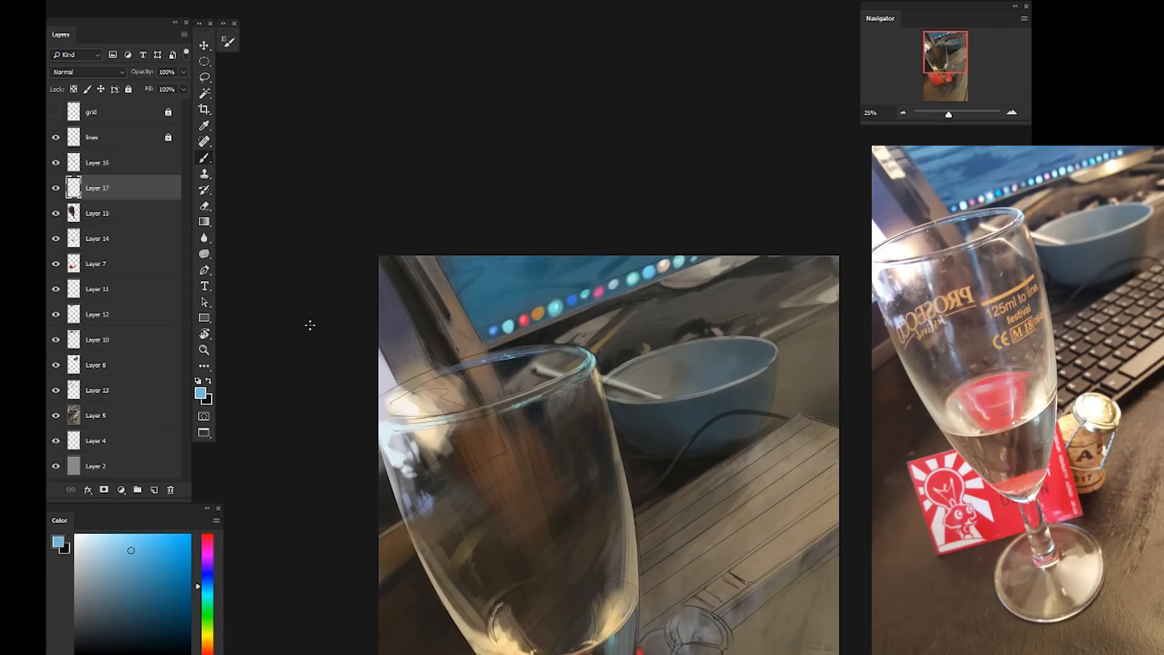
Switch the brush and start a light blue vertical reflection streak in the left half of the glass
{"action": "left_click", "coordinate": [118, 538]}
{"action": "left_click_drag", "start_coordinate": [338, 520], "coordinate": [322, 384]}
{"action": "left_click_drag", "start_coordinate": [330, 462], "coordinate": [348, 359]}
{"action": "left_click_drag", "start_coordinate": [349, 315], "coordinate": [341, 351]}
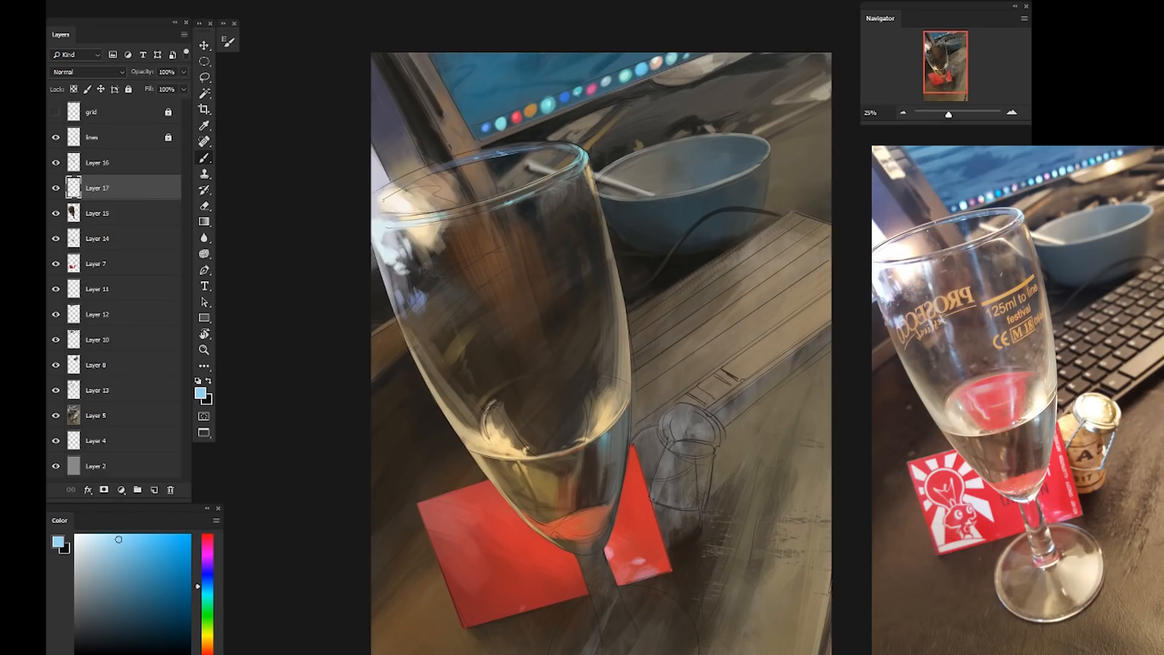
{"action": "left_click_drag", "start_coordinate": [341, 374], "coordinate": [357, 453]}
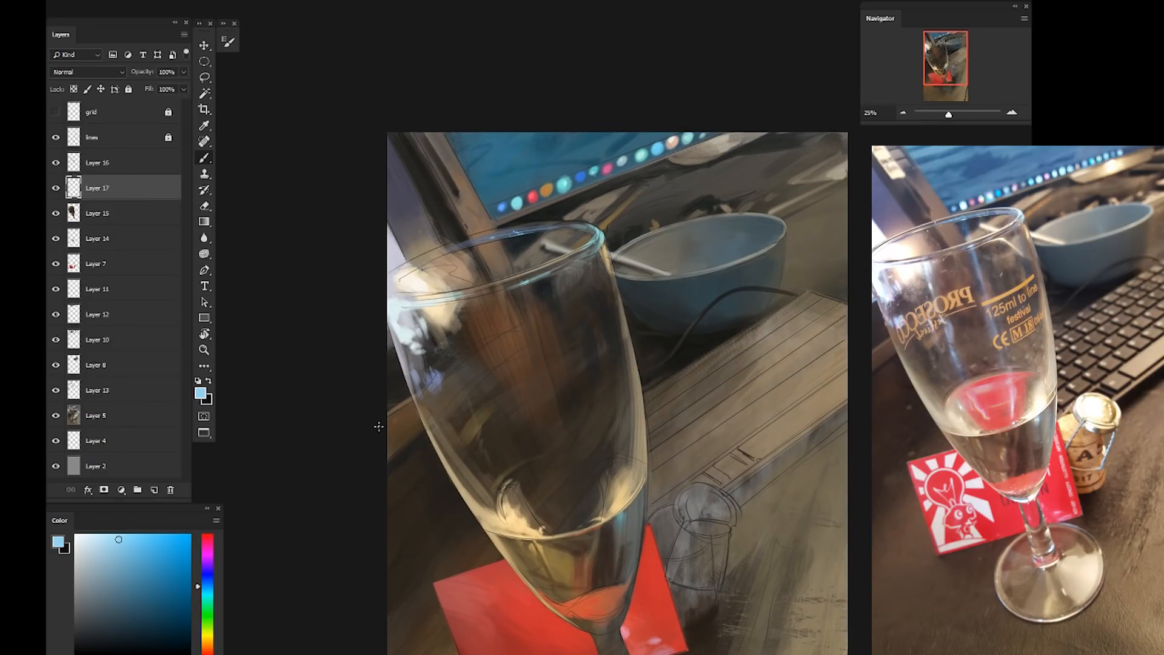
{"action": "right_click", "coordinate": [453, 363]}
{"action": "double_click", "coordinate": [525, 450]}
{"action": "left_click", "coordinate": [437, 379], "text": "alt"}
{"action": "left_click_drag", "start_coordinate": [512, 438], "coordinate": [515, 459]}
Build up the left reflection streak with varied blue strokes and add pale touches near the glass's upper left
{"action": "left_click", "coordinate": [207, 589]}
{"action": "left_click", "coordinate": [120, 547]}
{"action": "mouse_move", "coordinate": [499, 405]}
{"action": "left_mouse_down"}
{"action": "mouse_move", "coordinate": [509, 433]}
{"action": "mouse_move", "coordinate": [504, 423]}
{"action": "left_mouse_up"}
{"action": "mouse_move", "coordinate": [487, 368]}
{"action": "left_mouse_down"}
{"action": "mouse_move", "coordinate": [497, 402]}
{"action": "mouse_move", "coordinate": [488, 375]}
{"action": "left_mouse_up"}
{"action": "left_click", "coordinate": [97, 541]}
{"action": "left_click_drag", "start_coordinate": [458, 302], "coordinate": [467, 338]}
{"action": "left_click_drag", "start_coordinate": [459, 299], "coordinate": [471, 344]}
Paint a second pale blue reflection streak down the middle of the glass from the rim to the liquid surface
{"action": "left_click", "coordinate": [204, 583]}
{"action": "left_click", "coordinate": [111, 547]}
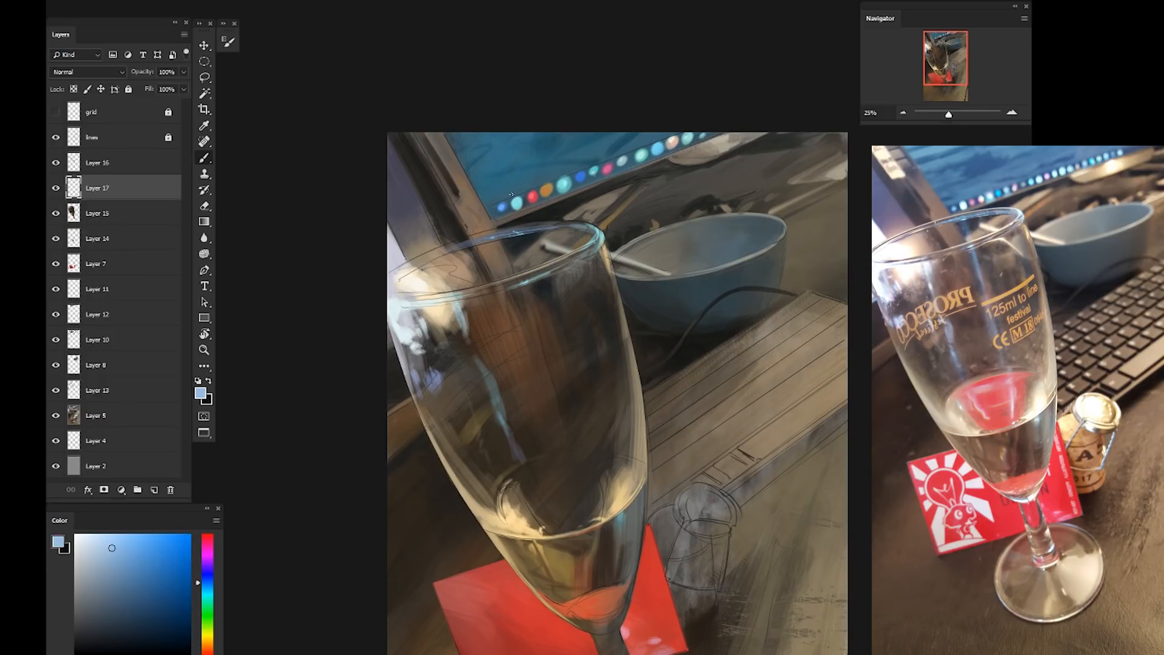
{"action": "mouse_move", "coordinate": [522, 264]}
{"action": "left_mouse_down"}
{"action": "mouse_move", "coordinate": [565, 401]}
{"action": "mouse_move", "coordinate": [583, 412]}
{"action": "left_mouse_up"}
{"action": "left_click_drag", "start_coordinate": [581, 459], "coordinate": [585, 514]}
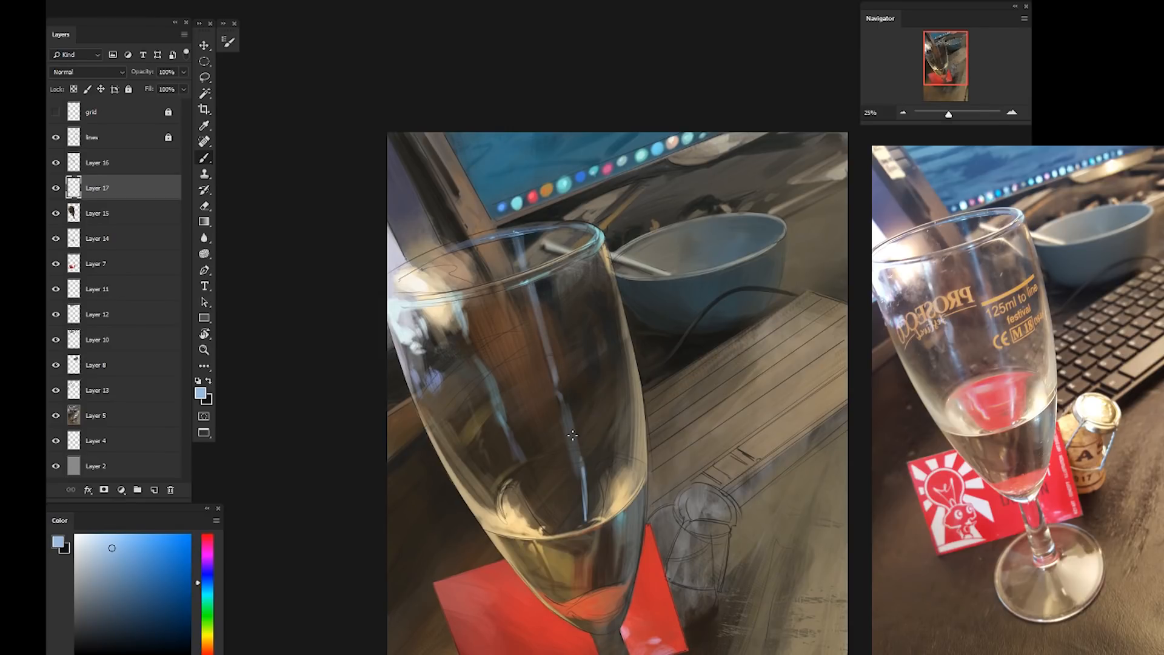
Add a new layer below the highlights and block in the red card reflection above the liquid surface
{"action": "left_click", "coordinate": [97, 213]}
{"action": "left_click", "coordinate": [154, 490]}
{"action": "left_click", "coordinate": [595, 603], "text": "alt"}
{"action": "mouse_move", "coordinate": [606, 463]}
{"action": "left_mouse_down"}
{"action": "mouse_move", "coordinate": [596, 508]}
{"action": "mouse_move", "coordinate": [565, 492]}
{"action": "left_mouse_up"}
{"action": "key", "text": "r"}
{"action": "mouse_move", "coordinate": [537, 576]}
{"action": "left_mouse_down"}
{"action": "mouse_move", "coordinate": [339, 534]}
{"action": "mouse_move", "coordinate": [339, 579]}
{"action": "left_mouse_up"}
{"action": "key", "text": "b"}
{"action": "mouse_move", "coordinate": [471, 480]}
{"action": "left_mouse_down"}
{"action": "mouse_move", "coordinate": [489, 464]}
{"action": "mouse_move", "coordinate": [508, 470]}
{"action": "mouse_move", "coordinate": [461, 443]}
{"action": "left_mouse_up"}
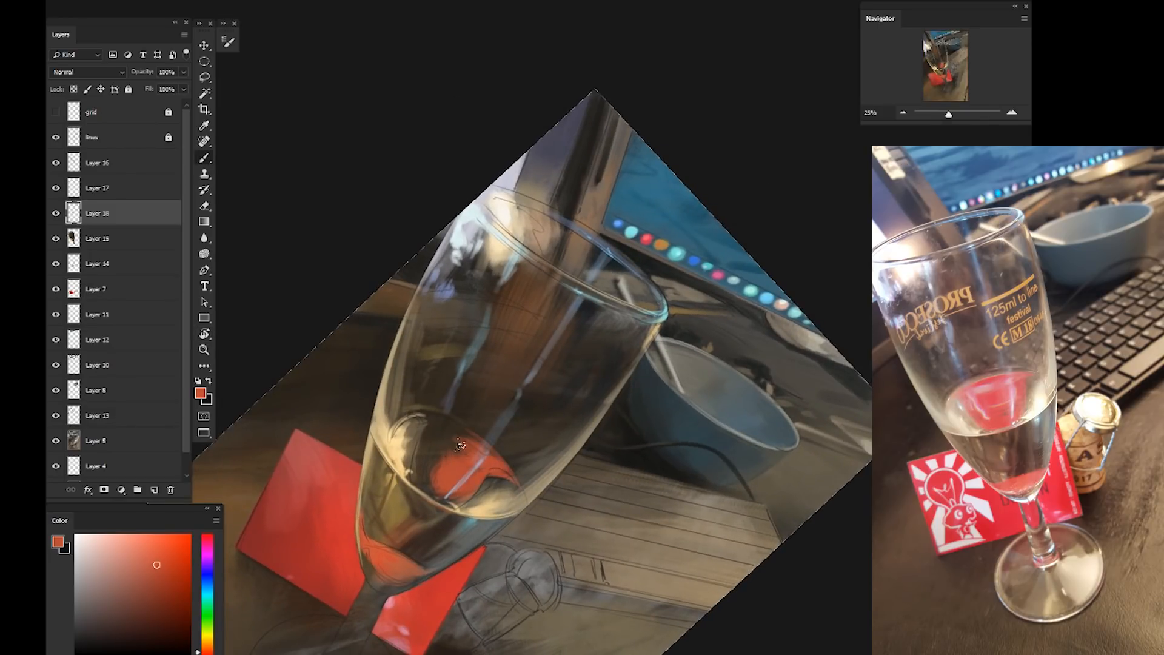
Fill out the red card reflection above the liquid and refine its edges with sampled reds and darks
{"action": "key", "text": "Escape"}
{"action": "mouse_move", "coordinate": [549, 516]}
{"action": "left_mouse_down"}
{"action": "mouse_move", "coordinate": [533, 488]}
{"action": "mouse_move", "coordinate": [558, 467]}
{"action": "mouse_move", "coordinate": [554, 516]}
{"action": "left_mouse_up"}
{"action": "key", "text": "r"}
{"action": "left_click_drag", "start_coordinate": [518, 452], "coordinate": [426, 403]}
{"action": "mouse_move", "coordinate": [471, 441]}
{"action": "left_mouse_down"}
{"action": "mouse_move", "coordinate": [434, 425]}
{"action": "mouse_move", "coordinate": [476, 448]}
{"action": "mouse_move", "coordinate": [447, 437]}
{"action": "mouse_move", "coordinate": [444, 474]}
{"action": "mouse_move", "coordinate": [447, 429]}
{"action": "left_mouse_up"}
{"action": "left_click", "coordinate": [428, 370], "text": "alt"}
{"action": "left_click_drag", "start_coordinate": [453, 442], "coordinate": [448, 436]}
{"action": "left_click", "coordinate": [458, 594], "text": "alt"}
{"action": "left_click", "coordinate": [481, 480], "text": "alt"}
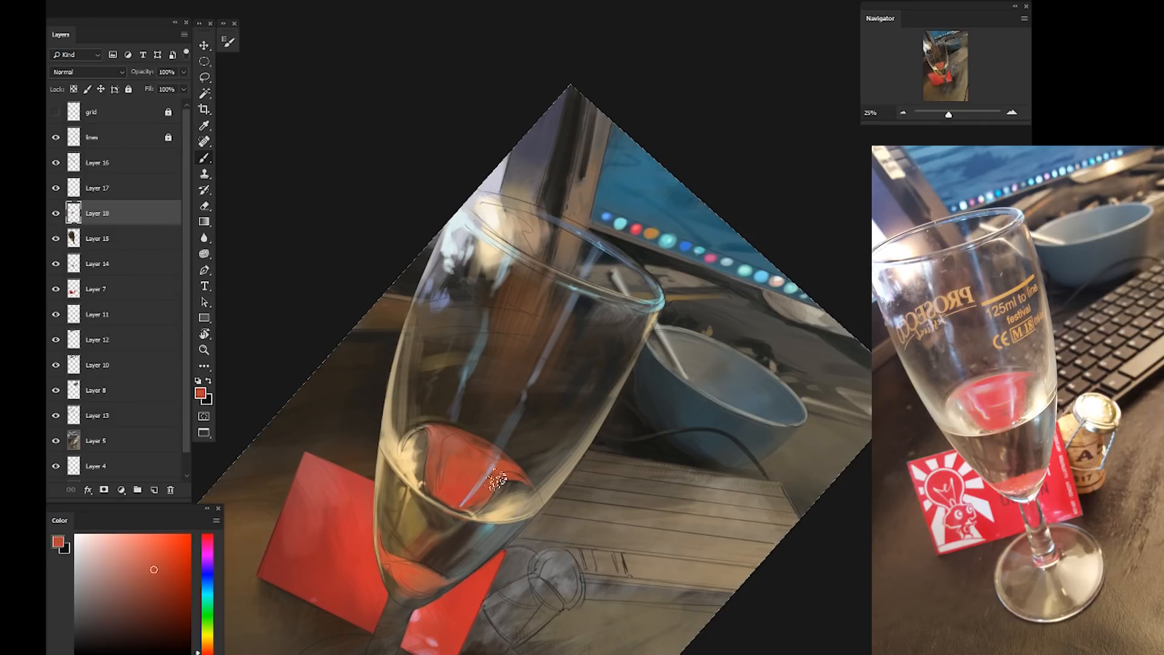
{"action": "key", "text": "Escape"}
Add a new layer above the red reflection and paint thin pale pink highlight lines on it with a smaller brush
{"action": "key", "text": "bracketleft"}
{"action": "key", "text": "bracketleft"}
{"action": "key", "text": "bracketleft"}
{"action": "key", "text": "bracketleft"}
{"action": "key", "text": "ctrl+shift+alt+n"}
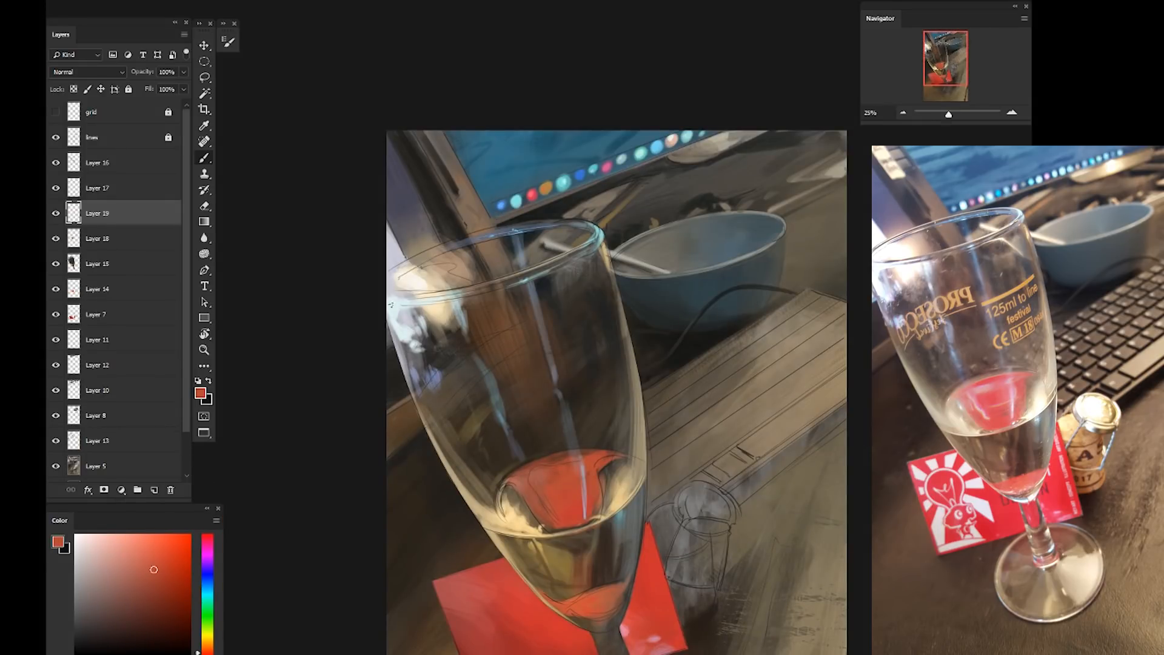
{"action": "left_click", "coordinate": [404, 325], "text": "alt"}
{"action": "left_click", "coordinate": [207, 538]}
{"action": "left_click", "coordinate": [86, 579]}
{"action": "key", "text": "ctrl+z"}
{"action": "left_click", "coordinate": [89, 554]}
{"action": "key", "text": "ctrl+z"}
{"action": "mouse_move", "coordinate": [549, 507]}
{"action": "left_mouse_down"}
{"action": "mouse_move", "coordinate": [526, 475]}
{"action": "mouse_move", "coordinate": [552, 466]}
{"action": "mouse_move", "coordinate": [503, 424]}
{"action": "mouse_move", "coordinate": [539, 474]}
{"action": "left_mouse_up"}
{"action": "key", "text": "ctrl+z"}
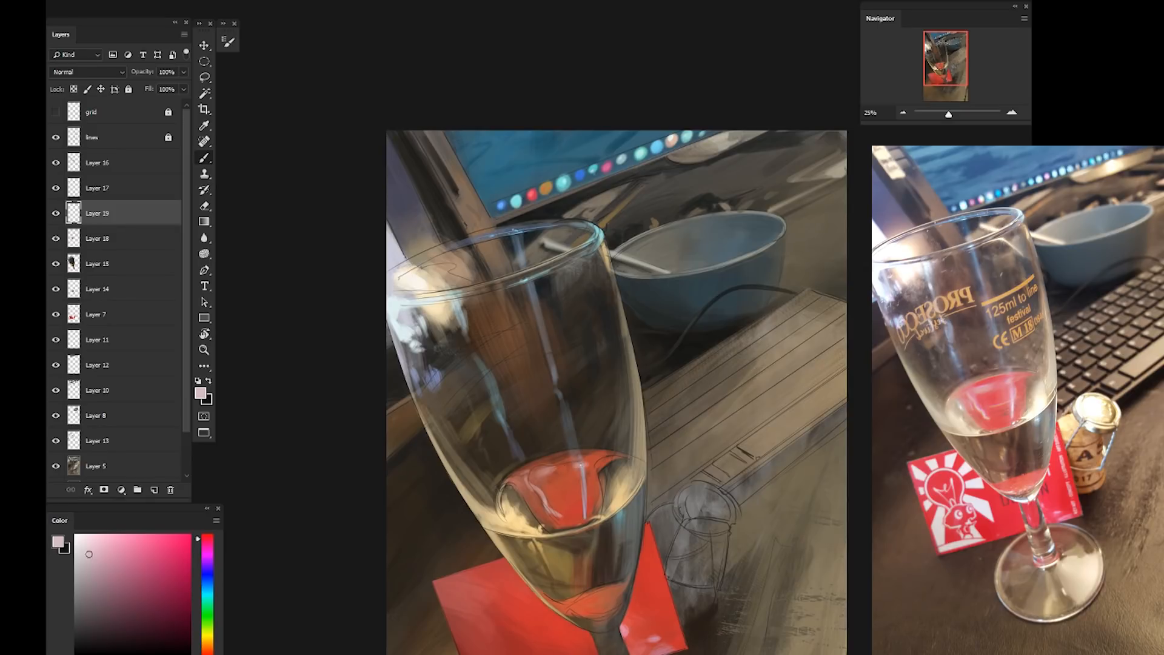
Refine the edges of the red reflection with sampled dark brown, pale grey and cream touches
{"action": "left_click", "coordinate": [607, 471], "text": "alt"}
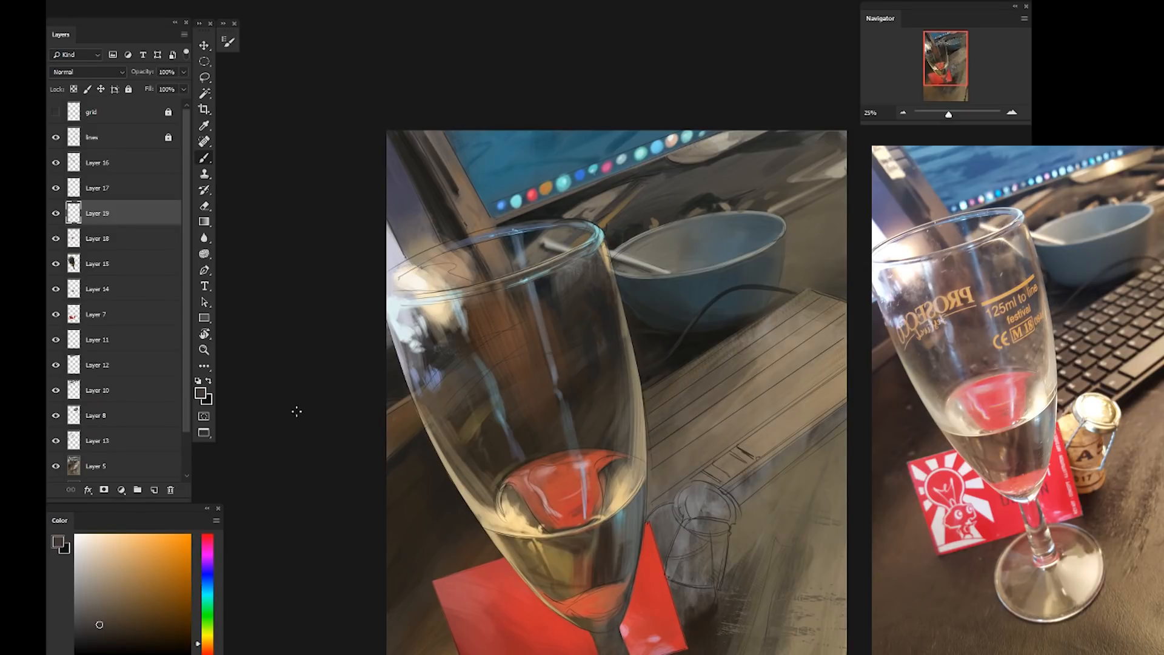
{"action": "left_click", "coordinate": [506, 515], "text": "alt"}
{"action": "left_click", "coordinate": [402, 325], "text": "alt"}
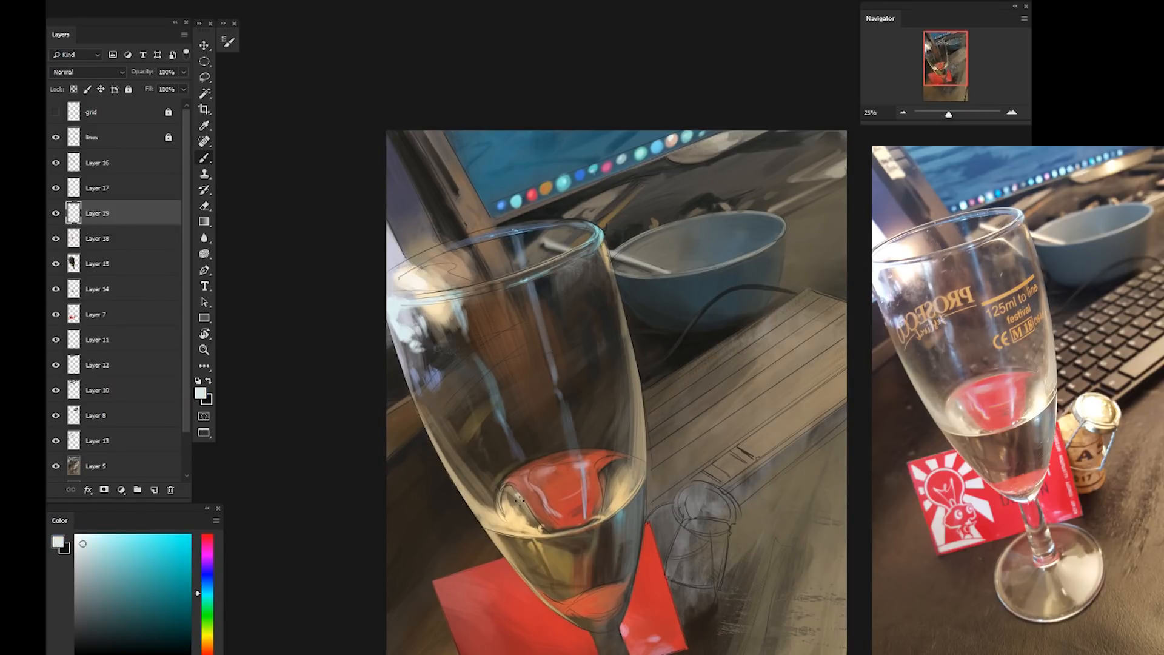
{"action": "left_click", "coordinate": [499, 448], "text": "alt"}
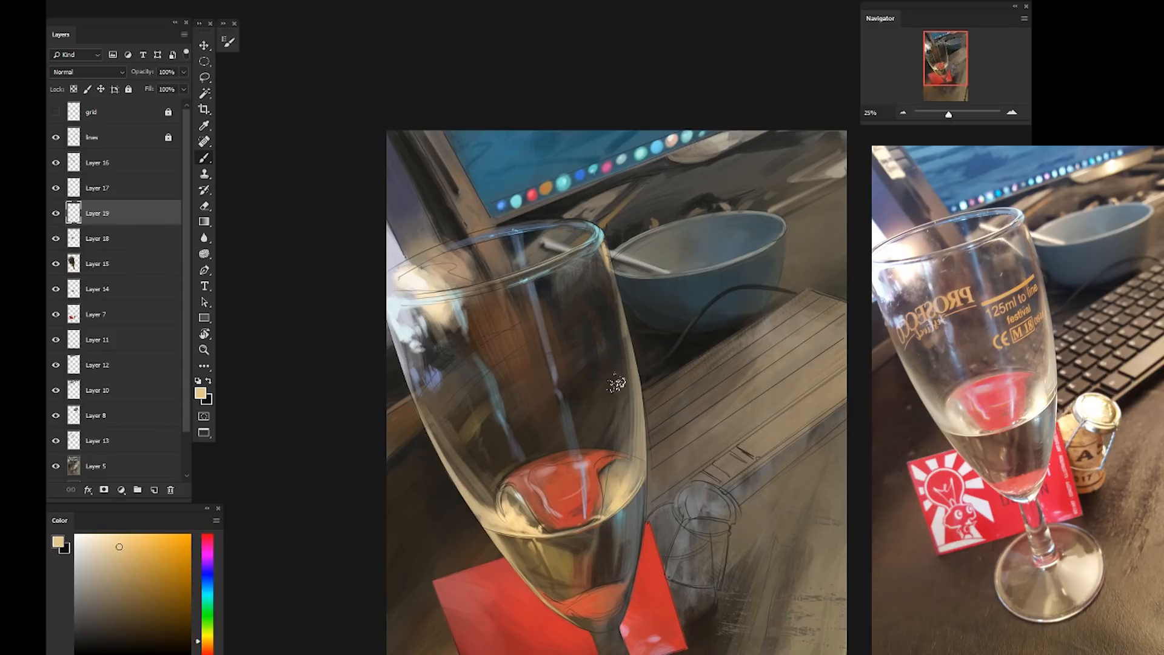
Paint a bright near-white highlight on the liquid surface beside the red reflection
{"action": "left_click", "coordinate": [97, 538]}
{"action": "left_click_drag", "start_coordinate": [619, 486], "coordinate": [613, 508]}
{"action": "left_click", "coordinate": [75, 535]}
Touch up the glass's edge on Layer 16 with sampled pale grey-brown tones
{"action": "left_click", "coordinate": [97, 163]}
{"action": "left_click", "coordinate": [56, 164]}
{"action": "left_click", "coordinate": [56, 164]}
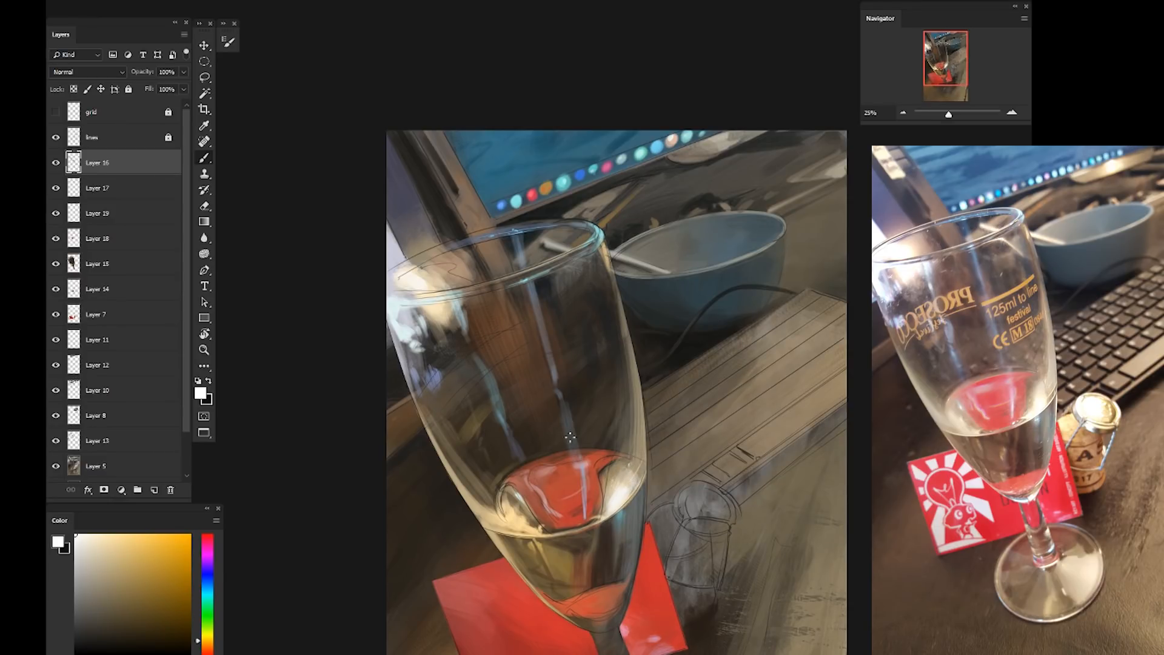
{"action": "left_click_drag", "start_coordinate": [544, 606], "coordinate": [374, 439]}
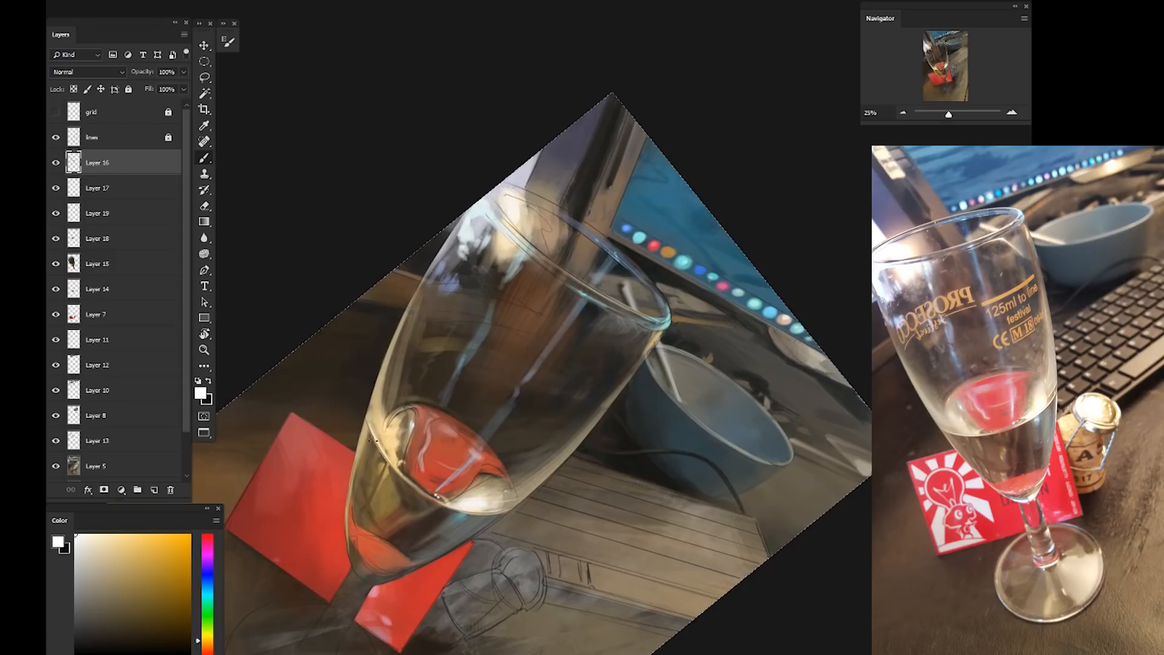
{"action": "left_click", "coordinate": [485, 421], "text": "alt"}
{"action": "left_click", "coordinate": [467, 441], "text": "alt"}
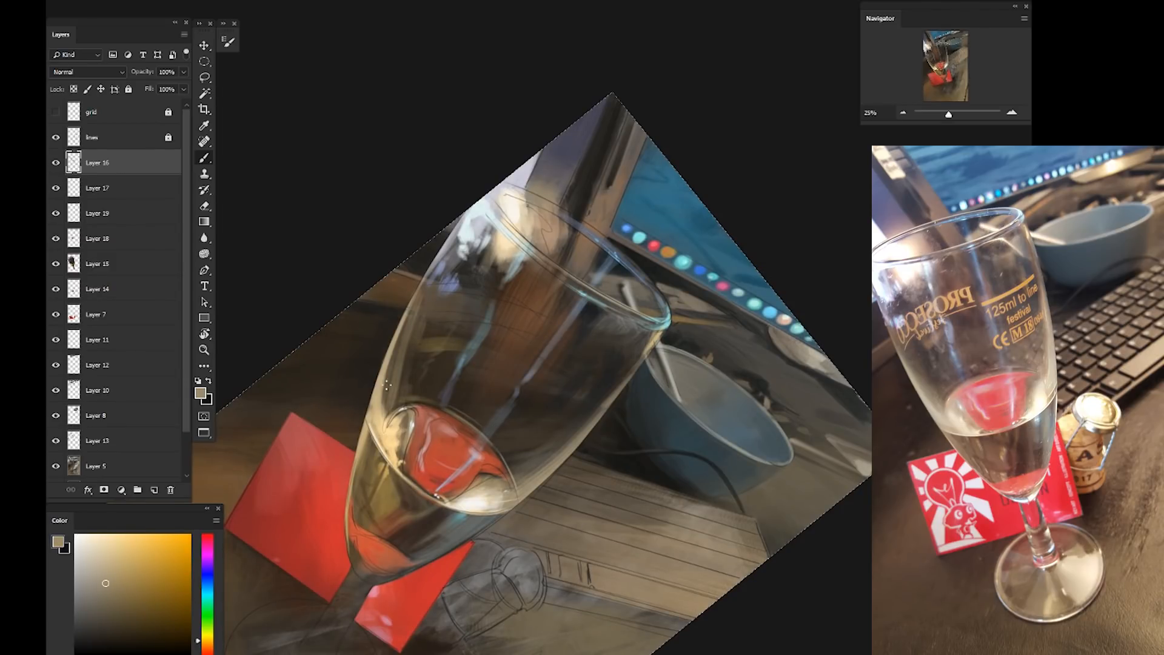
{"action": "key", "text": "Escape"}
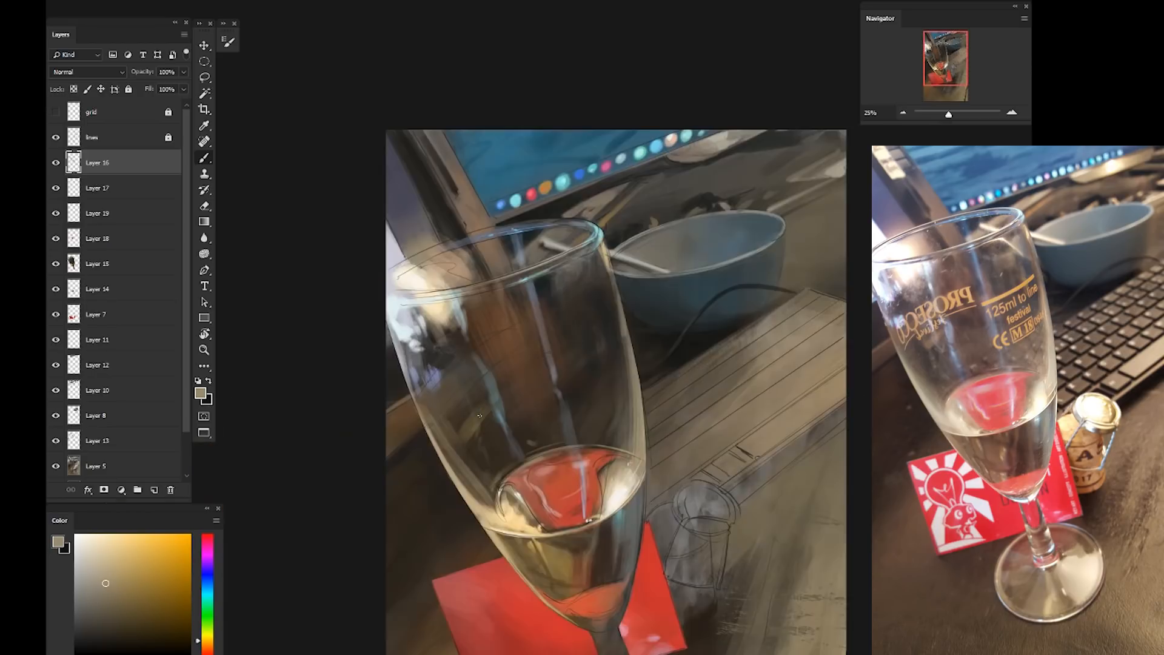
Add a new layer above Layer 15 and paint sampled dark brown tones inside the glass bowl with a larger brush
{"action": "key", "text": "bracketright"}
{"action": "key", "text": "bracketright"}
{"action": "key", "text": "bracketright"}
{"action": "left_click", "coordinate": [508, 378], "text": "alt"}
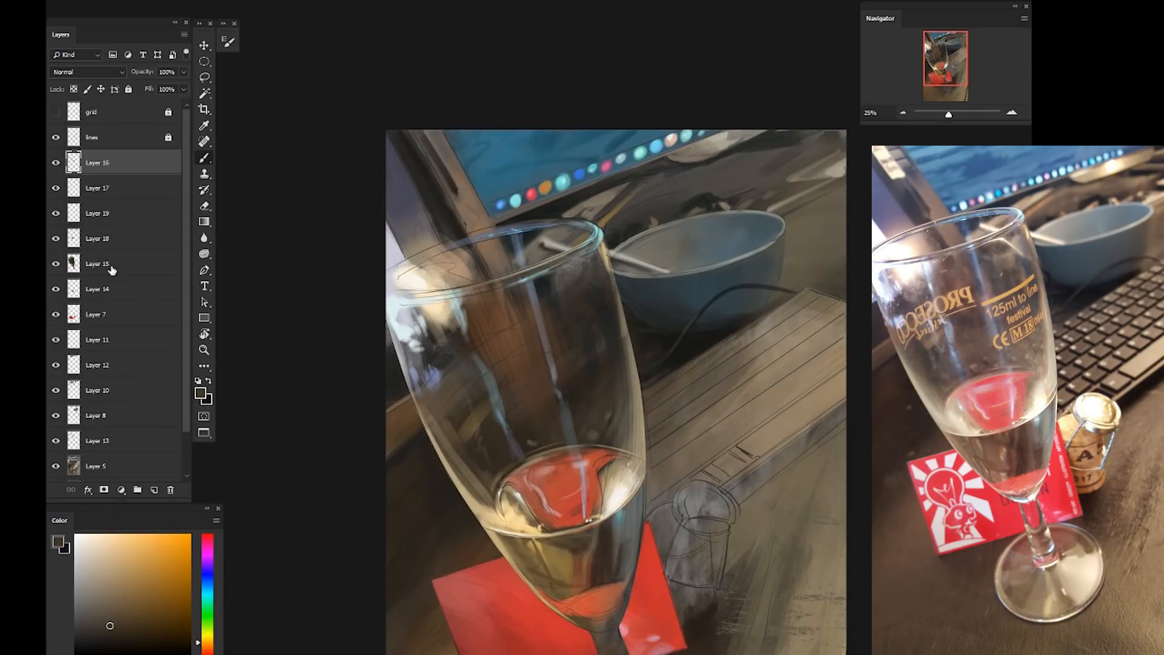
{"action": "left_click", "coordinate": [112, 268]}
{"action": "left_click", "coordinate": [154, 490]}
{"action": "left_click", "coordinate": [617, 421], "text": "alt"}
{"action": "left_click_drag", "start_coordinate": [352, 392], "coordinate": [337, 351]}
{"action": "left_click_drag", "start_coordinate": [343, 442], "coordinate": [296, 359]}
{"action": "left_click_drag", "start_coordinate": [270, 337], "coordinate": [312, 432]}
{"action": "left_click", "coordinate": [405, 434], "text": "ctrl"}
{"action": "left_click", "coordinate": [368, 419], "text": "ctrl"}
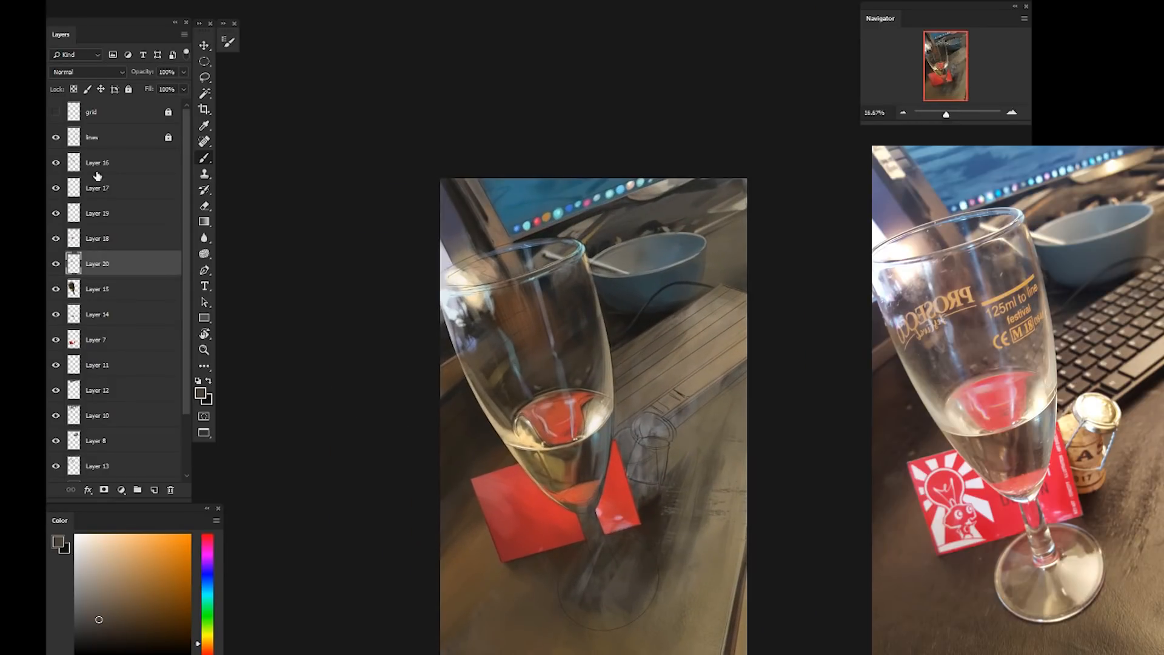
Merge the glass layers from Layer 16 down to Layer 15 into one layer
{"action": "left_click", "coordinate": [97, 163]}
{"action": "left_click", "coordinate": [97, 290], "text": "shift"}
{"action": "key", "text": "ctrl+e"}
{"action": "left_click", "coordinate": [204, 252]}
{"action": "key", "text": "bracketright"}
{"action": "key", "text": "bracketright"}
{"action": "key", "text": "bracketright"}
{"action": "left_click_drag", "start_coordinate": [145, 167], "coordinate": [154, 490]}
{"action": "left_click", "coordinate": [56, 188]}
{"action": "key", "text": "bracketright"}
{"action": "key", "text": "bracketright"}
{"action": "left_click_drag", "start_coordinate": [601, 521], "coordinate": [512, 373]}
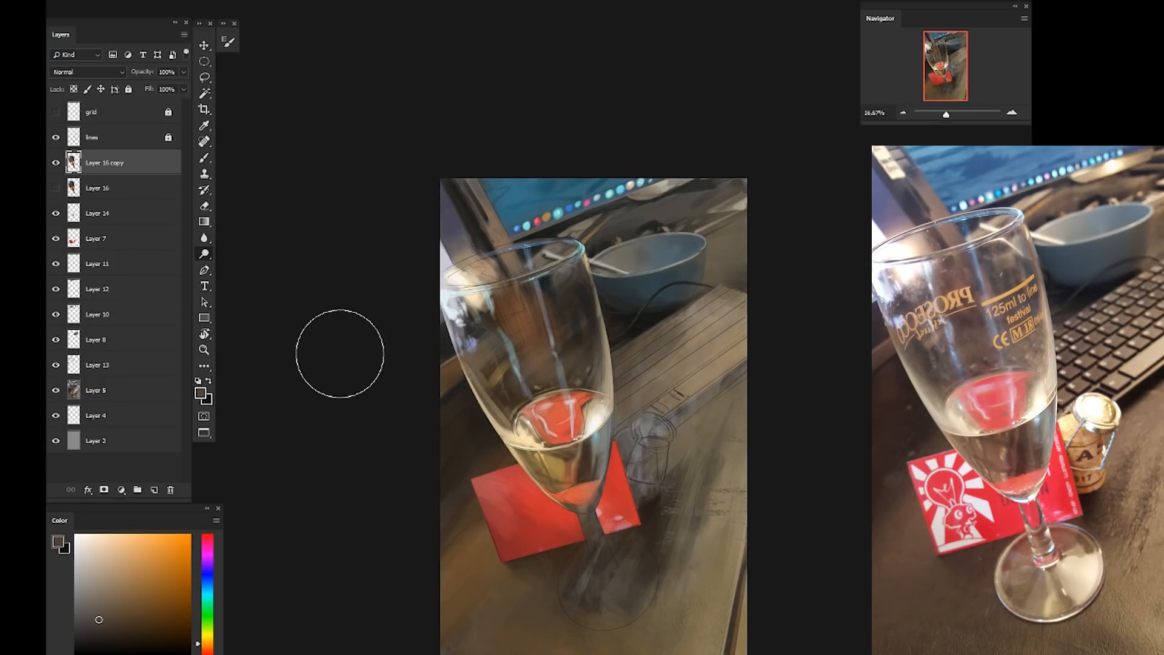
{"action": "key", "text": "Delete"}
Duplicate the merged glass layer, Layer 16, and hide the original
{"action": "left_click", "coordinate": [55, 162]}
{"action": "left_click", "coordinate": [56, 137]}
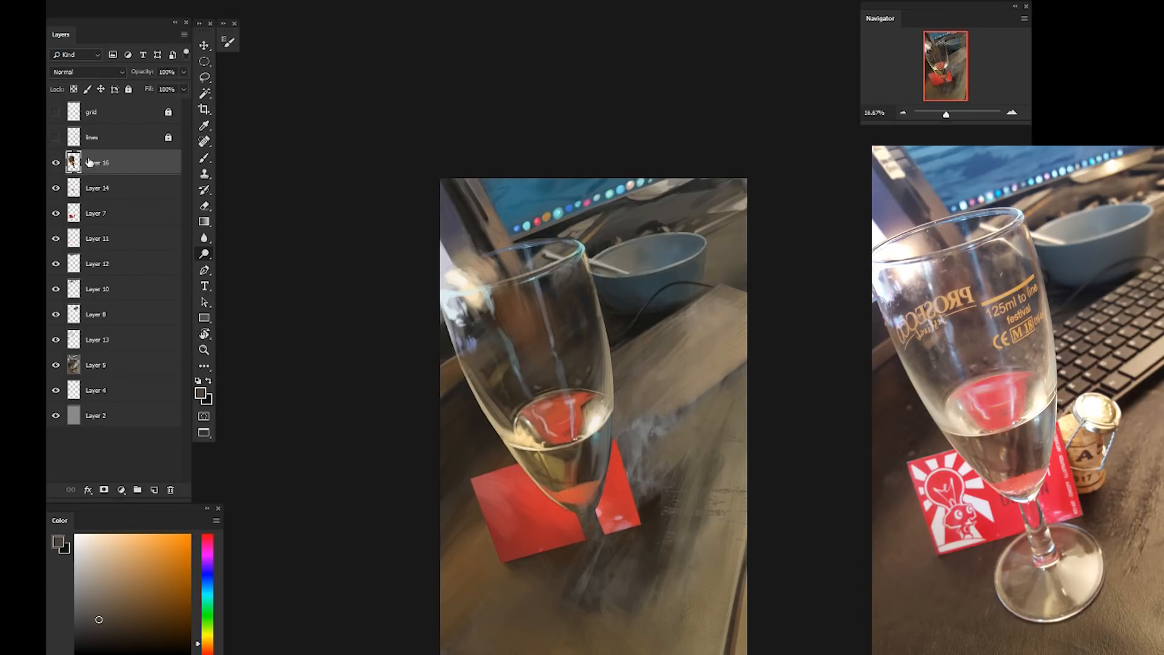
{"action": "key", "text": "ctrl+j"}
{"action": "left_click", "coordinate": [56, 188]}
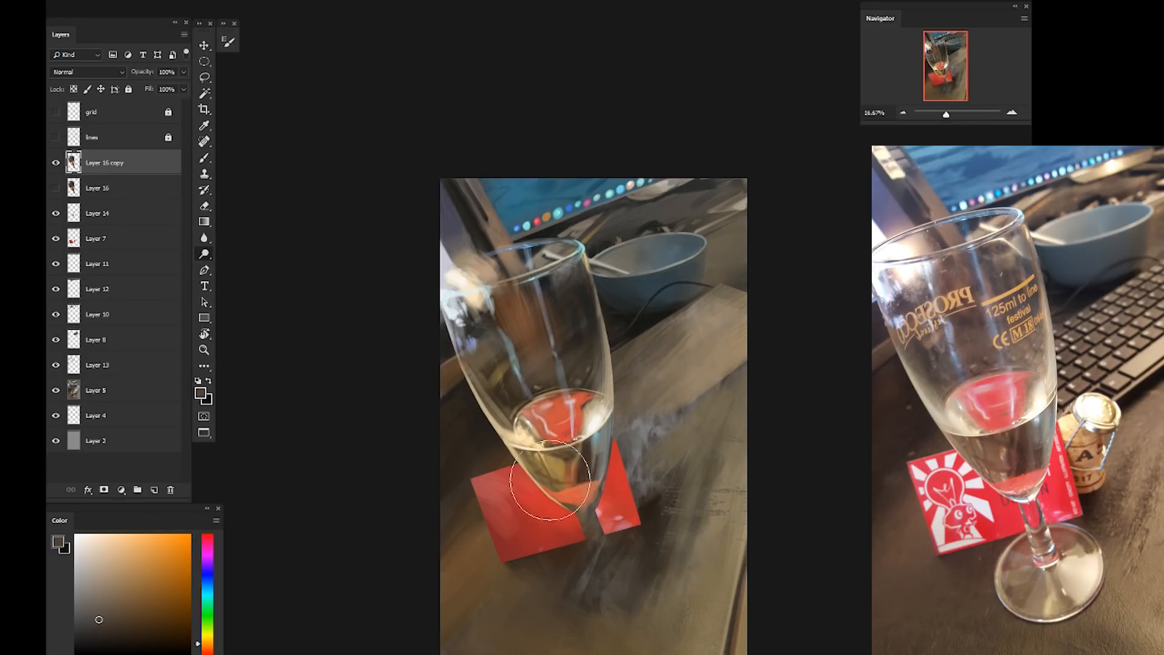
{"action": "left_click", "coordinate": [55, 137]}
Add a new layer above the glass copy and paint a pale highlight along the lower edge of the glass bowl
{"action": "key", "text": "b"}
{"action": "key", "text": "ctrl+plus"}
{"action": "left_click_drag", "start_coordinate": [491, 479], "coordinate": [454, 523]}
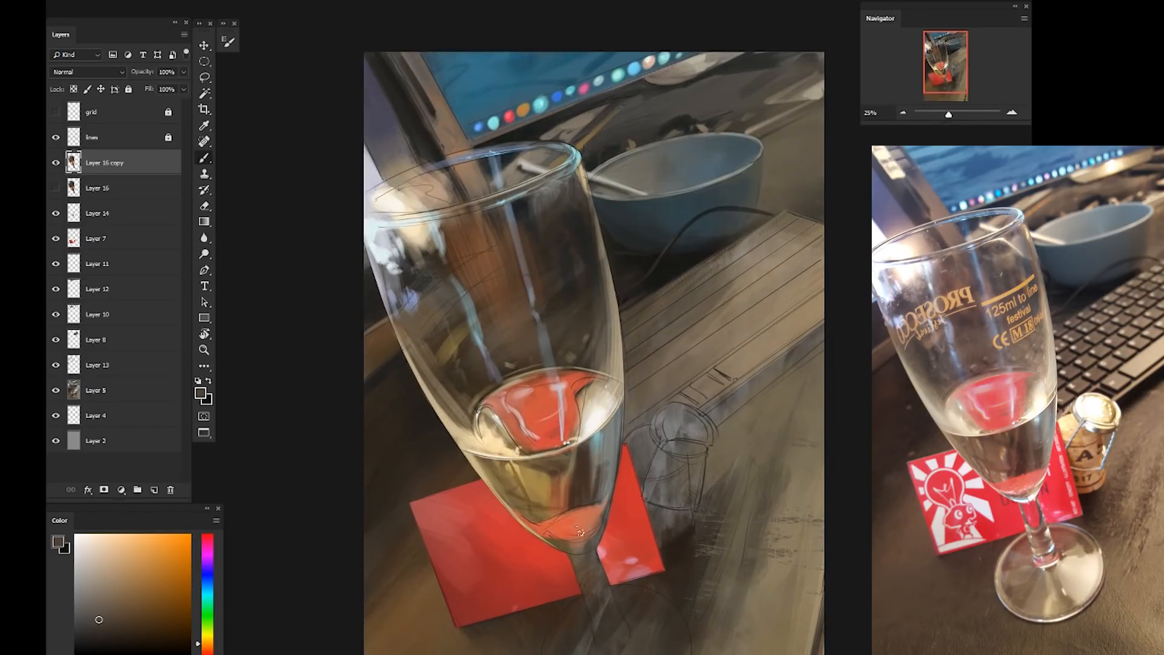
{"action": "left_click", "coordinate": [496, 439], "text": "alt"}
{"action": "key", "text": "ctrl+shift+alt+n"}
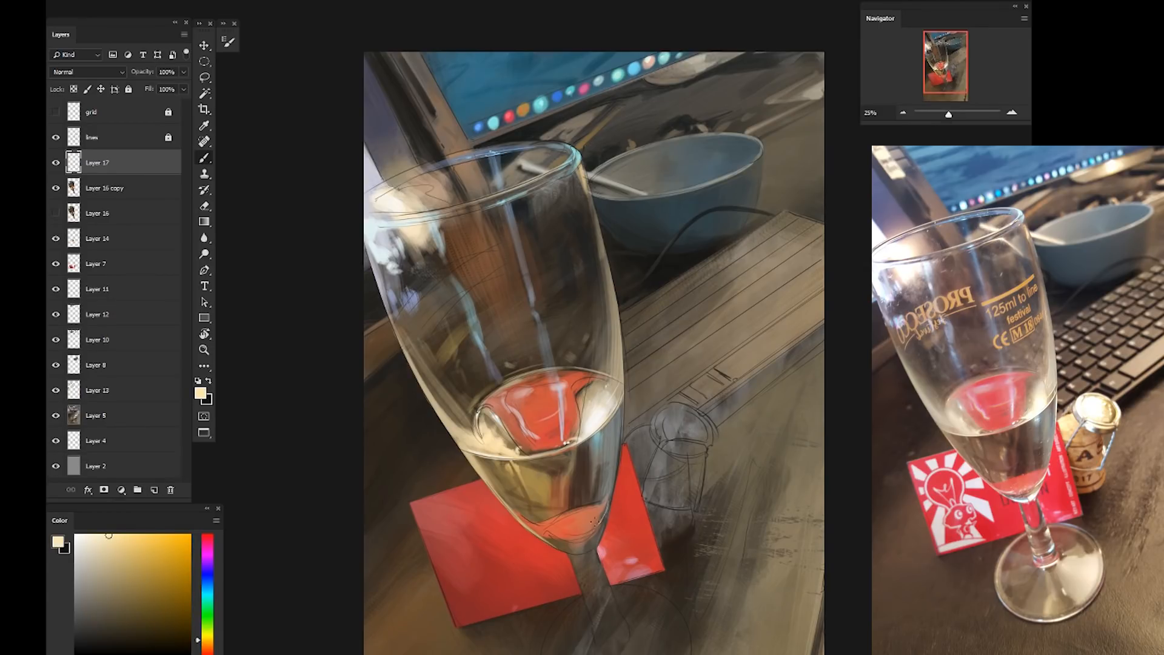
{"action": "left_click", "coordinate": [607, 520], "text": "alt"}
{"action": "left_click_drag", "start_coordinate": [608, 507], "coordinate": [582, 553]}
Refine the bottom of the bowl around the red reflection with sampled cream and blue-grey tones
{"action": "left_click", "coordinate": [497, 422], "text": "alt"}
{"action": "left_click", "coordinate": [593, 424], "text": "alt"}
{"action": "left_click", "coordinate": [584, 553], "text": "alt"}
{"action": "left_click", "coordinate": [598, 450], "text": "alt"}
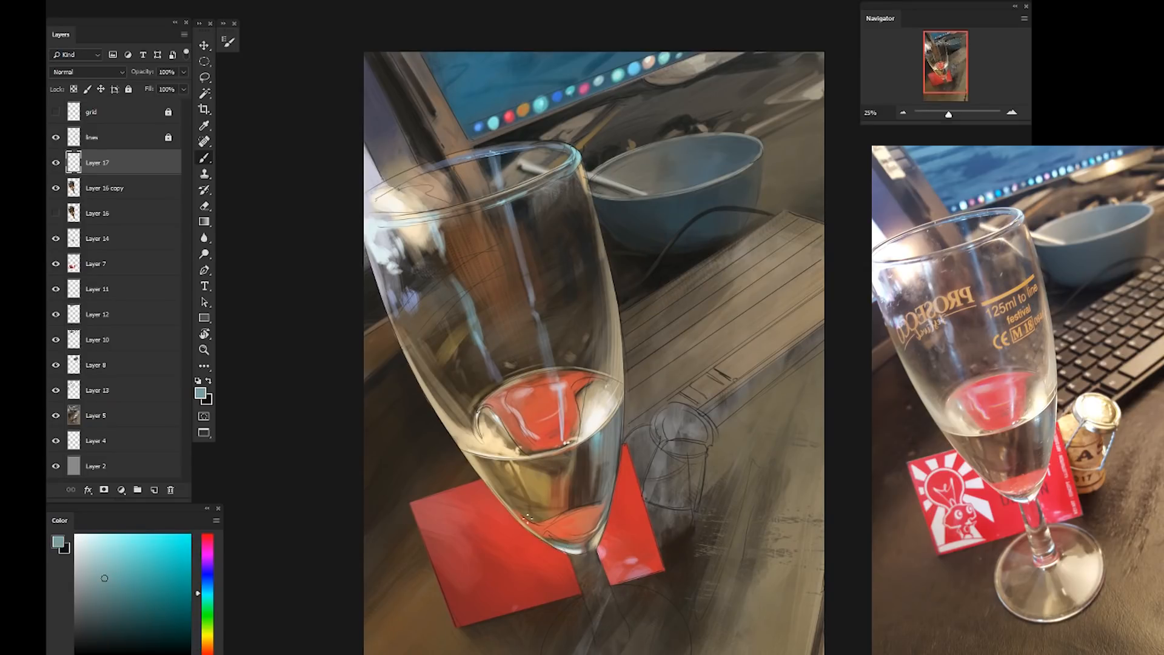
{"action": "left_click", "coordinate": [535, 526], "text": "alt"}
{"action": "left_click_drag", "start_coordinate": [549, 540], "coordinate": [580, 544]}
{"action": "key", "text": "ctrl+z"}
{"action": "left_click", "coordinate": [524, 494], "text": "alt"}
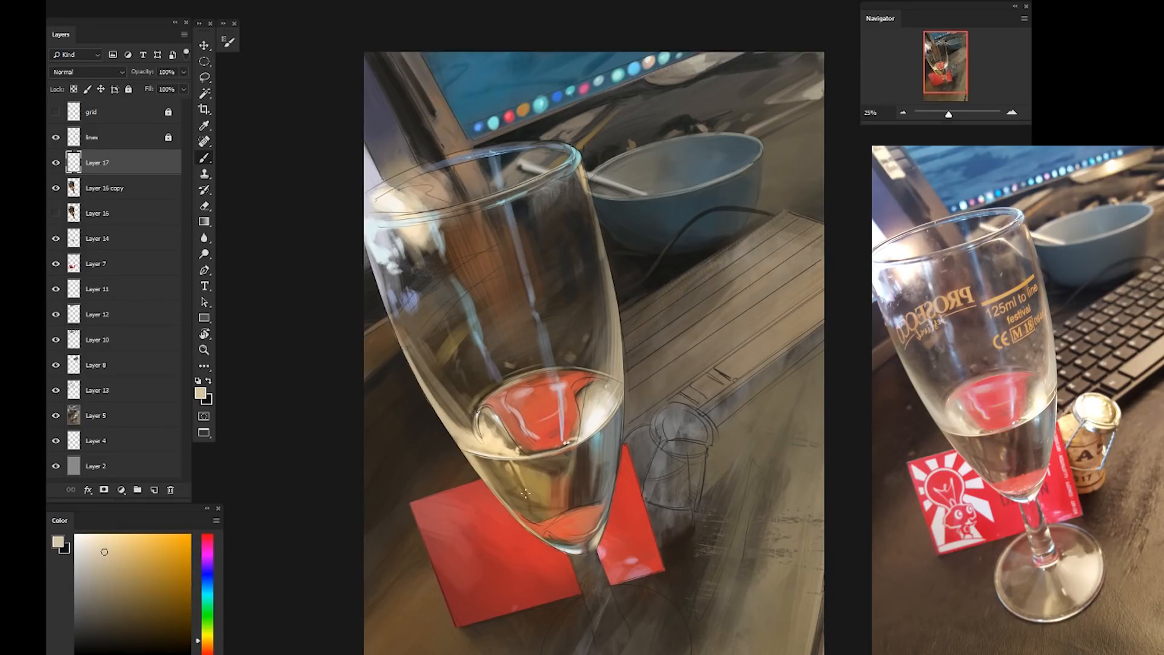
Paint the upper part of the glass stem with a sampled red reflection and grey edges
{"action": "left_click_drag", "start_coordinate": [608, 492], "coordinate": [572, 419]}
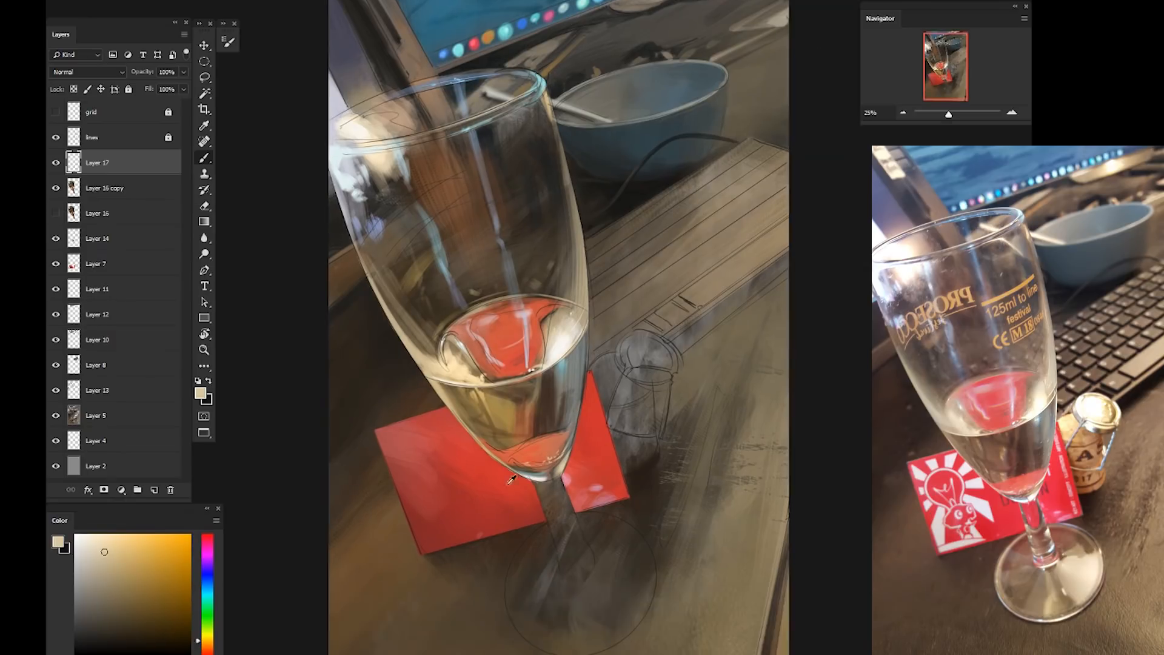
{"action": "left_click", "coordinate": [546, 501], "text": "alt"}
{"action": "left_click", "coordinate": [506, 512], "text": "alt"}
{"action": "left_click_drag", "start_coordinate": [553, 488], "coordinate": [559, 508]}
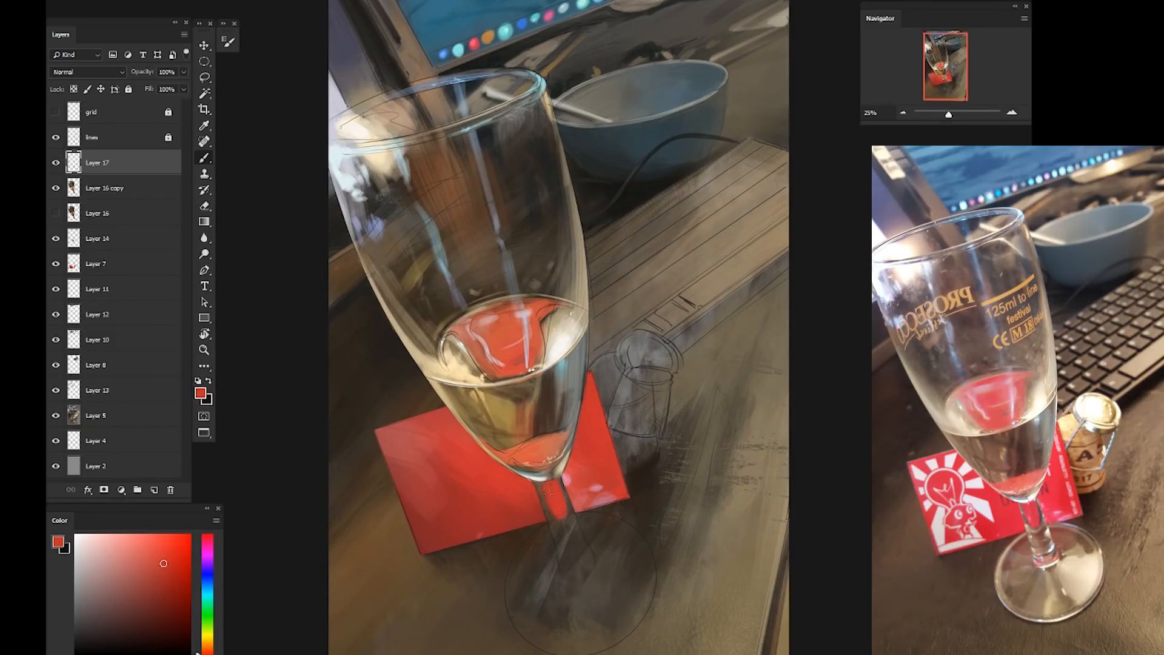
{"action": "left_click", "coordinate": [553, 476], "text": "alt"}
{"action": "left_click", "coordinate": [551, 488], "text": "alt"}
{"action": "left_click", "coordinate": [549, 491], "text": "alt"}
{"action": "left_click_drag", "start_coordinate": [547, 484], "coordinate": [549, 497]}
Outline the stem's red reflection with sampled dark and cream tones, rounding off its lower end
{"action": "left_click", "coordinate": [553, 490], "text": "alt"}
{"action": "left_click", "coordinate": [550, 502], "text": "alt"}
{"action": "left_click", "coordinate": [570, 519], "text": "alt"}
{"action": "mouse_move", "coordinate": [569, 516]}
{"action": "left_mouse_down"}
{"action": "mouse_move", "coordinate": [566, 497]}
{"action": "mouse_move", "coordinate": [571, 521]}
{"action": "left_mouse_up"}
{"action": "left_click", "coordinate": [432, 354], "text": "alt"}
{"action": "left_click", "coordinate": [568, 508], "text": "alt"}
{"action": "left_click", "coordinate": [460, 366], "text": "alt"}
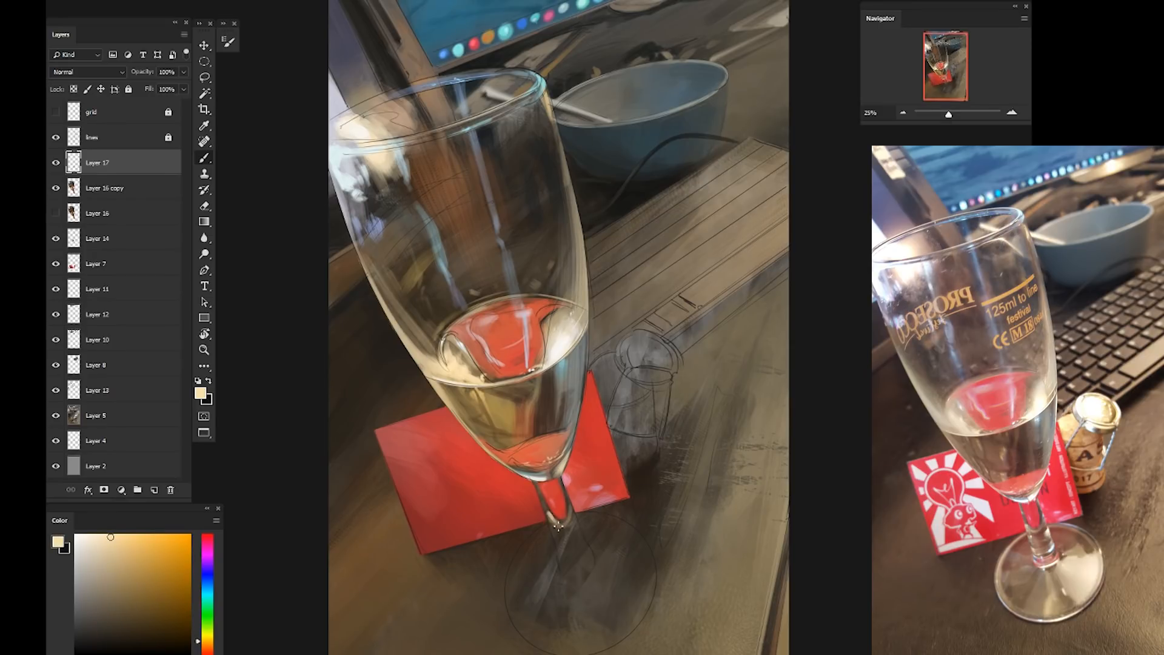
{"action": "left_click", "coordinate": [566, 443], "text": "alt"}
{"action": "mouse_move", "coordinate": [539, 486]}
{"action": "left_mouse_down"}
{"action": "mouse_move", "coordinate": [547, 512]}
{"action": "mouse_move", "coordinate": [544, 490]}
{"action": "left_mouse_up"}
{"action": "key", "text": "ctrl+z"}
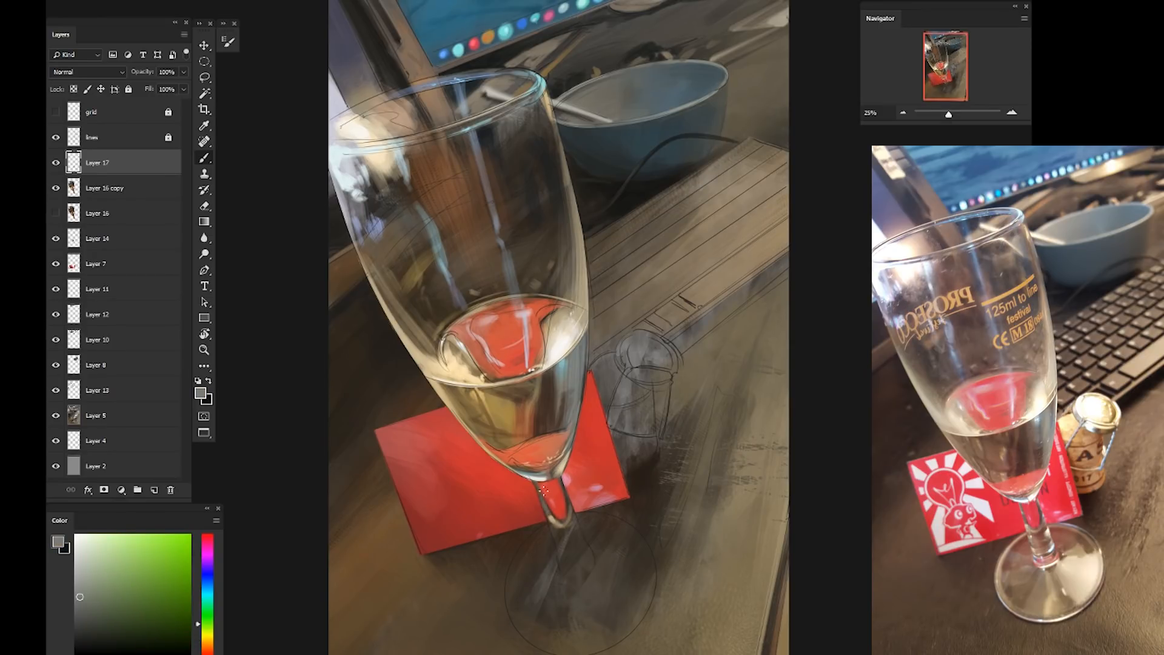
Extend the stem down to the foot with sampled greys, browns, cream highlights and a red reflection at its base
{"action": "left_click", "coordinate": [455, 182], "text": "alt"}
{"action": "left_click_drag", "start_coordinate": [564, 531], "coordinate": [570, 555]}
{"action": "left_click", "coordinate": [561, 533], "text": "alt"}
{"action": "left_click", "coordinate": [466, 371], "text": "alt"}
{"action": "mouse_move", "coordinate": [573, 512]}
{"action": "left_mouse_down"}
{"action": "mouse_move", "coordinate": [589, 546]}
{"action": "mouse_move", "coordinate": [565, 576]}
{"action": "mouse_move", "coordinate": [558, 548]}
{"action": "mouse_move", "coordinate": [564, 577]}
{"action": "left_mouse_up"}
{"action": "left_click", "coordinate": [569, 522], "text": "alt"}
{"action": "left_click", "coordinate": [568, 310], "text": "alt"}
{"action": "left_click", "coordinate": [587, 471], "text": "alt"}
{"action": "left_click", "coordinate": [553, 335], "text": "alt"}
{"action": "left_click", "coordinate": [554, 563], "text": "alt"}
{"action": "left_click", "coordinate": [566, 534], "text": "alt"}
{"action": "left_click", "coordinate": [583, 588], "text": "alt"}
Add a new layer, fill an elliptical selection over the glass's foot with a sampled colour, and lower the layer opacity
{"action": "mouse_move", "coordinate": [407, 419]}
{"action": "left_mouse_down"}
{"action": "mouse_move", "coordinate": [422, 379]}
{"action": "mouse_move", "coordinate": [383, 399]}
{"action": "left_mouse_up"}
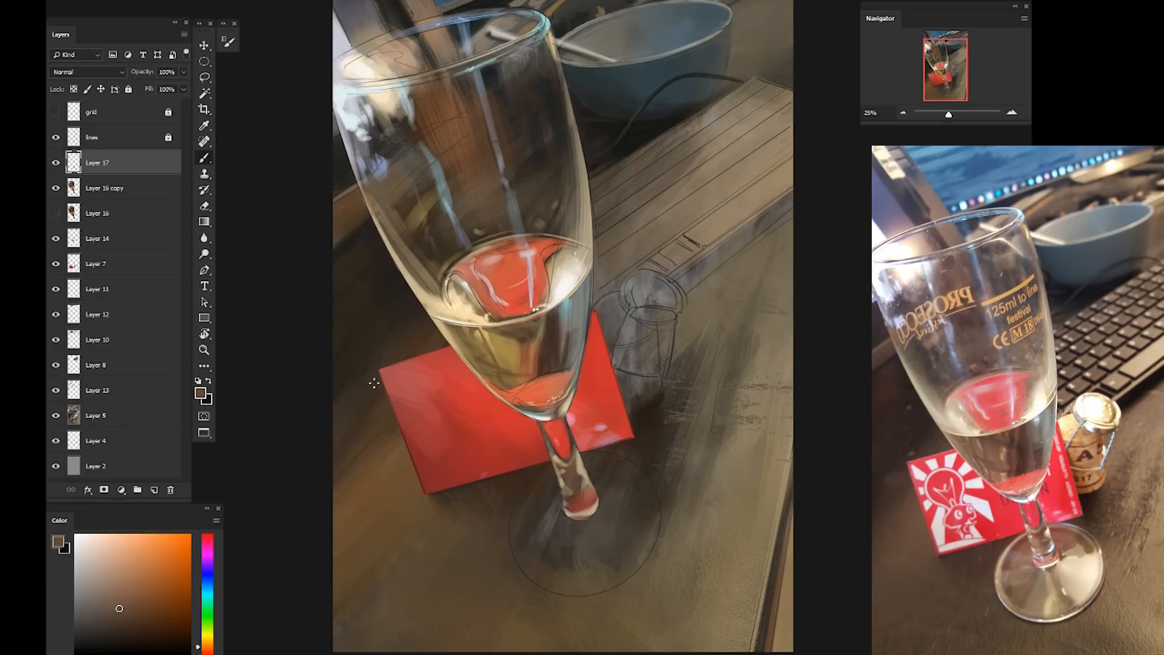
{"action": "left_click", "coordinate": [205, 61]}
{"action": "key", "text": "ctrl+shift+alt+n"}
{"action": "mouse_move", "coordinate": [519, 466]}
{"action": "left_mouse_down"}
{"action": "mouse_move", "coordinate": [676, 587]}
{"action": "mouse_move", "coordinate": [677, 612]}
{"action": "left_mouse_up"}
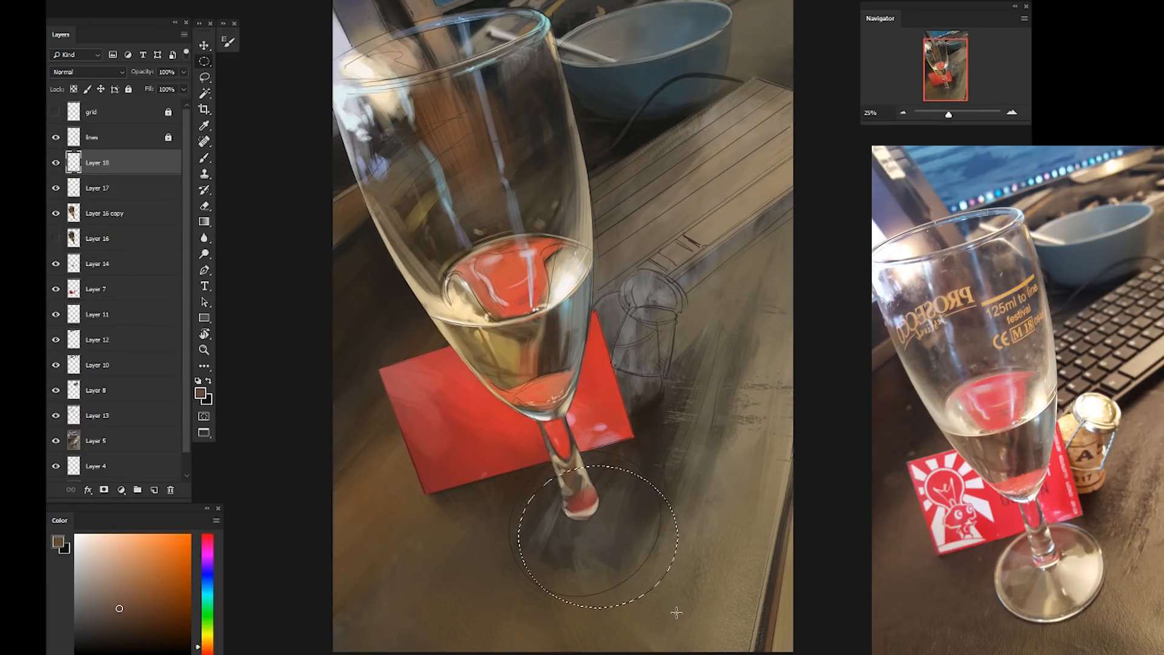
{"action": "key", "text": "b"}
{"action": "left_click", "coordinate": [580, 502], "text": "alt"}
{"action": "key", "text": "alt+BackSpace"}
{"action": "left_click_drag", "start_coordinate": [184, 72], "coordinate": [163, 85]}
Transform the filled ellipse to match the sketched outline of the glass's foot
{"action": "key", "text": "ctrl+t"}
{"action": "left_click_drag", "start_coordinate": [461, 502], "coordinate": [472, 568]}
{"action": "left_click_drag", "start_coordinate": [561, 554], "coordinate": [548, 542]}
{"action": "left_click_drag", "start_coordinate": [624, 587], "coordinate": [621, 582]}
{"action": "left_click_drag", "start_coordinate": [462, 524], "coordinate": [466, 532]}
{"action": "left_click_drag", "start_coordinate": [517, 567], "coordinate": [519, 564]}
{"action": "left_click_drag", "start_coordinate": [653, 483], "coordinate": [650, 484]}
{"action": "left_click_drag", "start_coordinate": [442, 453], "coordinate": [440, 450]}
{"action": "key", "text": "Return"}
Select the ellipse's area with the Magic Wand and replace its layer with a new blank layer
{"action": "key", "text": "w"}
{"action": "left_click", "coordinate": [536, 549]}
{"action": "left_click_drag", "start_coordinate": [115, 165], "coordinate": [170, 492]}
{"action": "left_click", "coordinate": [154, 490]}
Exclude the glass stem from the foot selection with the Lasso
{"action": "key", "text": "l"}
{"action": "mouse_move", "coordinate": [594, 487]}
{"action": "left_mouse_down"}
{"action": "mouse_move", "coordinate": [579, 499]}
{"action": "mouse_move", "coordinate": [592, 513]}
{"action": "left_mouse_up"}
{"action": "mouse_move", "coordinate": [553, 461]}
{"action": "left_mouse_down"}
{"action": "mouse_move", "coordinate": [577, 527]}
{"action": "mouse_move", "coordinate": [597, 511]}
{"action": "left_mouse_up"}
Paint muted red reflections across the far part of the foot inside the selection, using sampled reds
{"action": "key", "text": "b"}
{"action": "left_click", "coordinate": [575, 494], "text": "alt"}
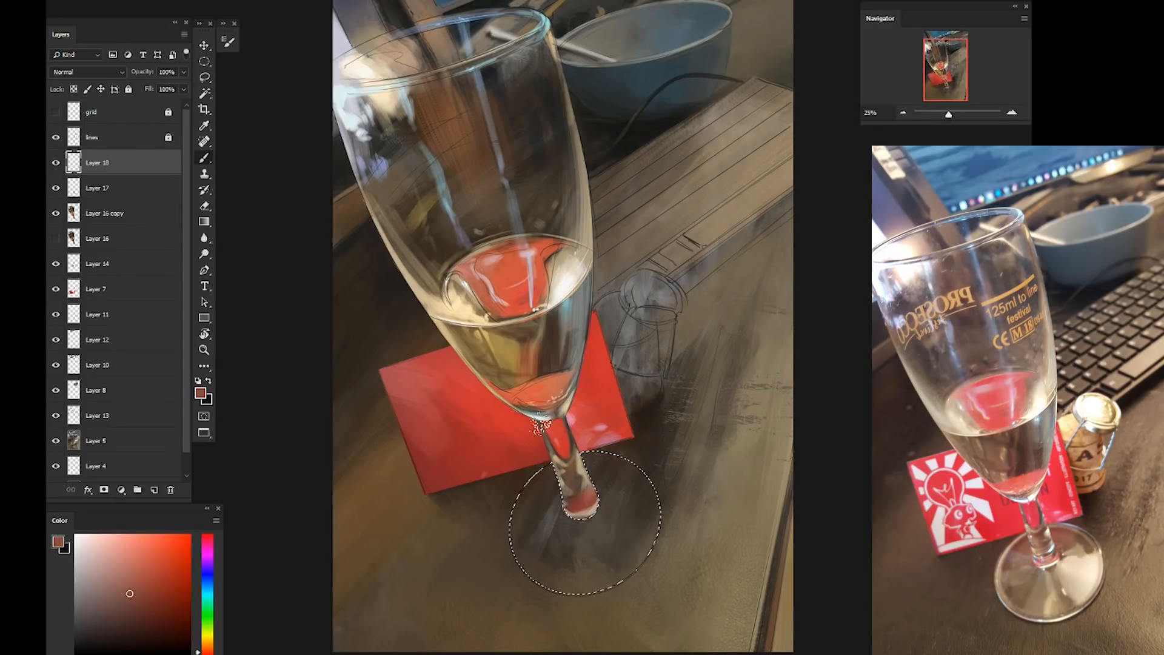
{"action": "left_click_drag", "start_coordinate": [535, 480], "coordinate": [559, 496]}
{"action": "left_click", "coordinate": [545, 461], "text": "alt"}
{"action": "left_click", "coordinate": [549, 479], "text": "alt"}
{"action": "left_click", "coordinate": [550, 474], "text": "alt"}
{"action": "left_click_drag", "start_coordinate": [587, 459], "coordinate": [633, 471]}
{"action": "left_click", "coordinate": [599, 477], "text": "alt"}
{"action": "left_click", "coordinate": [549, 485], "text": "alt"}
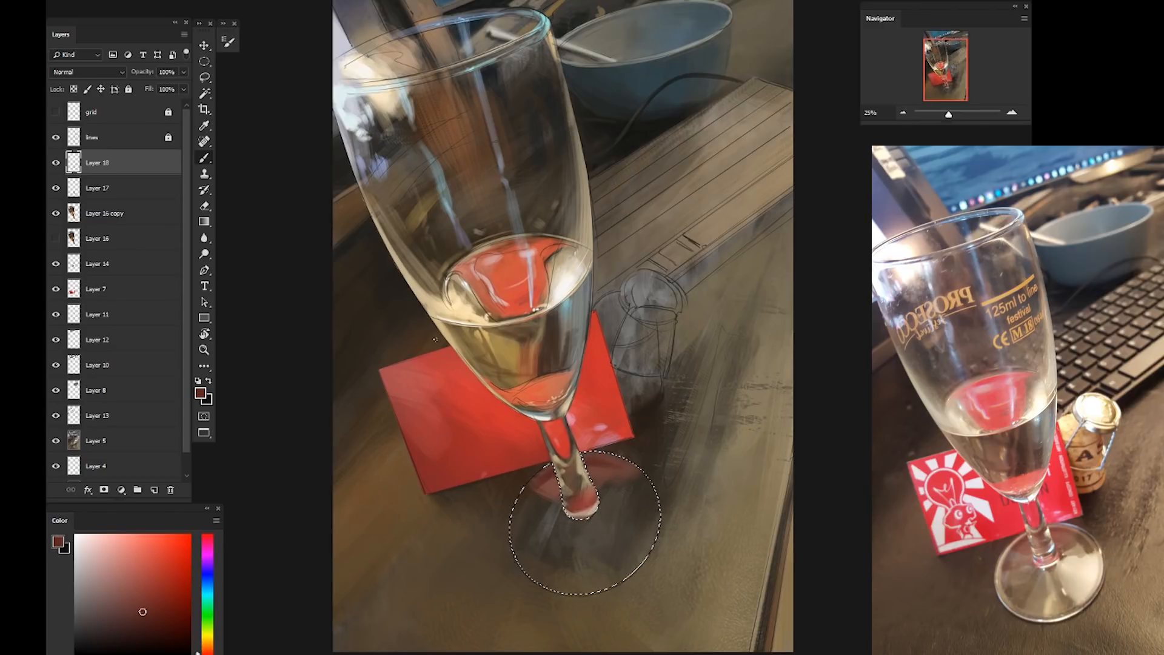
Paint olive-yellow and dark tones on the foot to the right of the stem
{"action": "left_click", "coordinate": [636, 456], "text": "alt"}
{"action": "left_click", "coordinate": [541, 367], "text": "alt"}
{"action": "left_click", "coordinate": [504, 350], "text": "alt"}
{"action": "mouse_move", "coordinate": [620, 463]}
{"action": "left_mouse_down"}
{"action": "mouse_move", "coordinate": [648, 494]}
{"action": "mouse_move", "coordinate": [631, 496]}
{"action": "left_mouse_up"}
{"action": "left_click", "coordinate": [624, 496], "text": "alt"}
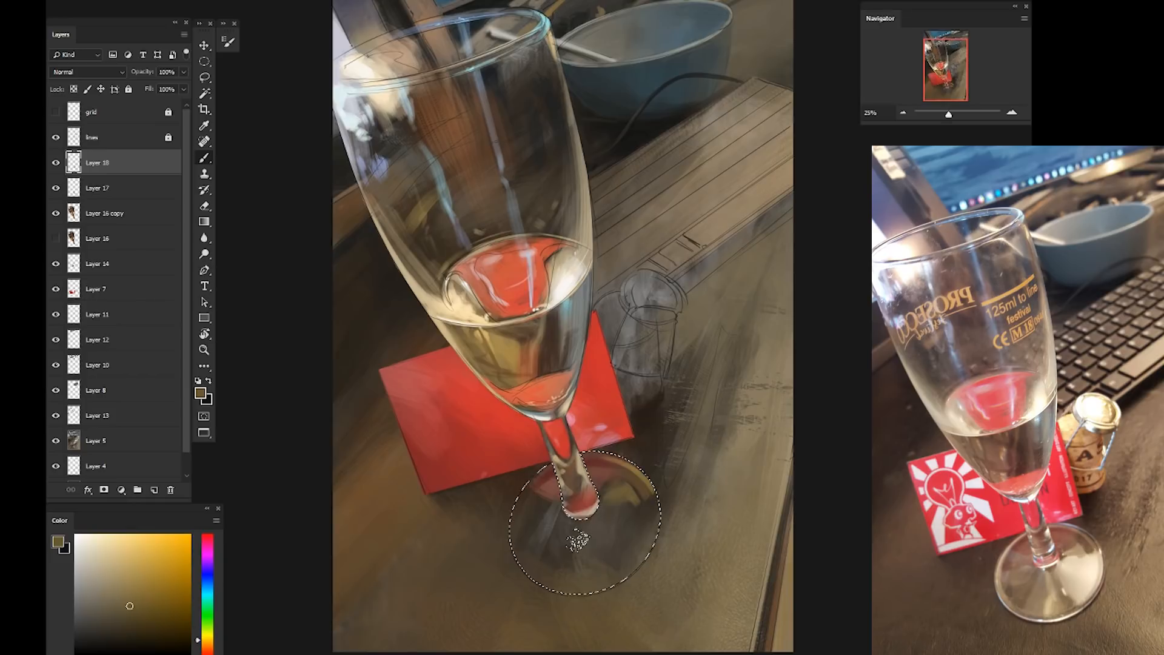
Paint reddish and grey radial reflections on the foot to the left of the stem
{"action": "left_click", "coordinate": [546, 486], "text": "alt"}
{"action": "left_click", "coordinate": [536, 514], "text": "alt"}
{"action": "mouse_move", "coordinate": [526, 515]}
{"action": "left_mouse_down"}
{"action": "mouse_move", "coordinate": [544, 515]}
{"action": "mouse_move", "coordinate": [524, 498]}
{"action": "left_mouse_up"}
{"action": "left_click", "coordinate": [562, 322], "text": "alt"}
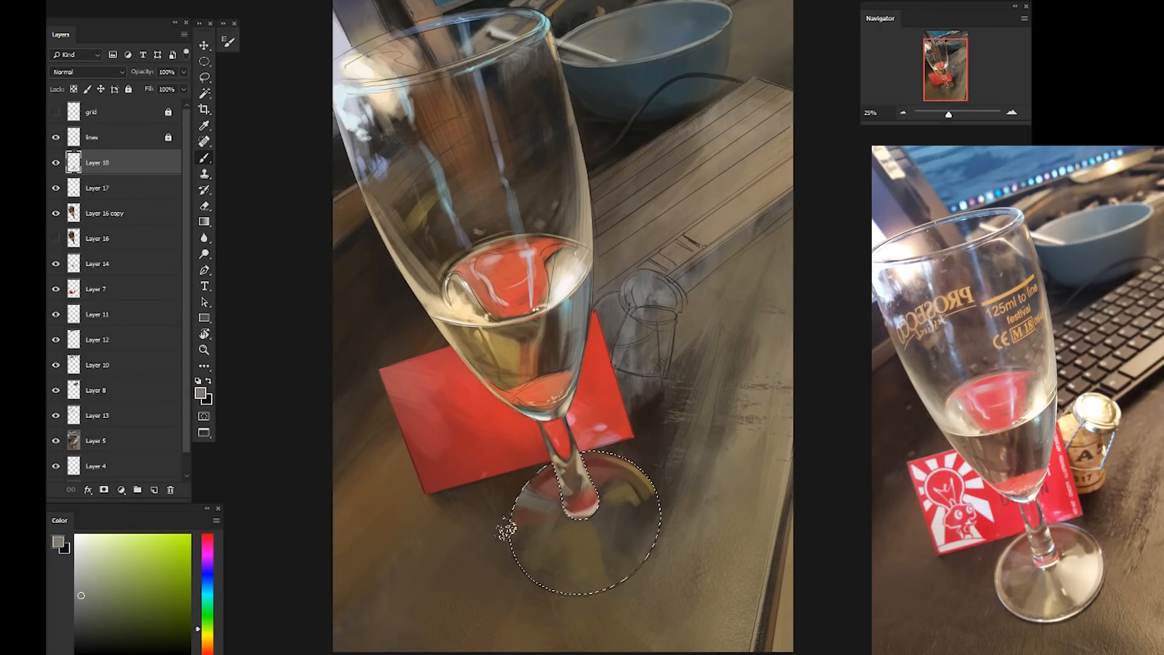
Paint a large cream highlight on the foot's right side and a pale line along its near rim
{"action": "left_click", "coordinate": [628, 540], "text": "alt"}
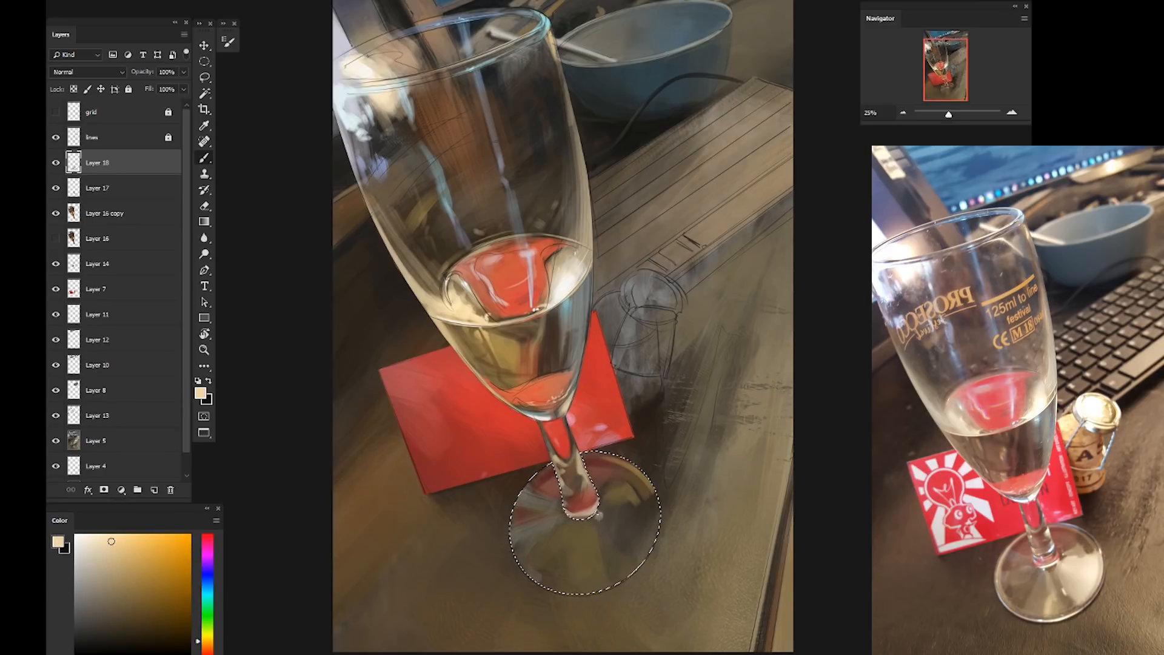
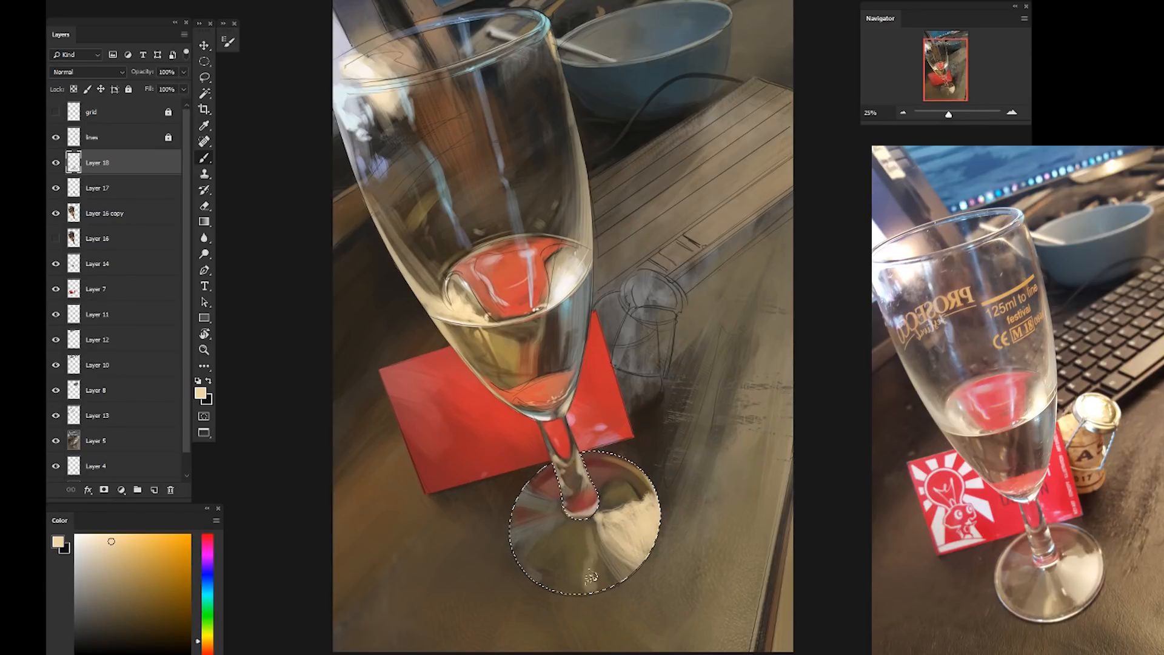
{"action": "left_click_drag", "start_coordinate": [615, 582], "coordinate": [550, 587]}
{"action": "left_click", "coordinate": [553, 586], "text": "alt"}
{"action": "left_click", "coordinate": [507, 512], "text": "alt"}
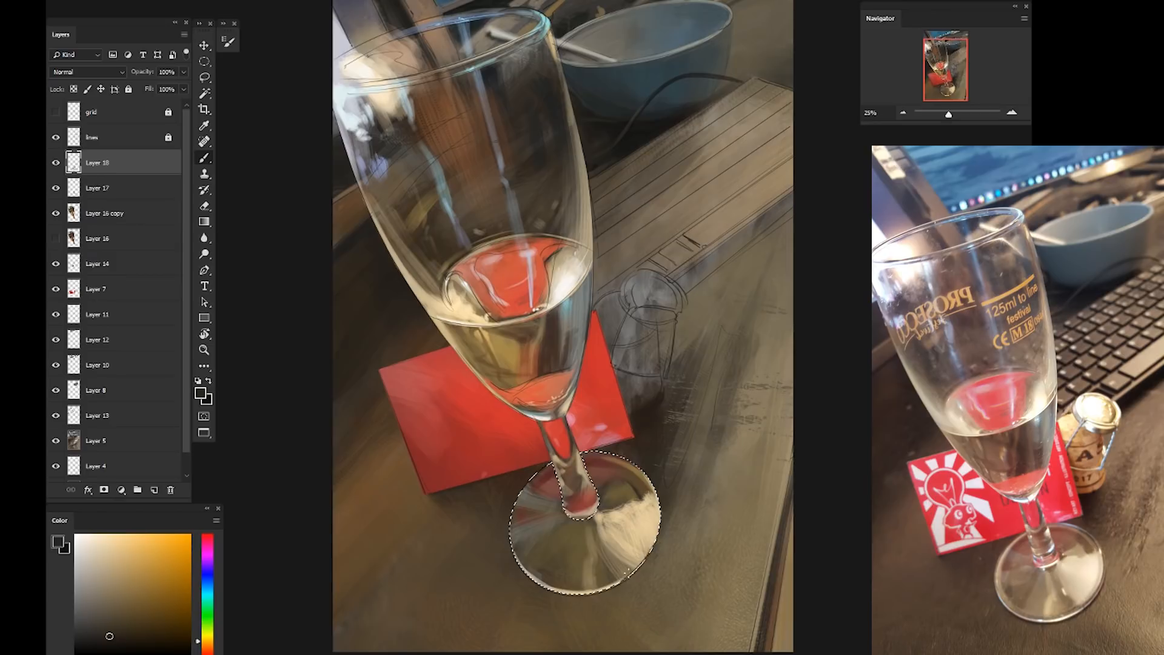
Smooth the foot's cream highlight with sampled tan and cream tones, and clear the selection
{"action": "left_click", "coordinate": [641, 492], "text": "alt"}
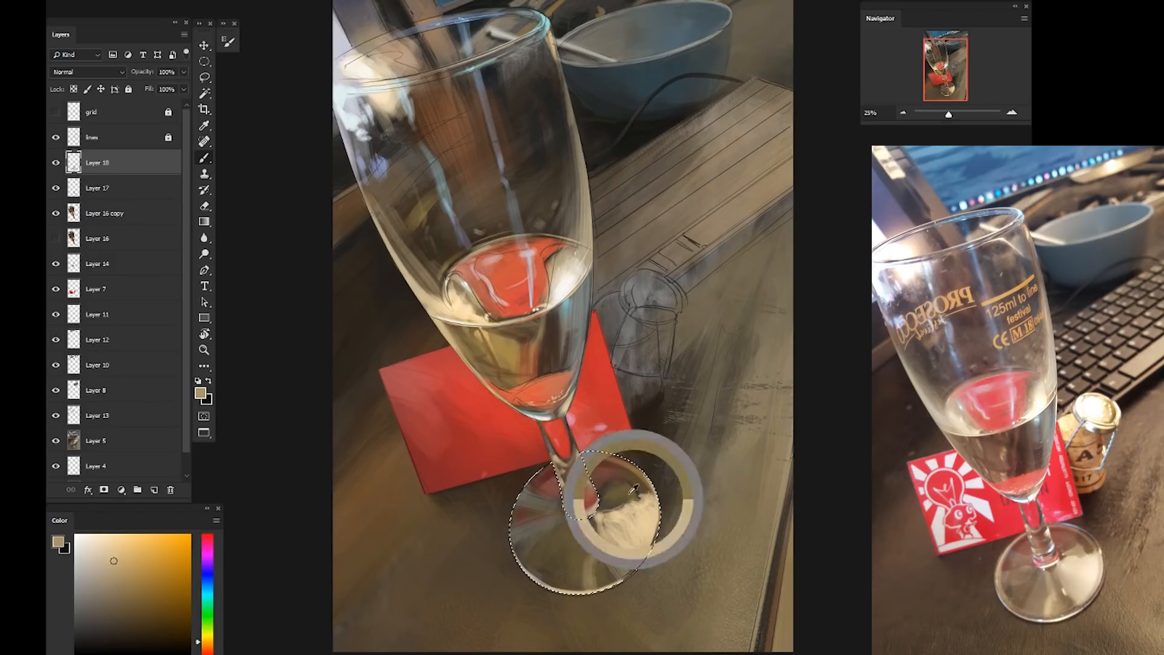
{"action": "left_click", "coordinate": [625, 535], "text": "alt"}
{"action": "left_click", "coordinate": [626, 533], "text": "alt"}
{"action": "left_click_drag", "start_coordinate": [611, 529], "coordinate": [610, 552]}
{"action": "left_click", "coordinate": [601, 547], "text": "alt"}
{"action": "left_click", "coordinate": [615, 537], "text": "alt"}
{"action": "left_click", "coordinate": [606, 542], "text": "alt"}
{"action": "left_click", "coordinate": [613, 530], "text": "alt"}
{"action": "left_click", "coordinate": [567, 282], "text": "alt"}
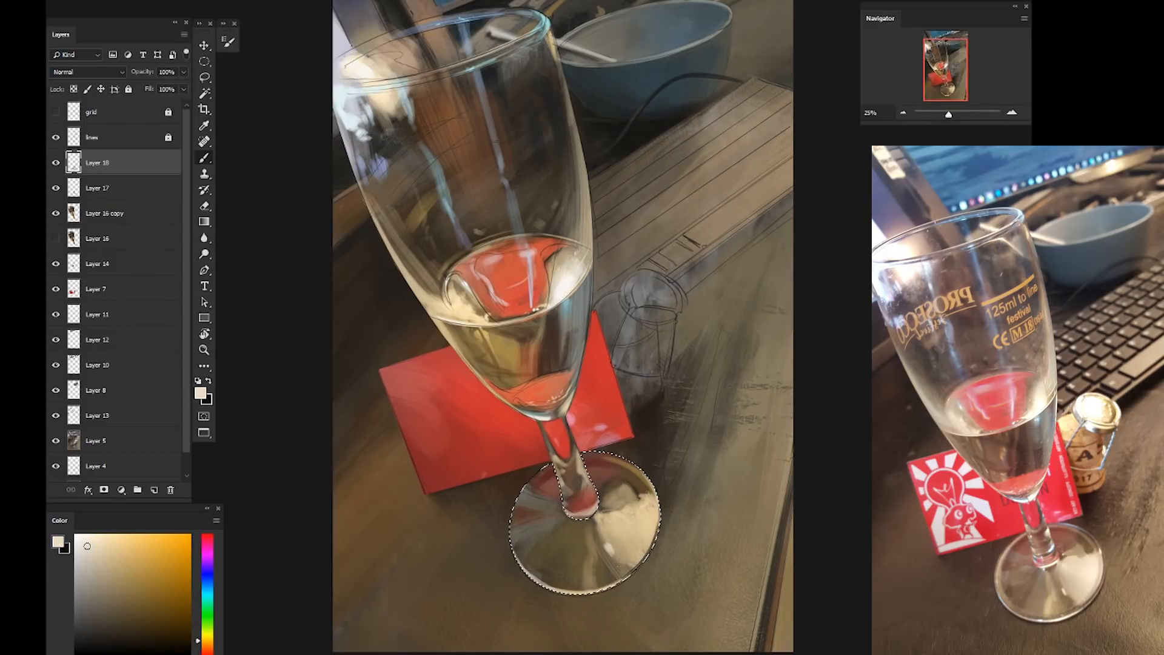
{"action": "key", "text": "ctrl+d"}
Hide the lines layer and touch up the base of the stem with a different brush and sampled tones
{"action": "left_click", "coordinate": [56, 137]}
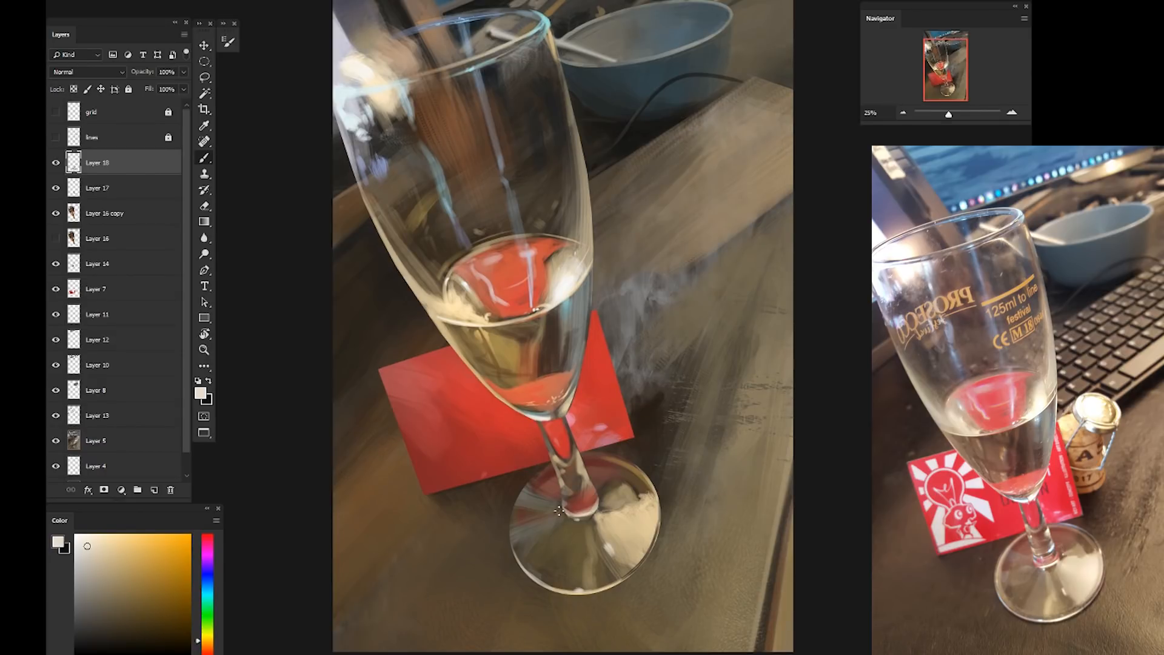
{"action": "right_click", "coordinate": [553, 437]}
{"action": "left_click", "coordinate": [839, 630]}
{"action": "key", "text": "Return"}
{"action": "left_click", "coordinate": [606, 488], "text": "alt"}
{"action": "left_click_drag", "start_coordinate": [597, 513], "coordinate": [587, 521]}
{"action": "left_click_drag", "start_coordinate": [137, 626], "coordinate": [141, 618]}
Touch up the left side of the glass foot and its rim with tones sampled from the painting
{"action": "left_click", "coordinate": [535, 441], "text": "alt"}
{"action": "left_click", "coordinate": [525, 561], "text": "alt"}
{"action": "mouse_move", "coordinate": [519, 553]}
{"action": "left_mouse_down"}
{"action": "mouse_move", "coordinate": [544, 577]}
{"action": "mouse_move", "coordinate": [515, 535]}
{"action": "mouse_move", "coordinate": [531, 478]}
{"action": "mouse_move", "coordinate": [518, 502]}
{"action": "left_mouse_up"}
{"action": "left_click", "coordinate": [536, 537], "text": "alt"}
{"action": "left_click", "coordinate": [228, 41]}
{"action": "left_click", "coordinate": [517, 501], "text": "alt"}
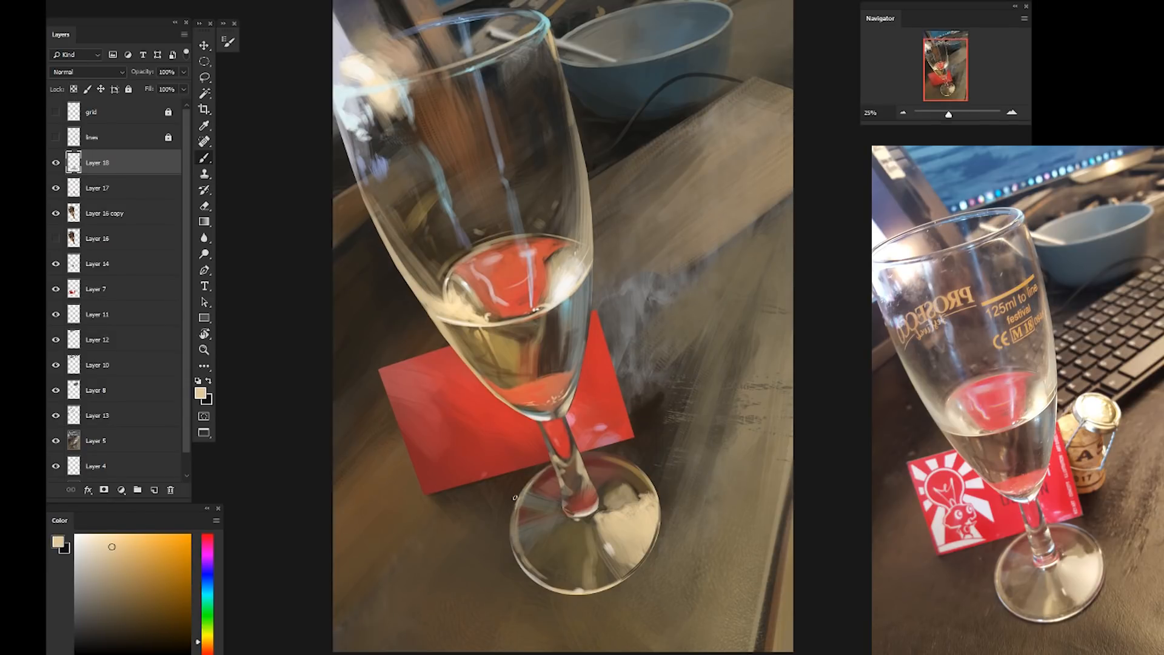
Refine the glass's lower edges and the area around the foot with sampled tones, undoing one stray stroke
{"action": "left_click", "coordinate": [588, 373], "text": "alt"}
{"action": "mouse_move", "coordinate": [588, 372]}
{"action": "left_mouse_down"}
{"action": "mouse_move", "coordinate": [535, 482]}
{"action": "mouse_move", "coordinate": [542, 493]}
{"action": "left_mouse_up"}
{"action": "left_click", "coordinate": [589, 332], "text": "alt"}
{"action": "left_click", "coordinate": [525, 411], "text": "alt"}
{"action": "key", "text": "ctrl+z"}
{"action": "left_click", "coordinate": [497, 456], "text": "alt"}
{"action": "left_click_drag", "start_coordinate": [507, 456], "coordinate": [517, 468]}
{"action": "key", "text": "Escape"}
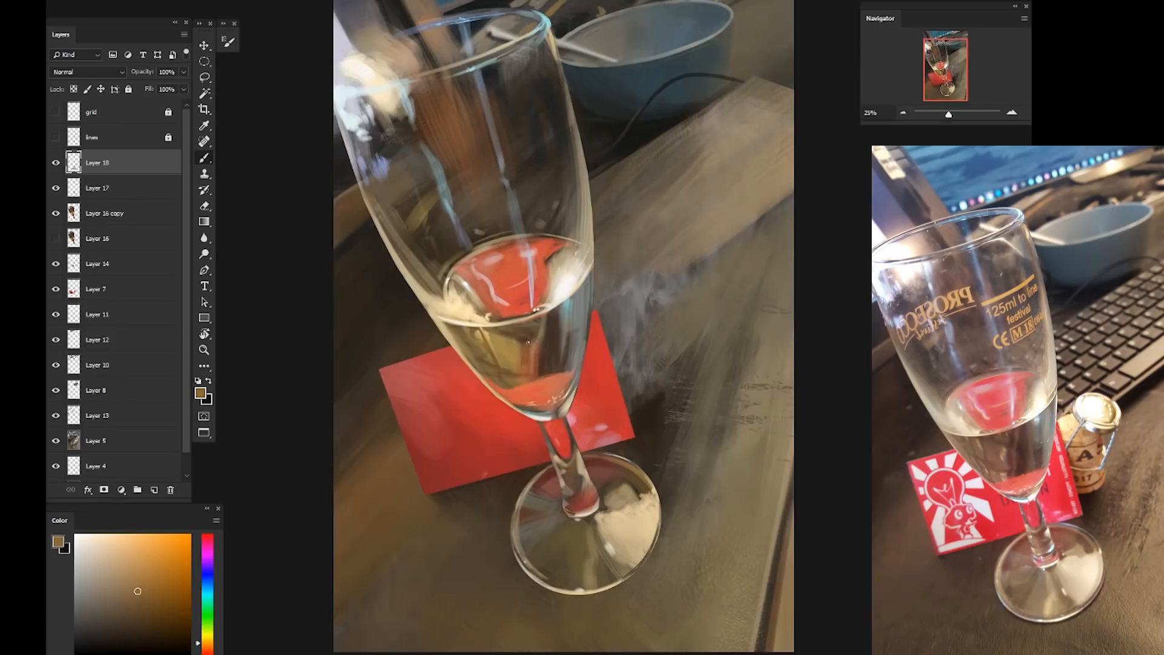
Add a new layer above Layer 16 copy and paint a sampled near-black accent along the foot's outer rim
{"action": "key", "text": "ctrl+minus"}
{"action": "key", "text": "ctrl+plus"}
{"action": "left_click_drag", "start_coordinate": [393, 315], "coordinate": [410, 341]}
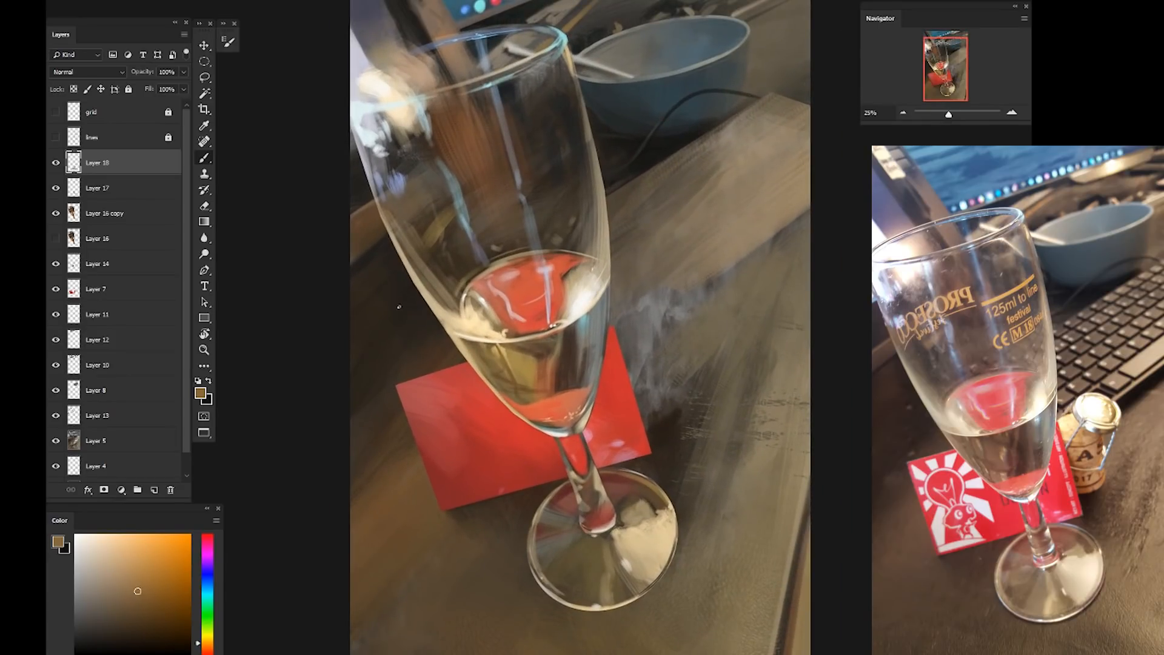
{"action": "left_click", "coordinate": [391, 360], "text": "alt"}
{"action": "key", "text": "r"}
{"action": "left_click_drag", "start_coordinate": [452, 394], "coordinate": [550, 446]}
{"action": "left_click_drag", "start_coordinate": [684, 402], "coordinate": [504, 450]}
{"action": "key", "text": "b"}
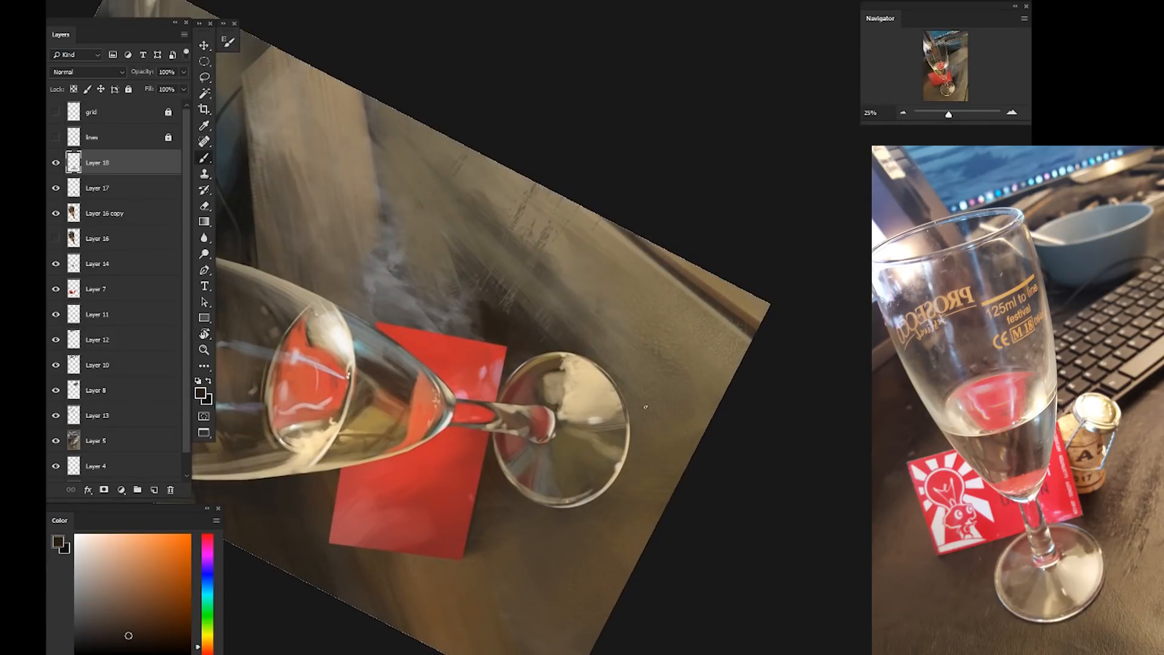
{"action": "left_click", "coordinate": [104, 213]}
{"action": "left_click", "coordinate": [154, 490]}
{"action": "mouse_move", "coordinate": [630, 450]}
{"action": "left_mouse_down"}
{"action": "mouse_move", "coordinate": [626, 402]}
{"action": "mouse_move", "coordinate": [606, 371]}
{"action": "mouse_move", "coordinate": [611, 487]}
{"action": "mouse_move", "coordinate": [561, 508]}
{"action": "left_mouse_up"}
{"action": "key", "text": "r"}
{"action": "key", "text": "Escape"}
{"action": "left_click_drag", "start_coordinate": [297, 335], "coordinate": [406, 435]}
{"action": "left_click_drag", "start_coordinate": [506, 561], "coordinate": [362, 402]}
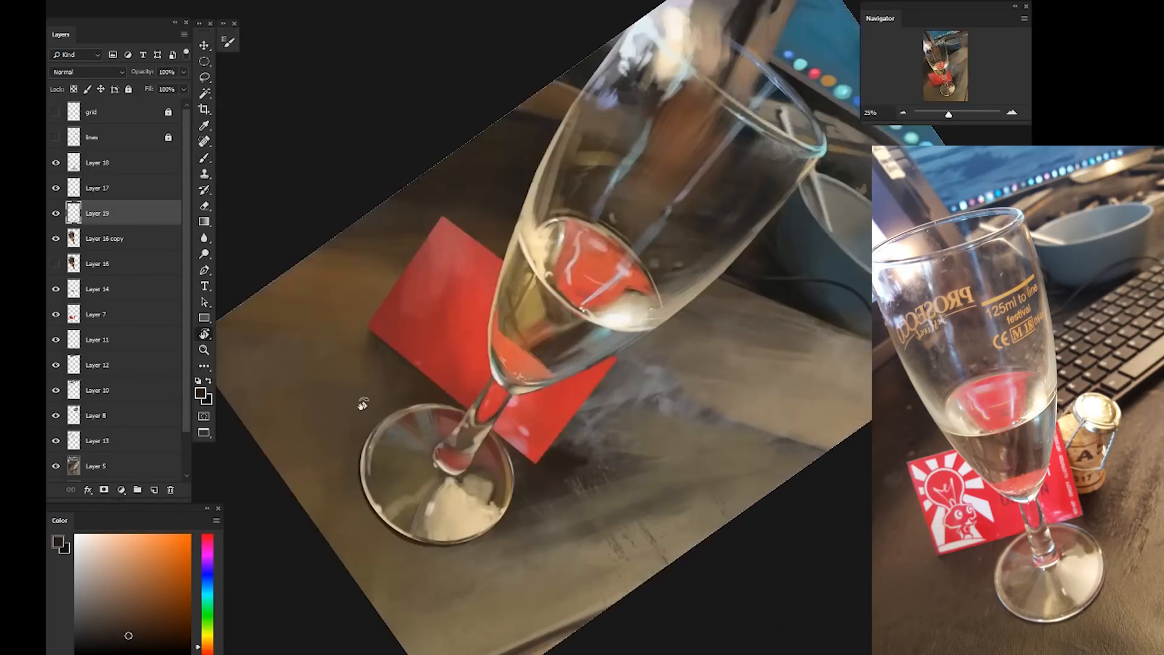
Show the lines layer and lasso the cork's body beside the red card, with Layer 11 active
{"action": "left_click", "coordinate": [105, 339]}
{"action": "key", "text": "b"}
{"action": "left_click_drag", "start_coordinate": [502, 438], "coordinate": [520, 454]}
{"action": "key", "text": "Escape"}
{"action": "mouse_move", "coordinate": [376, 386]}
{"action": "left_mouse_down"}
{"action": "mouse_move", "coordinate": [395, 384]}
{"action": "mouse_move", "coordinate": [401, 454]}
{"action": "left_mouse_up"}
{"action": "left_click", "coordinate": [56, 137]}
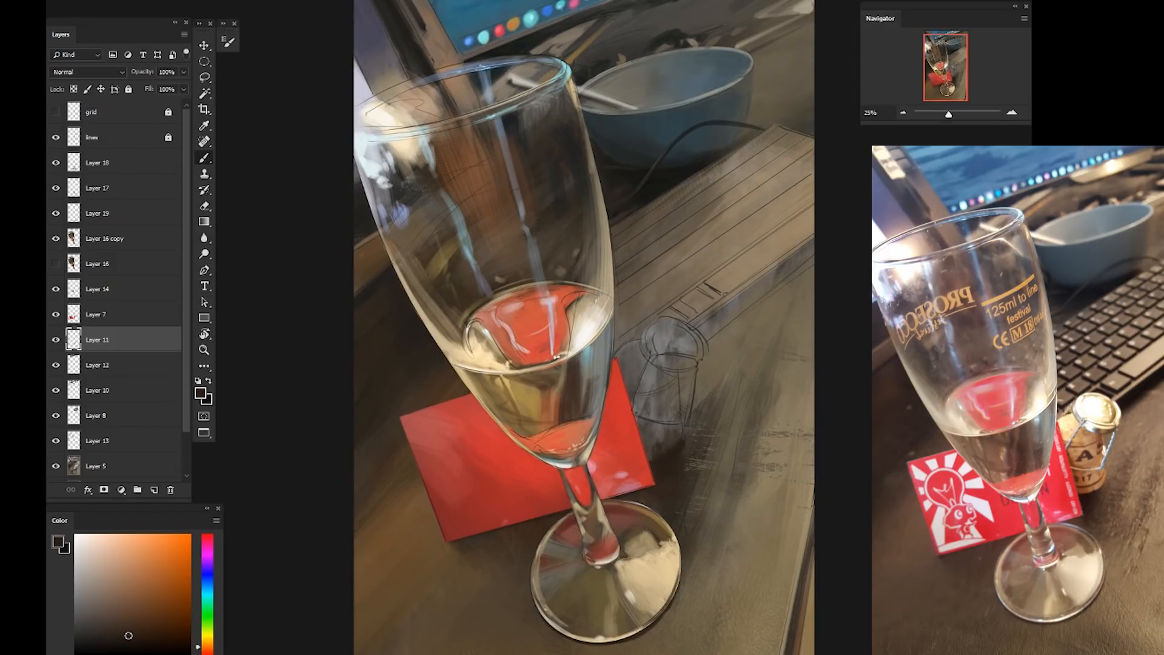
{"action": "left_click_drag", "start_coordinate": [447, 498], "coordinate": [374, 592]}
{"action": "key", "text": "l"}
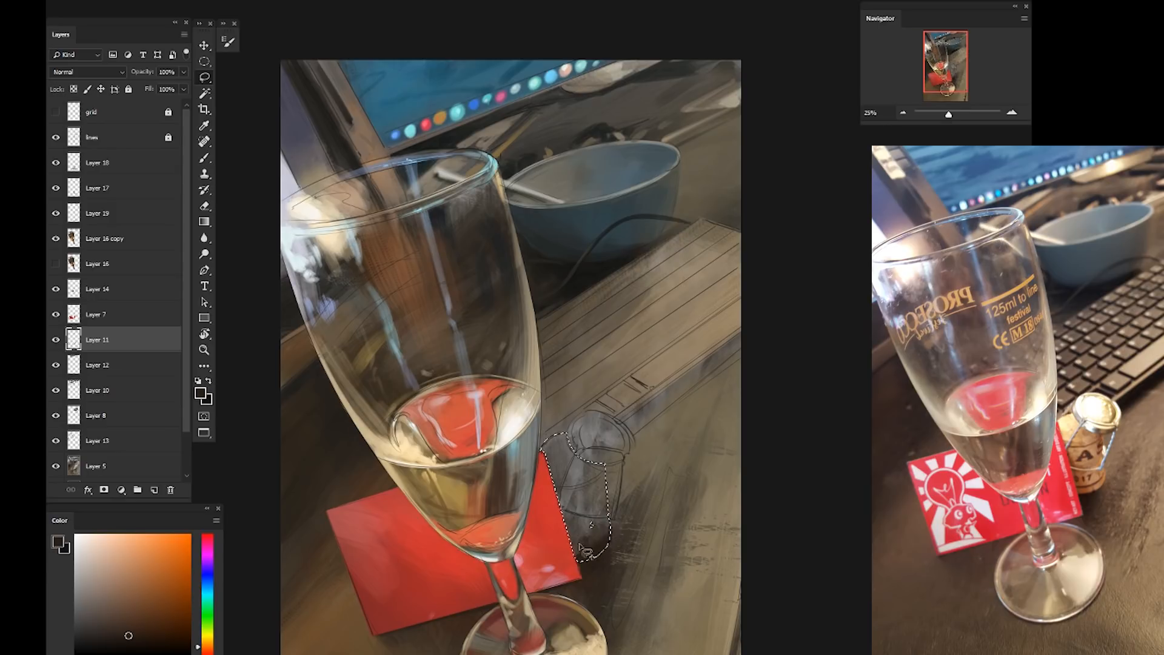
Merge Layer 11 into the layer below and add a new layer above it for the cork
{"action": "key", "text": "b"}
{"action": "left_click", "coordinate": [56, 340]}
{"action": "left_click", "coordinate": [56, 340]}
{"action": "key", "text": "ctrl+e"}
{"action": "left_click", "coordinate": [154, 490]}
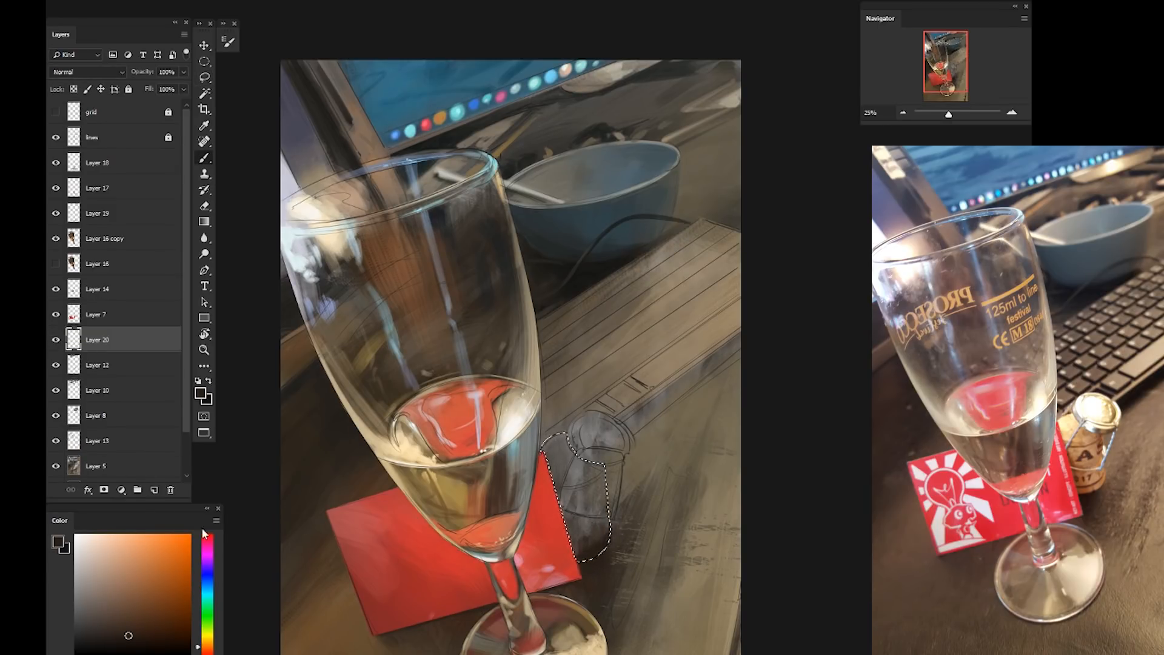
Fill the selected cork body with warm orange-tan strokes, using a different brush preset
{"action": "right_click", "coordinate": [545, 485]}
{"action": "double_click", "coordinate": [839, 630]}
{"action": "left_click", "coordinate": [705, 297], "text": "alt"}
{"action": "left_click", "coordinate": [130, 579]}
{"action": "left_click", "coordinate": [204, 647]}
{"action": "left_click_drag", "start_coordinate": [560, 449], "coordinate": [591, 540]}
{"action": "left_click", "coordinate": [204, 644]}
{"action": "left_click", "coordinate": [143, 569]}
{"action": "left_click", "coordinate": [125, 554]}
{"action": "left_click_drag", "start_coordinate": [594, 474], "coordinate": [596, 515]}
{"action": "left_click", "coordinate": [597, 480], "text": "alt"}
{"action": "left_click", "coordinate": [154, 600]}
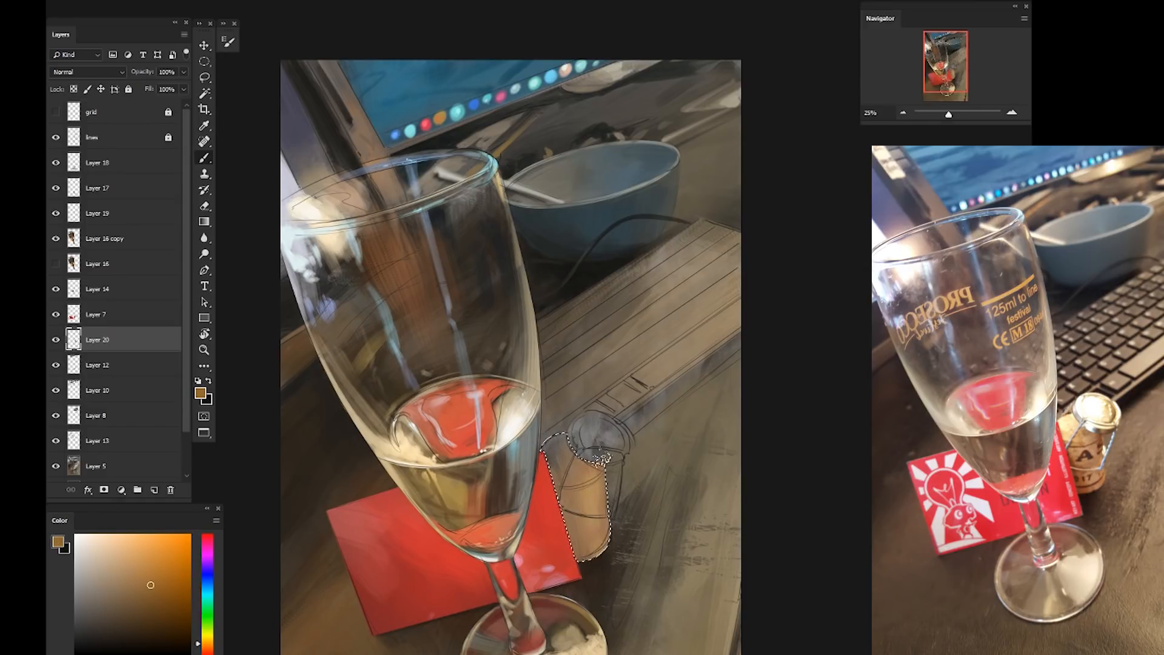
Shade the cork's edges and base with reddish brown and darker sampled brown tones
{"action": "left_click", "coordinate": [205, 647]}
{"action": "left_click", "coordinate": [129, 609]}
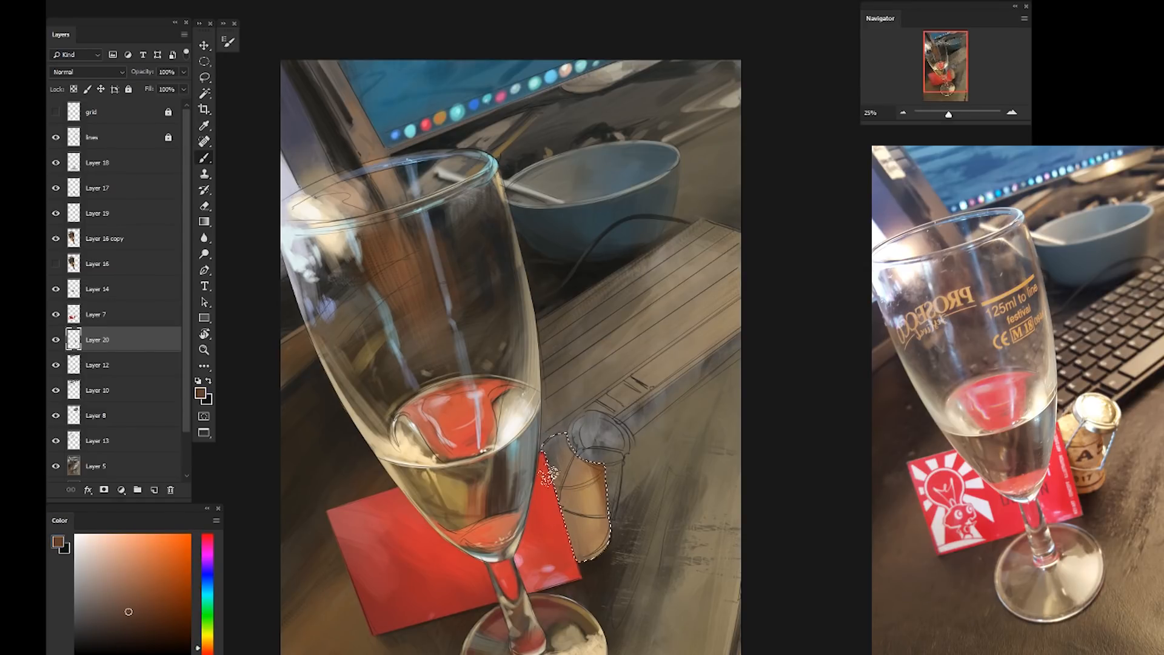
{"action": "left_click", "coordinate": [205, 645]}
{"action": "left_click", "coordinate": [140, 607]}
{"action": "left_click", "coordinate": [570, 546], "text": "alt"}
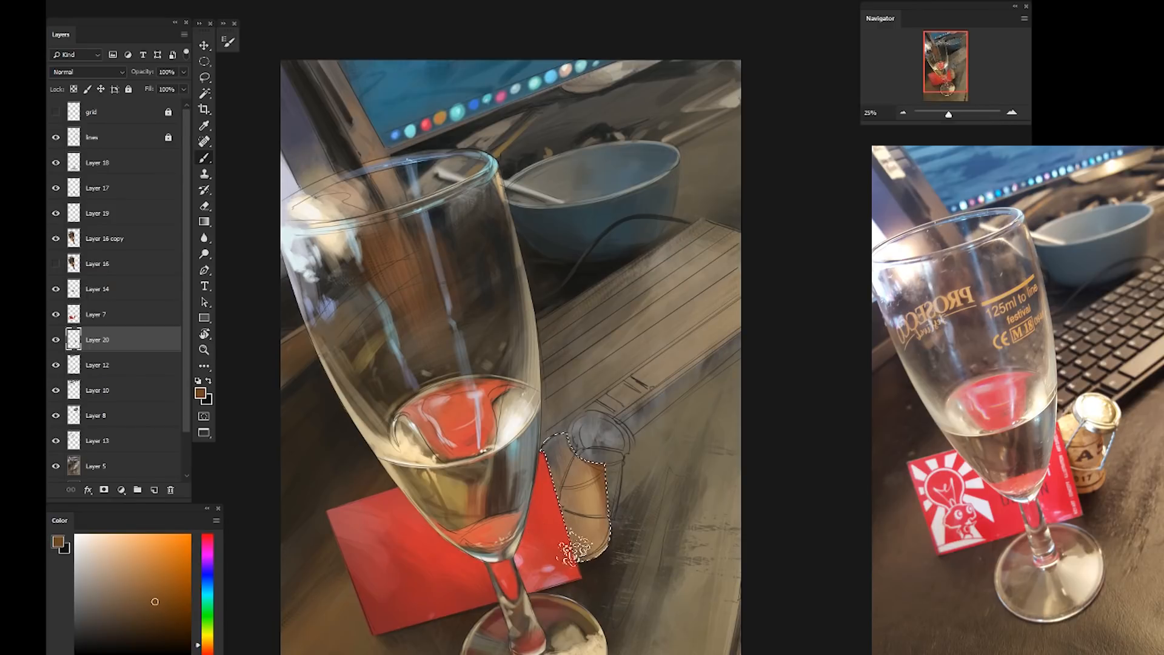
{"action": "left_click", "coordinate": [588, 480], "text": "alt"}
{"action": "left_click", "coordinate": [545, 444], "text": "alt"}
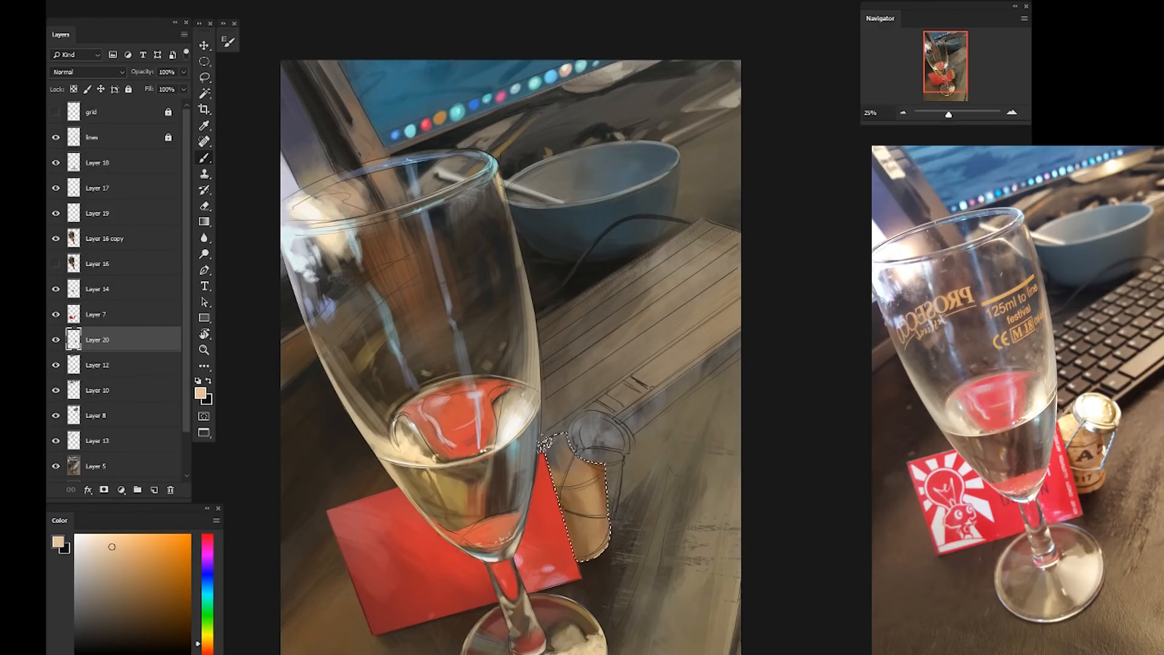
Paint the upper shoulder of the cork in light peach and cream tones
{"action": "left_click", "coordinate": [128, 539]}
{"action": "left_click_drag", "start_coordinate": [550, 443], "coordinate": [565, 455]}
{"action": "left_click", "coordinate": [560, 452], "text": "alt"}
{"action": "left_click", "coordinate": [552, 447], "text": "alt"}
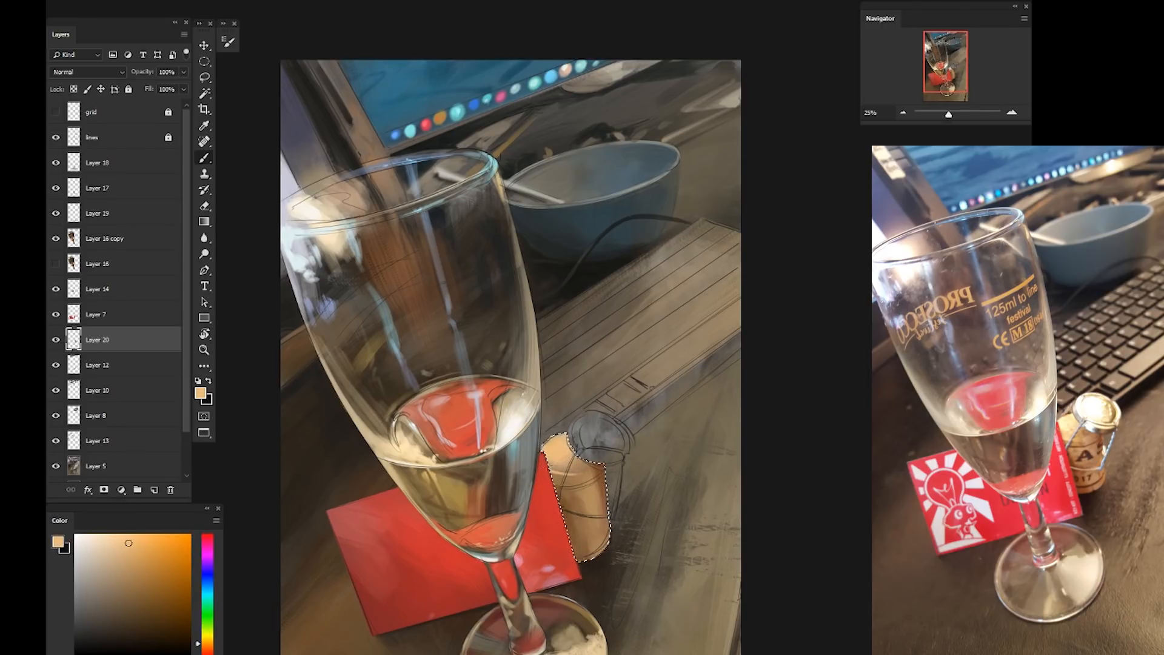
{"action": "left_click", "coordinate": [109, 539]}
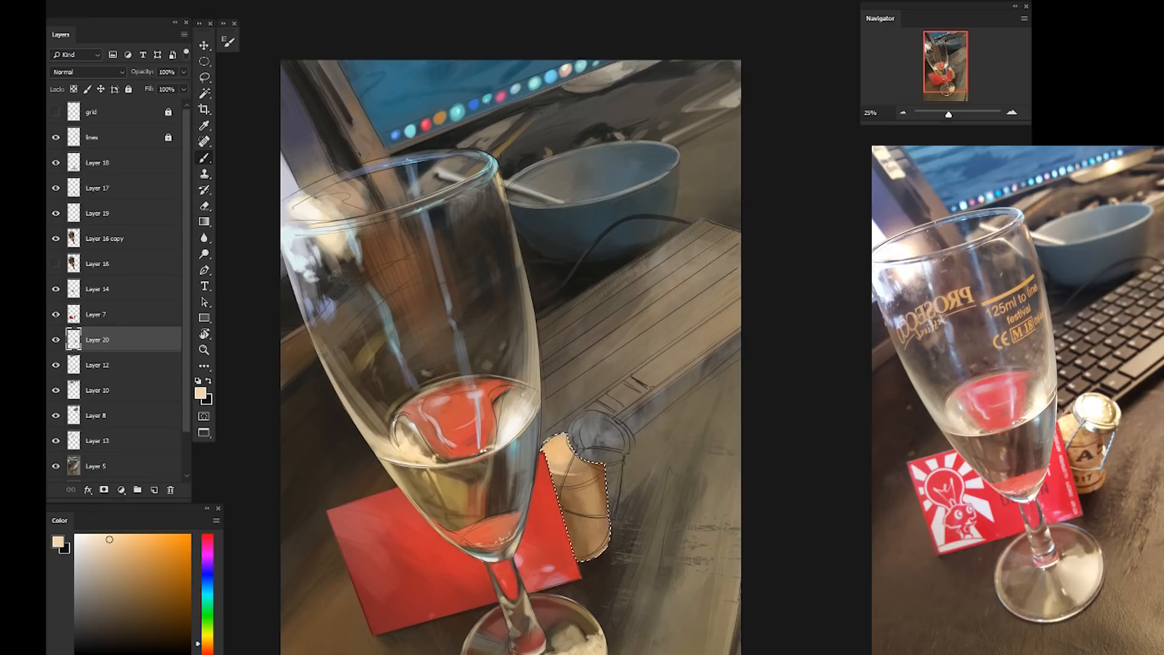
Switch to a textured brush and speckle the cork's surface with pale and sampled brown tones
{"action": "right_click", "coordinate": [487, 503]}
{"action": "double_click", "coordinate": [838, 629]}
{"action": "right_click", "coordinate": [562, 460]}
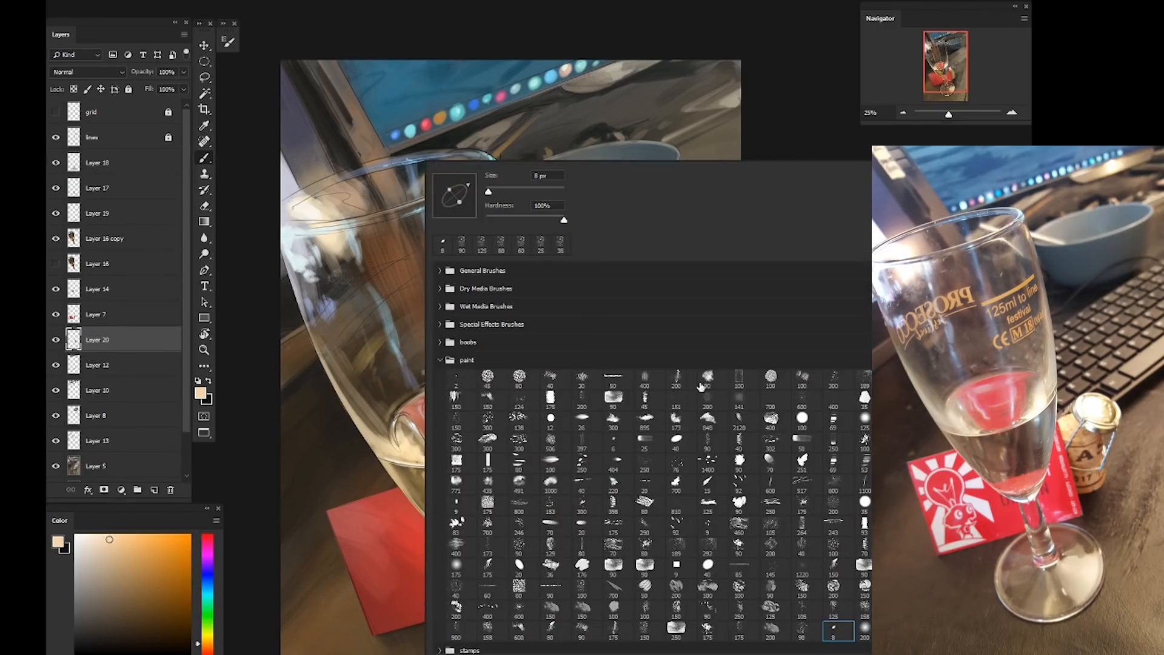
{"action": "double_click", "coordinate": [679, 459]}
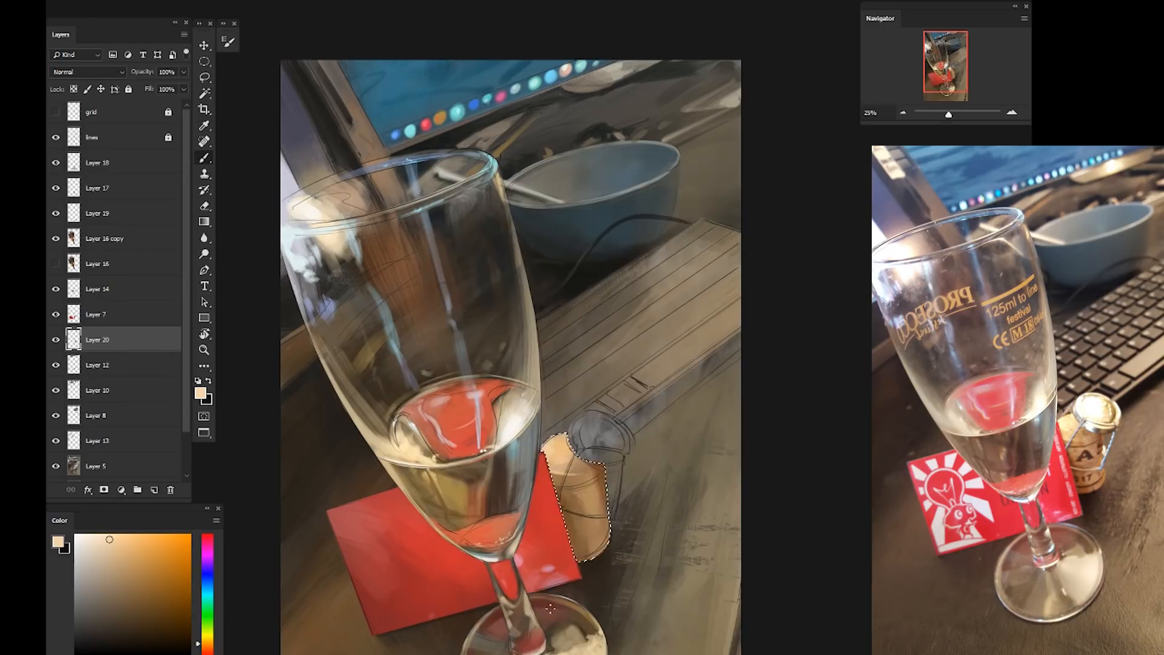
{"action": "key", "text": "Delete"}
{"action": "key", "text": "ctrl+z"}
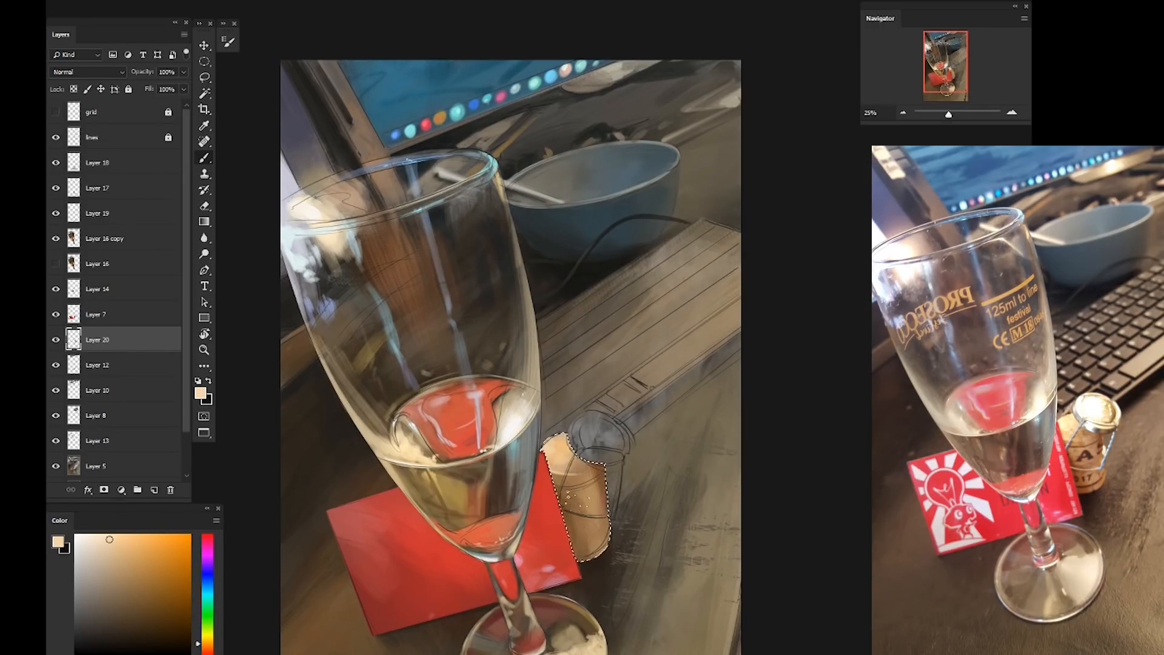
{"action": "left_click", "coordinate": [597, 485], "text": "alt"}
{"action": "left_click", "coordinate": [564, 473]}
{"action": "left_click", "coordinate": [596, 479], "text": "alt"}
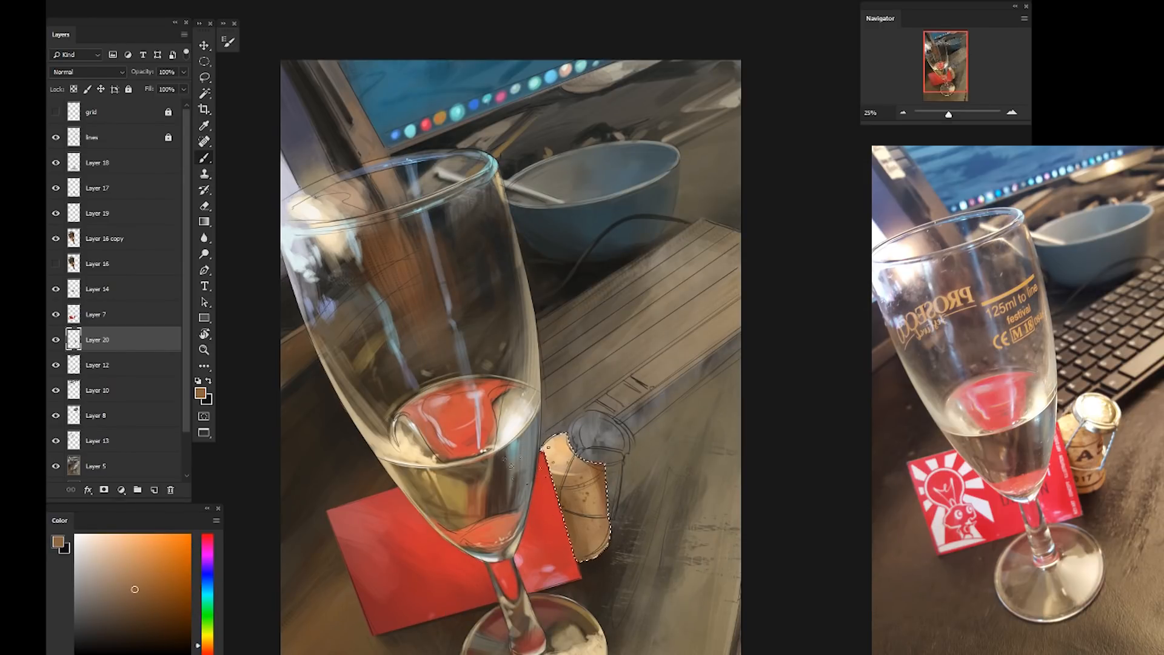
Paint dark brown bands, the letter A and the number 17 on the cork with a different brush
{"action": "left_click", "coordinate": [612, 592], "text": "alt"}
{"action": "left_click", "coordinate": [596, 516], "text": "alt"}
{"action": "left_click", "coordinate": [596, 526], "text": "alt"}
{"action": "right_click", "coordinate": [589, 521]}
{"action": "left_click", "coordinate": [829, 634]}
{"action": "left_click", "coordinate": [830, 634]}
{"action": "left_click", "coordinate": [618, 544], "text": "alt"}
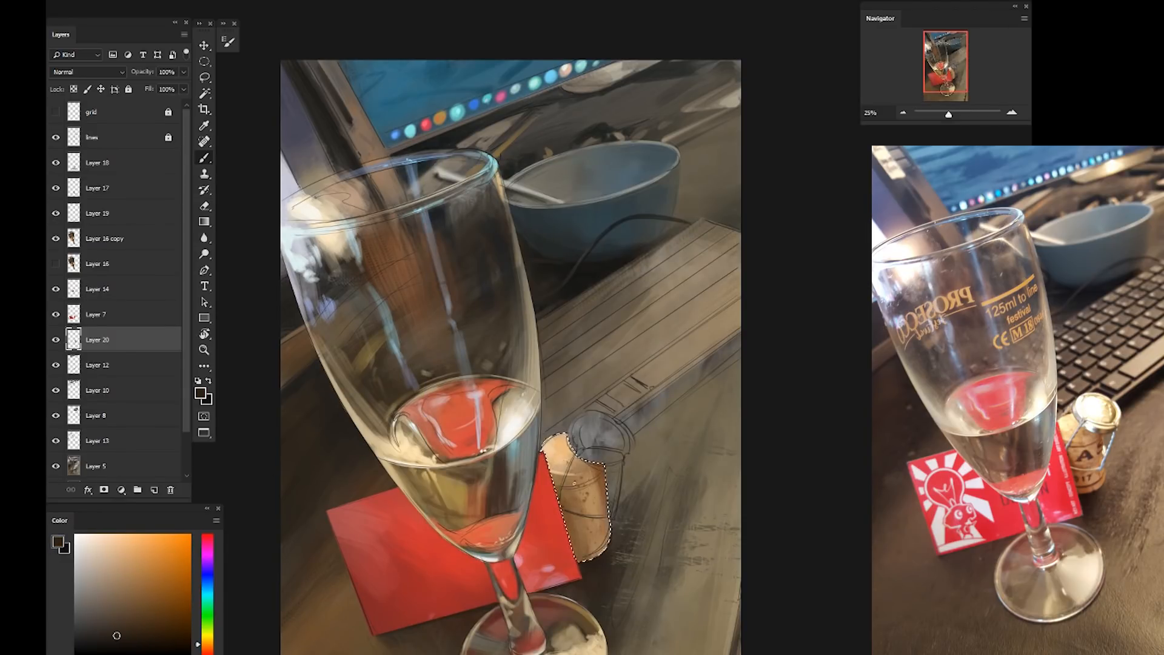
{"action": "left_click", "coordinate": [572, 485], "text": "alt"}
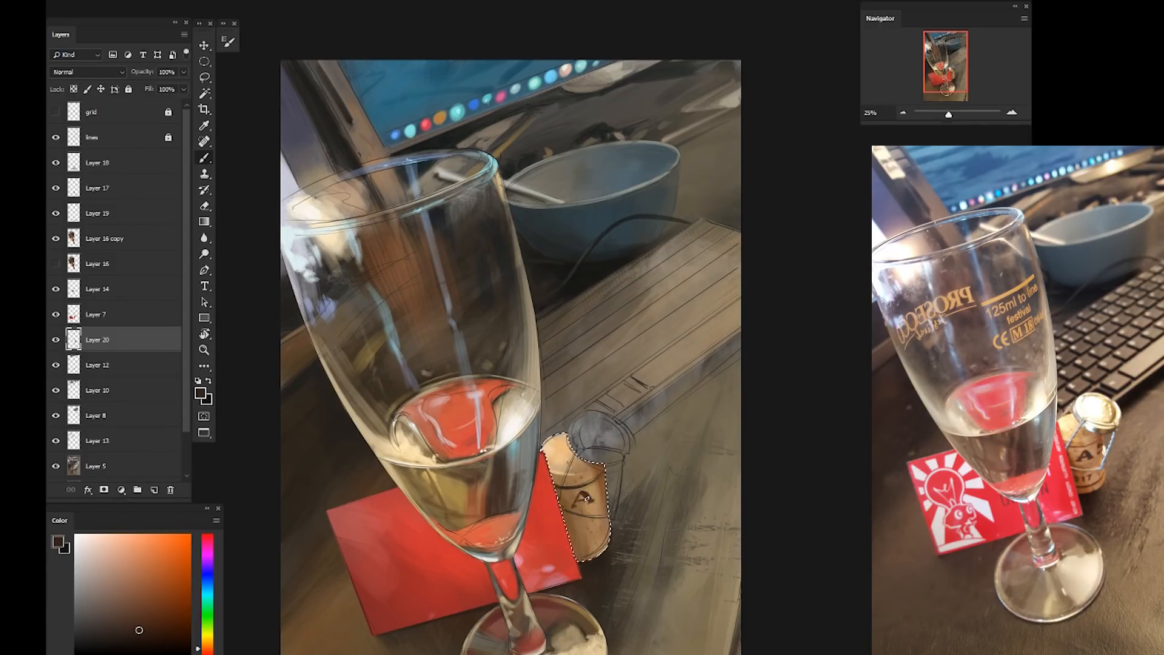
{"action": "left_click", "coordinate": [599, 486], "text": "alt"}
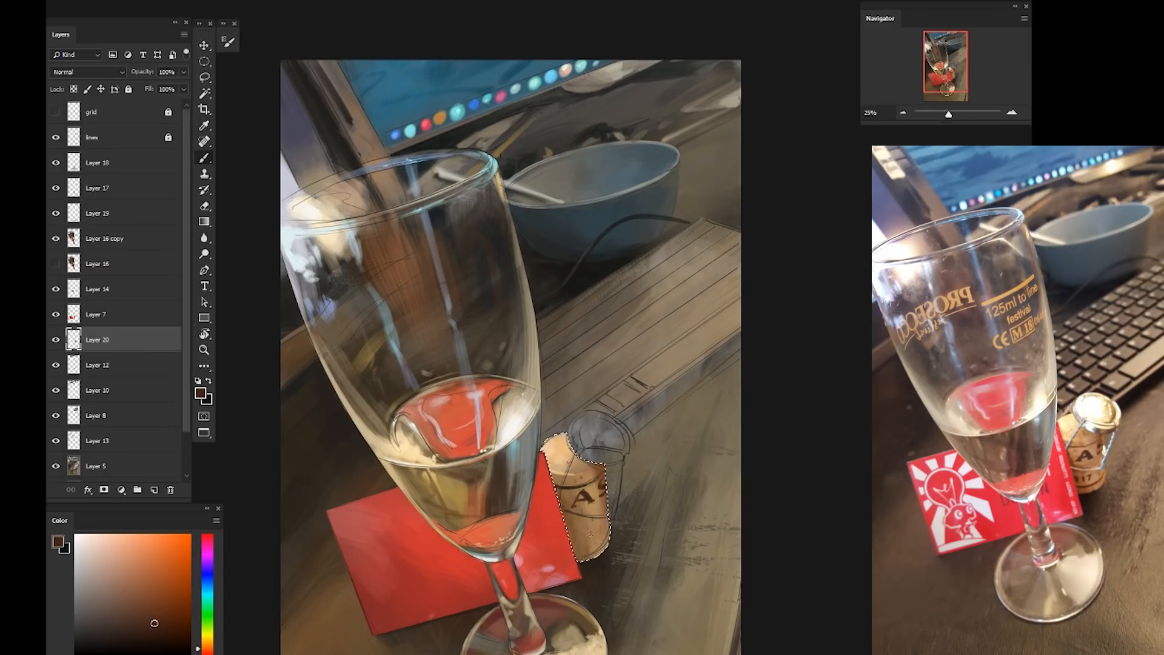
{"action": "left_click", "coordinate": [583, 512], "text": "alt"}
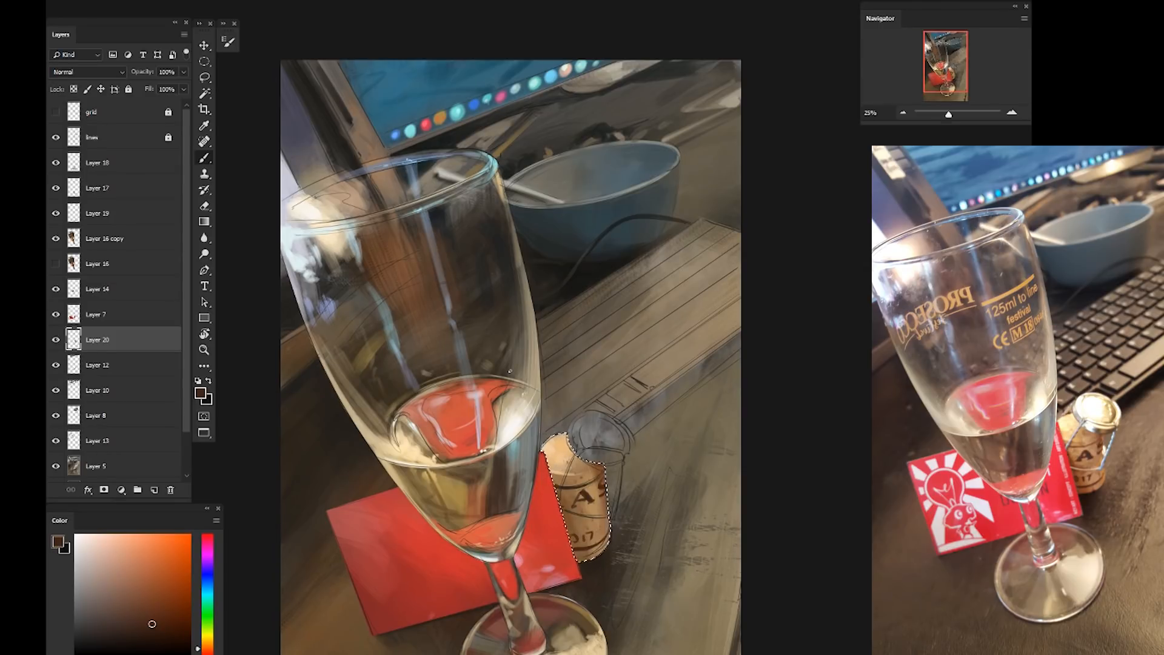
Adjust the cork's shading and colour intensity with the toning tools
{"action": "right_click", "coordinate": [204, 254]}
{"action": "left_click", "coordinate": [254, 278]}
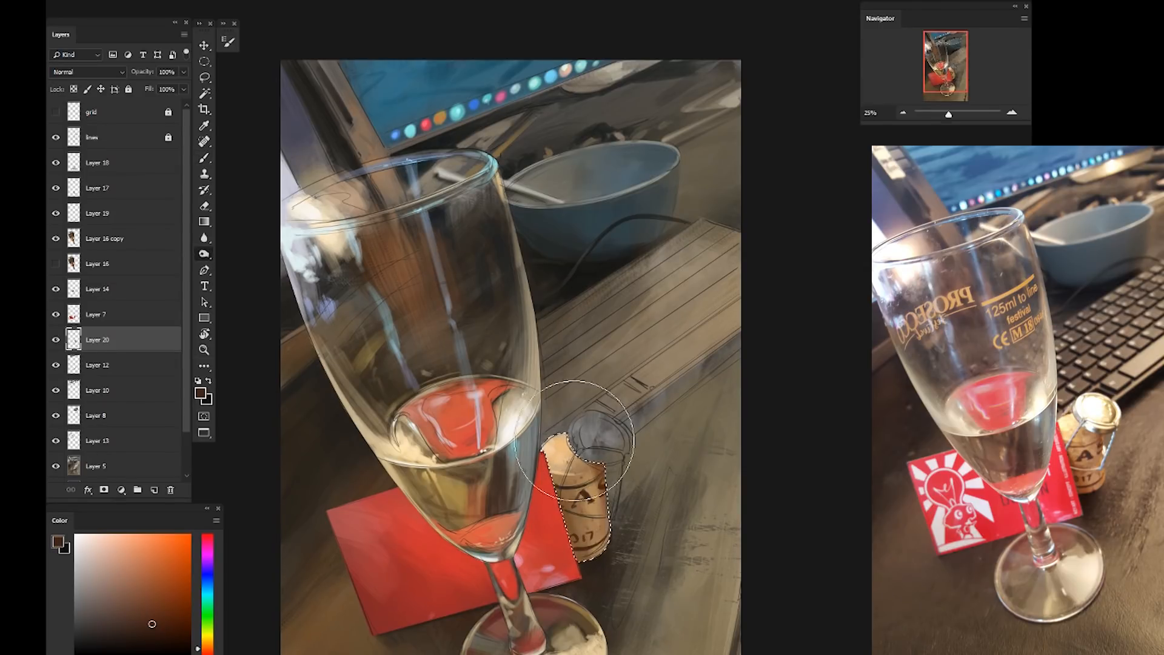
{"action": "right_click", "coordinate": [204, 253]}
{"action": "left_click", "coordinate": [254, 277]}
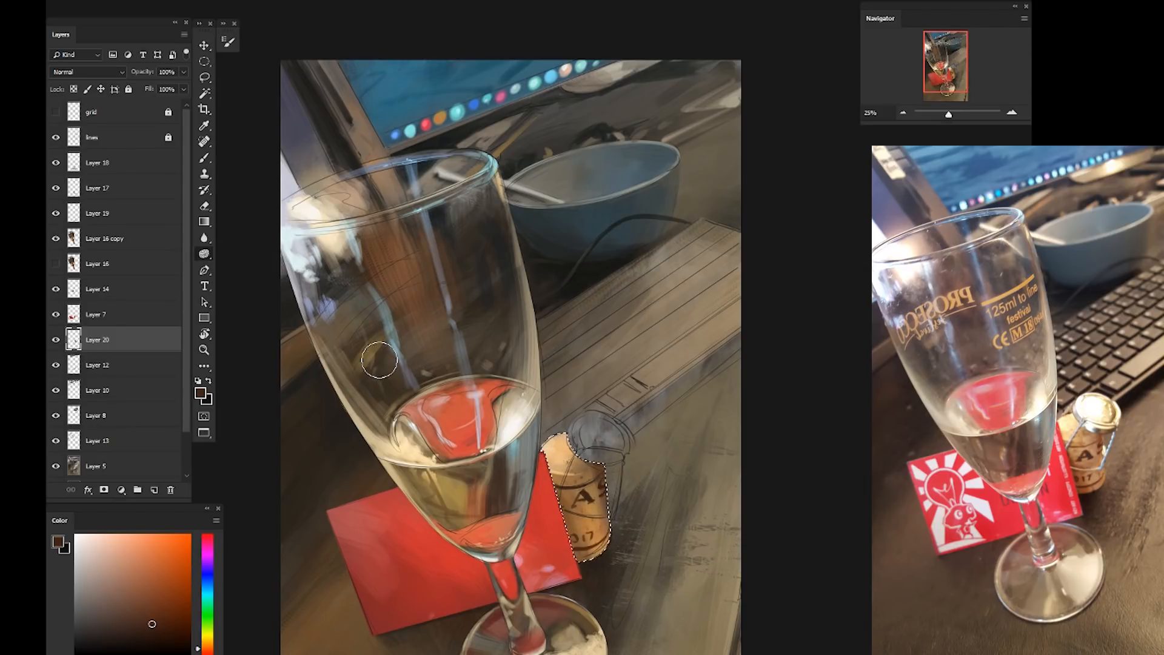
Lasso the cork's metal cap together with the wire cage hanging around the cork
{"action": "key", "text": "l"}
{"action": "left_click_drag", "start_coordinate": [623, 461], "coordinate": [613, 527]}
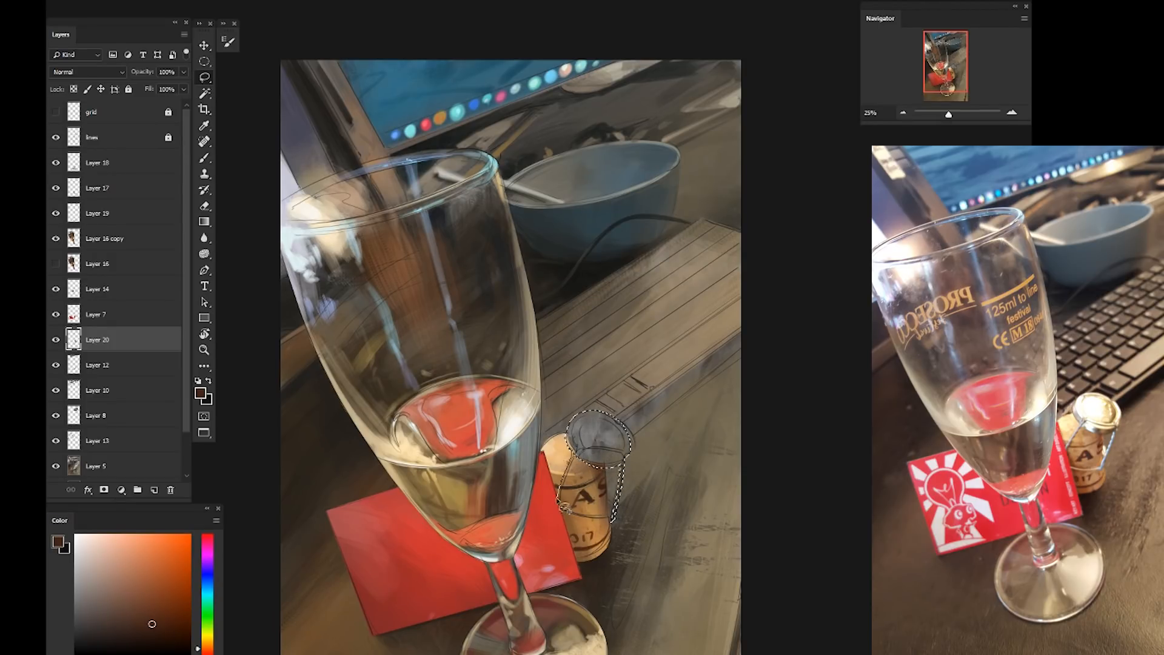
{"action": "left_click_drag", "start_coordinate": [605, 525], "coordinate": [613, 520]}
{"action": "key", "text": "b"}
Block in the metal cap with a near-white highlight and warm tan tones
{"action": "left_click", "coordinate": [449, 508], "text": "alt"}
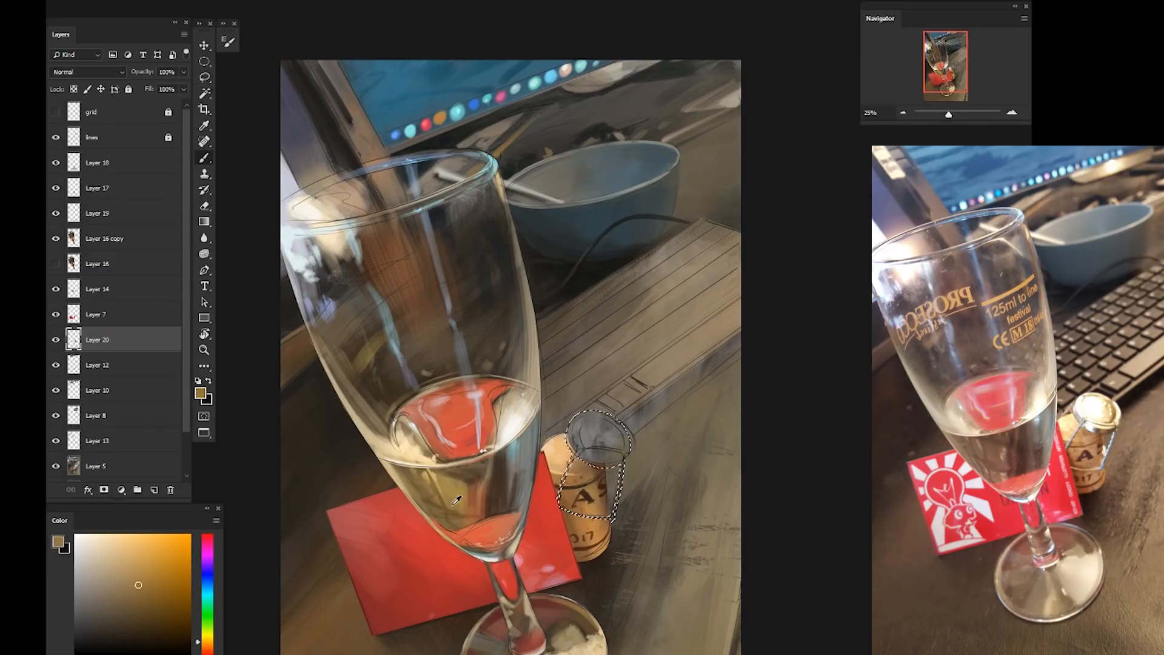
{"action": "left_click", "coordinate": [78, 537]}
{"action": "left_click_drag", "start_coordinate": [597, 444], "coordinate": [554, 383]}
{"action": "mouse_move", "coordinate": [599, 414]}
{"action": "left_mouse_down"}
{"action": "mouse_move", "coordinate": [618, 445]}
{"action": "mouse_move", "coordinate": [595, 457]}
{"action": "left_mouse_up"}
{"action": "left_click", "coordinate": [109, 538]}
{"action": "left_click", "coordinate": [615, 438], "text": "alt"}
{"action": "left_click", "coordinate": [585, 447], "text": "alt"}
Add muted blue-grey and sampled cream tones to the metal cap
{"action": "left_click", "coordinate": [207, 588]}
{"action": "left_click", "coordinate": [110, 576]}
{"action": "left_click", "coordinate": [87, 563]}
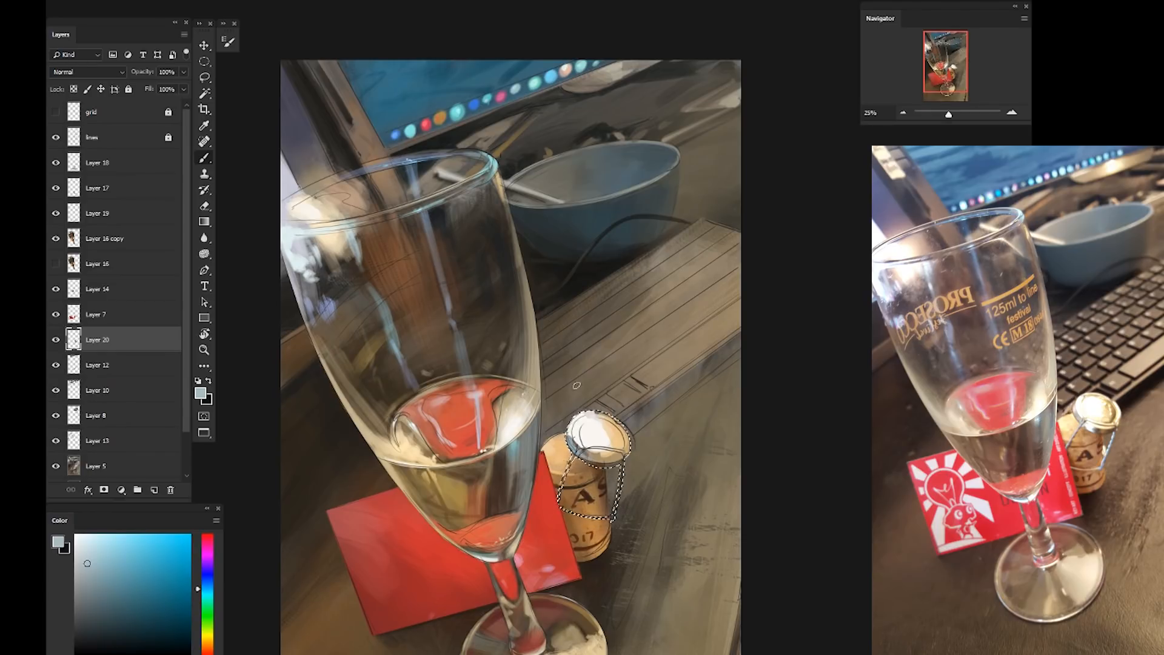
{"action": "left_click", "coordinate": [634, 415], "text": "alt"}
{"action": "left_click", "coordinate": [325, 238], "text": "alt"}
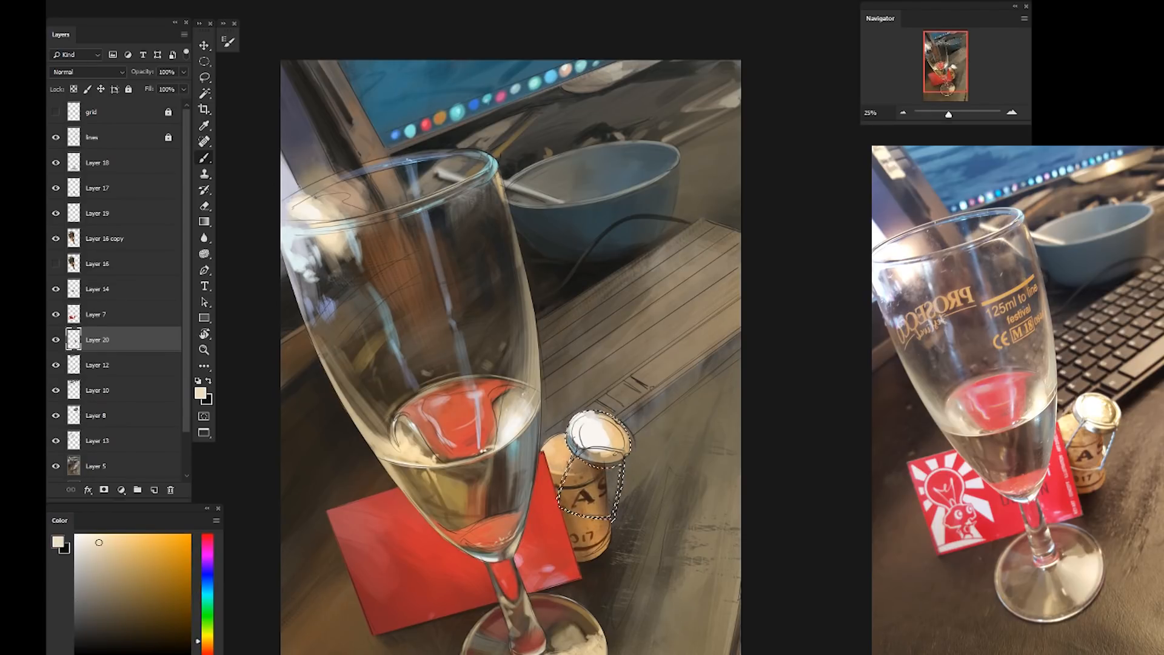
Paint pale yellow reflections on the cap's right side and blend them with sampled tones
{"action": "left_click", "coordinate": [117, 543]}
{"action": "left_click", "coordinate": [131, 541]}
{"action": "left_click", "coordinate": [206, 637]}
{"action": "left_click_drag", "start_coordinate": [613, 423], "coordinate": [623, 445]}
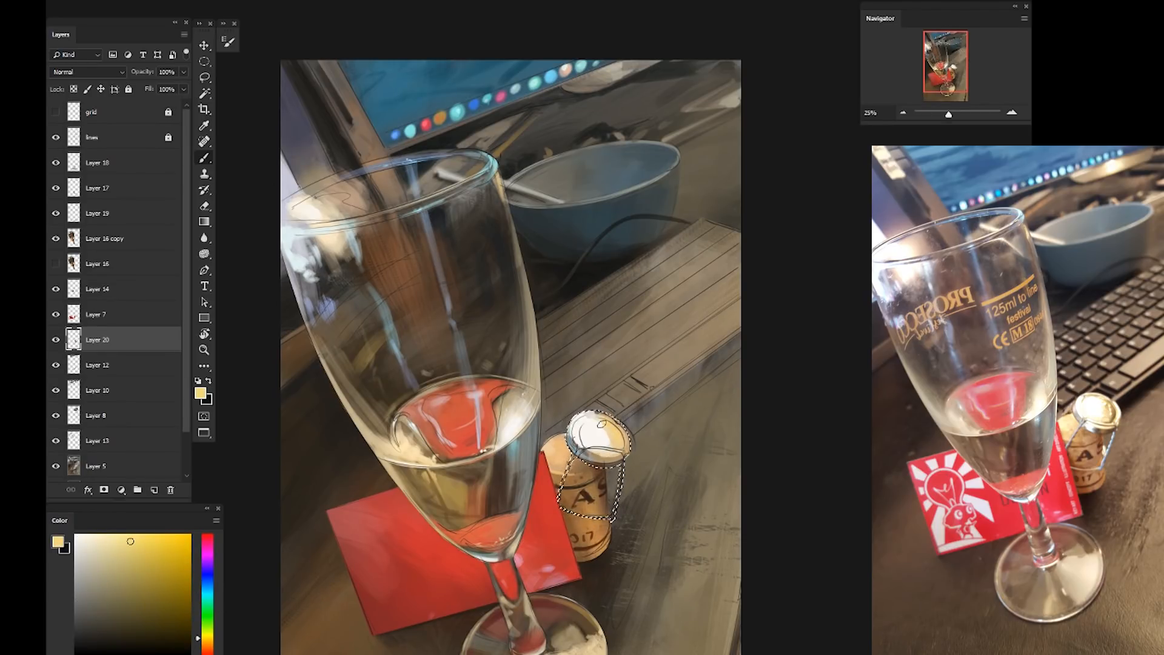
{"action": "left_click", "coordinate": [594, 432], "text": "alt"}
{"action": "left_click", "coordinate": [577, 370], "text": "alt"}
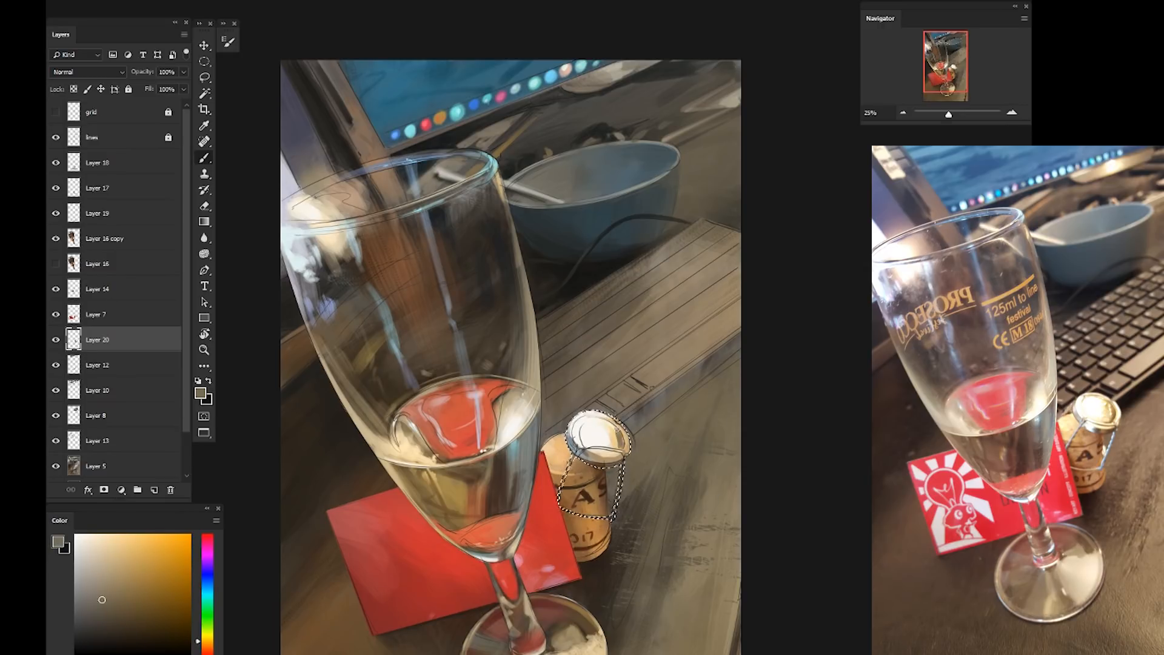
Define the cap's rim with brown and dark grey strokes, and refine it with near-white and sampled tan tones
{"action": "left_click", "coordinate": [144, 599]}
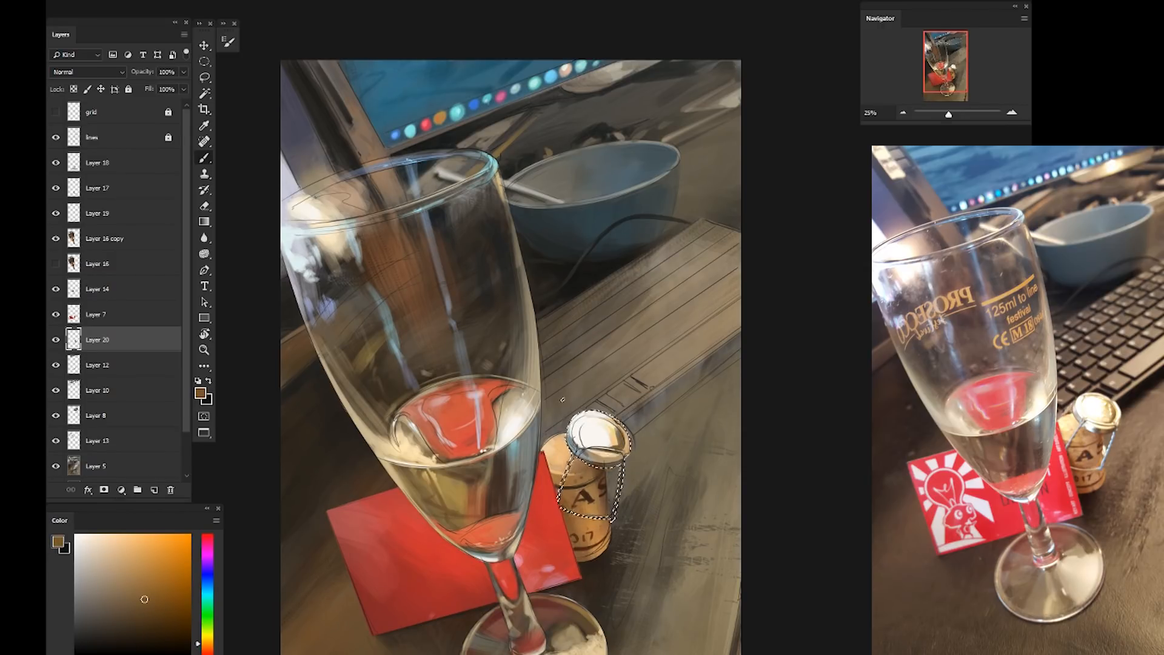
{"action": "left_click", "coordinate": [582, 461], "text": "alt"}
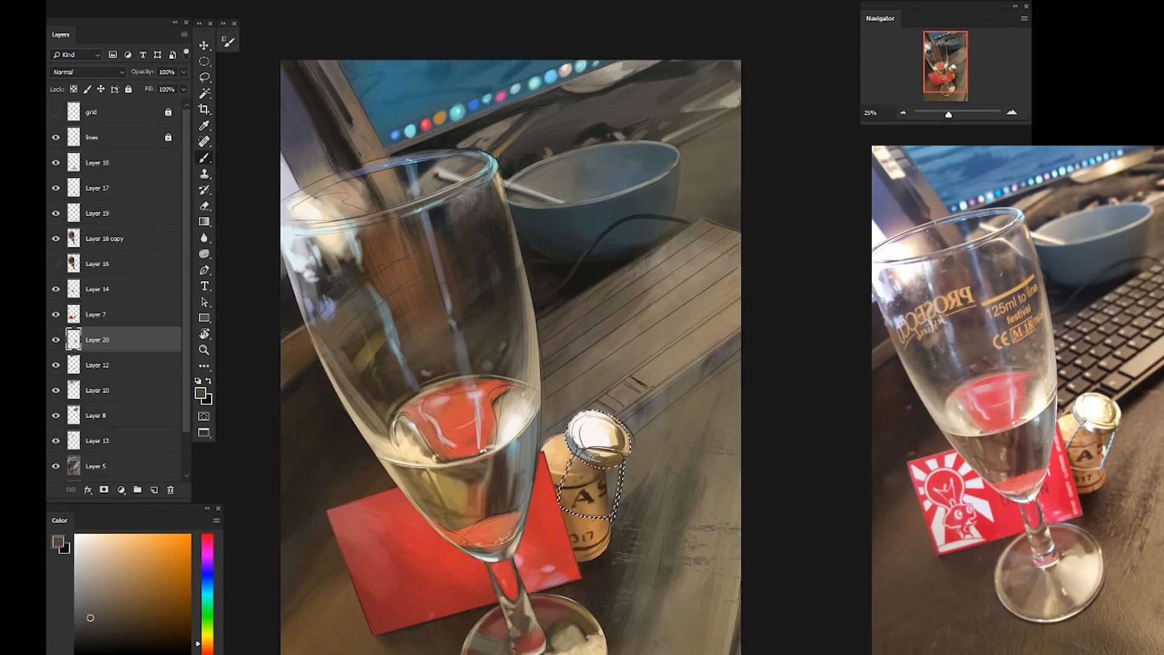
{"action": "left_click", "coordinate": [597, 453], "text": "alt"}
{"action": "left_click", "coordinate": [575, 448], "text": "alt"}
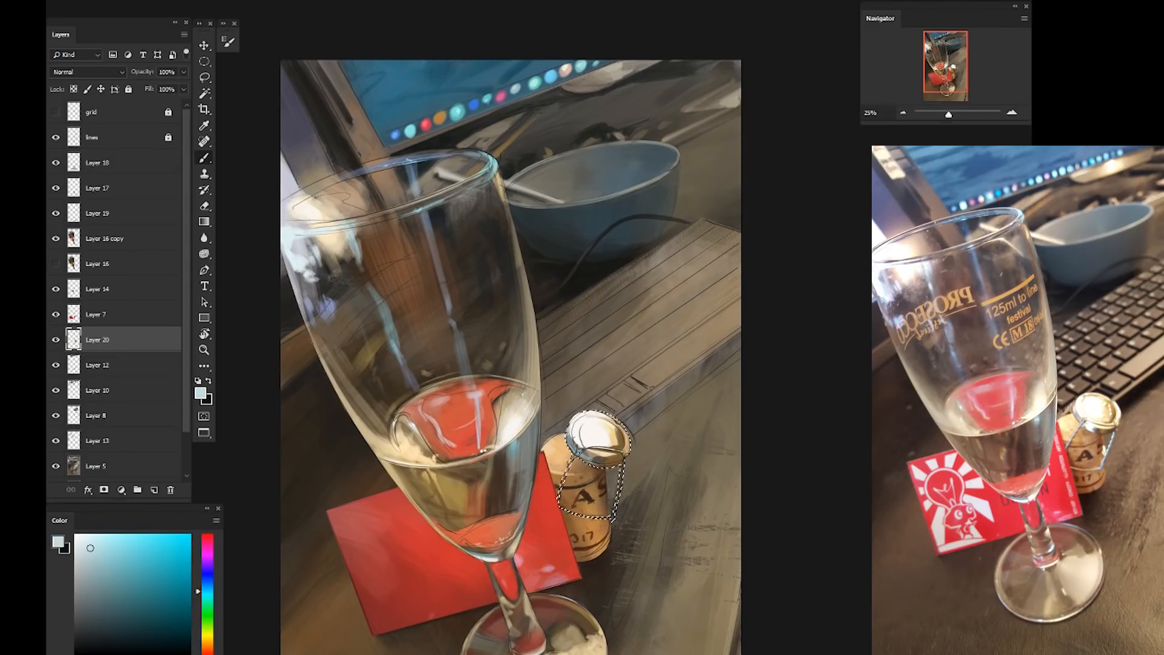
{"action": "left_click", "coordinate": [625, 428], "text": "alt"}
{"action": "left_click", "coordinate": [76, 535]}
{"action": "left_click", "coordinate": [619, 446], "text": "alt"}
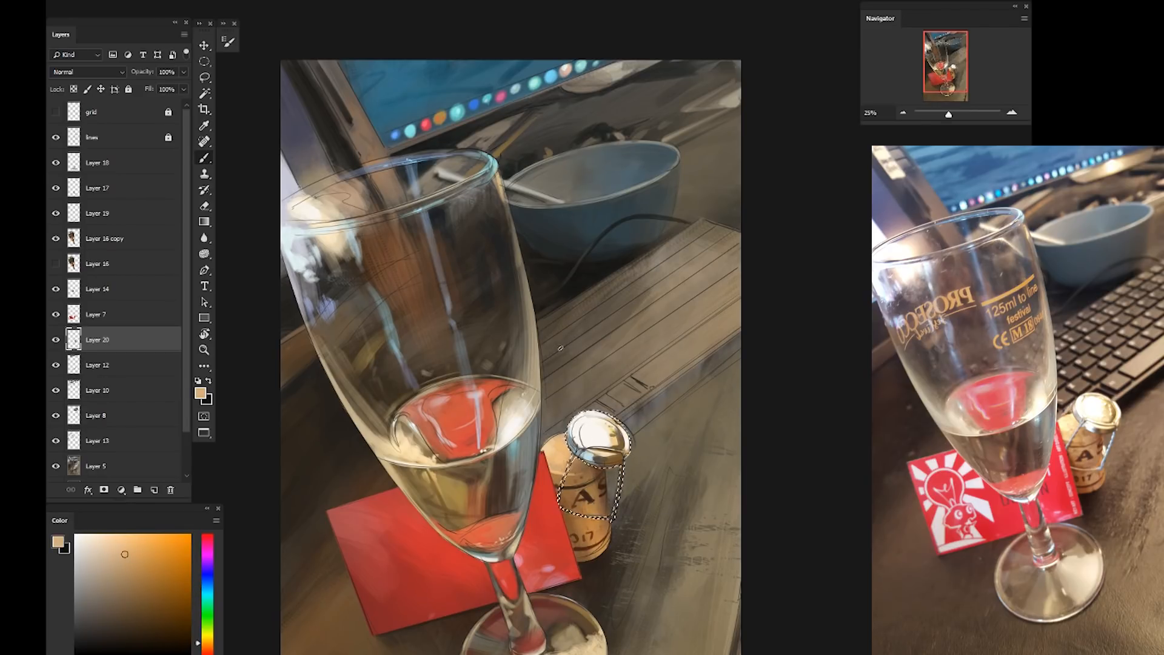
{"action": "left_click", "coordinate": [596, 418], "text": "alt"}
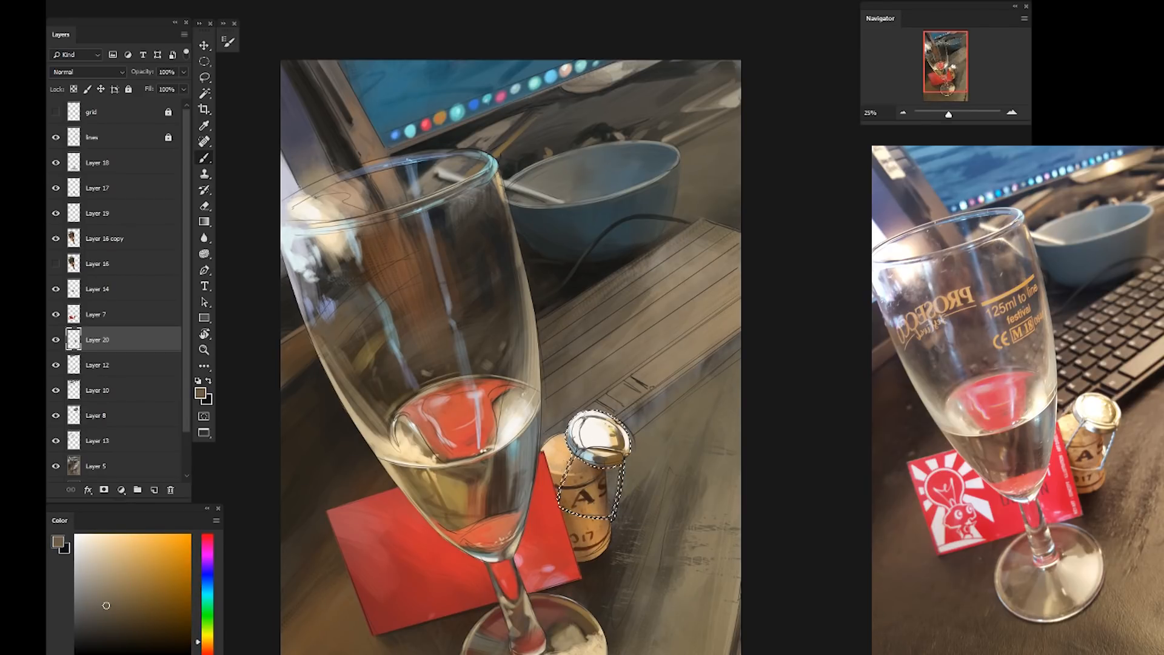
Paint the cork's wire cage with grey-brown strokes, and refine the selected metal cap with sampled tones and near-white highlights
{"action": "mouse_move", "coordinate": [593, 417]}
{"action": "left_mouse_down"}
{"action": "mouse_move", "coordinate": [607, 420]}
{"action": "mouse_move", "coordinate": [589, 463]}
{"action": "mouse_move", "coordinate": [586, 439]}
{"action": "mouse_move", "coordinate": [604, 439]}
{"action": "mouse_move", "coordinate": [596, 464]}
{"action": "mouse_move", "coordinate": [617, 497]}
{"action": "mouse_move", "coordinate": [613, 519]}
{"action": "left_mouse_up"}
{"action": "left_click", "coordinate": [613, 431], "text": "alt"}
{"action": "left_click", "coordinate": [581, 448], "text": "alt"}
{"action": "left_click", "coordinate": [589, 431], "text": "alt"}
{"action": "left_click", "coordinate": [610, 431], "text": "alt"}
{"action": "left_click", "coordinate": [56, 138]}
{"action": "left_click", "coordinate": [55, 138]}
{"action": "left_click", "coordinate": [588, 454], "text": "alt"}
{"action": "left_click", "coordinate": [590, 429], "text": "alt"}
{"action": "left_click", "coordinate": [457, 112], "text": "alt"}
{"action": "left_click", "coordinate": [592, 429], "text": "alt"}
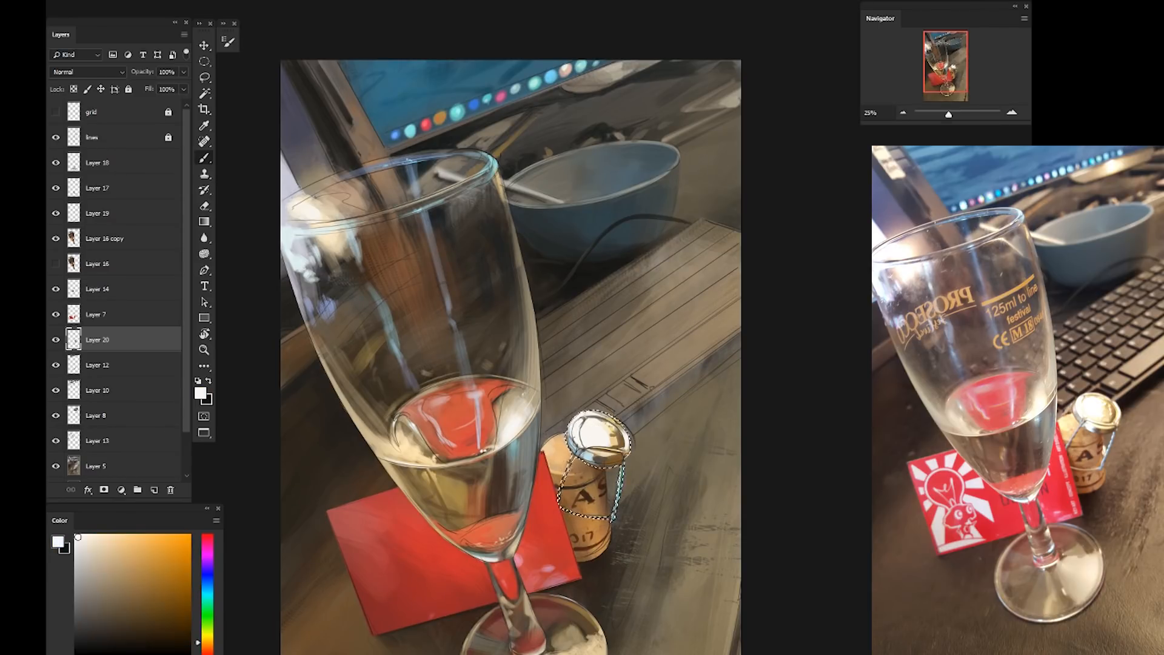
Add sampled cream and dark grey strokes along the wire cage below the cap, and clear the selection
{"action": "left_click", "coordinate": [604, 439], "text": "alt"}
{"action": "mouse_move", "coordinate": [576, 457]}
{"action": "left_mouse_down"}
{"action": "mouse_move", "coordinate": [558, 501]}
{"action": "mouse_move", "coordinate": [609, 519]}
{"action": "left_mouse_up"}
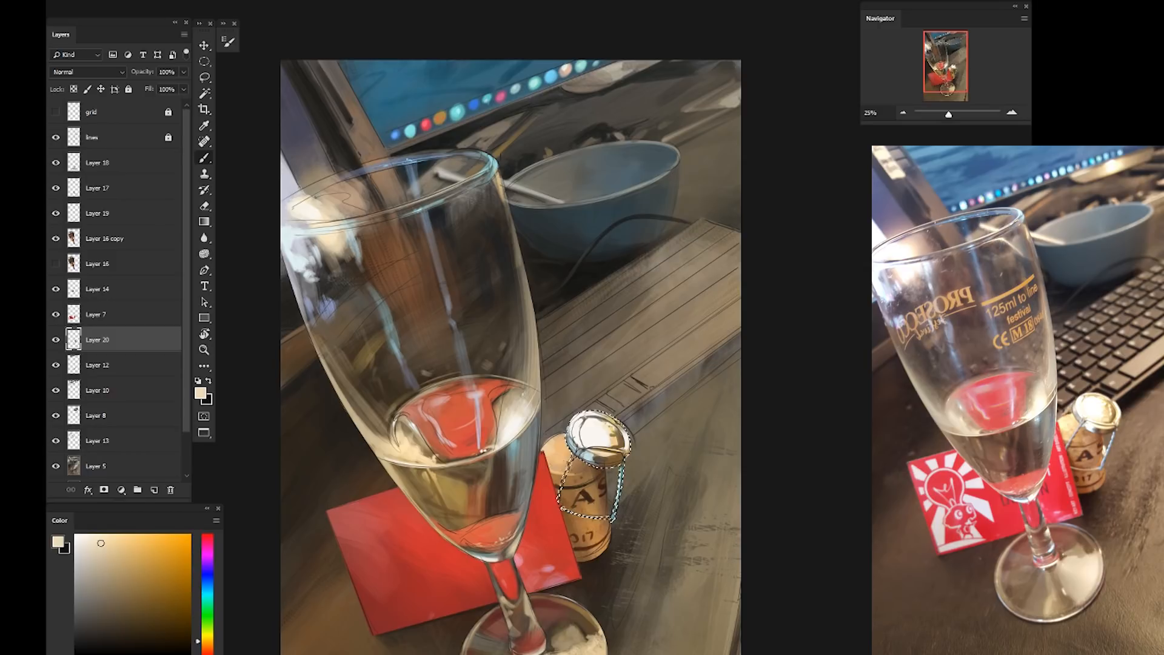
{"action": "left_click", "coordinate": [586, 455], "text": "alt"}
{"action": "left_click", "coordinate": [577, 450], "text": "alt"}
{"action": "left_click_drag", "start_coordinate": [570, 455], "coordinate": [559, 496]}
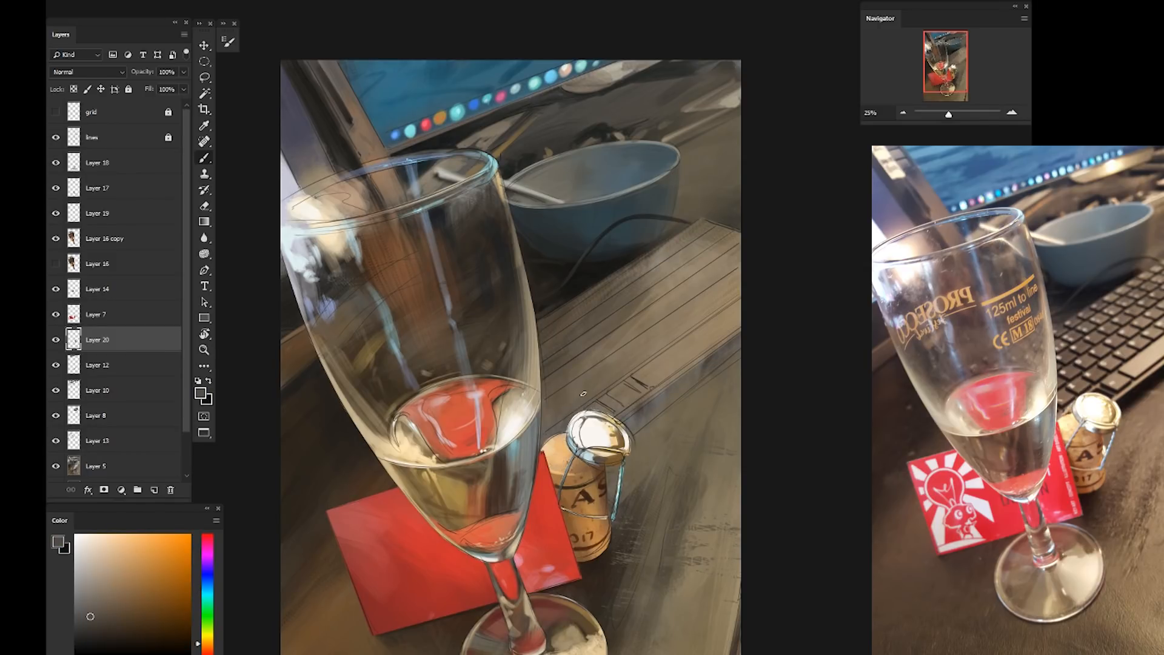
{"action": "key", "text": "ctrl+d"}
Hide the line art, and refine the cap's lower rim and the wire's ends with sampled blue-grey and dark brown tones
{"action": "left_click", "coordinate": [55, 137]}
{"action": "left_click_drag", "start_coordinate": [572, 454], "coordinate": [608, 462]}
{"action": "left_click", "coordinate": [55, 113]}
{"action": "left_click", "coordinate": [56, 112]}
{"action": "left_click", "coordinate": [638, 445], "text": "alt"}
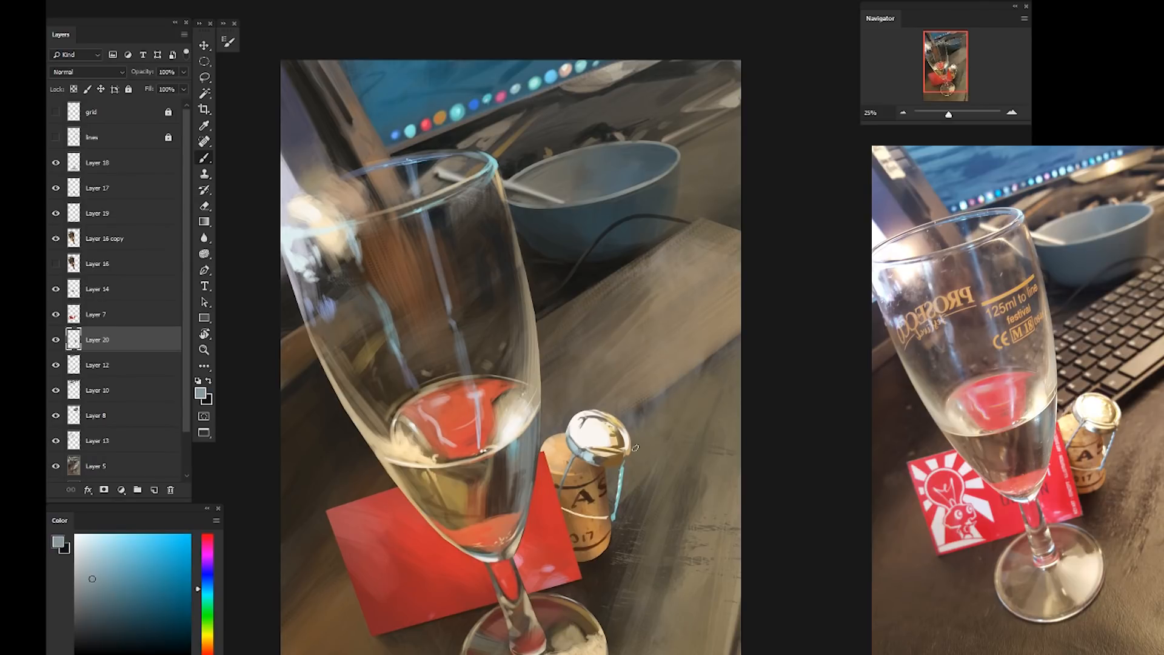
{"action": "left_click", "coordinate": [621, 522], "text": "alt"}
{"action": "left_click_drag", "start_coordinate": [616, 513], "coordinate": [613, 521]}
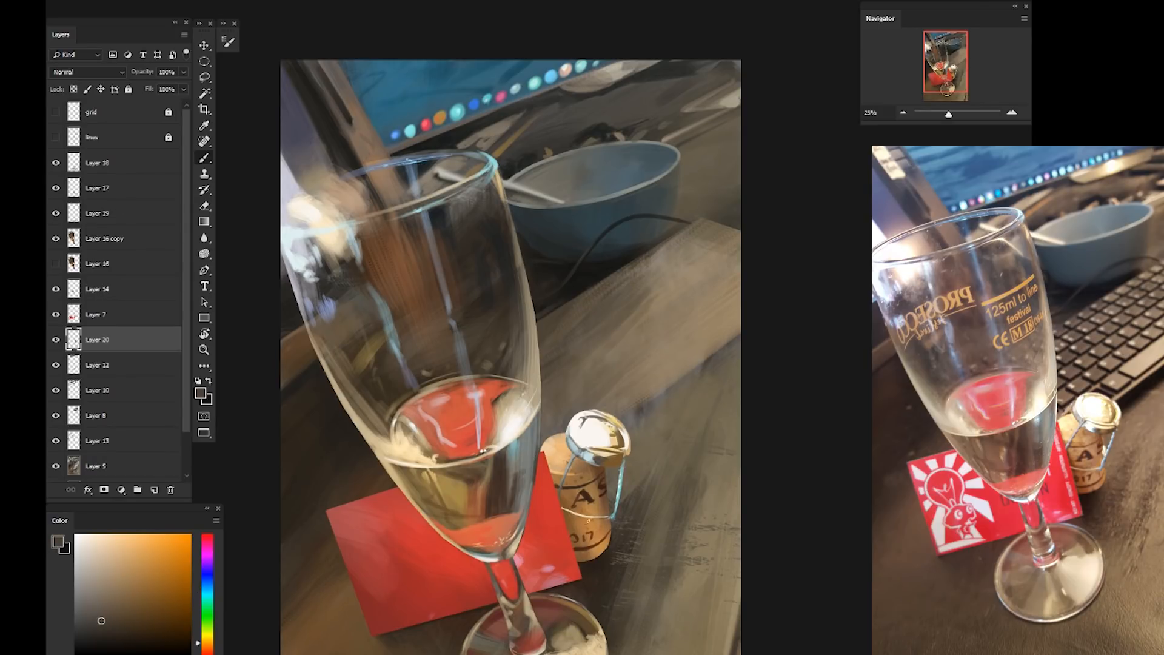
{"action": "left_click", "coordinate": [573, 509], "text": "alt"}
{"action": "left_click", "coordinate": [573, 514], "text": "alt"}
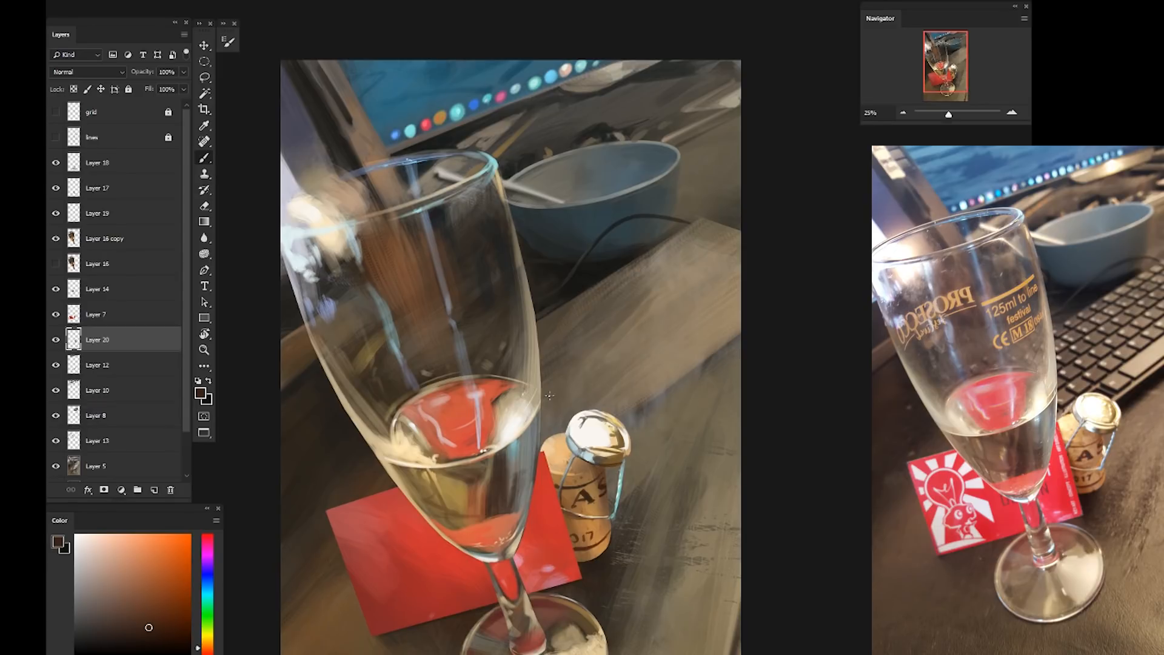
Brighten the cork's upper-left shoulder with a light peach tone derived from the sampled tan
{"action": "left_click", "coordinate": [556, 450], "text": "alt"}
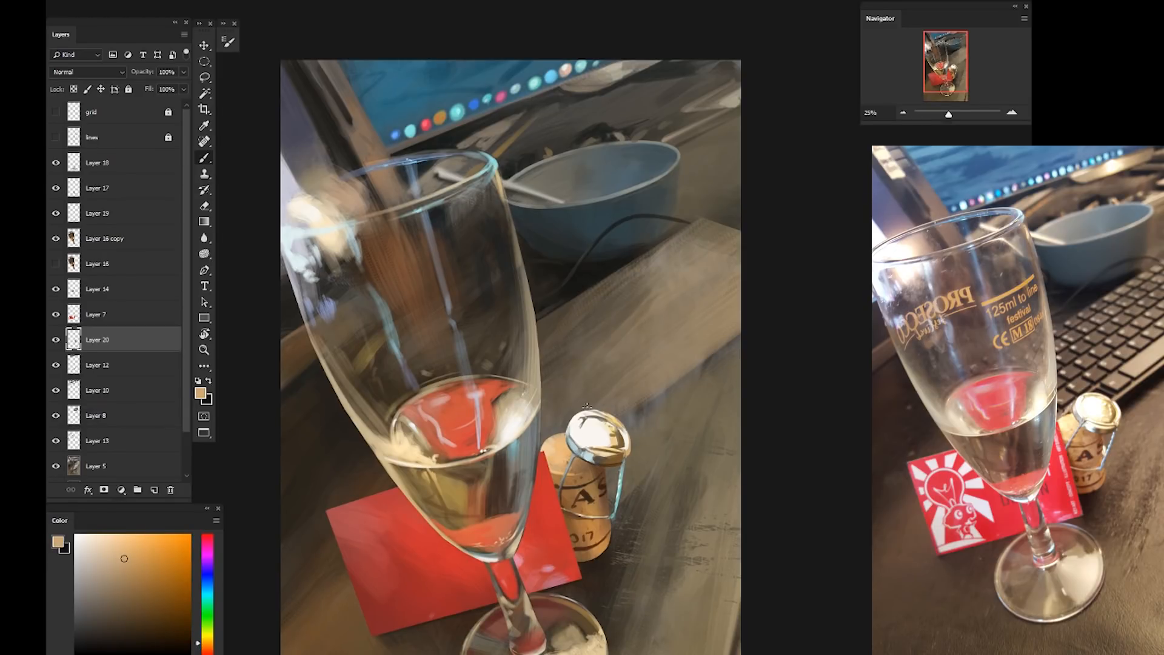
{"action": "left_click", "coordinate": [627, 450], "text": "alt"}
{"action": "left_click", "coordinate": [623, 450], "text": "alt"}
{"action": "left_click_drag", "start_coordinate": [115, 543], "coordinate": [122, 534]}
{"action": "left_click_drag", "start_coordinate": [548, 443], "coordinate": [561, 434]}
Add a layer below the cork's layer, show the line art, sample near-black, and outline the keyboard with a polygonal selection
{"action": "left_click", "coordinate": [154, 489], "text": "ctrl"}
{"action": "left_click", "coordinate": [56, 137]}
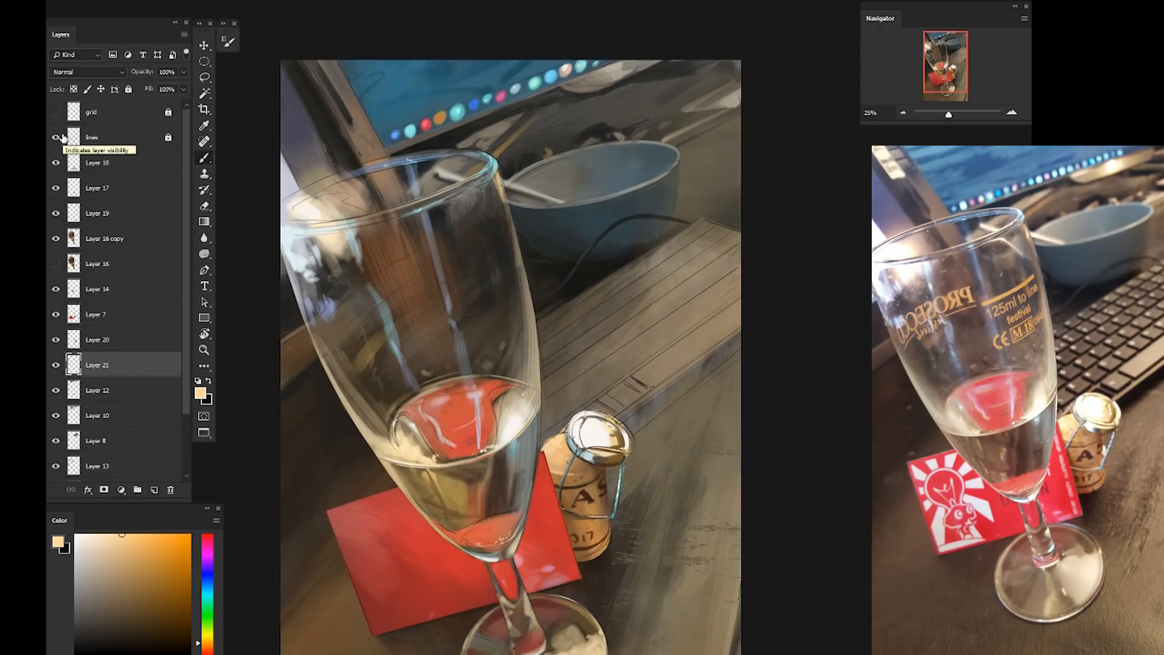
{"action": "left_click", "coordinate": [585, 268], "text": "alt"}
{"action": "left_click", "coordinate": [584, 267], "text": "alt"}
{"action": "left_click_drag", "start_coordinate": [629, 386], "coordinate": [587, 465]}
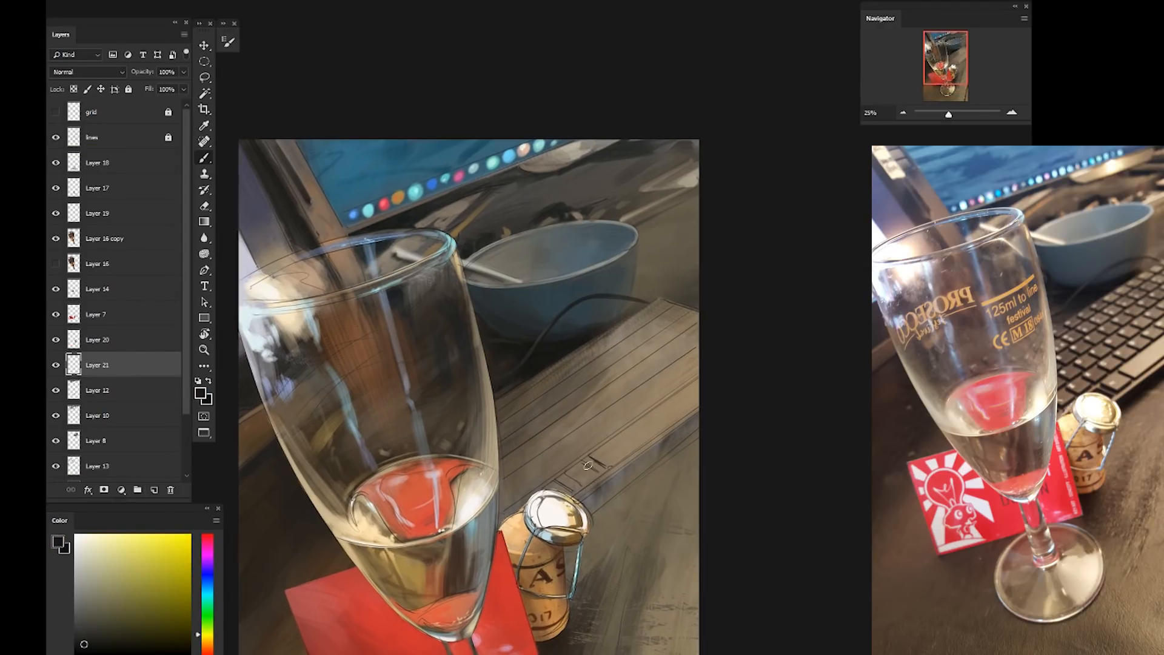
{"action": "key", "text": "l"}
{"action": "left_click", "coordinate": [493, 400]}
{"action": "left_click", "coordinate": [660, 297]}
{"action": "left_click", "coordinate": [703, 312]}
{"action": "left_click", "coordinate": [724, 398]}
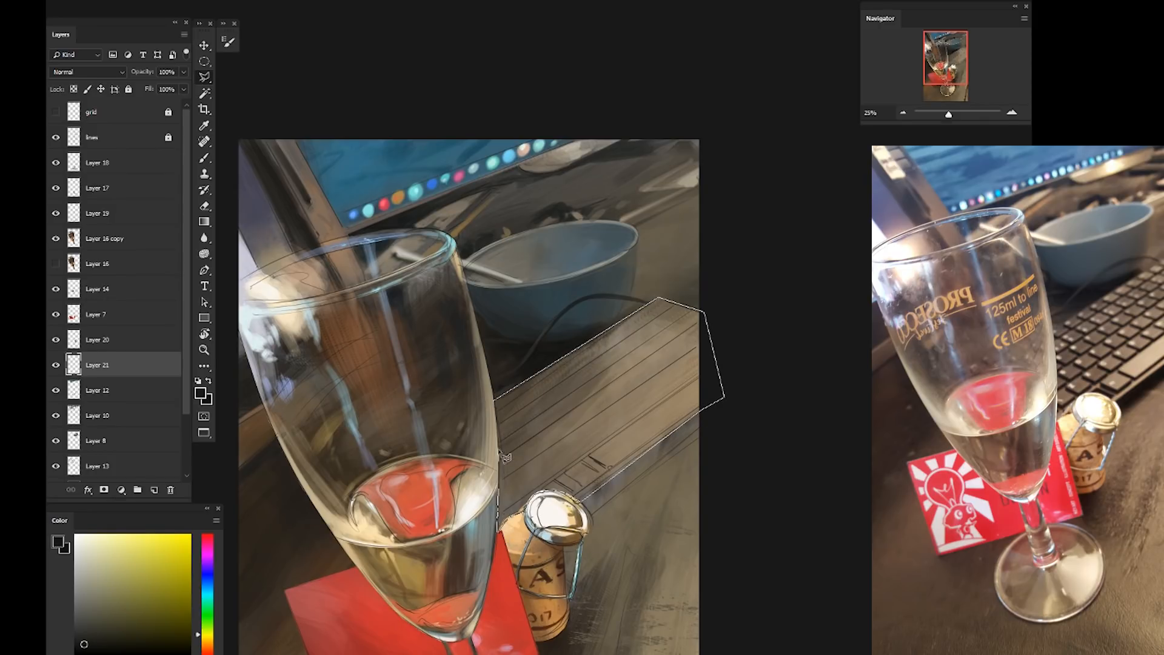
Paint near-black gaps between the key rows and around the bottom-row keys within the keyboard selection
{"action": "key", "text": "b"}
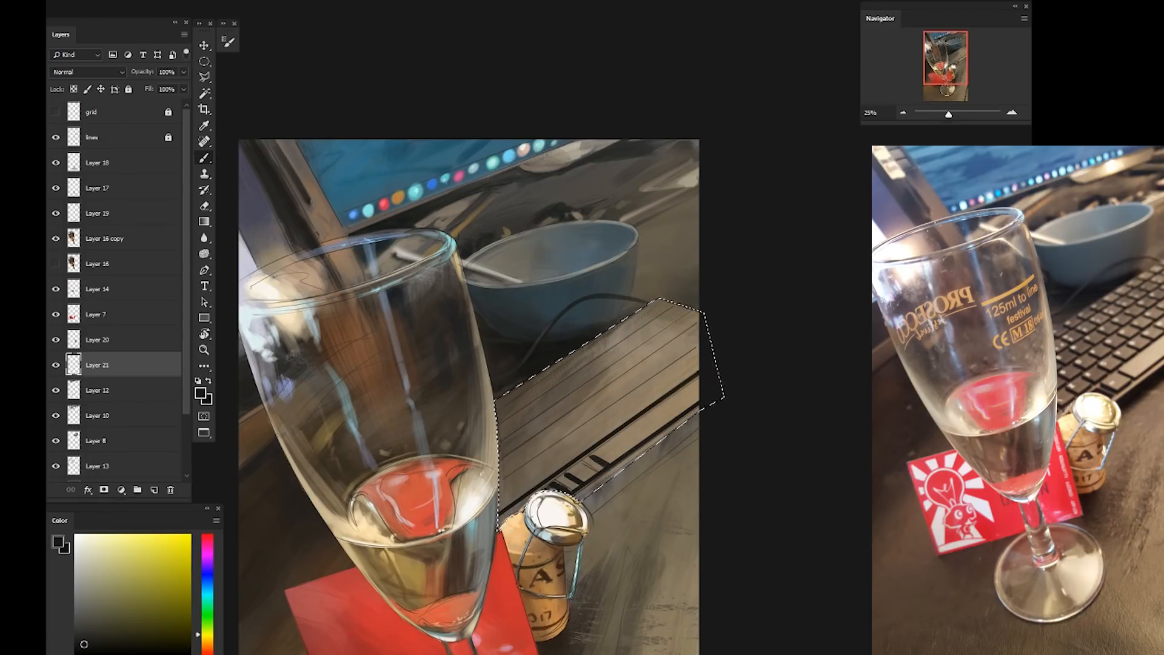
{"action": "left_click", "coordinate": [600, 449], "text": "alt"}
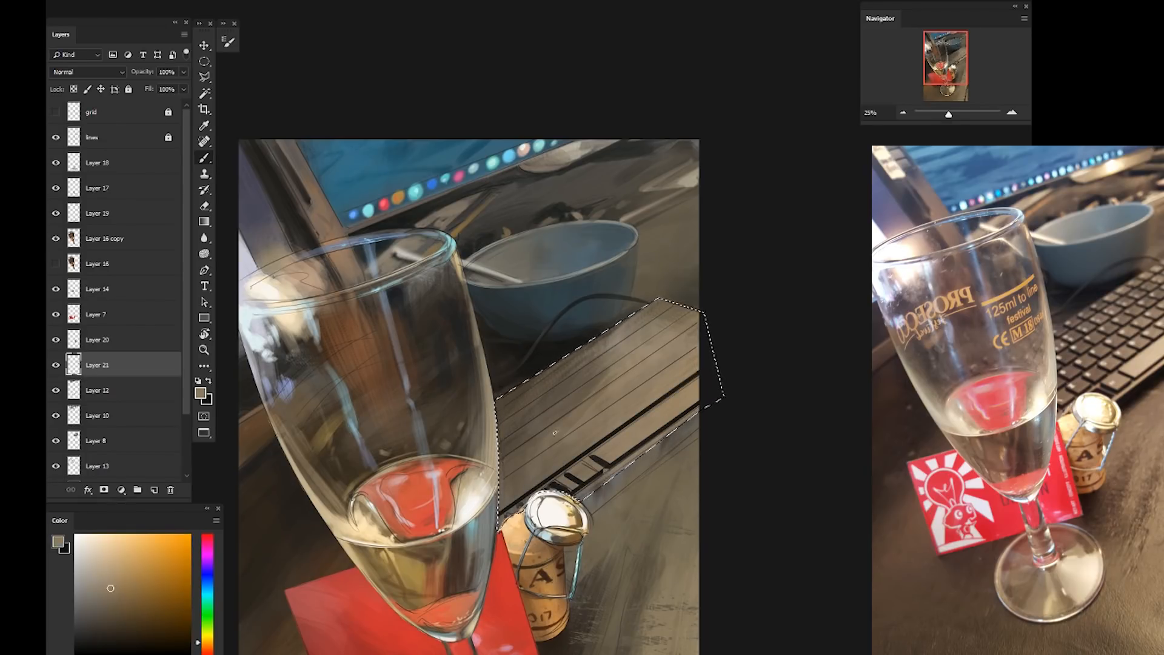
{"action": "left_click", "coordinate": [509, 453], "text": "alt"}
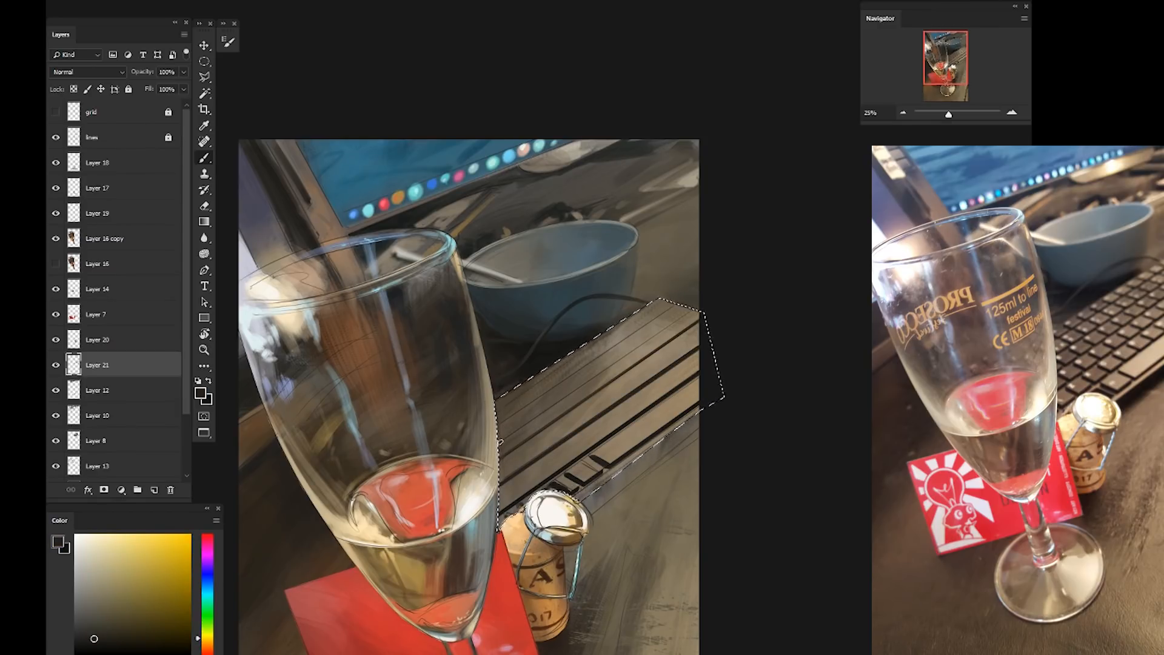
{"action": "key", "text": "F5"}
{"action": "key", "text": "F5"}
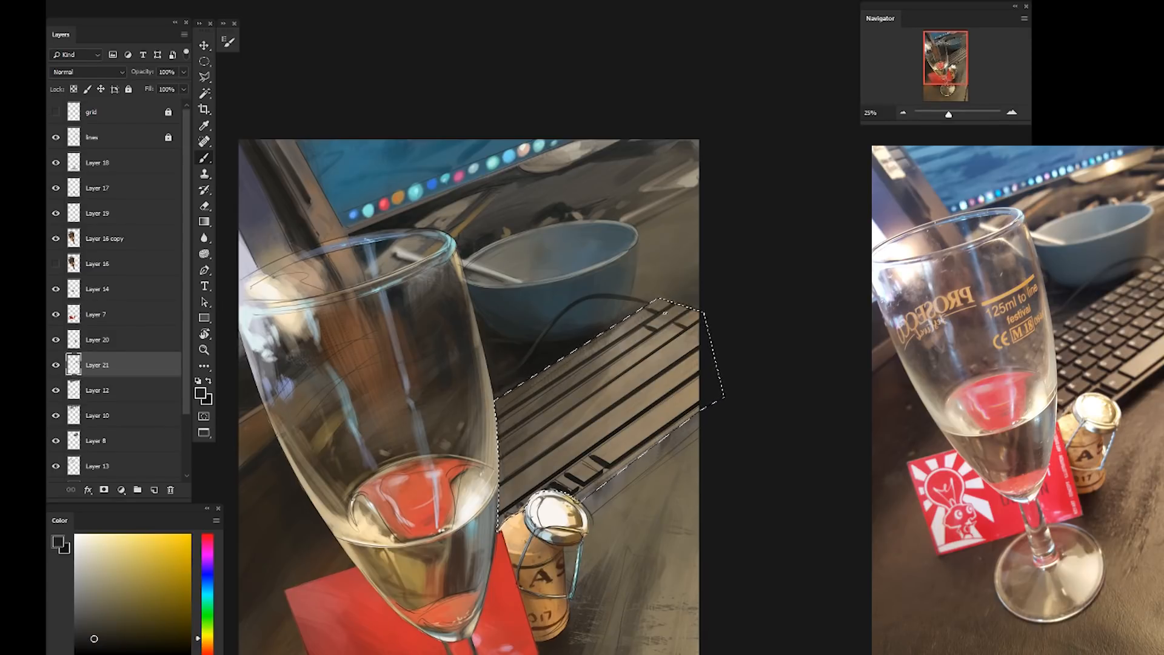
Divide the keyboard rows into individual keys with short near-black strokes, rotating the canvas to suit
{"action": "key", "text": "r"}
{"action": "left_click_drag", "start_coordinate": [665, 313], "coordinate": [669, 365]}
{"action": "mouse_move", "coordinate": [524, 447]}
{"action": "left_mouse_down"}
{"action": "mouse_move", "coordinate": [503, 421]}
{"action": "mouse_move", "coordinate": [503, 465]}
{"action": "mouse_move", "coordinate": [494, 452]}
{"action": "mouse_move", "coordinate": [490, 474]}
{"action": "mouse_move", "coordinate": [448, 462]}
{"action": "left_mouse_up"}
{"action": "mouse_move", "coordinate": [558, 456]}
{"action": "left_mouse_down"}
{"action": "mouse_move", "coordinate": [549, 440]}
{"action": "mouse_move", "coordinate": [573, 435]}
{"action": "left_mouse_up"}
{"action": "mouse_move", "coordinate": [609, 445]}
{"action": "left_mouse_down"}
{"action": "mouse_move", "coordinate": [616, 416]}
{"action": "mouse_move", "coordinate": [657, 395]}
{"action": "mouse_move", "coordinate": [660, 415]}
{"action": "mouse_move", "coordinate": [639, 381]}
{"action": "mouse_move", "coordinate": [679, 414]}
{"action": "mouse_move", "coordinate": [662, 408]}
{"action": "mouse_move", "coordinate": [689, 399]}
{"action": "mouse_move", "coordinate": [627, 388]}
{"action": "mouse_move", "coordinate": [592, 411]}
{"action": "left_mouse_up"}
{"action": "left_click_drag", "start_coordinate": [579, 428], "coordinate": [569, 414]}
{"action": "left_click_drag", "start_coordinate": [559, 433], "coordinate": [548, 418]}
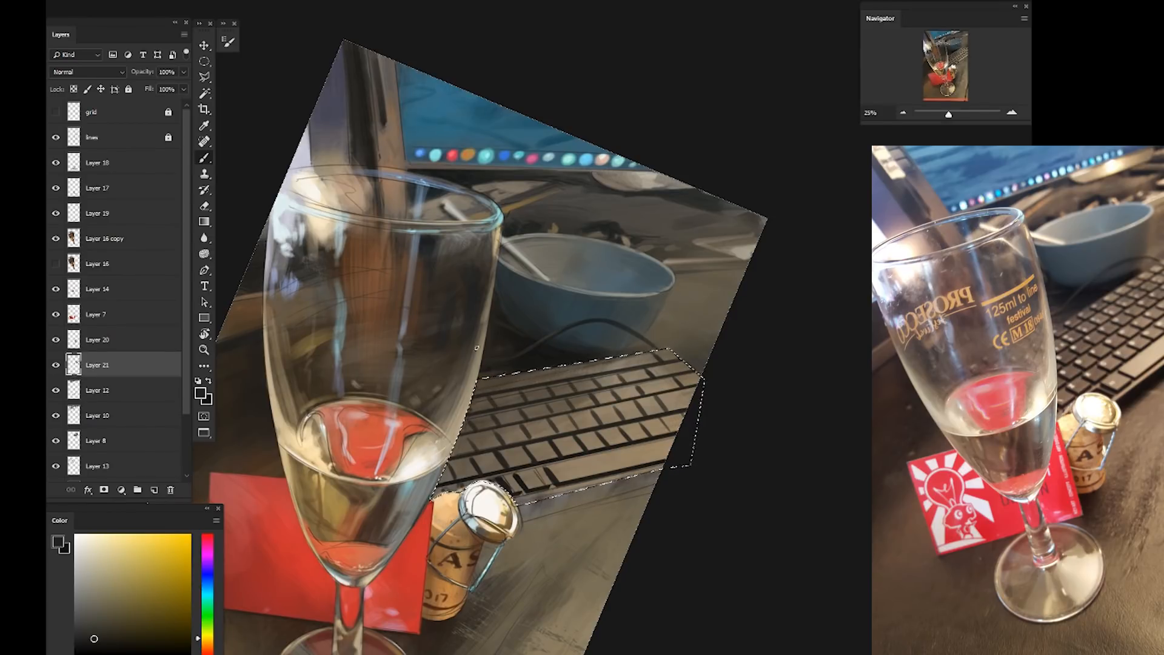
{"action": "key", "text": "Escape"}
{"action": "left_click_drag", "start_coordinate": [318, 362], "coordinate": [343, 333]}
Merge the keyboard layer down, clear the selection, and soften the far keys with the Blur tool
{"action": "key", "text": "ctrl+e"}
{"action": "key", "text": "ctrl+d"}
{"action": "key", "text": "r"}
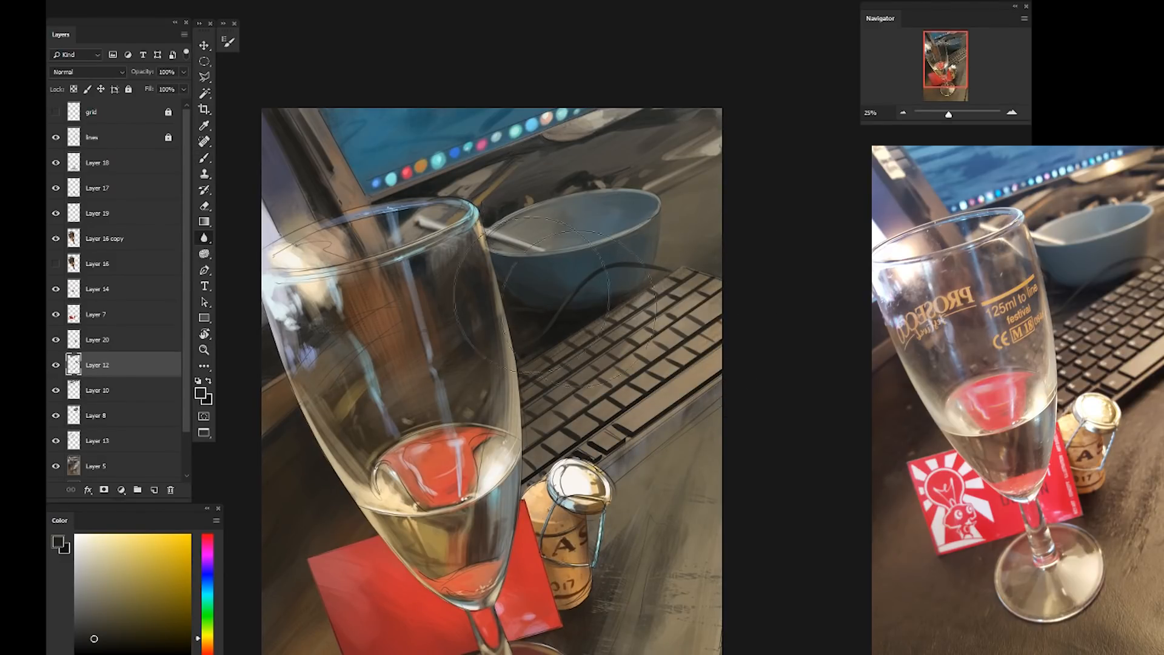
{"action": "left_click_drag", "start_coordinate": [388, 367], "coordinate": [374, 345]}
Paint the keyboard's front edge with sampled near-black, and choose another brush for its shadow
{"action": "key", "text": "b"}
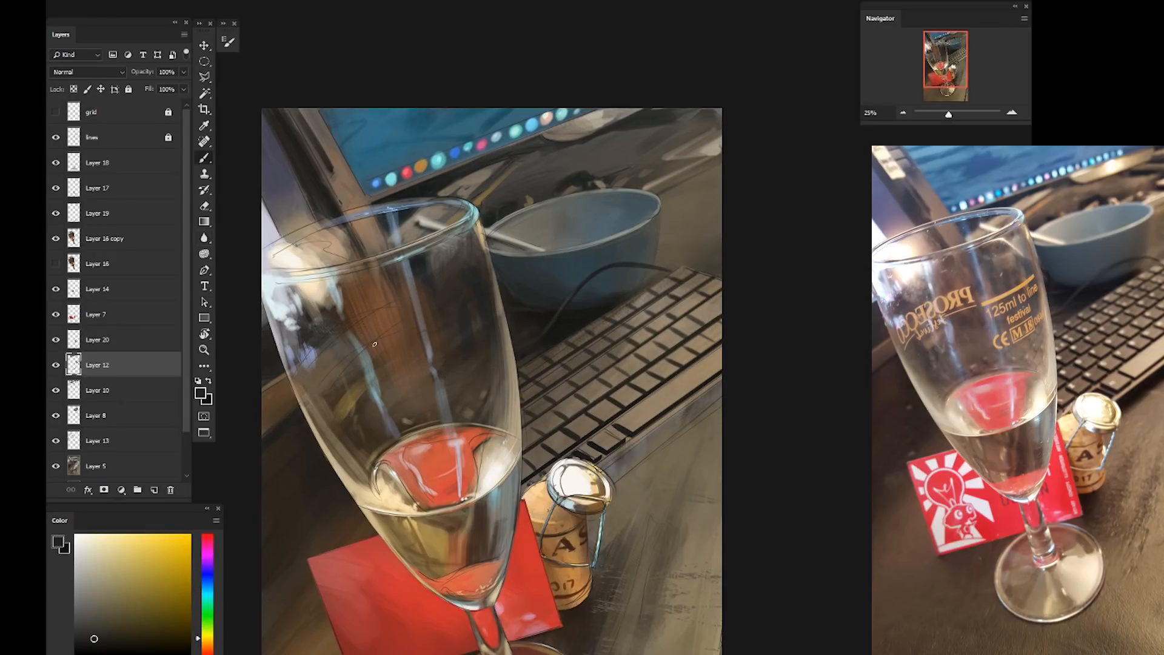
{"action": "left_click", "coordinate": [610, 462], "text": "alt"}
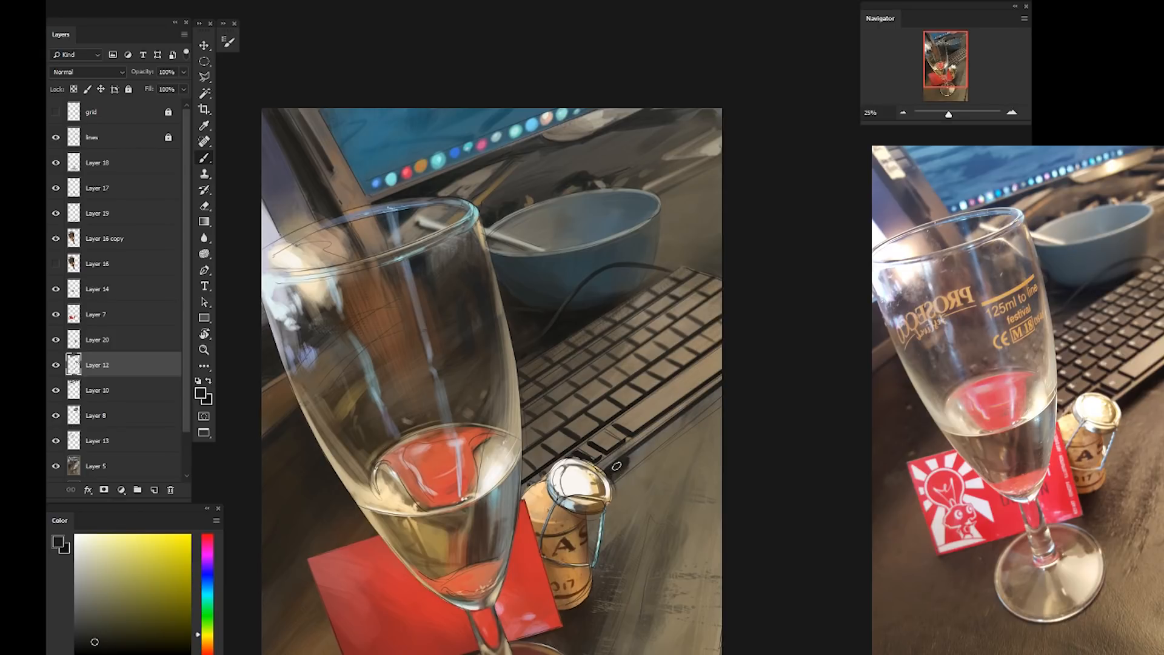
{"action": "mouse_move", "coordinate": [616, 465]}
{"action": "left_mouse_down"}
{"action": "mouse_move", "coordinate": [656, 451]}
{"action": "mouse_move", "coordinate": [621, 481]}
{"action": "mouse_move", "coordinate": [697, 409]}
{"action": "mouse_move", "coordinate": [631, 457]}
{"action": "mouse_move", "coordinate": [641, 448]}
{"action": "mouse_move", "coordinate": [728, 388]}
{"action": "left_mouse_up"}
{"action": "right_click", "coordinate": [709, 455]}
{"action": "double_click", "coordinate": [592, 435]}
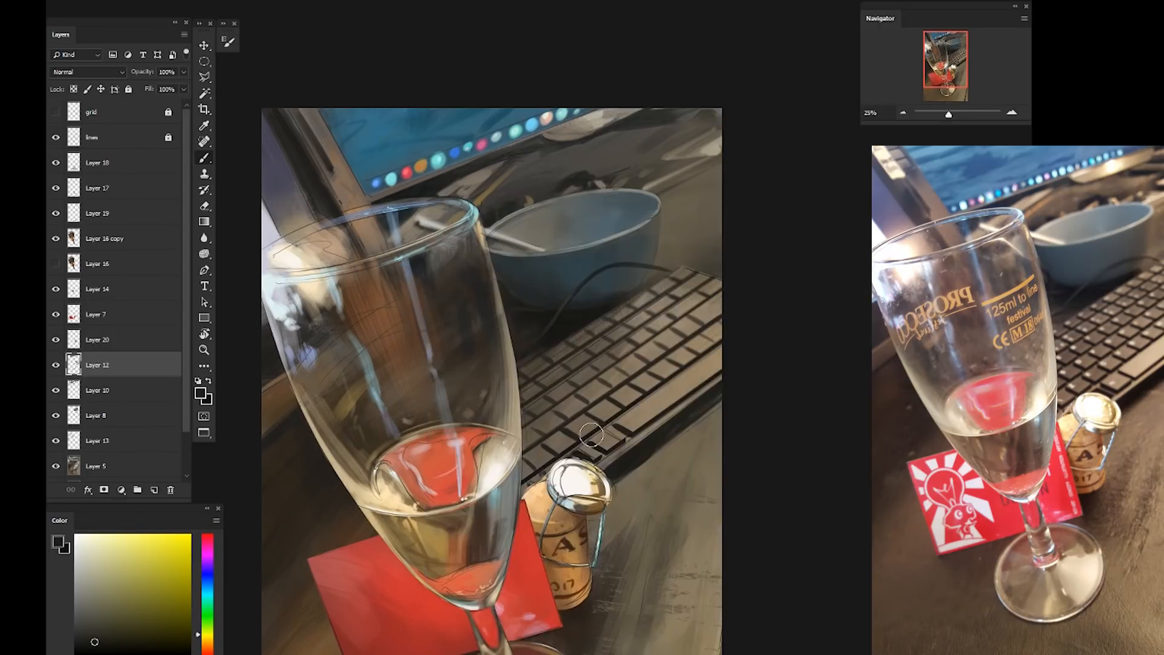
Paint a dark reddish-brown shadow on the table along the keyboard's front edge
{"action": "left_click", "coordinate": [206, 649]}
{"action": "left_click", "coordinate": [131, 641]}
{"action": "left_click_drag", "start_coordinate": [722, 396], "coordinate": [619, 481]}
{"action": "left_click_drag", "start_coordinate": [620, 480], "coordinate": [719, 401]}
{"action": "key", "text": "bracketleft"}
{"action": "key", "text": "bracketleft"}
{"action": "key", "text": "bracketleft"}
{"action": "key", "text": "bracketleft"}
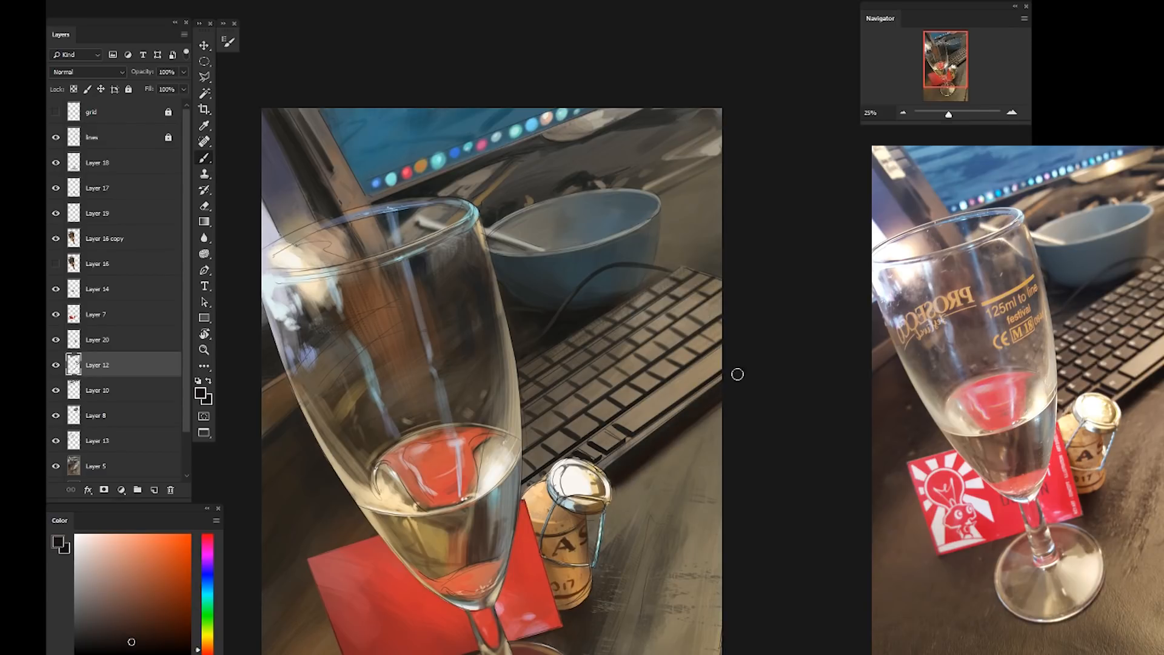
Hide the line art and work over the tabletop on Layer 5 with the Dodge tool
{"action": "key", "text": "ctrl+minus"}
{"action": "left_click", "coordinate": [56, 138]}
{"action": "left_click_drag", "start_coordinate": [421, 326], "coordinate": [429, 434]}
{"action": "left_click", "coordinate": [104, 466]}
{"action": "right_click", "coordinate": [203, 253]}
{"action": "left_click", "coordinate": [248, 255]}
{"action": "left_click_drag", "start_coordinate": [617, 448], "coordinate": [638, 582]}
{"action": "left_click_drag", "start_coordinate": [434, 457], "coordinate": [400, 341]}
{"action": "left_click_drag", "start_coordinate": [628, 364], "coordinate": [613, 472]}
{"action": "left_click_drag", "start_coordinate": [265, 377], "coordinate": [304, 479]}
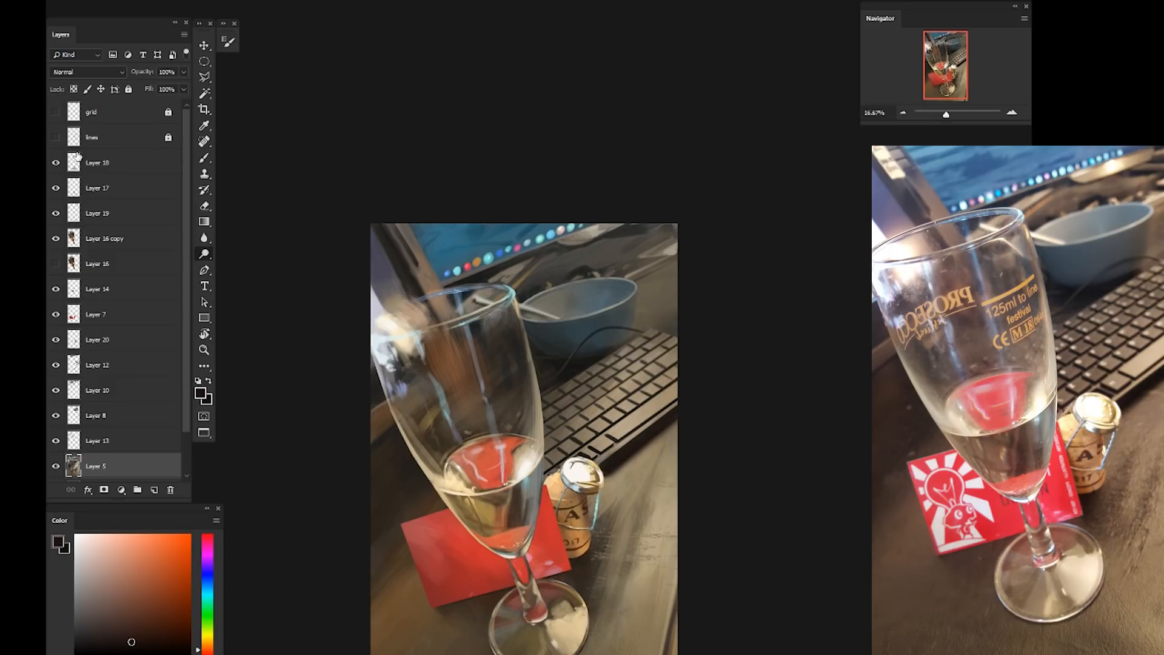
Add a layer above Layer 7 and paint dark brown lettering on the red card behind the glass
{"action": "left_click", "coordinate": [107, 316]}
{"action": "left_click", "coordinate": [154, 489]}
{"action": "scroll", "coordinate": [428, 540], "scroll_direction": "up", "scroll_amount": 2}
{"action": "left_click_drag", "start_coordinate": [377, 552], "coordinate": [361, 464]}
{"action": "key", "text": "b"}
{"action": "left_click", "coordinate": [351, 452], "text": "alt"}
{"action": "right_click", "coordinate": [519, 443]}
{"action": "double_click", "coordinate": [848, 625]}
{"action": "left_click", "coordinate": [228, 42]}
{"action": "left_click", "coordinate": [388, 219]}
{"action": "left_click", "coordinate": [228, 42]}
{"action": "left_click_drag", "start_coordinate": [556, 385], "coordinate": [550, 385]}
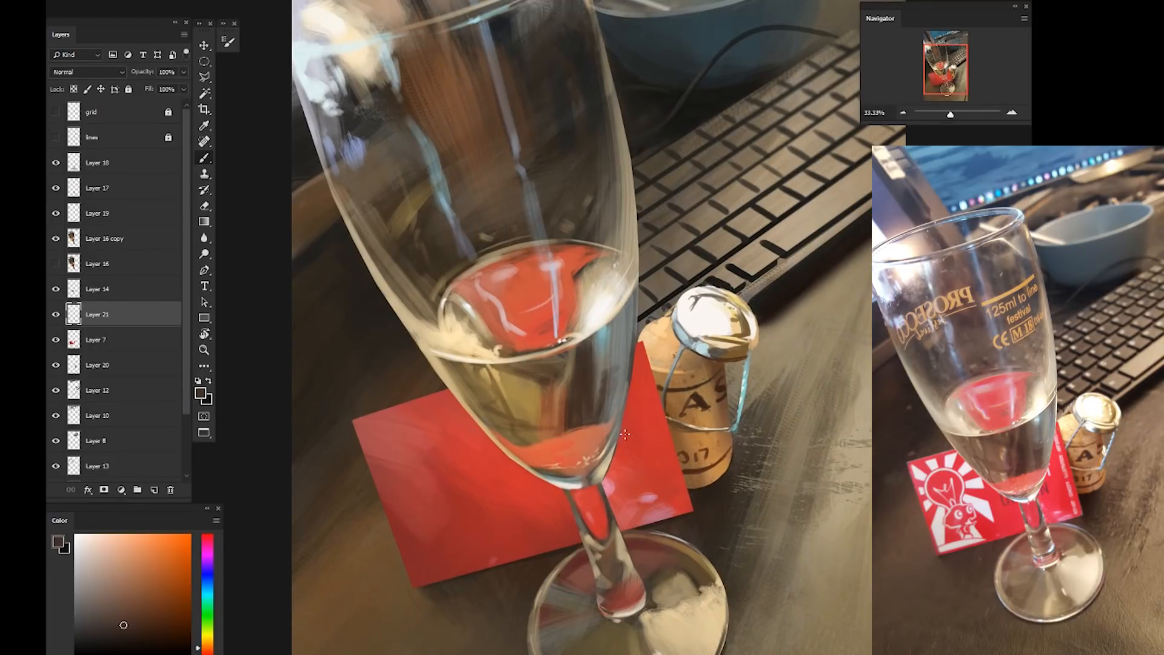
{"action": "left_click_drag", "start_coordinate": [614, 470], "coordinate": [623, 437]}
Paint pale broken marks along the red card's right edge, and sample a near-white from the glass
{"action": "left_click", "coordinate": [610, 487], "text": "alt"}
{"action": "left_click", "coordinate": [648, 499], "text": "alt"}
{"action": "left_click_drag", "start_coordinate": [683, 507], "coordinate": [640, 357]}
{"action": "left_click", "coordinate": [592, 327], "text": "alt"}
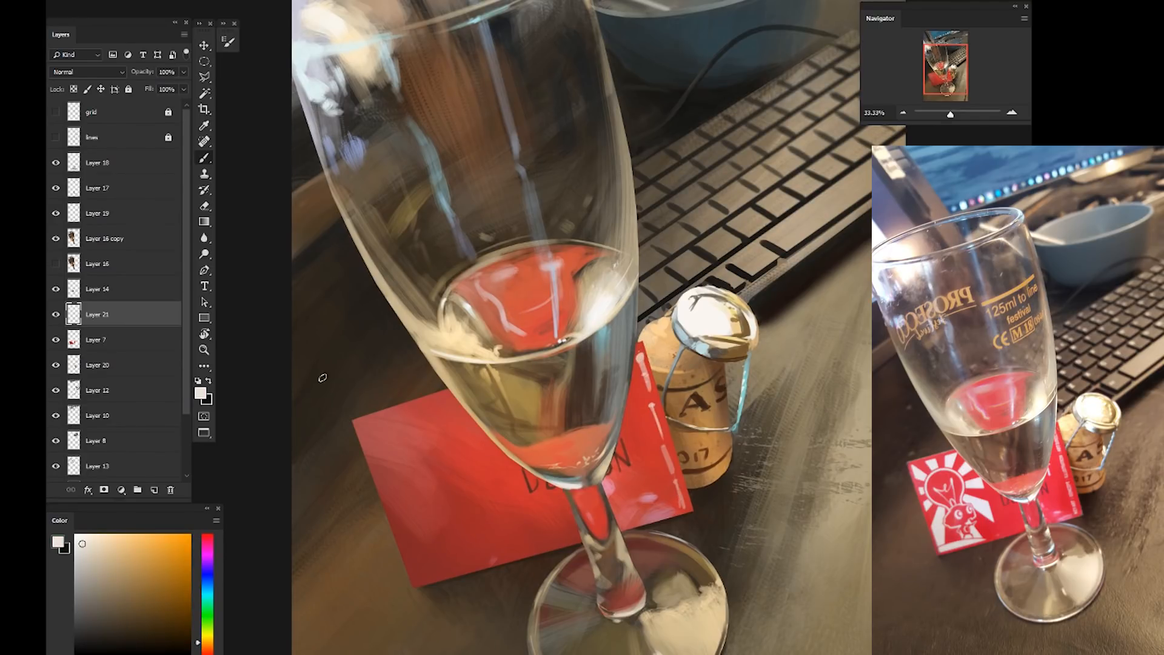
Draw the near-white outline of the light bulb and the character's face and body on the red card
{"action": "mouse_move", "coordinate": [456, 454]}
{"action": "left_mouse_down"}
{"action": "mouse_move", "coordinate": [439, 434]}
{"action": "mouse_move", "coordinate": [394, 421]}
{"action": "mouse_move", "coordinate": [428, 488]}
{"action": "left_mouse_up"}
{"action": "left_click_drag", "start_coordinate": [434, 436], "coordinate": [432, 475]}
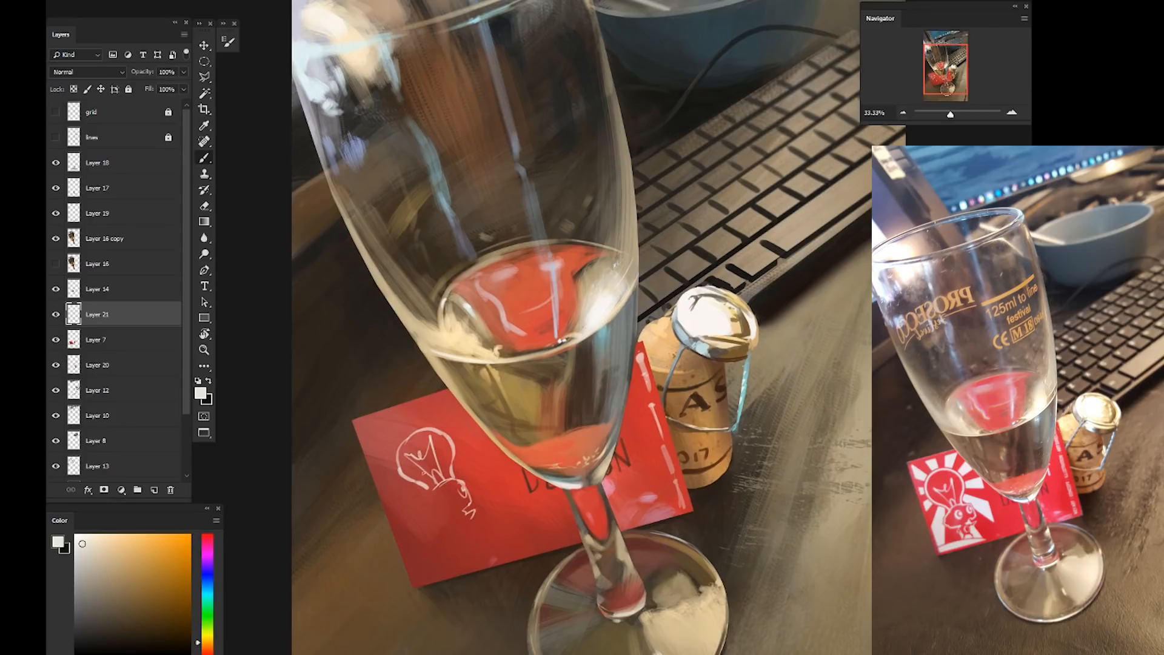
{"action": "left_click_drag", "start_coordinate": [443, 493], "coordinate": [444, 504]}
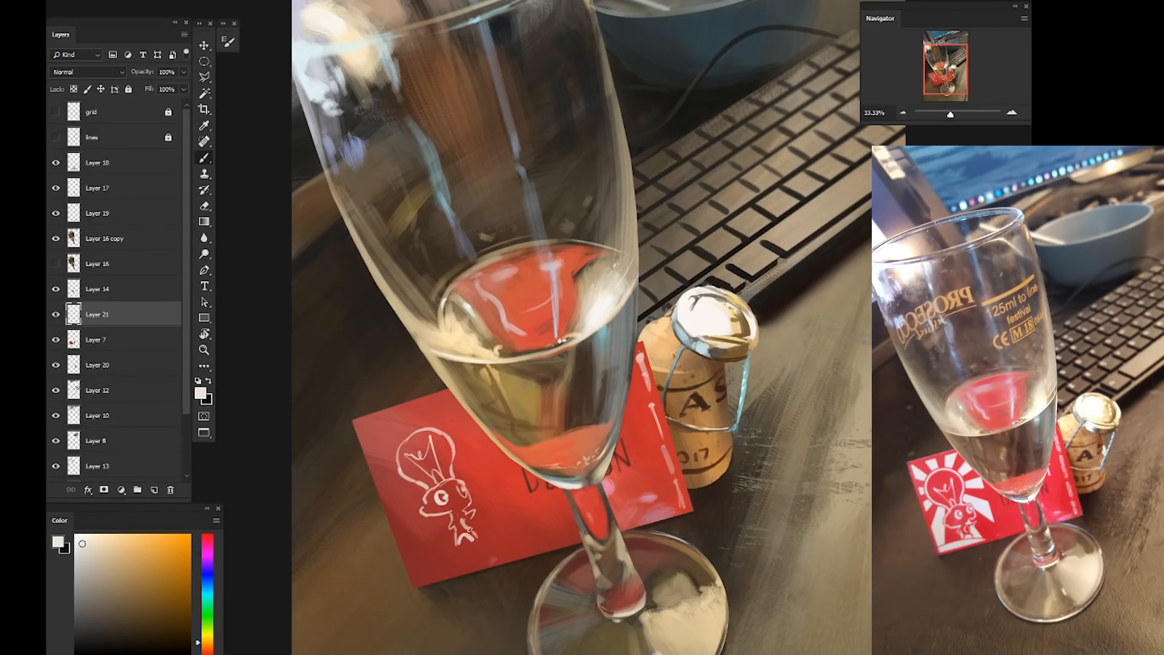
Paint a near-white mound under the character along the red card's lower edge, rotating the canvas to suit
{"action": "key", "text": "r"}
{"action": "left_click_drag", "start_coordinate": [465, 615], "coordinate": [297, 480]}
{"action": "mouse_move", "coordinate": [292, 420]}
{"action": "left_mouse_down"}
{"action": "mouse_move", "coordinate": [371, 470]}
{"action": "mouse_move", "coordinate": [335, 435]}
{"action": "mouse_move", "coordinate": [355, 436]}
{"action": "left_mouse_up"}
{"action": "key", "text": "Escape"}
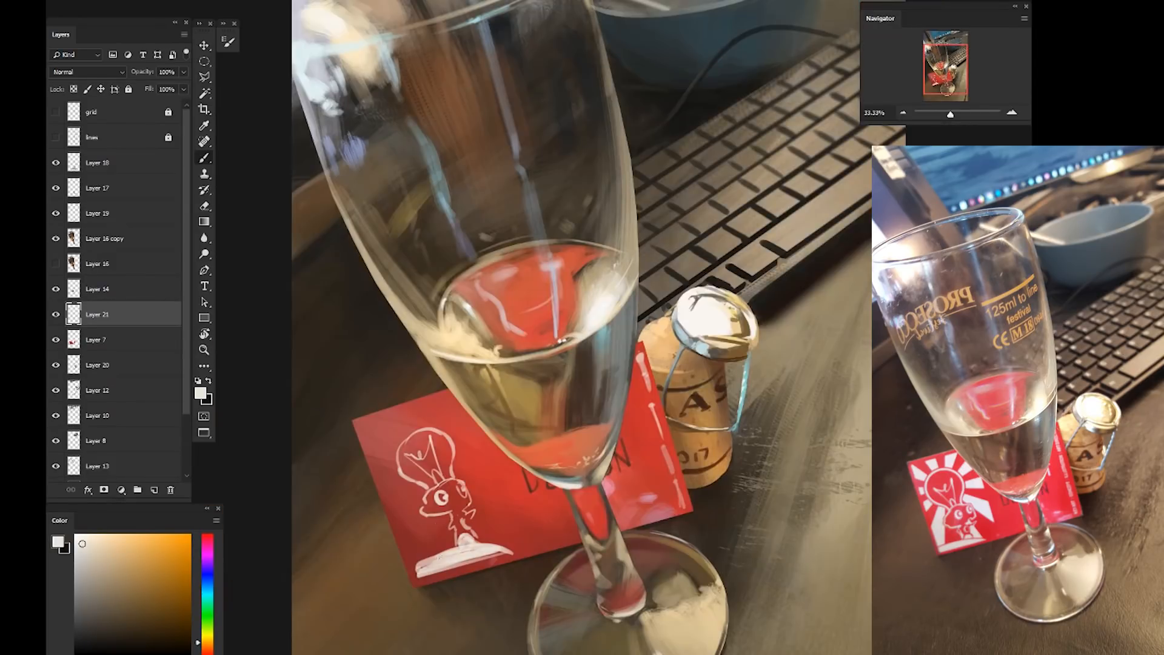
{"action": "left_click_drag", "start_coordinate": [422, 575], "coordinate": [466, 554]}
Select polygonal sunburst rays to the left of and above the bulb character on the red card
{"action": "key", "text": "l"}
{"action": "left_click", "coordinate": [436, 519]}
{"action": "left_click", "coordinate": [431, 555]}
{"action": "left_click", "coordinate": [414, 563]}
{"action": "left_click", "coordinate": [398, 524]}
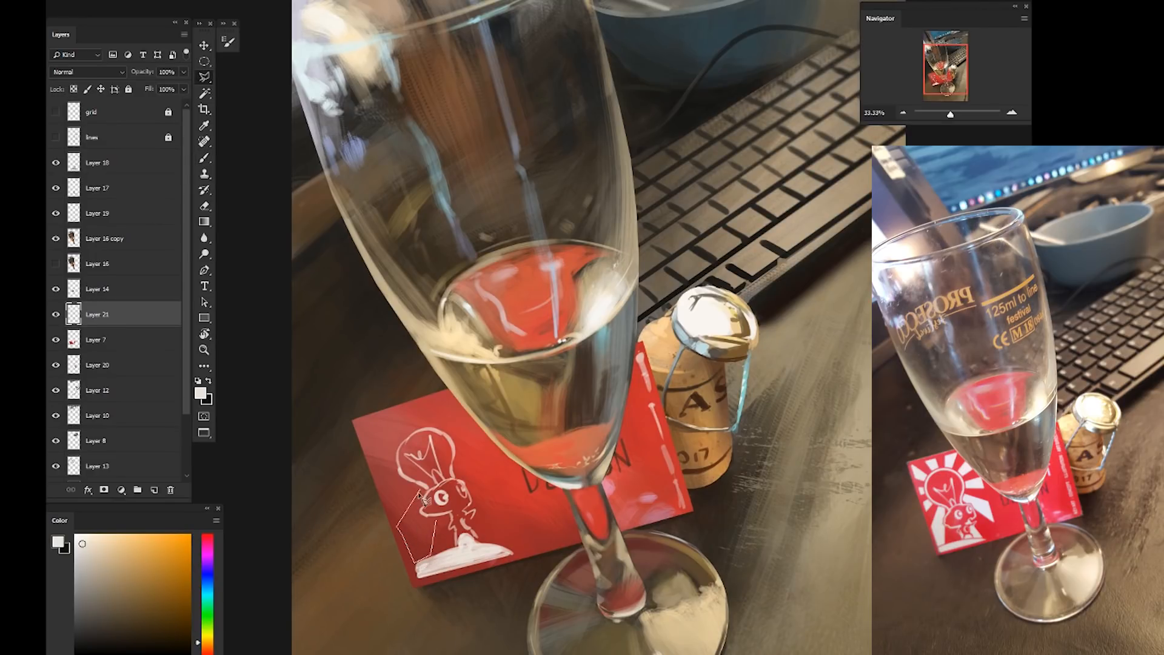
{"action": "left_click", "coordinate": [422, 512]}
{"action": "left_click", "coordinate": [436, 519]}
{"action": "left_click", "coordinate": [413, 481], "text": "shift"}
{"action": "left_click", "coordinate": [392, 508]}
{"action": "left_click", "coordinate": [447, 392]}
{"action": "left_click", "coordinate": [439, 426]}
{"action": "left_click", "coordinate": [426, 424]}
Add polygonal rays above and to the right of the bulb character to the sunburst selection
{"action": "left_click", "coordinate": [445, 428], "text": "shift"}
{"action": "left_click", "coordinate": [461, 405]}
{"action": "left_click", "coordinate": [475, 422]}
{"action": "left_click", "coordinate": [455, 438]}
{"action": "left_click", "coordinate": [444, 428]}
{"action": "left_click", "coordinate": [456, 440], "text": "shift"}
{"action": "left_click", "coordinate": [457, 456]}
{"action": "left_click", "coordinate": [495, 454]}
{"action": "left_click", "coordinate": [490, 433]}
{"action": "left_click", "coordinate": [455, 440]}
{"action": "left_click", "coordinate": [469, 490], "text": "shift"}
{"action": "left_click", "coordinate": [518, 520]}
{"action": "left_click", "coordinate": [502, 472]}
{"action": "left_click", "coordinate": [459, 470]}
{"action": "left_click", "coordinate": [469, 490]}
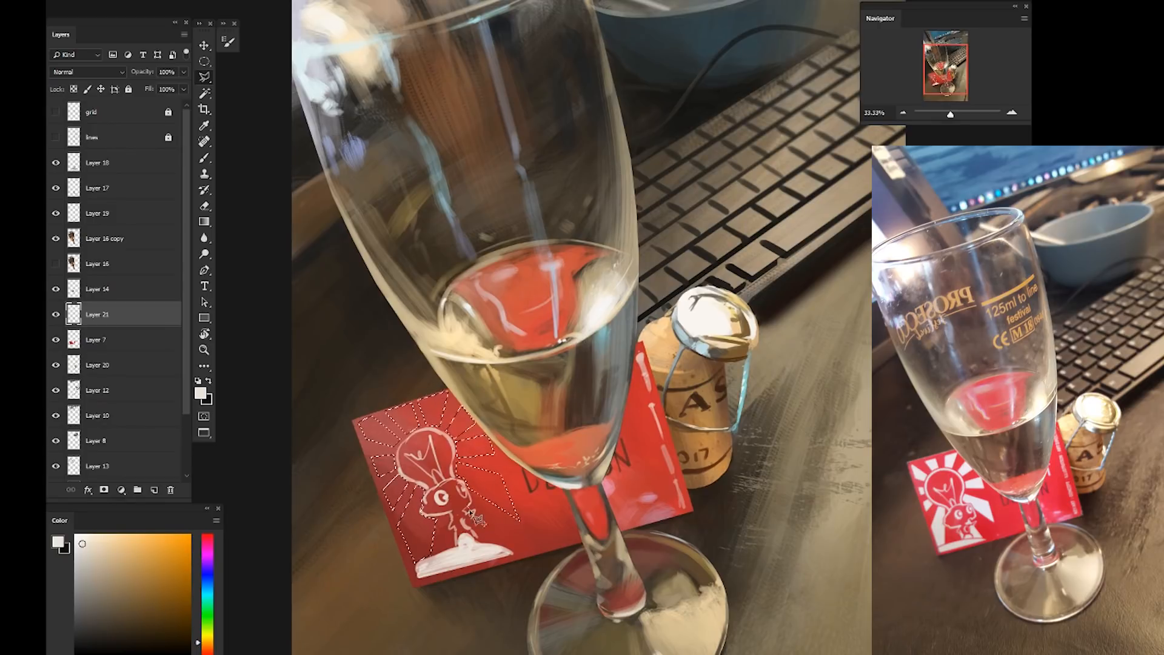
Add the lower-right ray to the selection, paint all the sunburst rays near-white, and clear the selection
{"action": "left_click", "coordinate": [471, 514], "text": "shift"}
{"action": "left_click", "coordinate": [500, 544]}
{"action": "left_click", "coordinate": [478, 539]}
{"action": "left_click", "coordinate": [467, 523]}
{"action": "left_click", "coordinate": [471, 514]}
{"action": "key", "text": "b"}
{"action": "key", "text": "bracketright"}
{"action": "key", "text": "bracketright"}
{"action": "key", "text": "bracketright"}
{"action": "key", "text": "bracketright"}
{"action": "mouse_move", "coordinate": [420, 520]}
{"action": "left_mouse_down"}
{"action": "mouse_move", "coordinate": [496, 500]}
{"action": "mouse_move", "coordinate": [436, 418]}
{"action": "left_mouse_up"}
{"action": "key", "text": "ctrl+d"}
Select the area along the card's top edge to trim the rays, and erase excess white beside the character's feet
{"action": "key", "text": "l"}
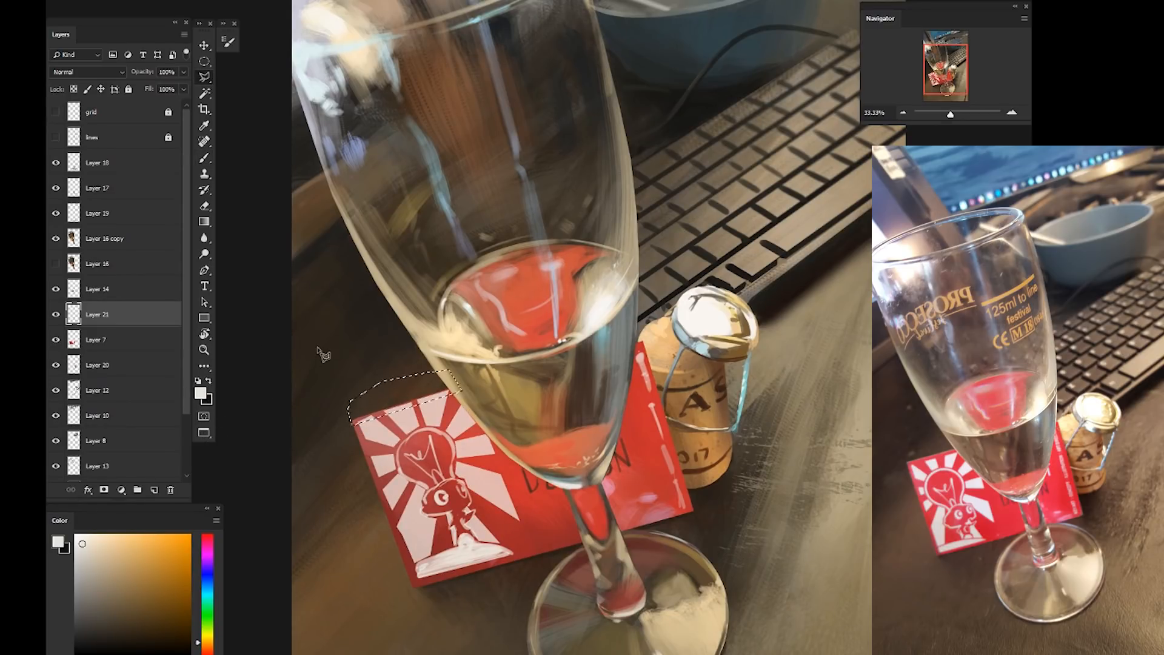
{"action": "key", "text": "e"}
{"action": "right_click", "coordinate": [415, 465]}
{"action": "key", "text": "Escape"}
{"action": "mouse_move", "coordinate": [462, 536]}
{"action": "left_mouse_down"}
{"action": "mouse_move", "coordinate": [474, 555]}
{"action": "mouse_move", "coordinate": [485, 540]}
{"action": "left_mouse_up"}
Clean up the white ground mound beneath the bulb character using a lasso selection and near-white paint, and clear the selection
{"action": "key", "text": "r"}
{"action": "left_click_drag", "start_coordinate": [461, 579], "coordinate": [288, 470]}
{"action": "mouse_move", "coordinate": [373, 476]}
{"action": "left_mouse_down"}
{"action": "mouse_move", "coordinate": [330, 440]}
{"action": "mouse_move", "coordinate": [347, 444]}
{"action": "mouse_move", "coordinate": [382, 483]}
{"action": "mouse_move", "coordinate": [299, 430]}
{"action": "left_mouse_up"}
{"action": "key", "text": "shift+l"}
{"action": "key", "text": "b"}
{"action": "left_click_drag", "start_coordinate": [376, 486], "coordinate": [318, 438]}
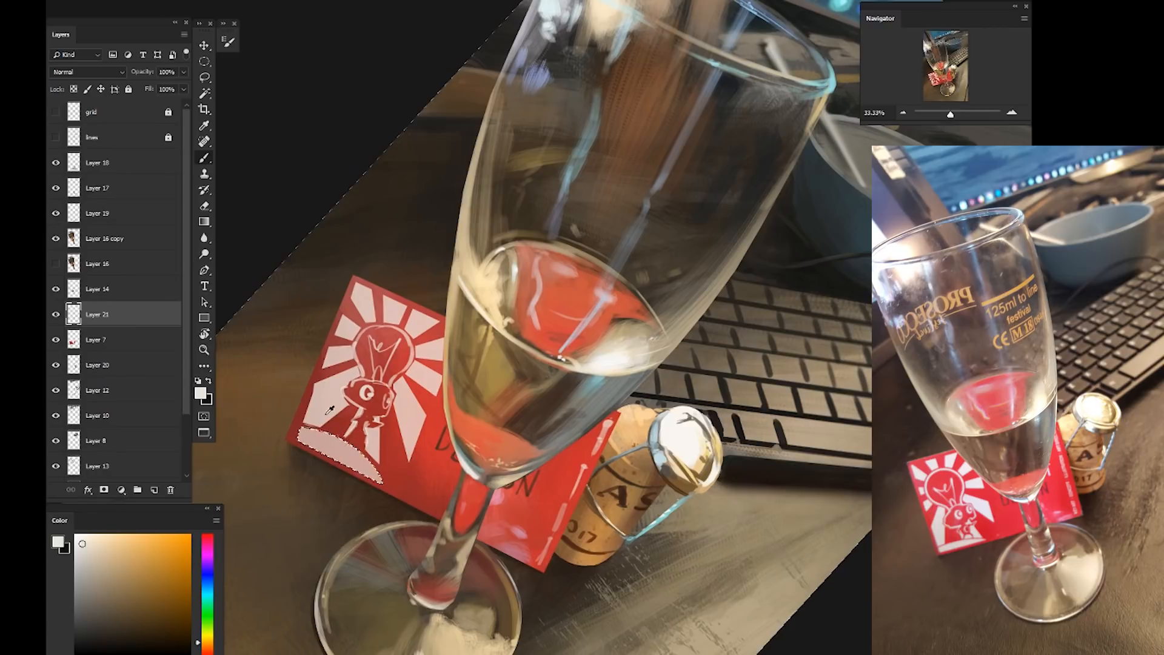
{"action": "left_click", "coordinate": [326, 405], "text": "alt"}
{"action": "key", "text": "ctrl+d"}
Reduce the brush size and paint small light details around the bulb character's legs
{"action": "key", "text": "Escape"}
{"action": "left_click", "coordinate": [434, 474]}
{"action": "key", "text": "ctrl+z"}
{"action": "key", "text": "bracketleft"}
{"action": "key", "text": "bracketleft"}
{"action": "key", "text": "bracketleft"}
{"action": "key", "text": "bracketleft"}
{"action": "key", "text": "bracketleft"}
{"action": "key", "text": "bracketleft"}
{"action": "key", "text": "bracketleft"}
{"action": "key", "text": "bracketleft"}
{"action": "left_click_drag", "start_coordinate": [465, 531], "coordinate": [475, 543]}
{"action": "key", "text": "e"}
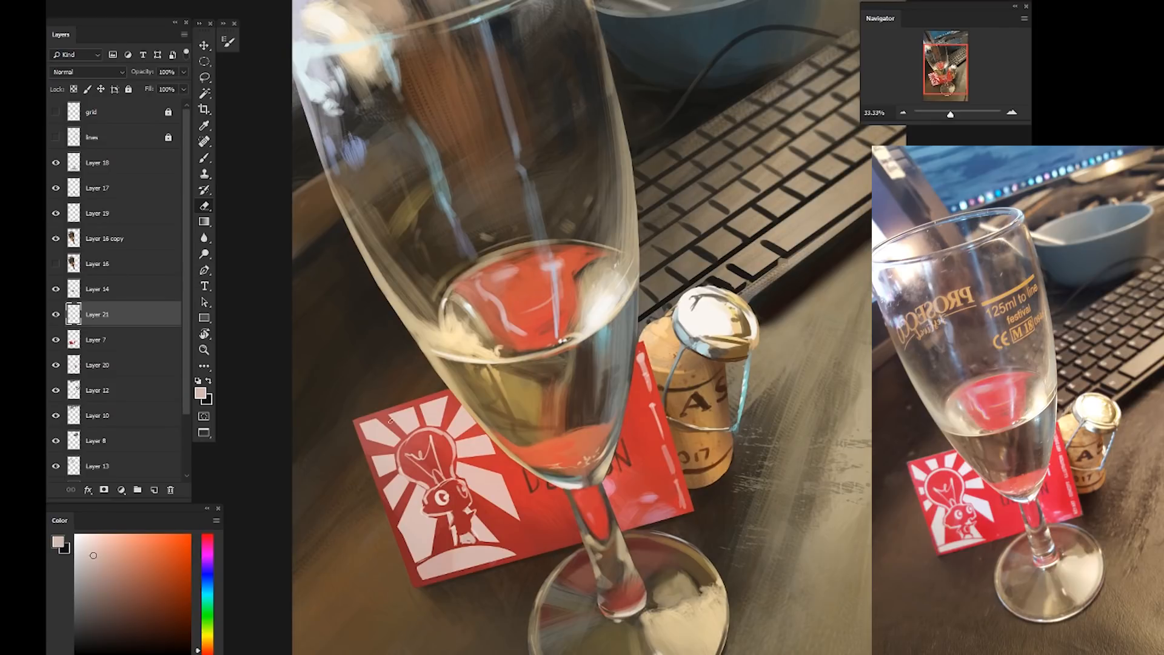
Duplicate Layer 21 and merge the copy down to strengthen the card's white artwork
{"action": "key", "text": "o"}
{"action": "left_click_drag", "start_coordinate": [125, 323], "coordinate": [154, 489]}
{"action": "key", "text": "ctrl+e"}
{"action": "key", "text": "e"}
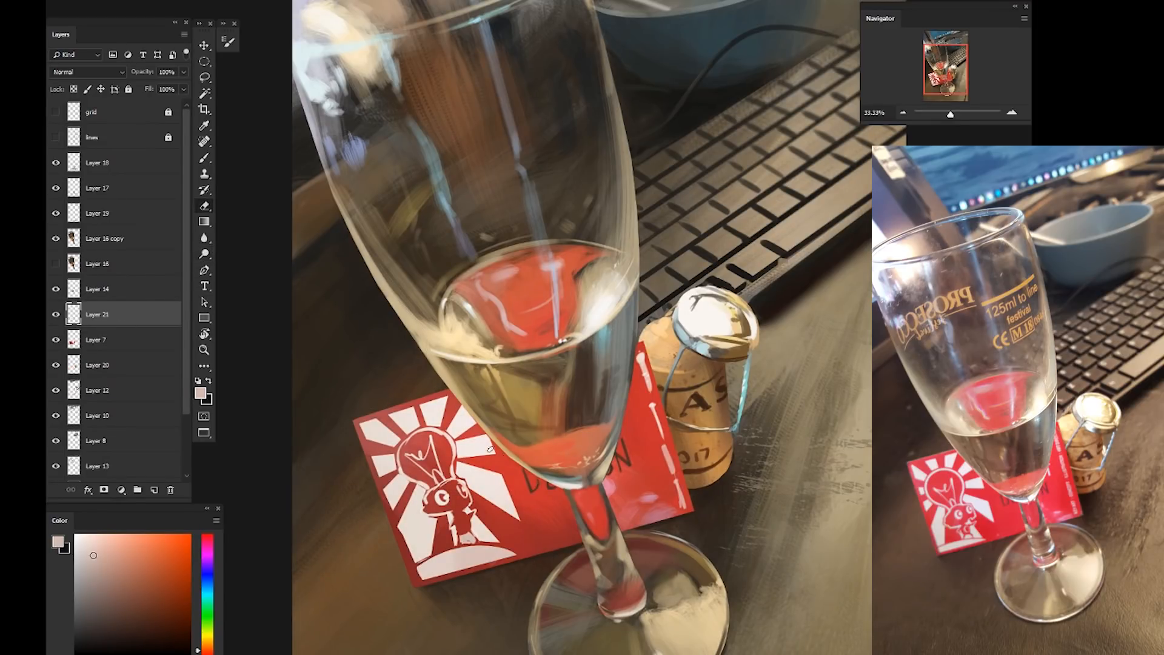
Enlarge the eraser and soften the white artwork along the card's lower and left edges
{"action": "key", "text": "bracketright"}
{"action": "key", "text": "bracketright"}
{"action": "key", "text": "bracketright"}
{"action": "key", "text": "bracketright"}
{"action": "key", "text": "bracketright"}
{"action": "key", "text": "bracketright"}
{"action": "key", "text": "bracketright"}
{"action": "mouse_move", "coordinate": [349, 520]}
{"action": "left_mouse_down"}
{"action": "mouse_move", "coordinate": [306, 483]}
{"action": "mouse_move", "coordinate": [452, 562]}
{"action": "left_mouse_up"}
{"action": "key", "text": "space"}
{"action": "left_click_drag", "start_coordinate": [355, 421], "coordinate": [364, 506]}
Sample a near-white colour, choose a textured brush preset, and adjust the angle of its tip
{"action": "left_click_drag", "start_coordinate": [414, 267], "coordinate": [371, 387]}
{"action": "key", "text": "ctrl+minus"}
{"action": "mouse_move", "coordinate": [291, 490]}
{"action": "left_mouse_down"}
{"action": "mouse_move", "coordinate": [350, 354]}
{"action": "mouse_move", "coordinate": [384, 423]}
{"action": "left_mouse_up"}
{"action": "key", "text": "b"}
{"action": "left_click", "coordinate": [683, 459], "text": "alt"}
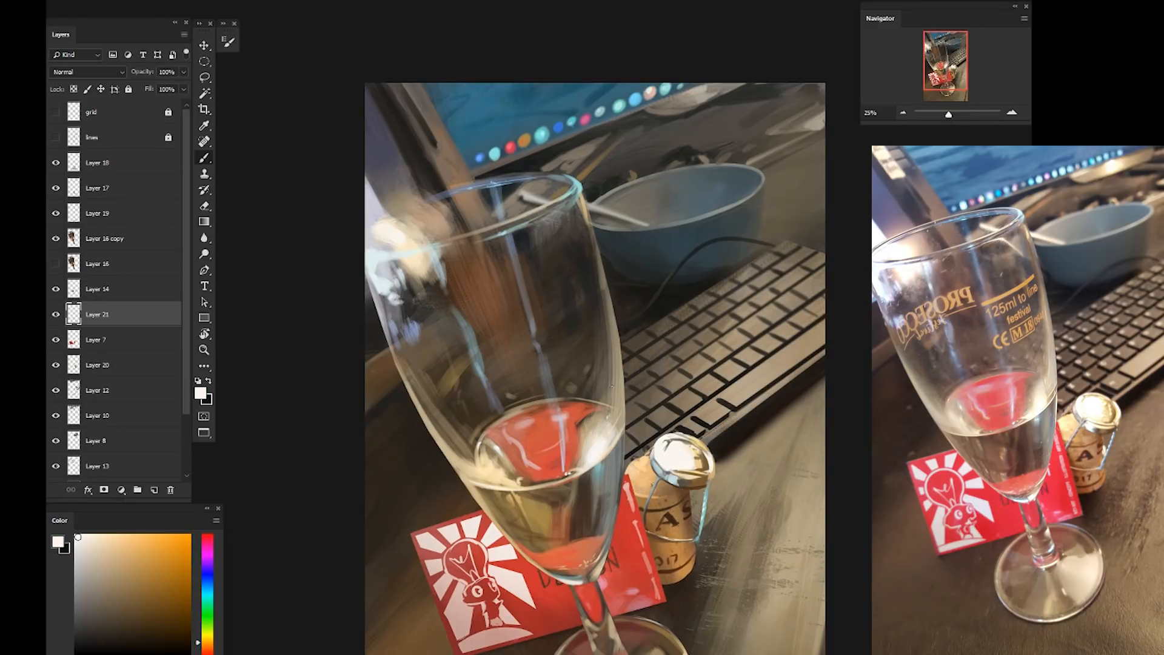
{"action": "right_click", "coordinate": [653, 418]}
{"action": "left_click", "coordinate": [327, 484]}
{"action": "key", "text": "F5"}
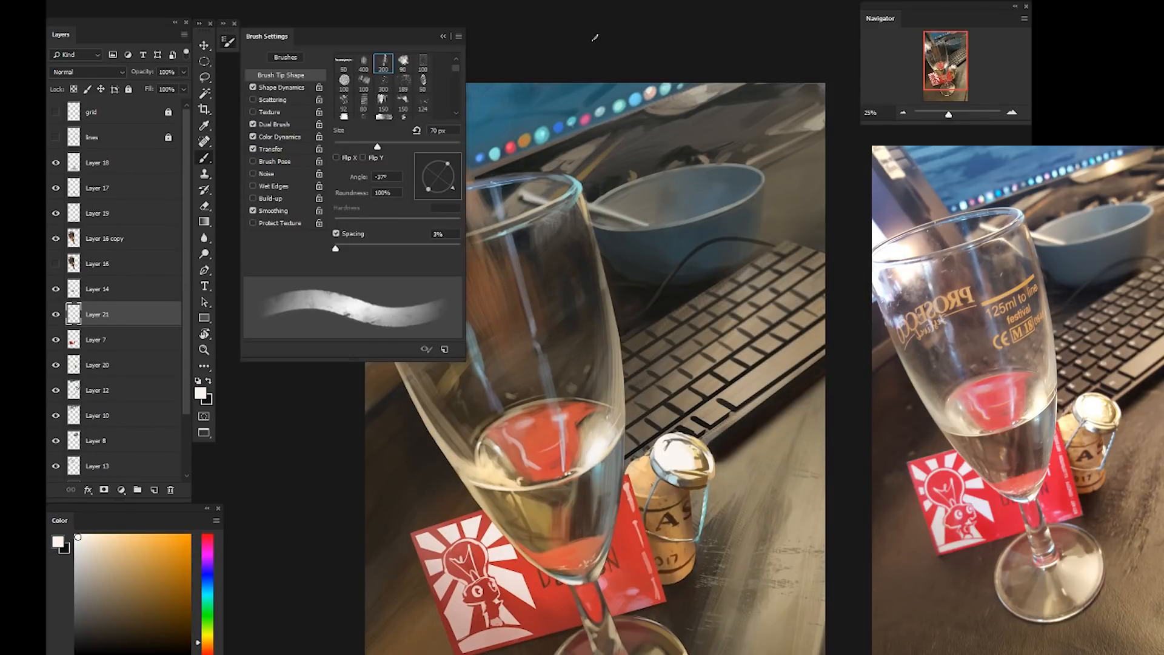
{"action": "key", "text": "F5"}
{"action": "right_click", "coordinate": [671, 478]}
{"action": "key", "text": "F5"}
{"action": "left_click_drag", "start_coordinate": [437, 189], "coordinate": [451, 189]}
{"action": "key", "text": "F5"}
{"action": "key", "text": "F5"}
{"action": "key", "text": "F5"}
Check Layer 20 by toggling its visibility and add a new layer directly above Layer 12
{"action": "left_click", "coordinate": [55, 366]}
{"action": "left_click", "coordinate": [56, 365]}
{"action": "left_click", "coordinate": [85, 390]}
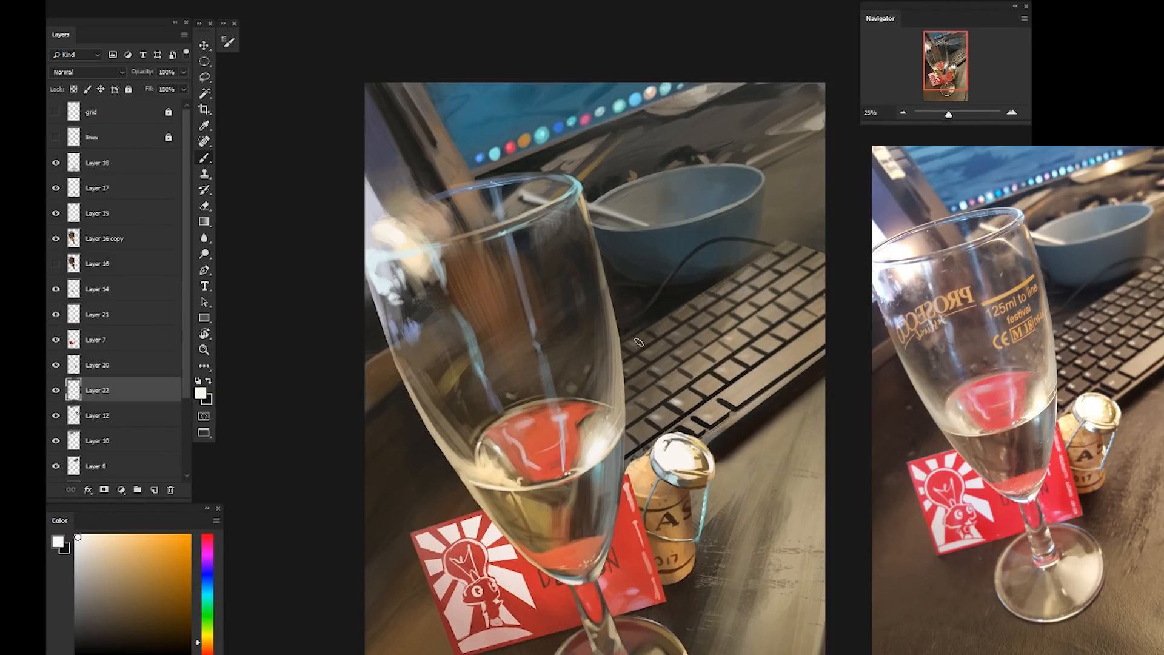
{"action": "left_click_drag", "start_coordinate": [391, 485], "coordinate": [351, 497]}
{"action": "left_click_drag", "start_coordinate": [307, 600], "coordinate": [379, 499]}
{"action": "scroll", "coordinate": [379, 498], "scroll_direction": "down", "scroll_amount": 2}
{"action": "left_click_drag", "start_coordinate": [291, 450], "coordinate": [354, 515]}
{"action": "scroll", "coordinate": [354, 515], "scroll_direction": "up", "scroll_amount": 2}
{"action": "left_click_drag", "start_coordinate": [369, 445], "coordinate": [350, 586]}
Choose a thin 8 px brush preset and check its tip settings
{"action": "right_click", "coordinate": [424, 546]}
{"action": "left_click", "coordinate": [842, 622]}
{"action": "key", "text": "Return"}
{"action": "key", "text": "F5"}
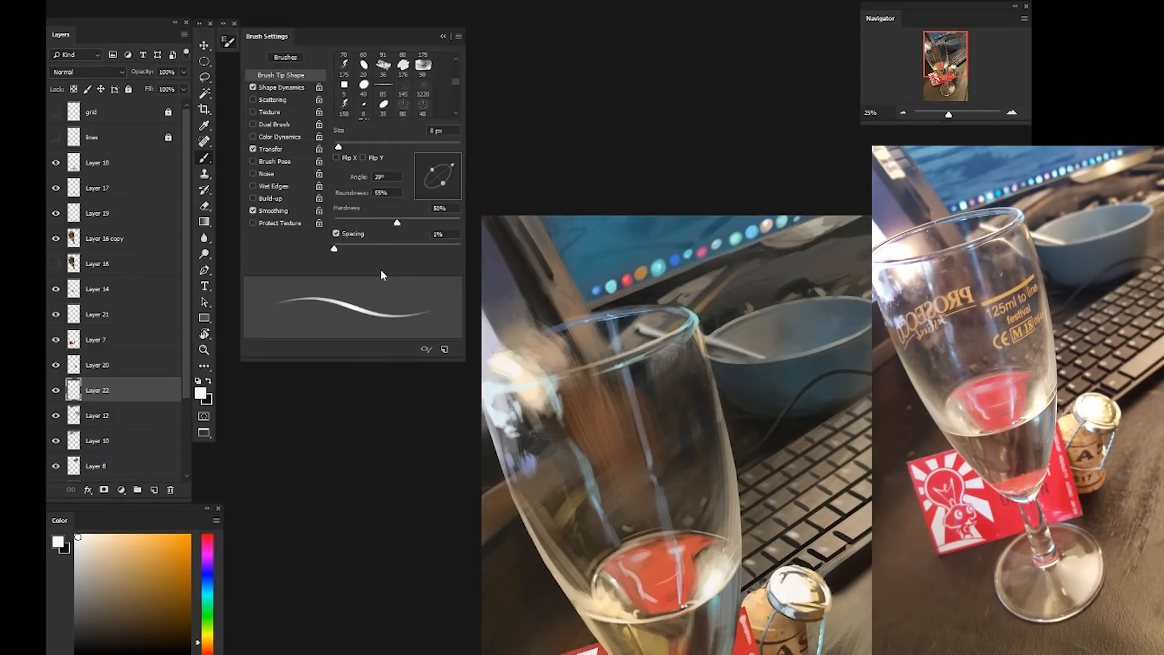
{"action": "key", "text": "F5"}
Add a new layer above the painted layers and refine the glass's front rim with thin lines in sampled dark tones
{"action": "key", "text": "r"}
{"action": "left_click_drag", "start_coordinate": [384, 301], "coordinate": [496, 194]}
{"action": "left_click", "coordinate": [617, 441], "text": "alt"}
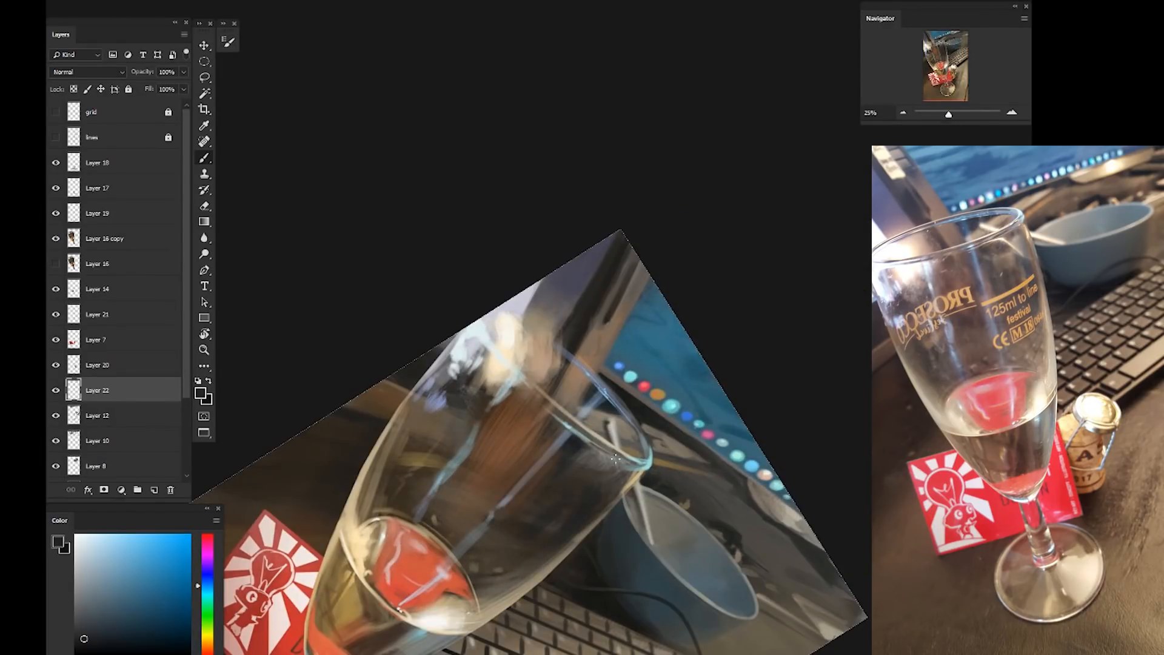
{"action": "key", "text": "ctrl+shift+alt+n"}
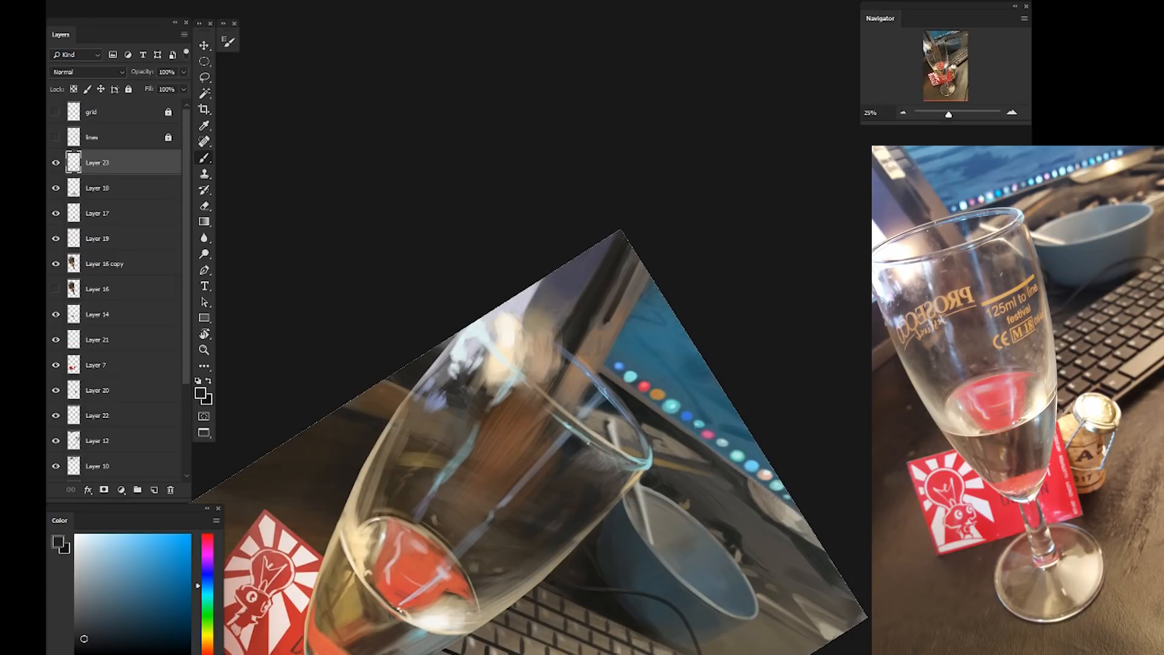
{"action": "left_click", "coordinate": [571, 468], "text": "alt"}
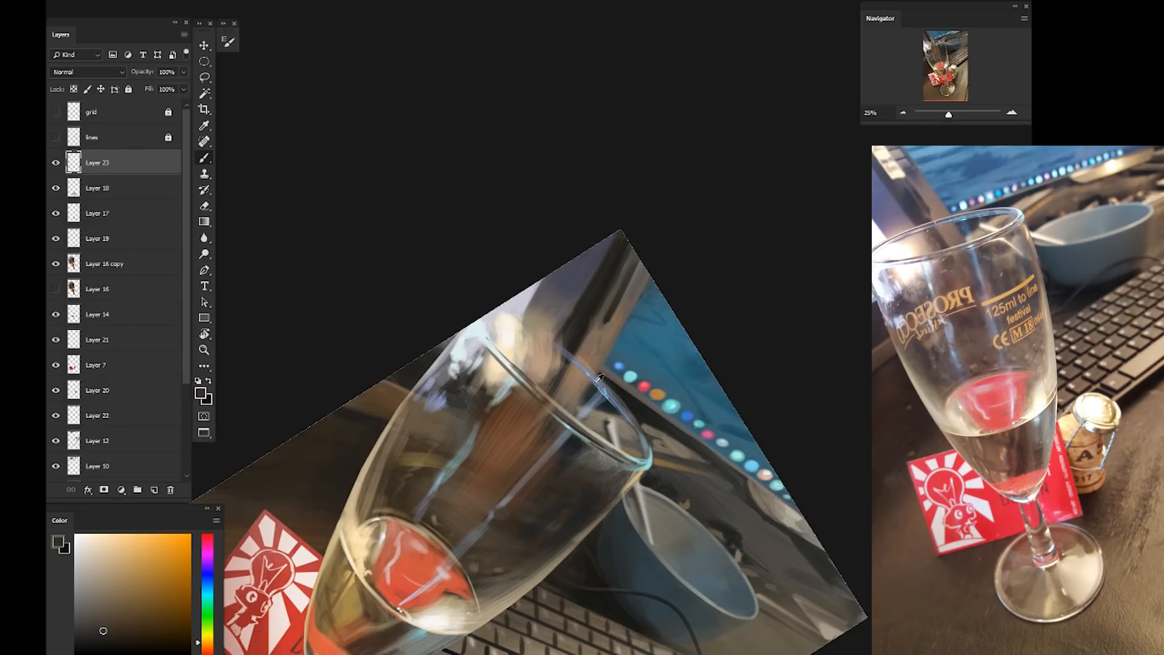
{"action": "left_click", "coordinate": [484, 340], "text": "alt"}
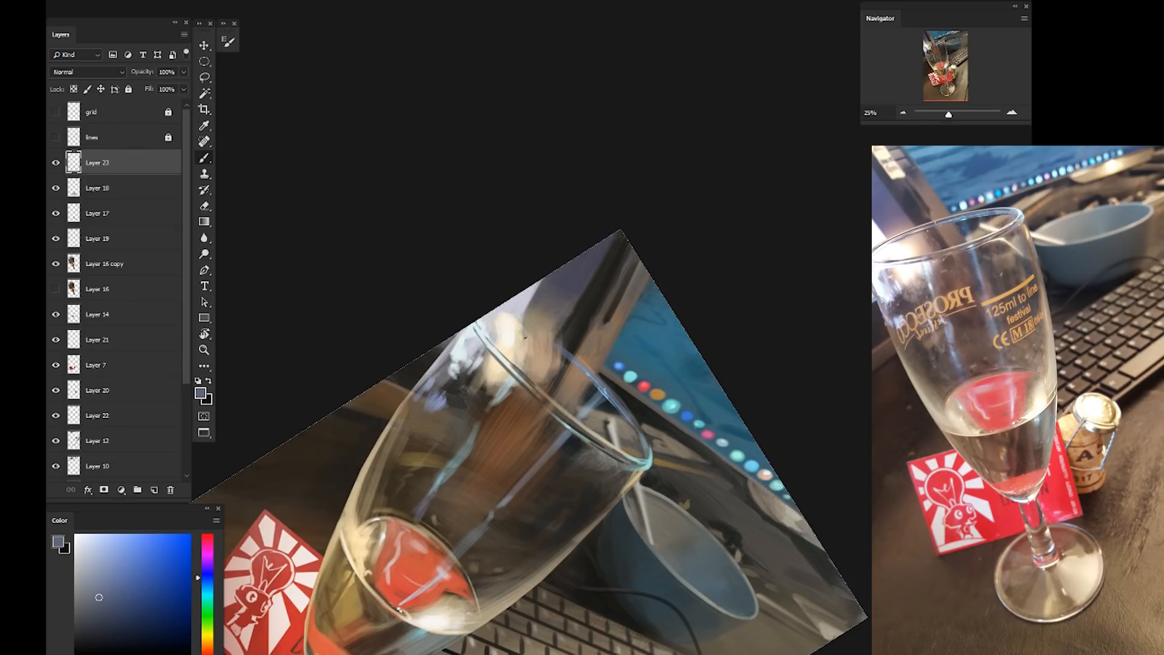
Sample muted blue and grey tones and redraw the rim of the glass around the bright reflection
{"action": "left_click", "coordinate": [492, 322], "text": "alt"}
{"action": "left_click", "coordinate": [517, 321], "text": "alt"}
{"action": "left_click", "coordinate": [534, 332], "text": "alt"}
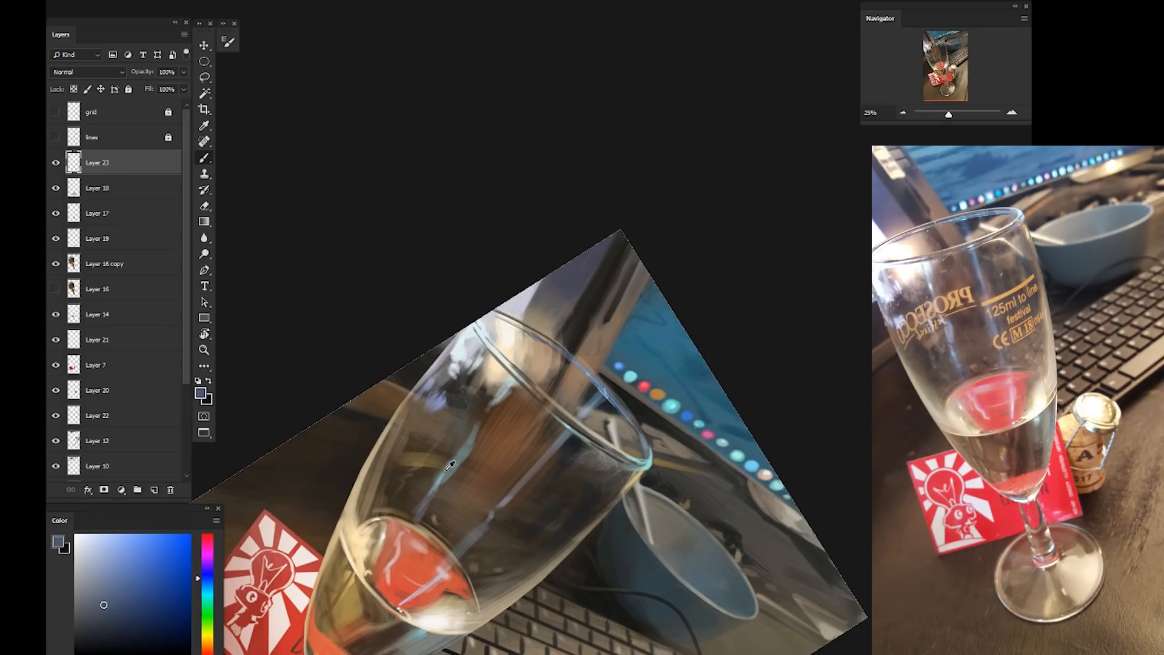
{"action": "left_click", "coordinate": [474, 329], "text": "alt"}
{"action": "left_click_drag", "start_coordinate": [477, 340], "coordinate": [513, 373]}
{"action": "left_click", "coordinate": [529, 395], "text": "alt"}
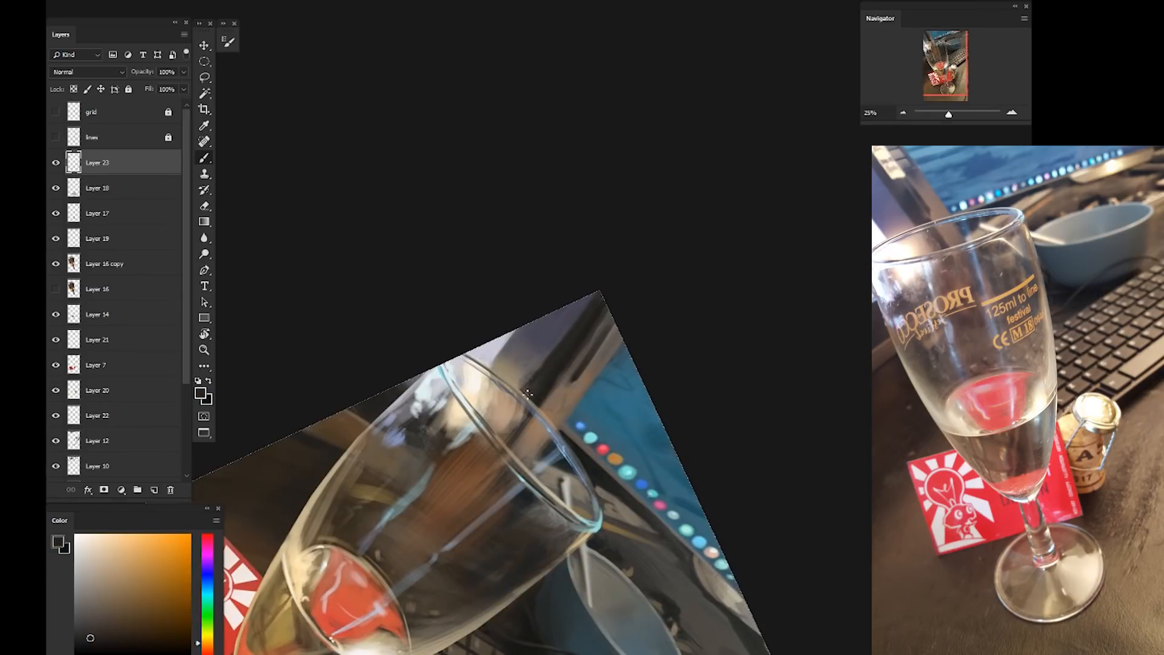
Sample dark and light tones along the far rim and refine its edge against the monitor
{"action": "left_click", "coordinate": [549, 413], "text": "alt"}
{"action": "left_click", "coordinate": [533, 397], "text": "alt"}
{"action": "left_click_drag", "start_coordinate": [540, 411], "coordinate": [518, 389]}
{"action": "key", "text": "Escape"}
{"action": "mouse_move", "coordinate": [397, 447]}
{"action": "left_mouse_down"}
{"action": "mouse_move", "coordinate": [295, 428]}
{"action": "mouse_move", "coordinate": [296, 322]}
{"action": "mouse_move", "coordinate": [341, 199]}
{"action": "left_mouse_up"}
{"action": "left_click", "coordinate": [511, 397], "text": "alt"}
Switch to a speckled brush and paint pale highlights inside the upper part of the glass
{"action": "key", "text": "ctrl+minus"}
{"action": "left_click_drag", "start_coordinate": [319, 361], "coordinate": [340, 392]}
{"action": "left_click_drag", "start_coordinate": [288, 351], "coordinate": [339, 391]}
{"action": "right_click", "coordinate": [419, 279]}
{"action": "key", "text": "Escape"}
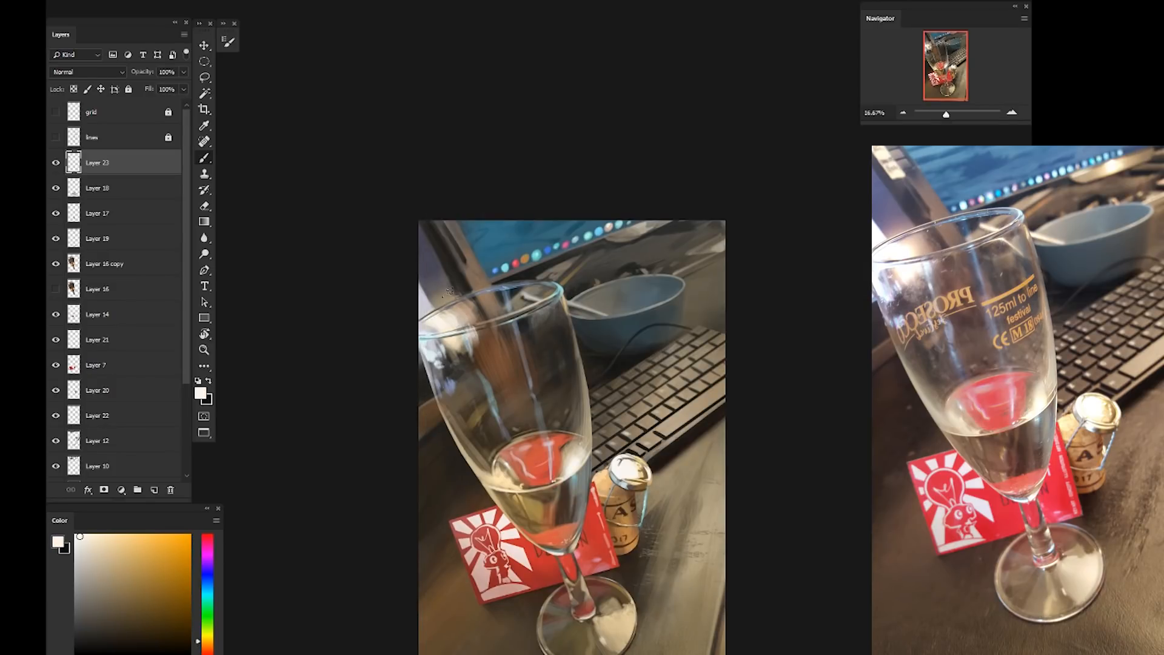
{"action": "left_click", "coordinate": [206, 590]}
{"action": "left_click_drag", "start_coordinate": [479, 351], "coordinate": [485, 366]}
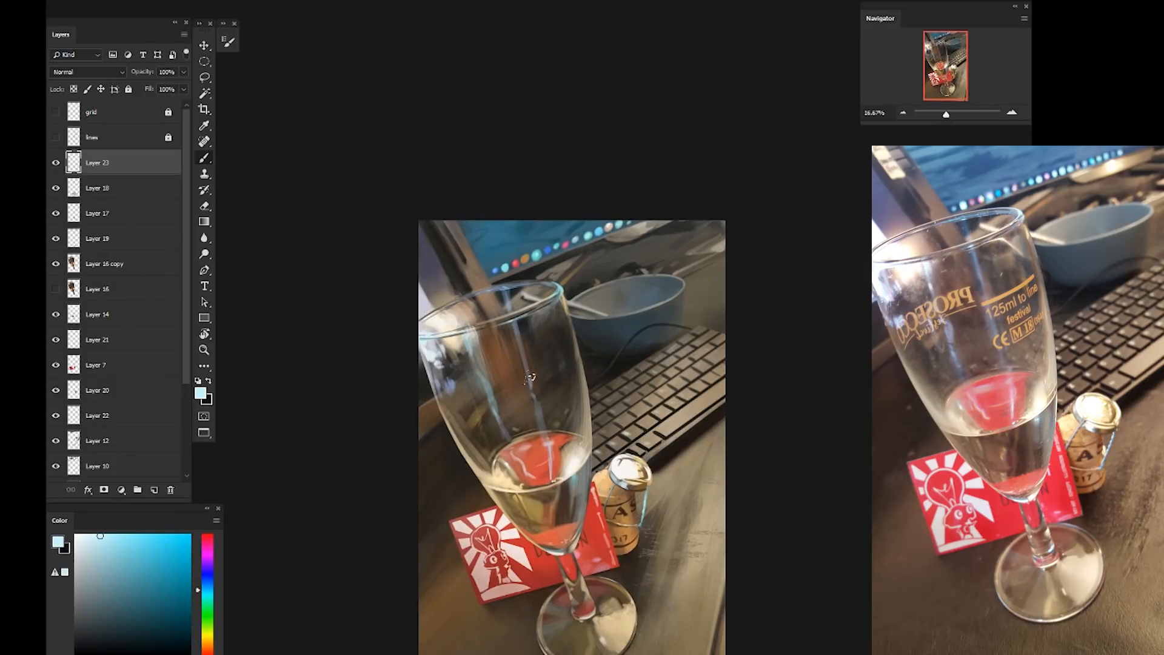
Paint pale beige and light cyan reflection streaks on the glass bowl and near its rim, undoing an unwanted stroke
{"action": "left_click", "coordinate": [572, 440], "text": "alt"}
{"action": "left_click_drag", "start_coordinate": [574, 409], "coordinate": [567, 457]}
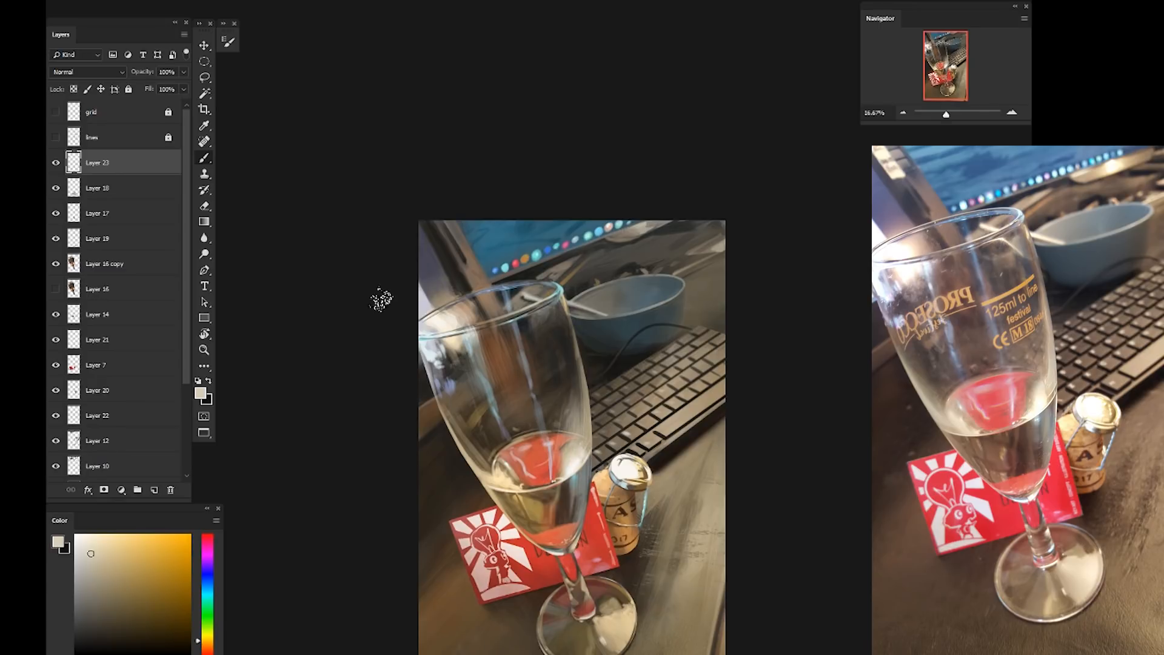
{"action": "key", "text": "ctrl+z"}
{"action": "left_click_drag", "start_coordinate": [475, 320], "coordinate": [508, 431]}
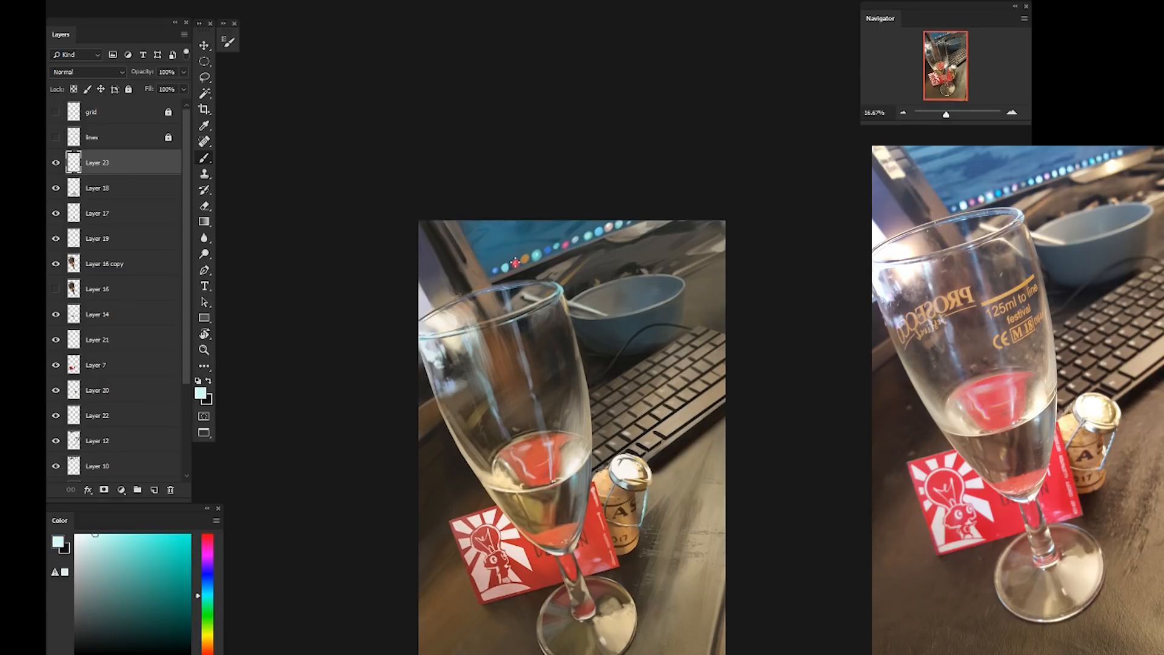
{"action": "left_click", "coordinate": [555, 309], "text": "alt"}
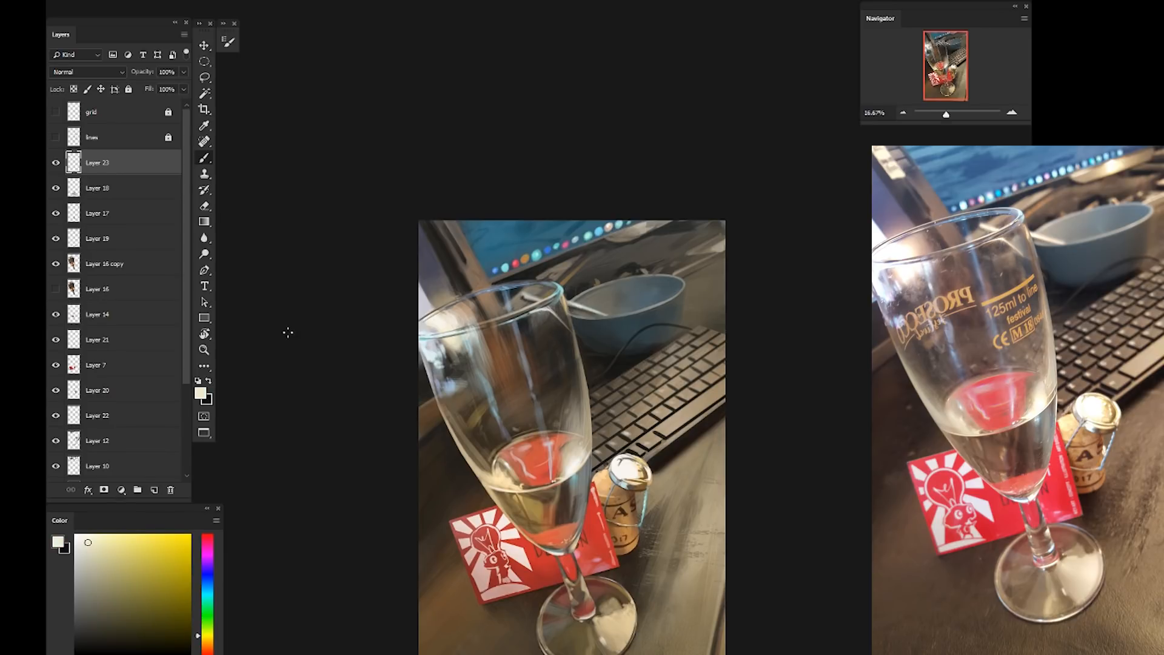
Paste two merged copies of the whole painting as new layers and apply a sharpening filter to the upper copy
{"action": "left_click", "coordinate": [154, 490]}
{"action": "key", "text": "ctrl+a"}
{"action": "key", "text": "ctrl+shift+c"}
{"action": "key", "text": "ctrl+v"}
{"action": "key", "text": "ctrl+v"}
{"action": "left_click_drag", "start_coordinate": [389, 430], "coordinate": [400, 380]}
{"action": "left_click", "coordinate": [234, 1]}
{"action": "mouse_move", "coordinate": [247, 181]}
{"action": "left_click", "coordinate": [430, 119]}
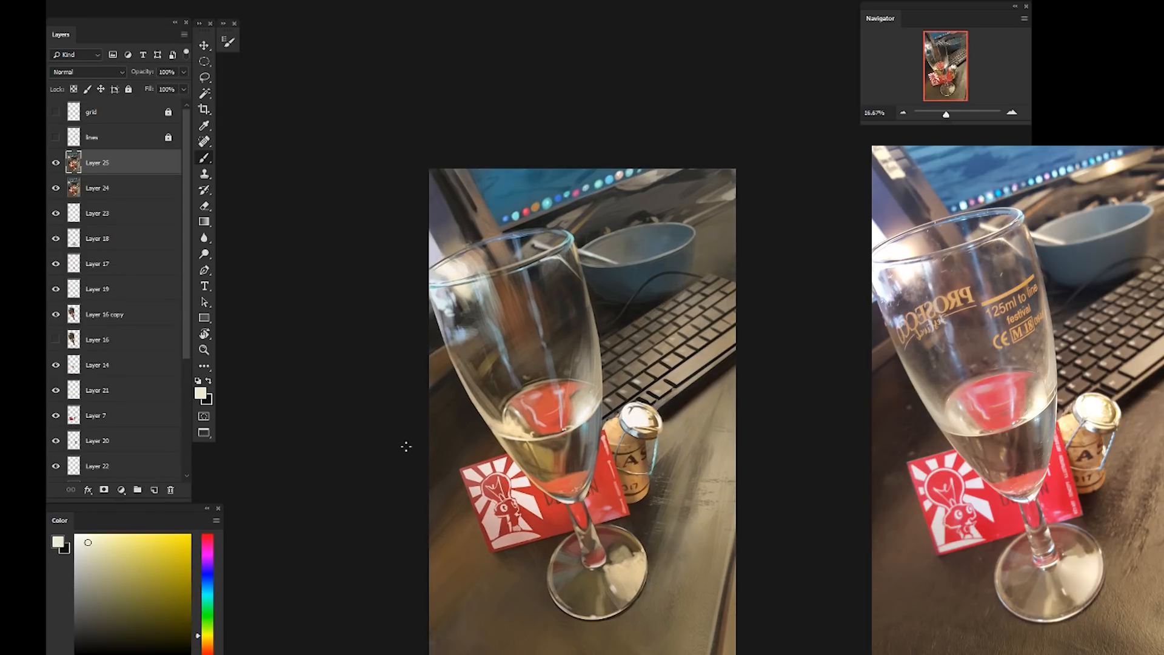
Feather a freehand selection around the glass bowl and sharpen the painting inside it
{"action": "left_click", "coordinate": [206, 1]}
{"action": "mouse_move", "coordinate": [291, 143]}
{"action": "left_click", "coordinate": [326, 182]}
{"action": "key", "text": "Return"}
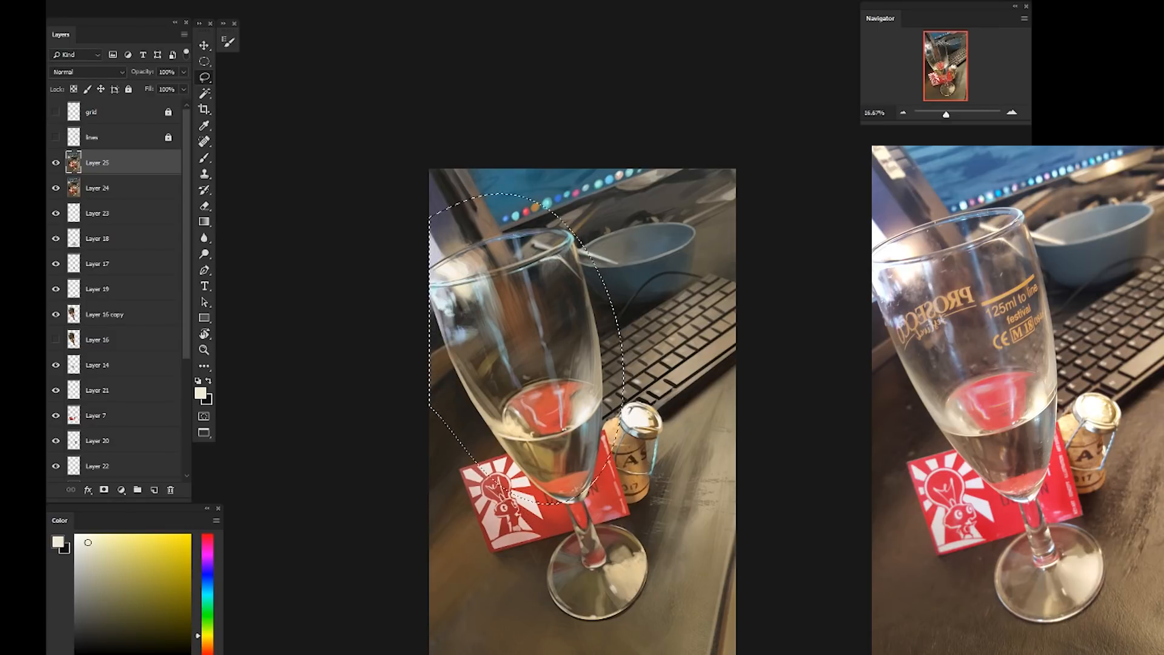
{"action": "left_click", "coordinate": [234, 1]}
{"action": "mouse_move", "coordinate": [247, 179]}
{"action": "left_click", "coordinate": [417, 237]}
{"action": "left_click", "coordinate": [367, 83]}
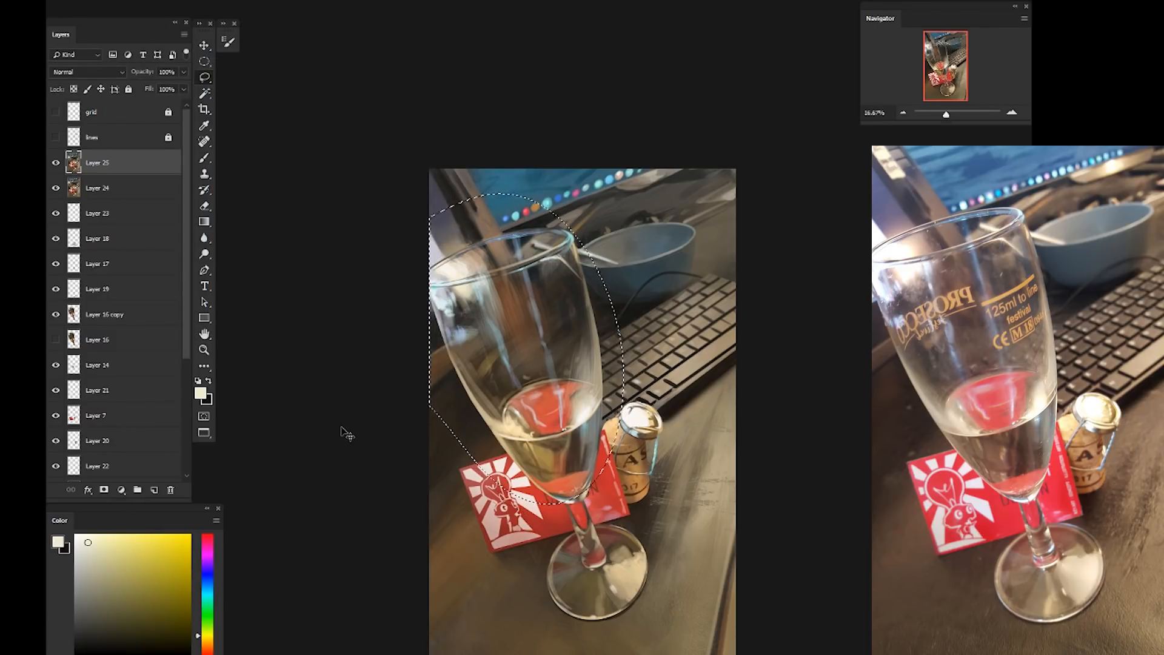
Duplicate Layer 25, invert the selection, and try blurring the area surrounding the glass
{"action": "key", "text": "ctrl+j"}
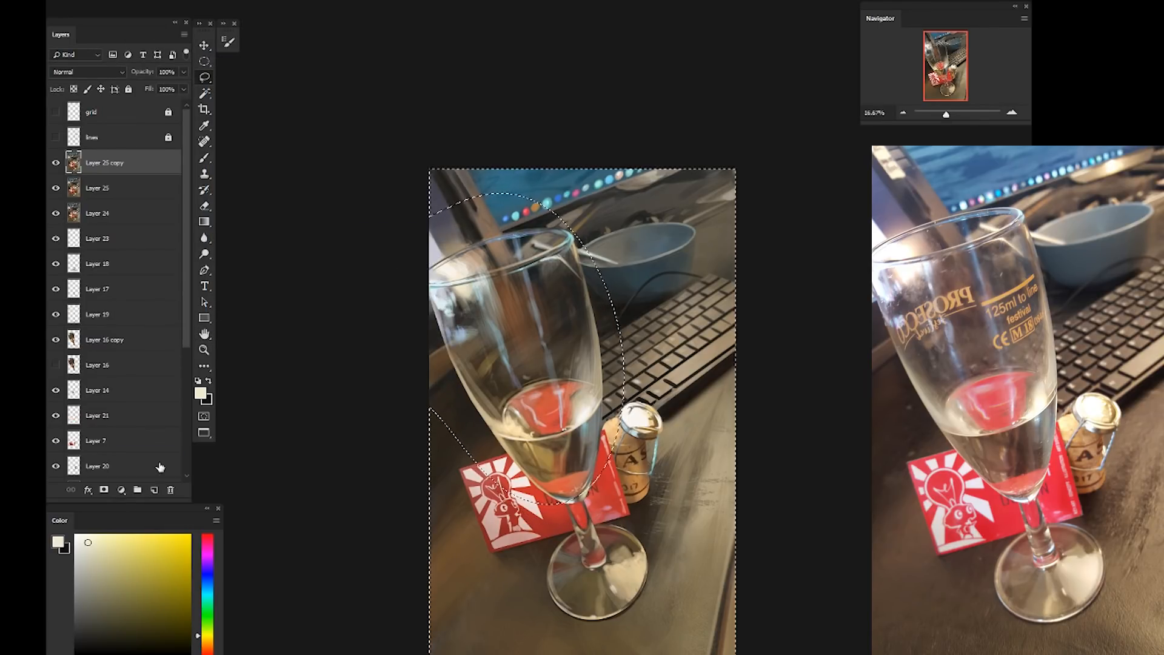
{"action": "left_click", "coordinate": [234, 2]}
{"action": "mouse_move", "coordinate": [254, 107]}
{"action": "left_click", "coordinate": [388, 120]}
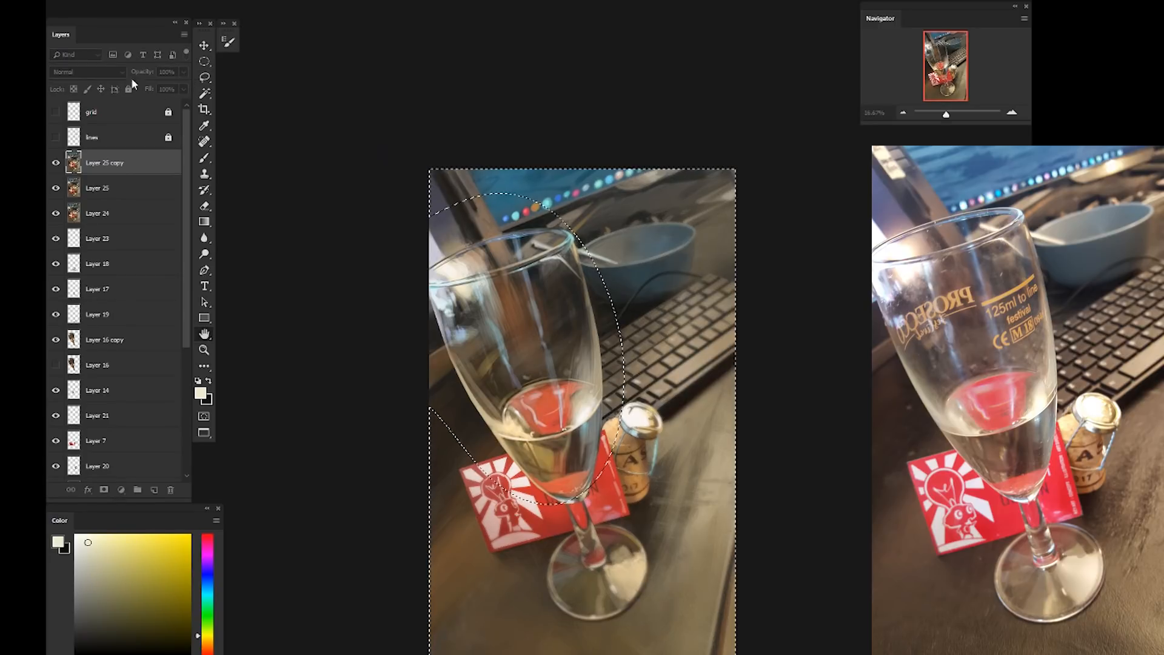
{"action": "left_click", "coordinate": [101, 1]}
{"action": "left_click", "coordinate": [112, 24]}
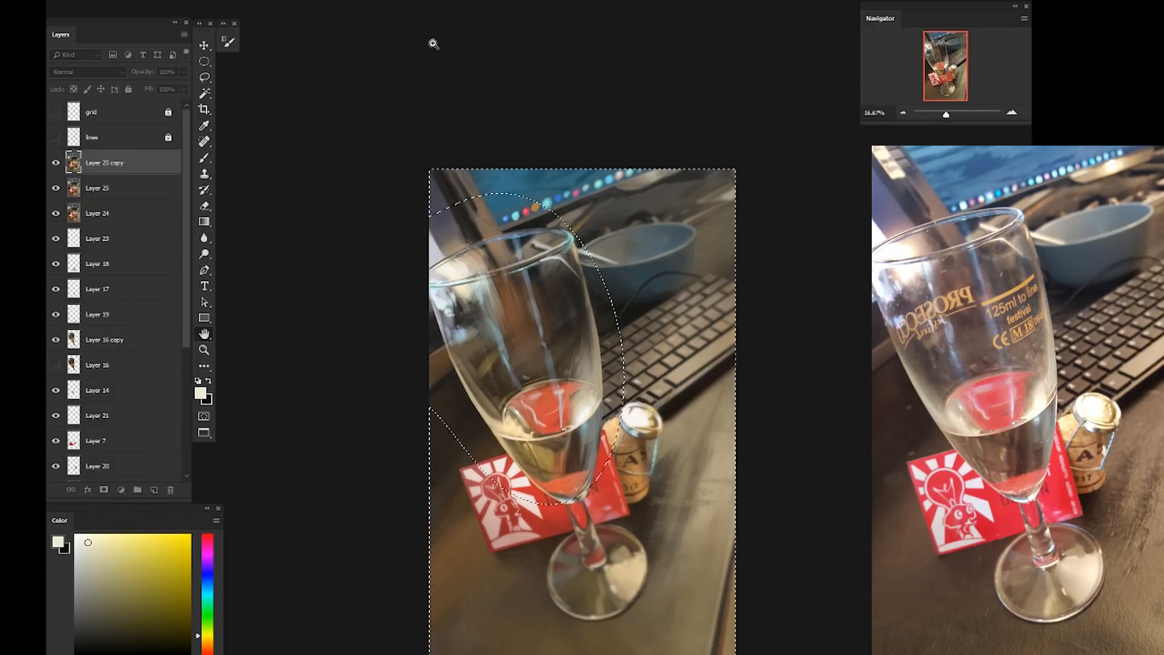
Apply a Gaussian Blur to the area surrounding the glass and clear the selection
{"action": "key", "text": "ctrl+alt+f"}
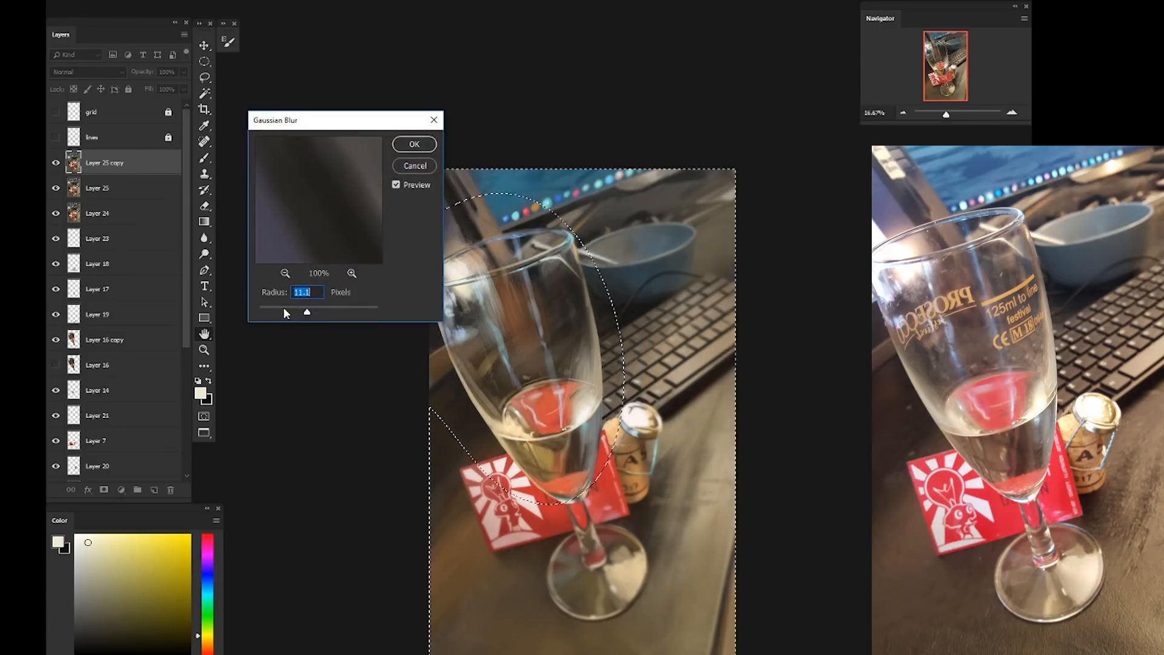
{"action": "left_click", "coordinate": [414, 143]}
{"action": "key", "text": "ctrl+d"}
{"action": "key", "text": "e"}
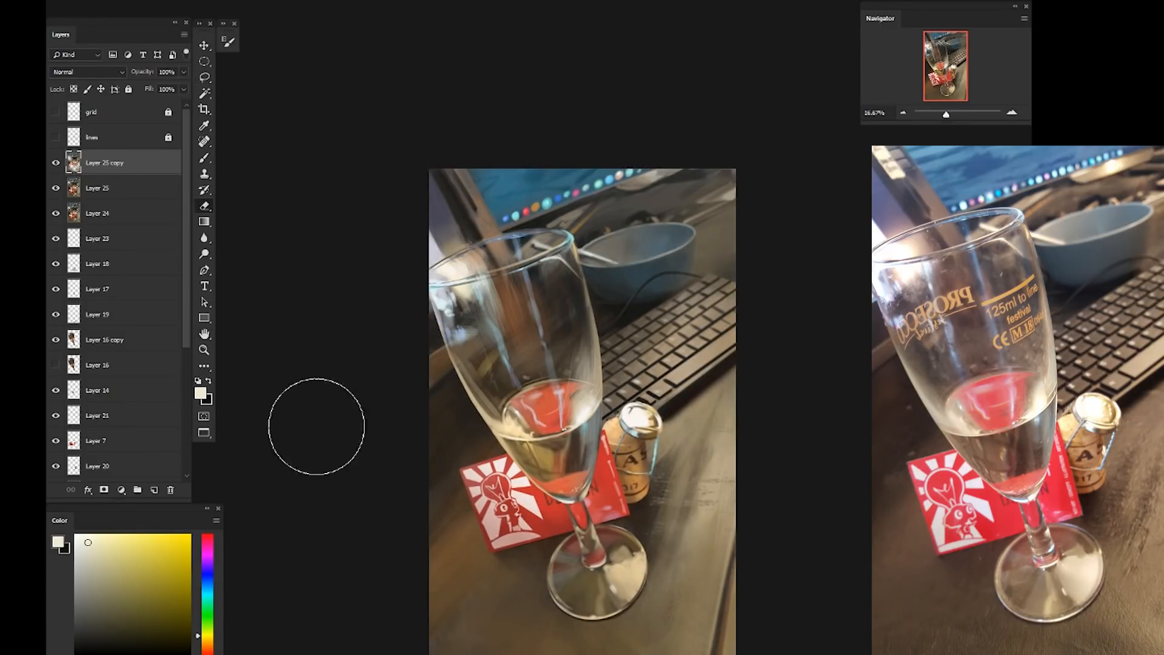
Paste a merged copy of the whole painting as a new layer above Layer 25 copy
{"action": "left_click", "coordinate": [154, 490]}
{"action": "key", "text": "ctrl+a"}
{"action": "key", "text": "ctrl+shift+c"}
{"action": "key", "text": "ctrl+v"}
Set up the Burn tool and darken parts of the glass and background, adjusting the brush size
{"action": "left_click", "coordinate": [204, 254]}
{"action": "left_click", "coordinate": [260, 266]}
{"action": "left_click", "coordinate": [195, 2]}
{"action": "left_click", "coordinate": [193, 11]}
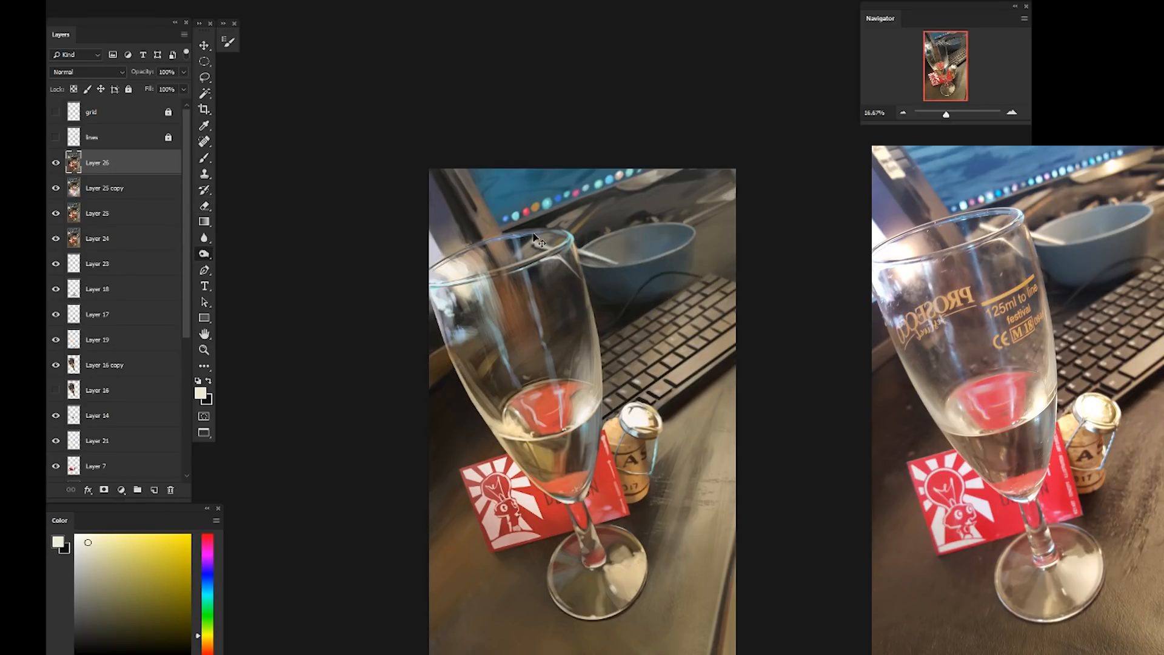
{"action": "left_click_drag", "start_coordinate": [501, 226], "coordinate": [632, 163]}
{"action": "key", "text": "bracketright"}
{"action": "key", "text": "bracketright"}
{"action": "key", "text": "bracketright"}
{"action": "left_click_drag", "start_coordinate": [408, 148], "coordinate": [360, 77]}
{"action": "key", "text": "bracketleft"}
{"action": "key", "text": "bracketleft"}
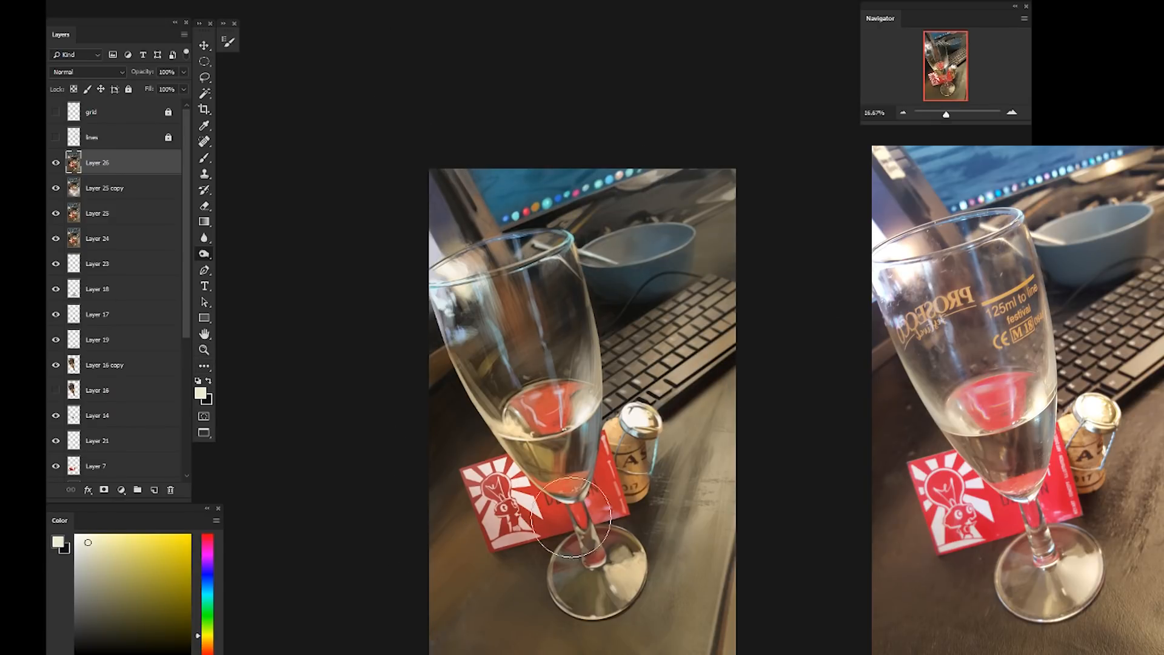
Sharpen details with the Sharpen tool and brighten the glass's reflections with the Dodge tool
{"action": "right_click", "coordinate": [204, 237]}
{"action": "left_click", "coordinate": [255, 250]}
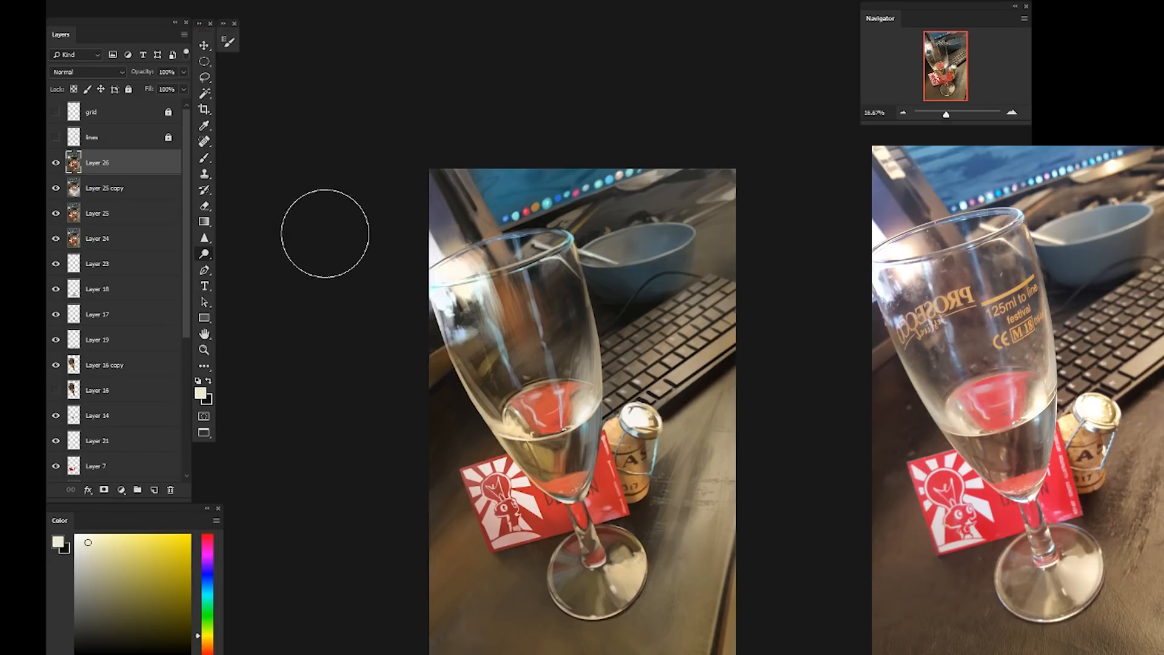
{"action": "left_click_drag", "start_coordinate": [564, 418], "coordinate": [576, 432]}
{"action": "key", "text": "["}
{"action": "key", "text": "["}
{"action": "key", "text": "["}
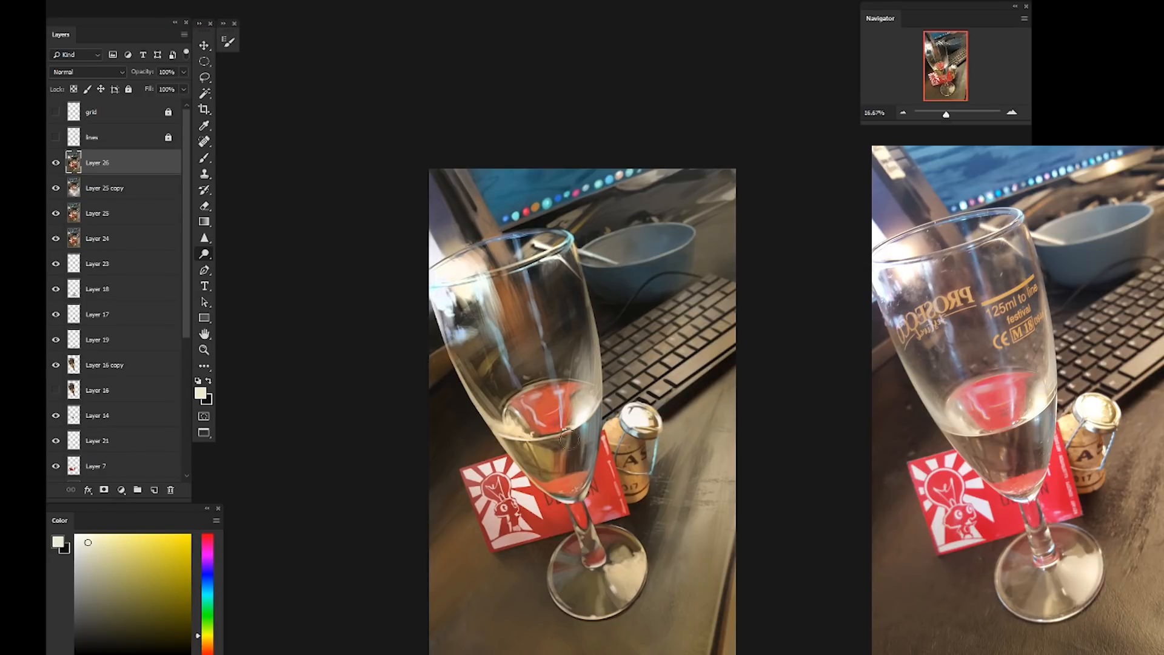
Dodge the highlights along the glass stem and the background above the bowl, adjusting the brush size
{"action": "left_click_drag", "start_coordinate": [580, 492], "coordinate": [575, 525]}
{"action": "key", "text": "]"}
{"action": "key", "text": "]"}
{"action": "key", "text": "]"}
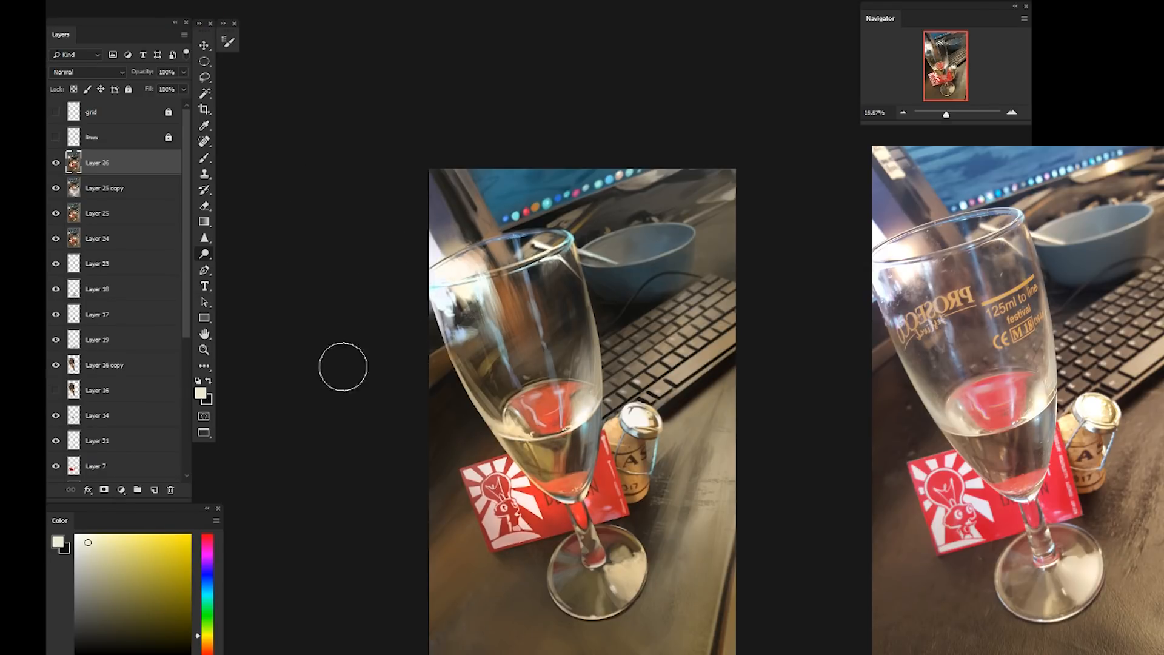
{"action": "left_click_drag", "start_coordinate": [698, 216], "coordinate": [732, 193]}
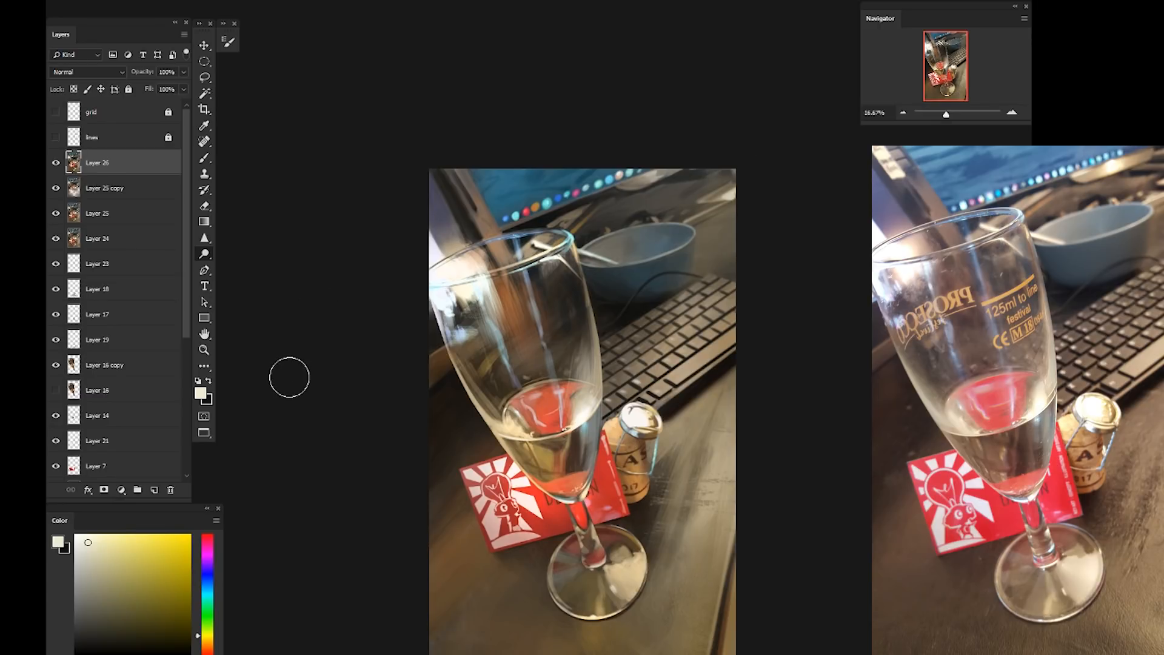